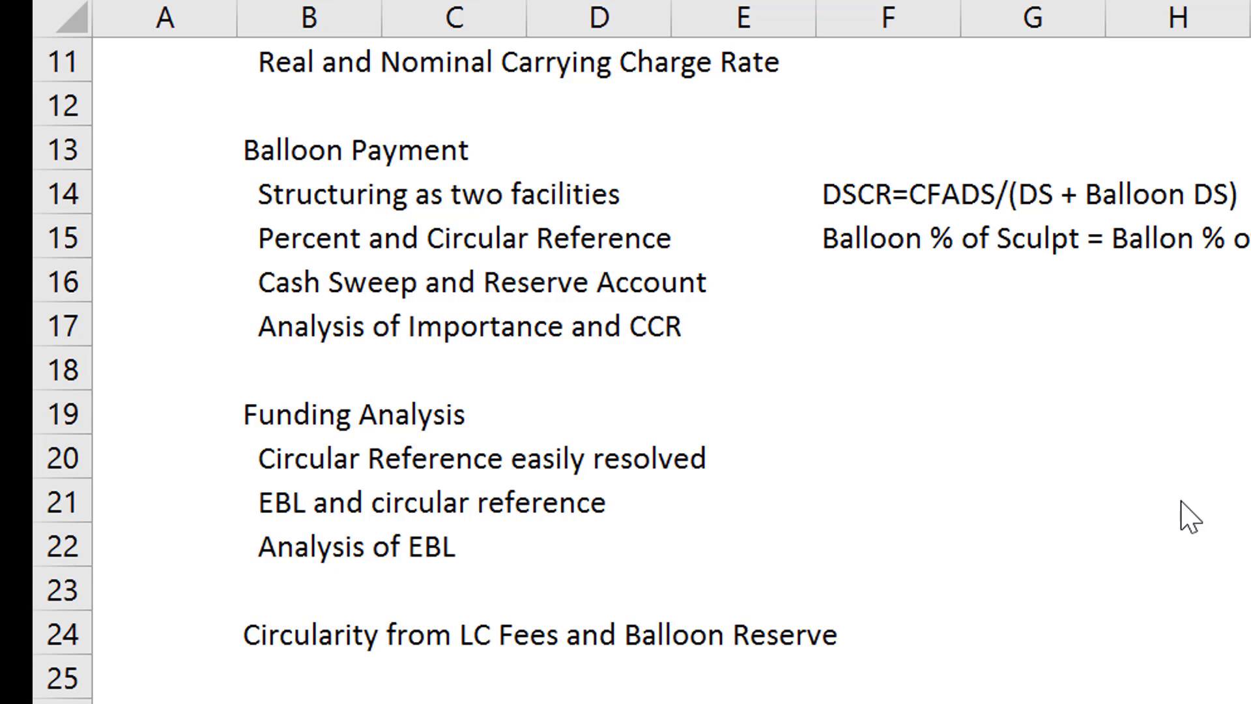
- Review the Balloon Payment outline points and the DSCR formula beside "Structuring as two facilities"
{"action": "left_click", "coordinate": [466, 189]}
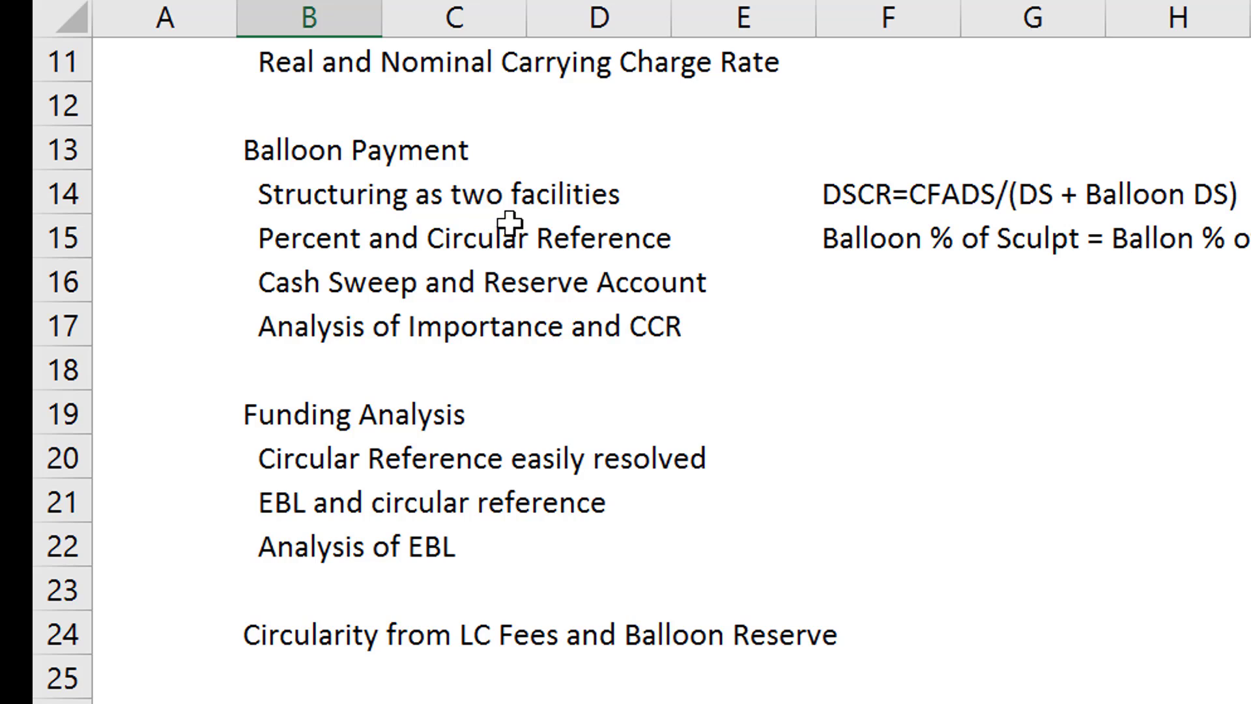
{"action": "key", "text": "Up"}
{"action": "key", "text": "Up"}
{"action": "key", "text": "Up"}
{"action": "key", "text": "Up"}
{"action": "key", "text": "Up"}
{"action": "key", "text": "Up"}
{"action": "key", "text": "Up"}
{"action": "key", "text": "Up"}
{"action": "key", "text": "Up"}
{"action": "key", "text": "Up"}
{"action": "key", "text": "Up"}
{"action": "key", "text": "Up"}
{"action": "key", "text": "Up"}
{"action": "key", "text": "Up"}
{"action": "key", "text": "Up"}
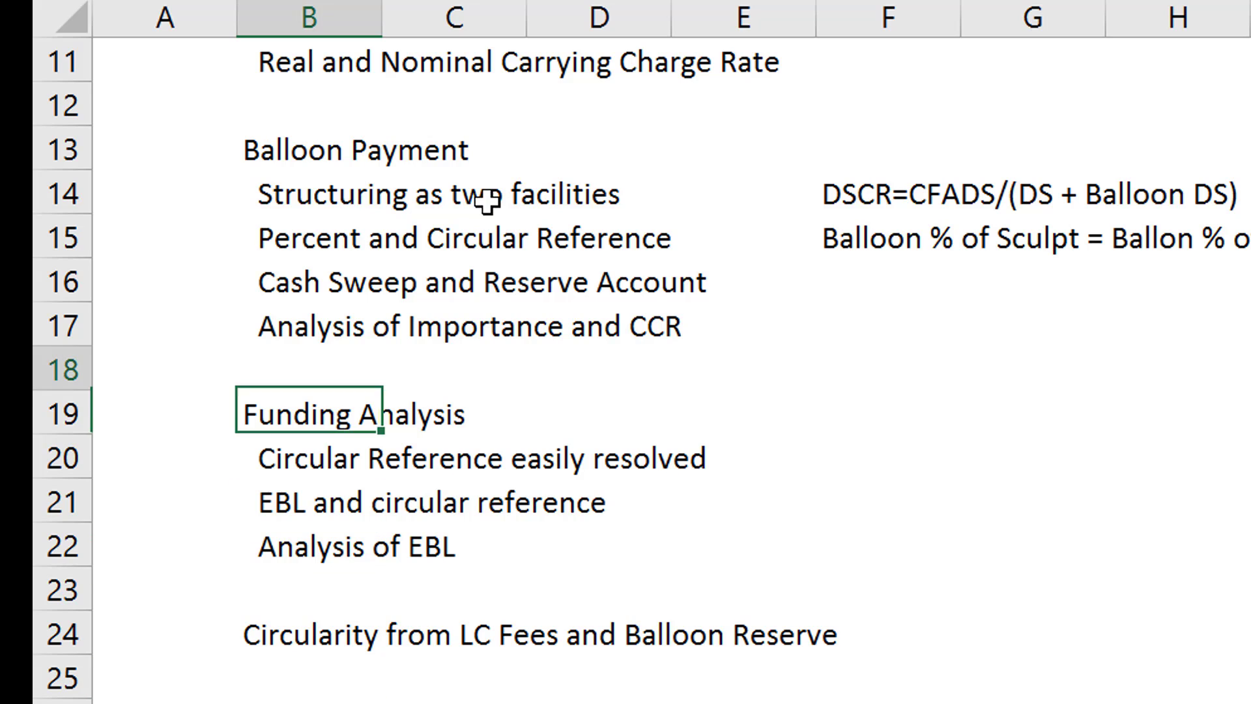
{"action": "key", "text": "Down"}
{"action": "key", "text": "Down"}
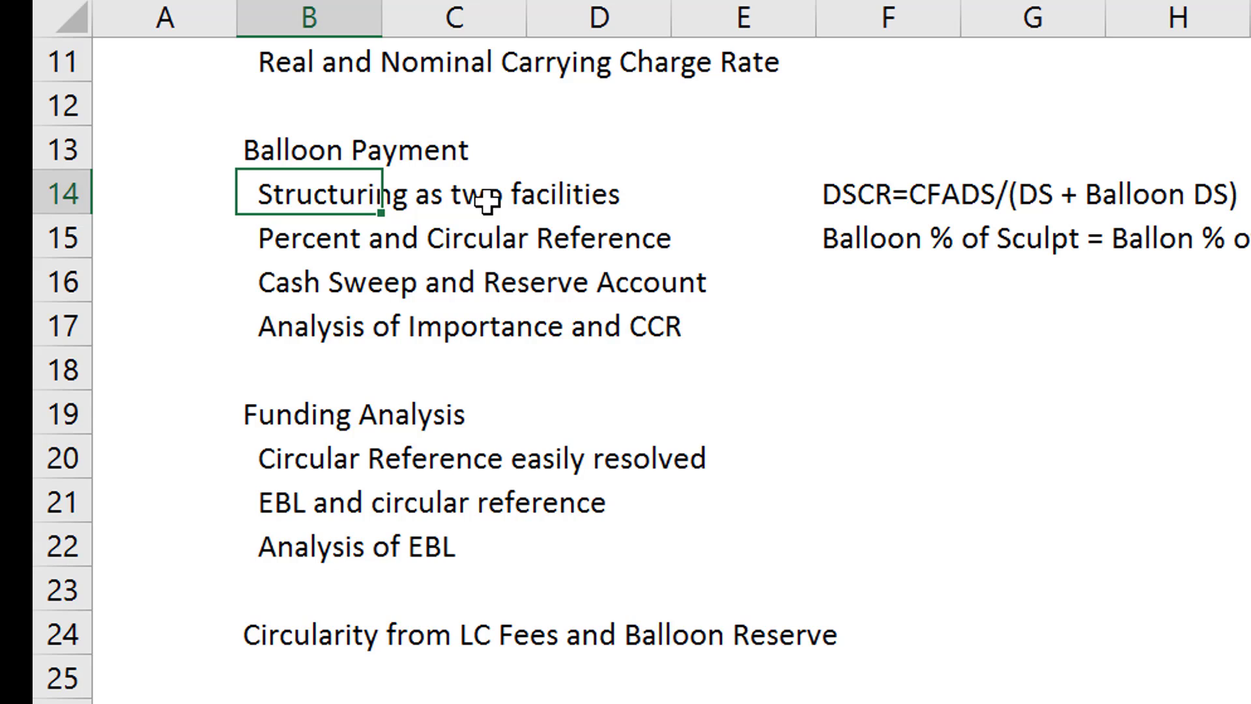
{"action": "key", "text": "Right"}
{"action": "key", "text": "Right"}
{"action": "key", "text": "Right"}
{"action": "key", "text": "Right"}
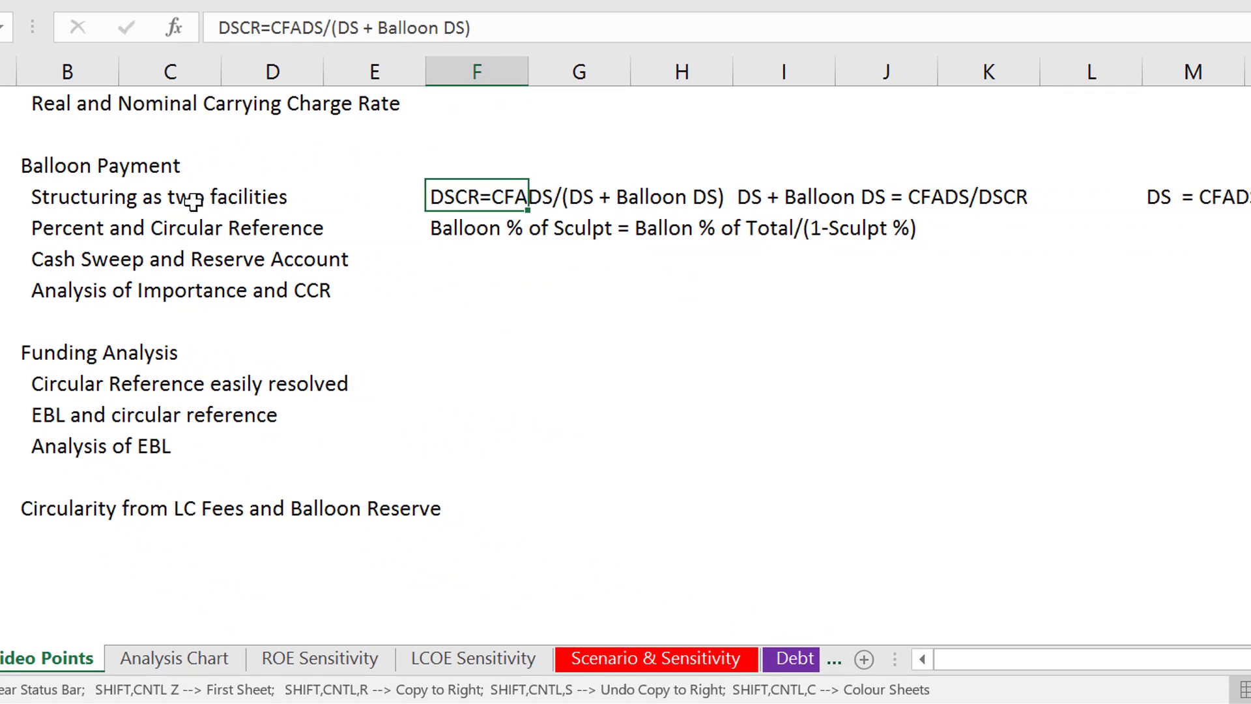
{"action": "key", "text": "Left"}
{"action": "key", "text": "Left"}
{"action": "key", "text": "Left"}
{"action": "key", "text": "Left"}
{"action": "key", "text": "Right"}
{"action": "key", "text": "Right"}
{"action": "key", "text": "Right"}
{"action": "key", "text": "Right"}
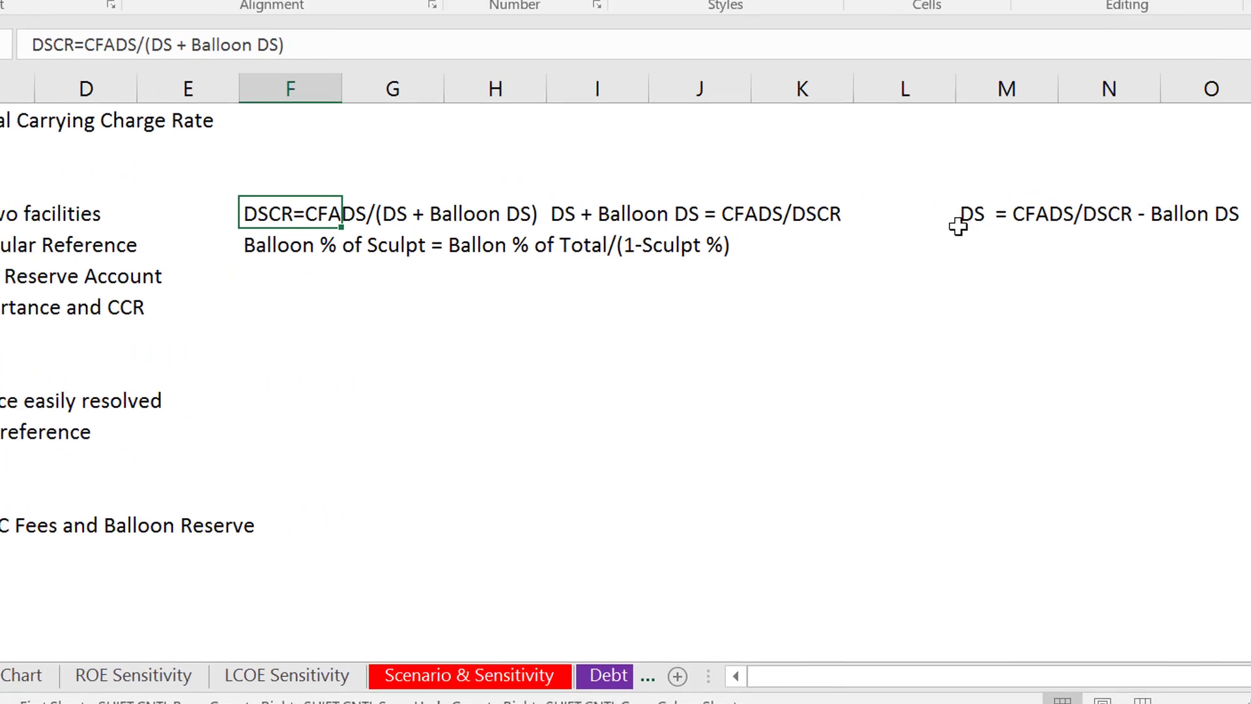
- Insert "Capturing" after "DS" in the formula note in cell M14, making it "DS Capturing = CFADS/DSCR - Ballon DS"
{"action": "left_click", "coordinate": [972, 218]}
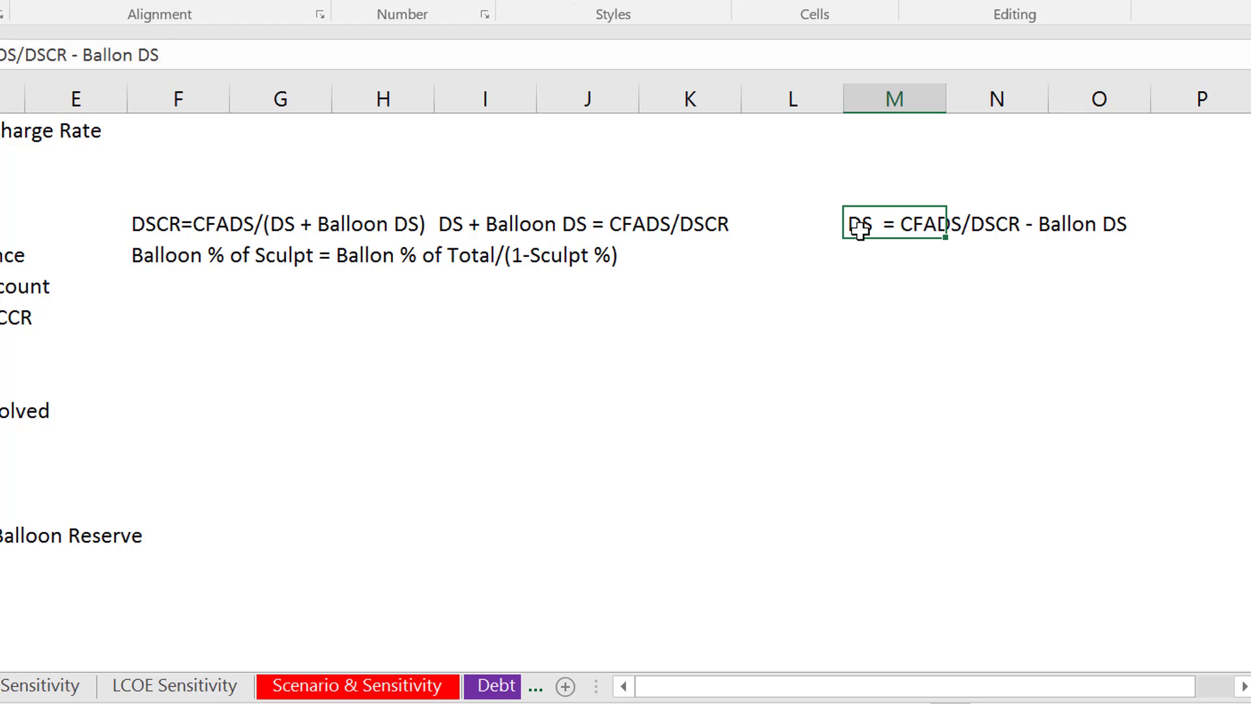
{"action": "key", "text": "Left"}
{"action": "key", "text": "Left"}
{"action": "key", "text": "Left"}
{"action": "key", "text": "Left"}
{"action": "key", "text": "Left"}
{"action": "key", "text": "Left"}
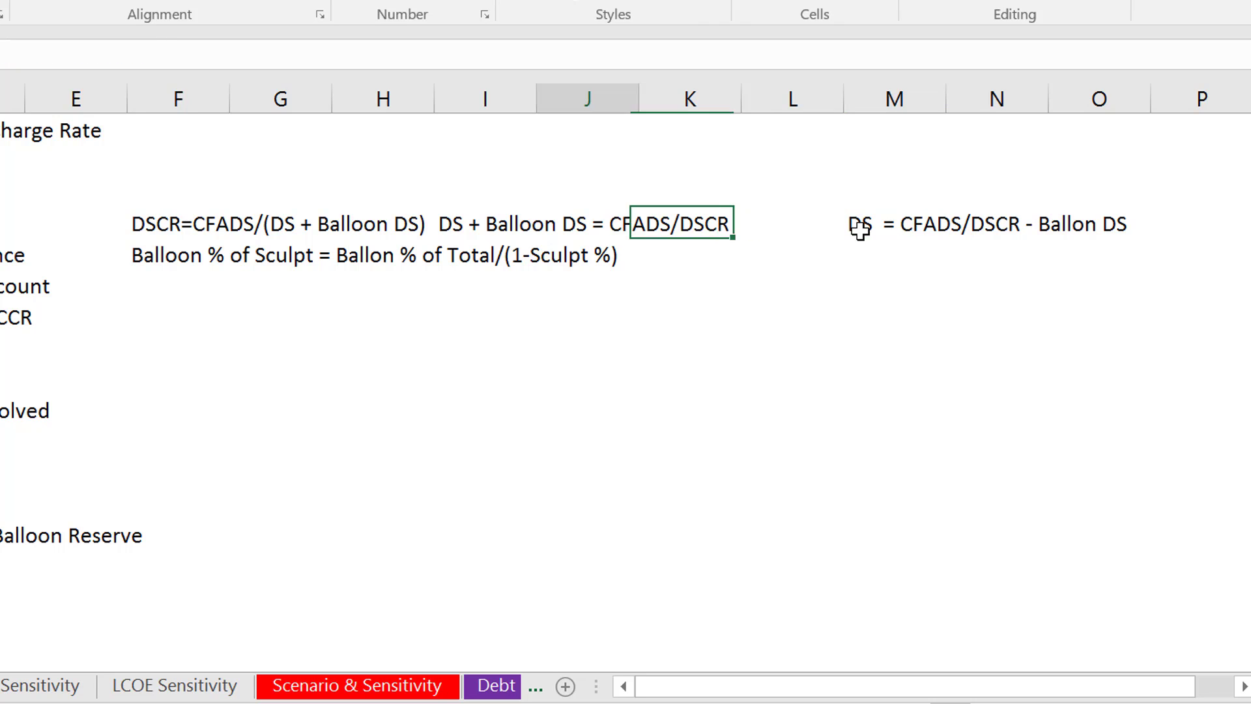
{"action": "key", "text": "Right"}
{"action": "key", "text": "Right"}
{"action": "key", "text": "Right"}
{"action": "key", "text": "Right"}
{"action": "key", "text": "Right"}
{"action": "key", "text": "Right"}
{"action": "key", "text": "F2"}
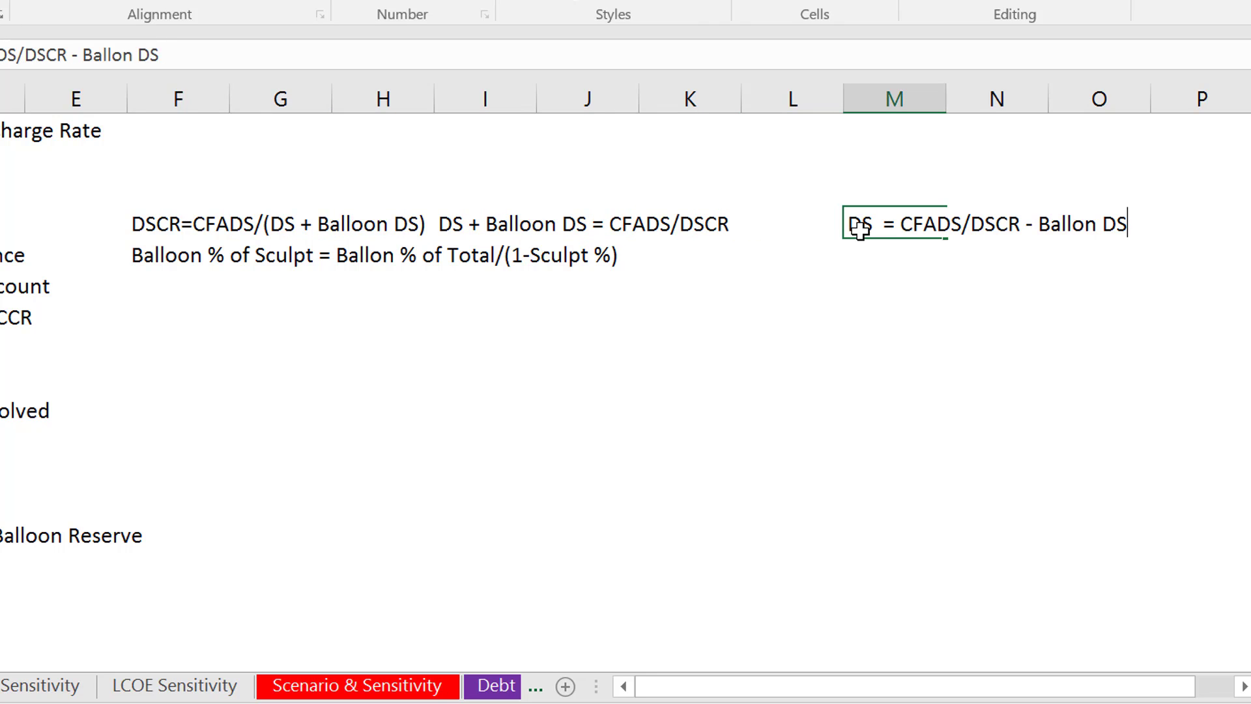
{"action": "key", "text": "Left"}
{"action": "key", "text": "Left"}
{"action": "key", "text": "Left"}
{"action": "key", "text": "Left"}
{"action": "key", "text": "Left"}
{"action": "key", "text": "Left"}
{"action": "key", "text": "Left"}
{"action": "key", "text": "Left"}
{"action": "key", "text": "Left"}
{"action": "key", "text": "Left"}
{"action": "key", "text": "Left"}
{"action": "key", "text": "Left"}
{"action": "key", "text": "Left"}
{"action": "key", "text": "Left"}
{"action": "key", "text": "Left"}
{"action": "key", "text": "Left"}
{"action": "key", "text": "Left"}
{"action": "key", "text": "Left"}
{"action": "key", "text": "Left"}
{"action": "key", "text": "Left"}
{"action": "key", "text": "Left"}
{"action": "key", "text": "Left"}
{"action": "key", "text": "Left"}
{"action": "key", "text": "Left"}
{"action": "key", "text": "Left"}
{"action": "key", "text": "Left"}
{"action": "type", "text": "Cap"}
{"action": "key", "text": "BackSpace"}
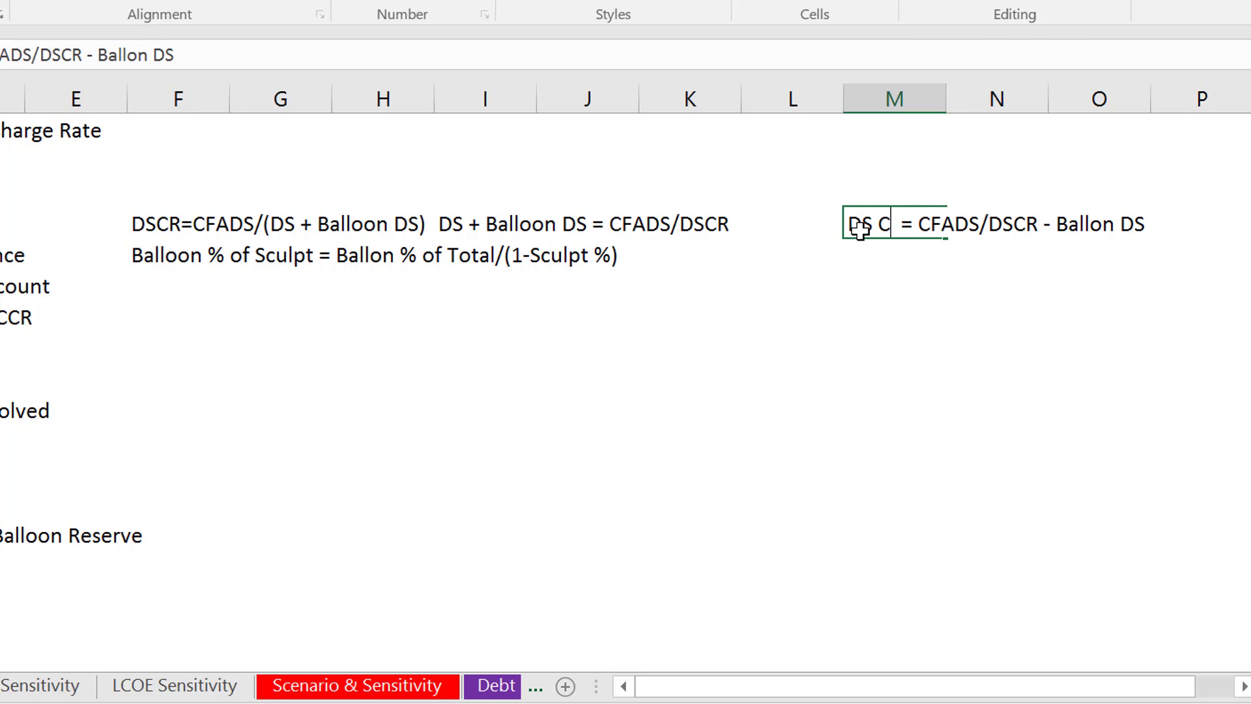
{"action": "type", "text": "apturing"}
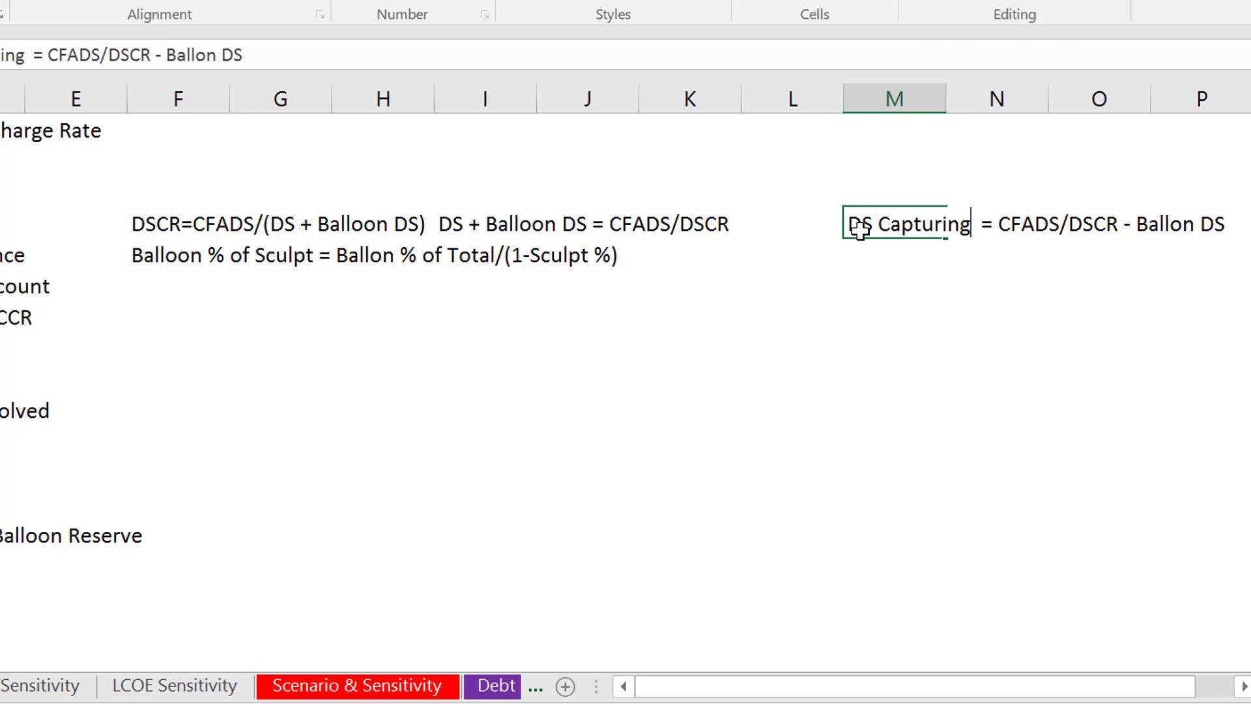
{"action": "key", "text": "Return"}
- Examine the Balloon % of Sculpt formula in cell F15, beside "Percent and Circular Reference"
{"action": "key", "text": "Left"}
{"action": "key", "text": "Left"}
{"action": "key", "text": "Left"}
{"action": "key", "text": "Left"}
{"action": "key", "text": "Left"}
{"action": "key", "text": "Left"}
{"action": "key", "text": "Left"}
{"action": "key", "text": "Left"}
{"action": "key", "text": "Left"}
{"action": "key", "text": "Left"}
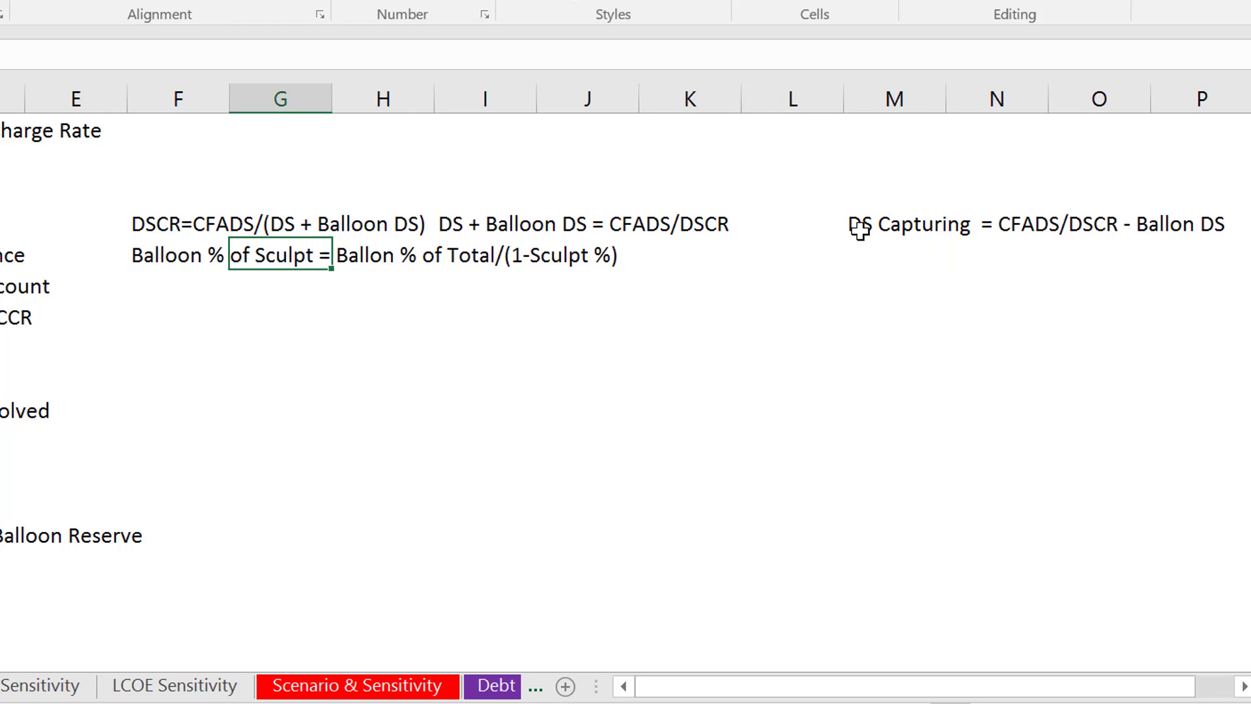
{"action": "key", "text": "Right"}
{"action": "key", "text": "Right"}
{"action": "key", "text": "Right"}
{"action": "key", "text": "Right"}
{"action": "key", "text": "Right"}
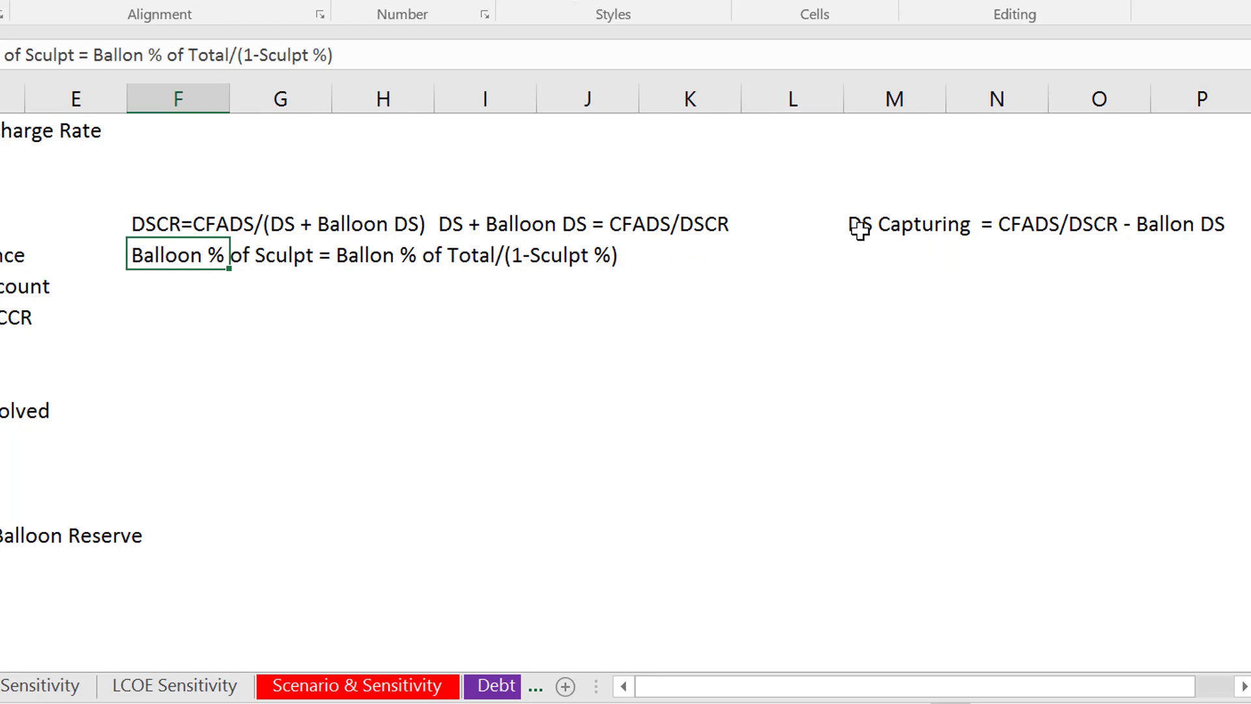
{"action": "key", "text": "Left"}
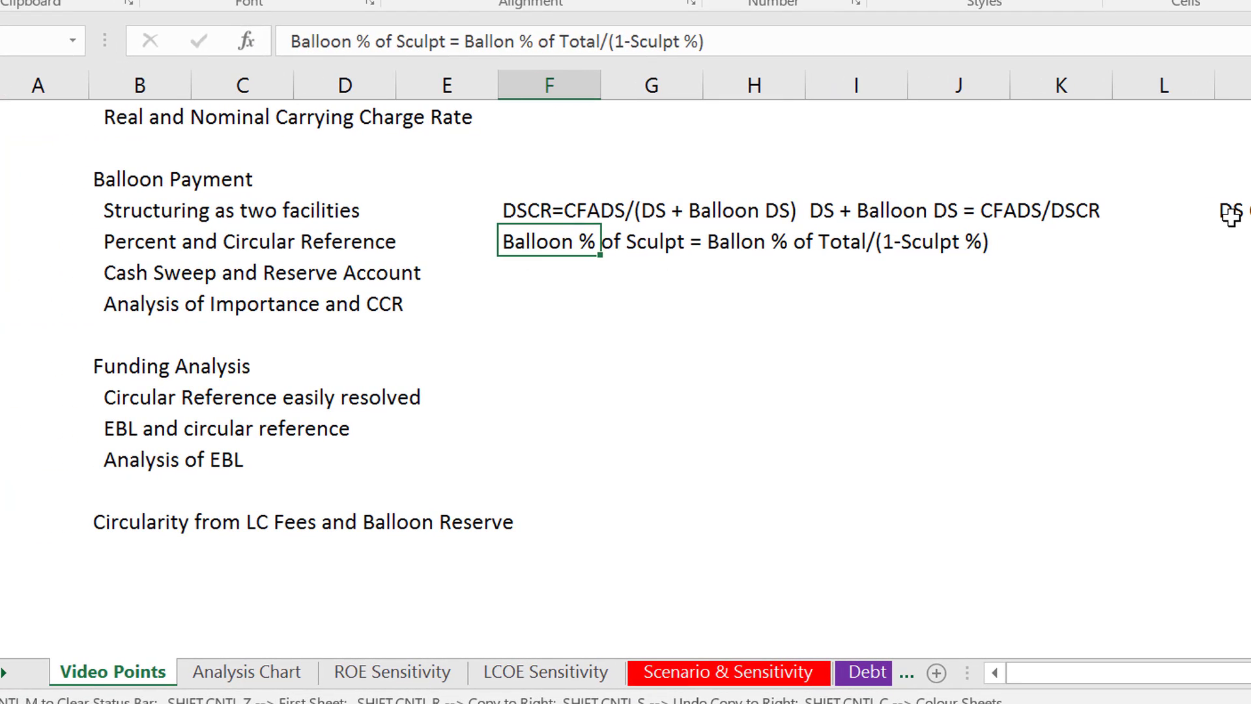
- Replace "Capturing" with "Sculpting" in the formula note in cell M14, making it "DS Sculpting = CFADS/DSCR - Ballon DS"
{"action": "key", "text": "Up"}
{"action": "key", "text": "Right"}
{"action": "key", "text": "Right"}
{"action": "key", "text": "Right"}
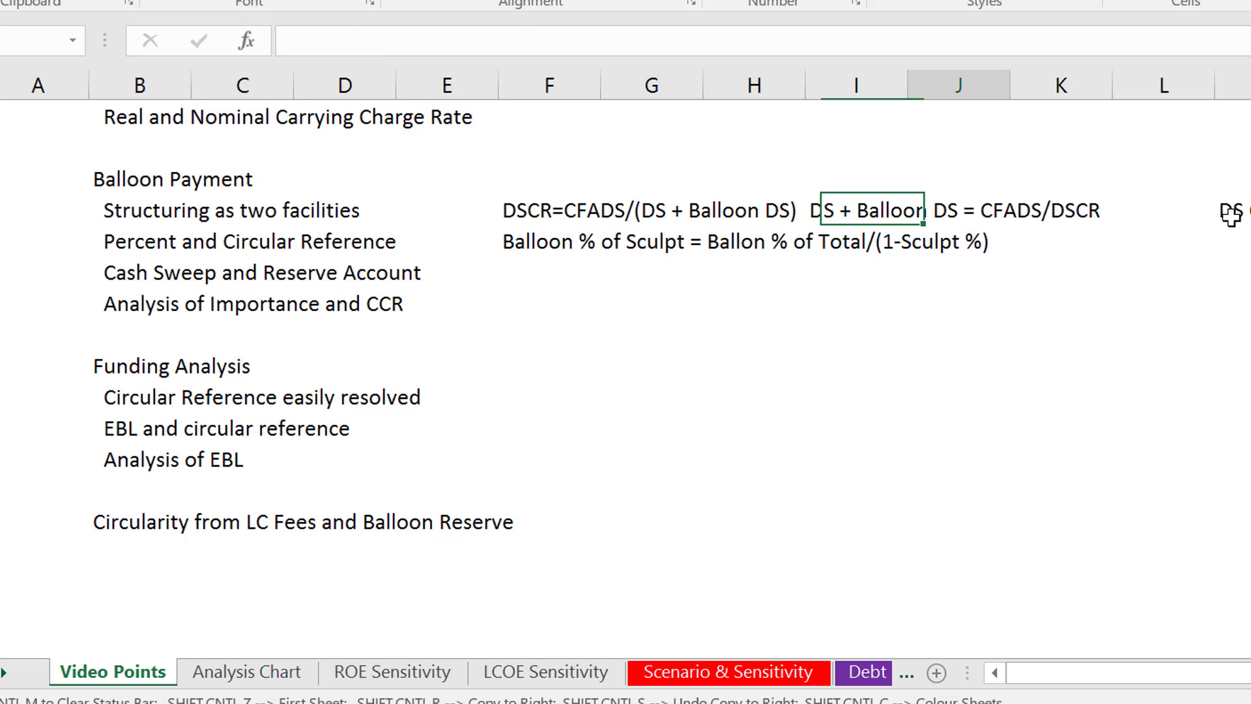
{"action": "key", "text": "Right"}
{"action": "key", "text": "Right"}
{"action": "key", "text": "Right"}
{"action": "key", "text": "Right"}
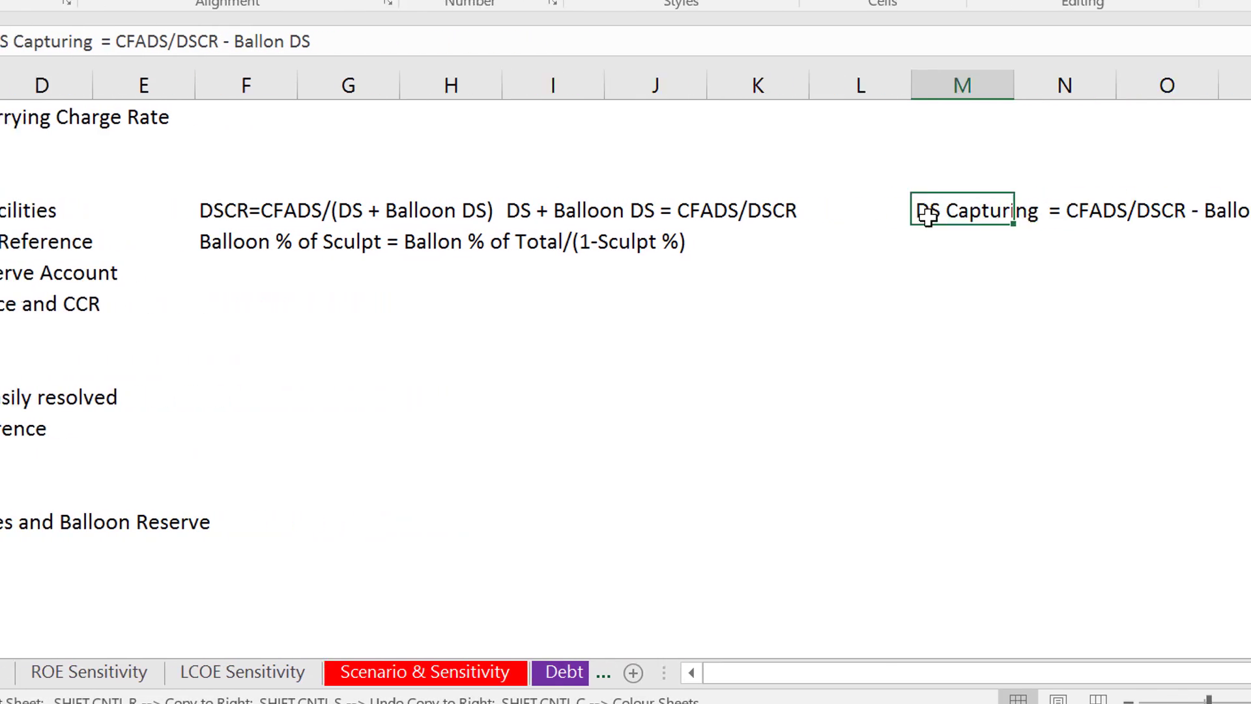
{"action": "key", "text": "F2"}
{"action": "key", "text": "Left"}
{"action": "key", "text": "Left"}
{"action": "key", "text": "Left"}
{"action": "key", "text": "Left"}
{"action": "key", "text": "Left"}
{"action": "key", "text": "Left"}
{"action": "key", "text": "Left"}
{"action": "key", "text": "Left"}
{"action": "key", "text": "Left"}
{"action": "key", "text": "Left"}
{"action": "key", "text": "Left"}
{"action": "key", "text": "Left"}
{"action": "key", "text": "Left"}
{"action": "key", "text": "Left"}
{"action": "key", "text": "Left"}
{"action": "key", "text": "Left"}
{"action": "key", "text": "Left"}
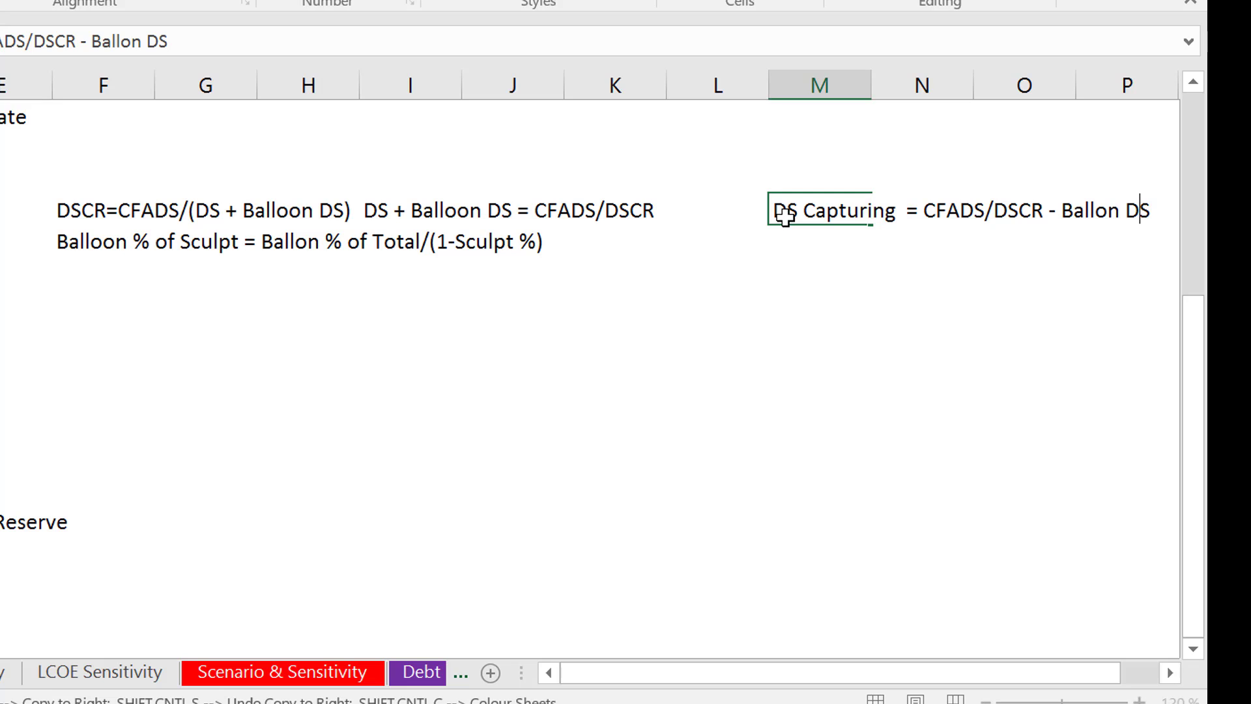
{"action": "key", "text": "Left"}
{"action": "key", "text": "Left"}
{"action": "key", "text": "Left"}
{"action": "key", "text": "Left"}
{"action": "key", "text": "Left"}
{"action": "key", "text": "Left"}
{"action": "key", "text": "Left"}
{"action": "key", "text": "Left"}
{"action": "key", "text": "Left"}
{"action": "key", "text": "BackSpace"}
{"action": "key", "text": "BackSpace"}
{"action": "key", "text": "BackSpace"}
{"action": "key", "text": "BackSpace"}
{"action": "key", "text": "BackSpace"}
{"action": "key", "text": "BackSpace"}
{"action": "key", "text": "BackSpace"}
{"action": "key", "text": "BackSpace"}
{"action": "key", "text": "BackSpace"}
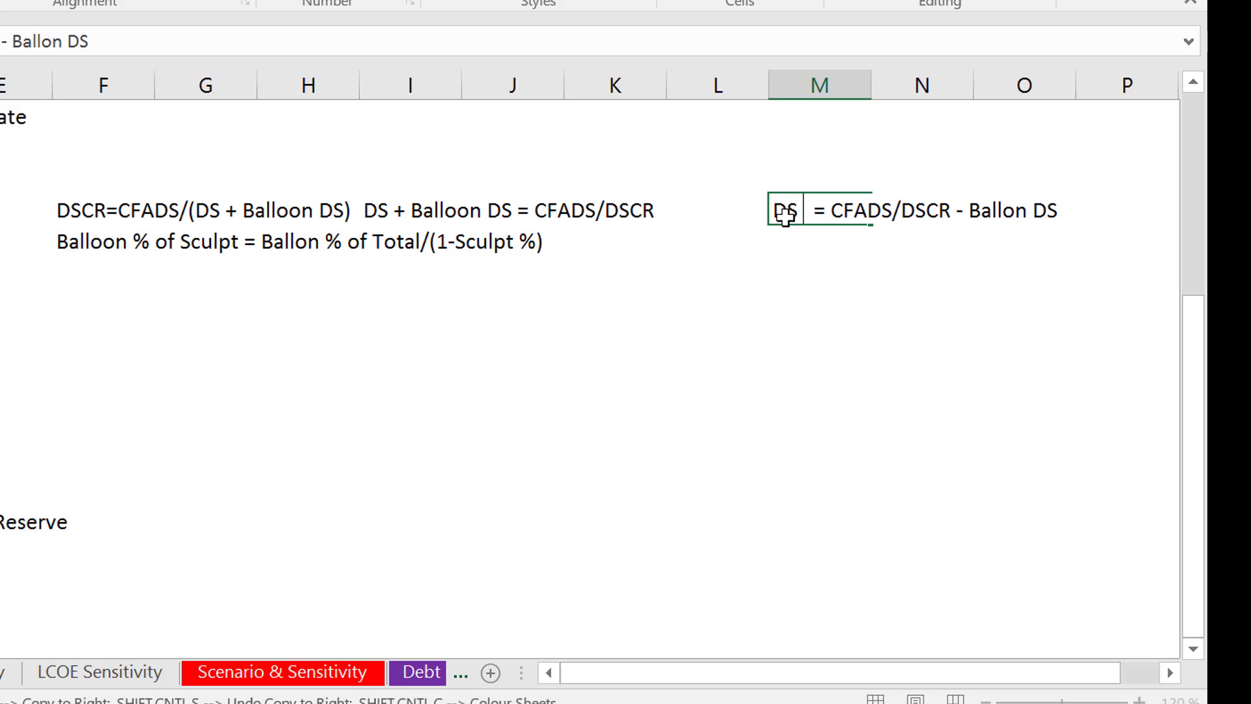
{"action": "type", "text": "Sc"}
{"action": "type", "text": "ulpting"}
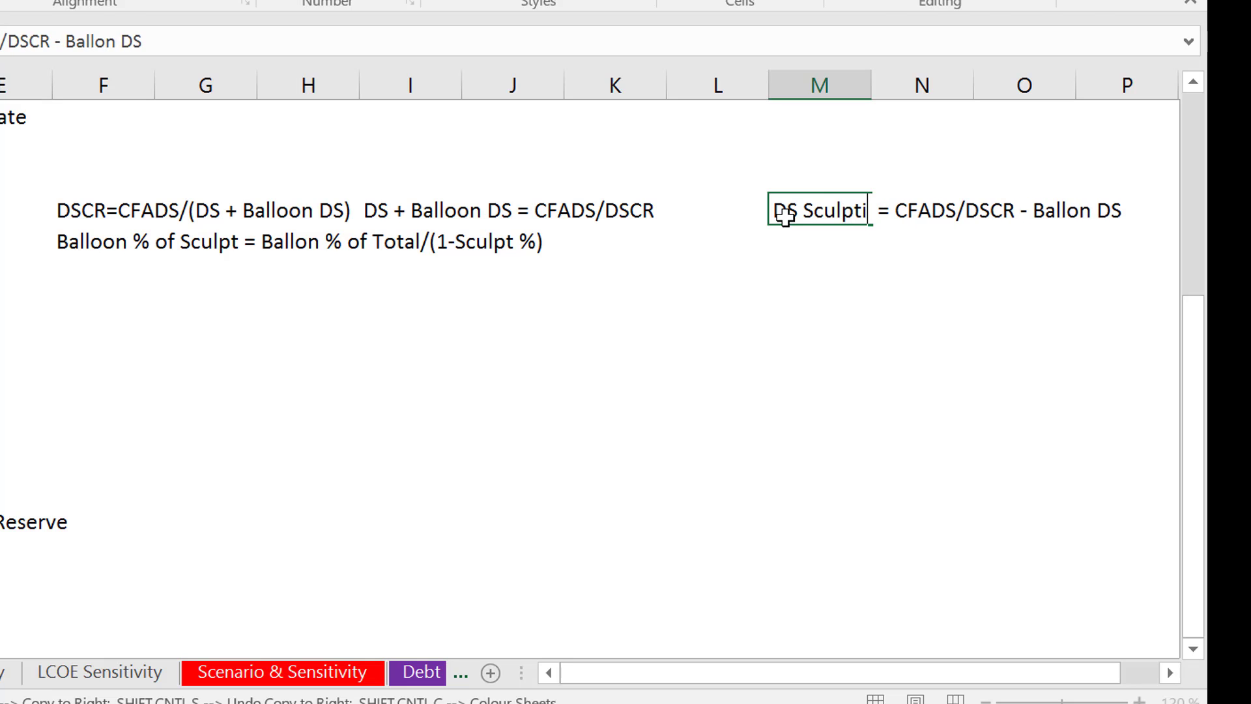
{"action": "key", "text": "Return"}
- Enter the note "Model like defatult if no sweep" in cell F16, beside "Cash Sweep and Reserve Account"
{"action": "key", "text": "Left"}
{"action": "key", "text": "Left"}
{"action": "key", "text": "Left"}
{"action": "key", "text": "Left"}
{"action": "key", "text": "Left"}
{"action": "key", "text": "Left"}
{"action": "key", "text": "Left"}
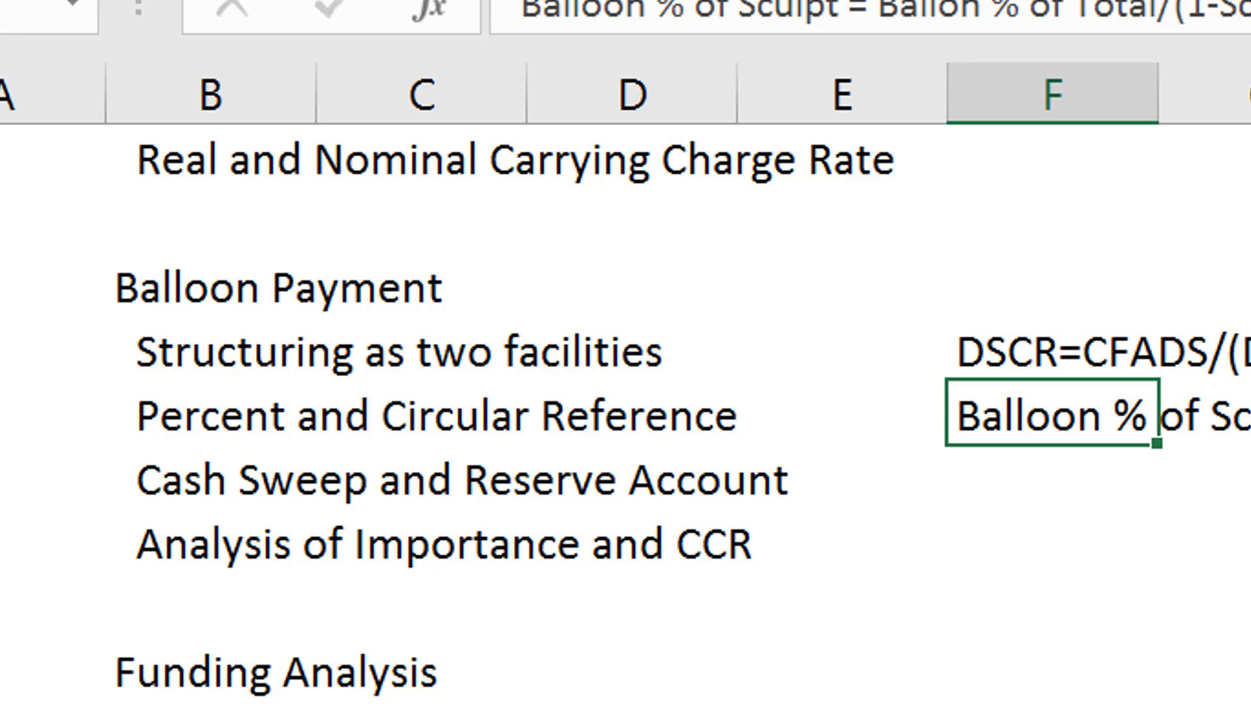
{"action": "key", "text": "Down"}
{"action": "key", "text": "Left"}
{"action": "key", "text": "Left"}
{"action": "key", "text": "Left"}
{"action": "key", "text": "Left"}
{"action": "key", "text": "Right"}
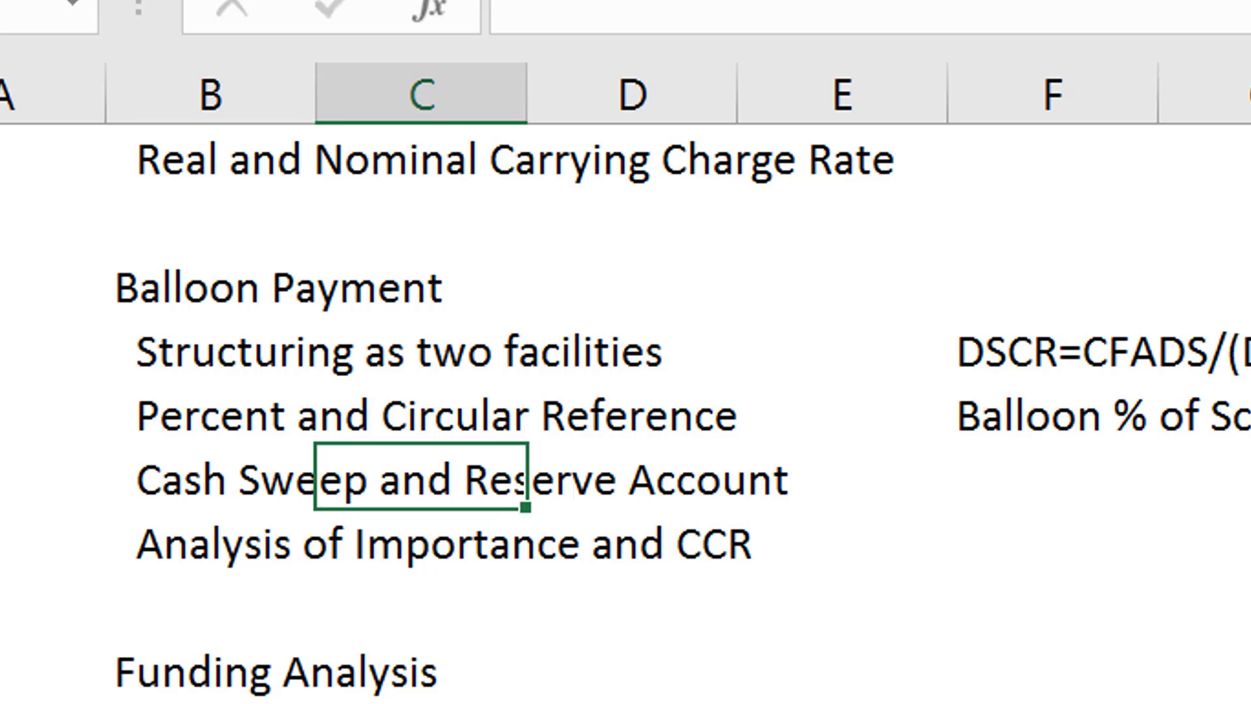
{"action": "key", "text": "Right"}
{"action": "key", "text": "Right"}
{"action": "key", "text": "Right"}
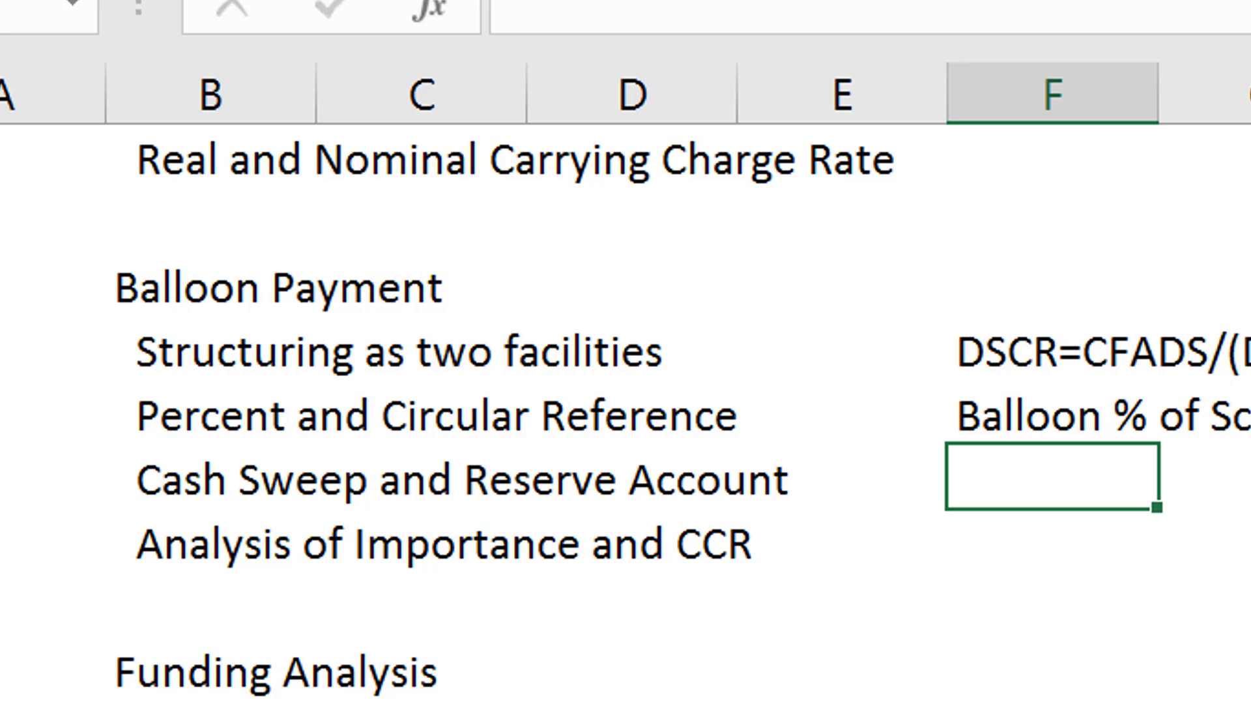
{"action": "key", "text": "F2"}
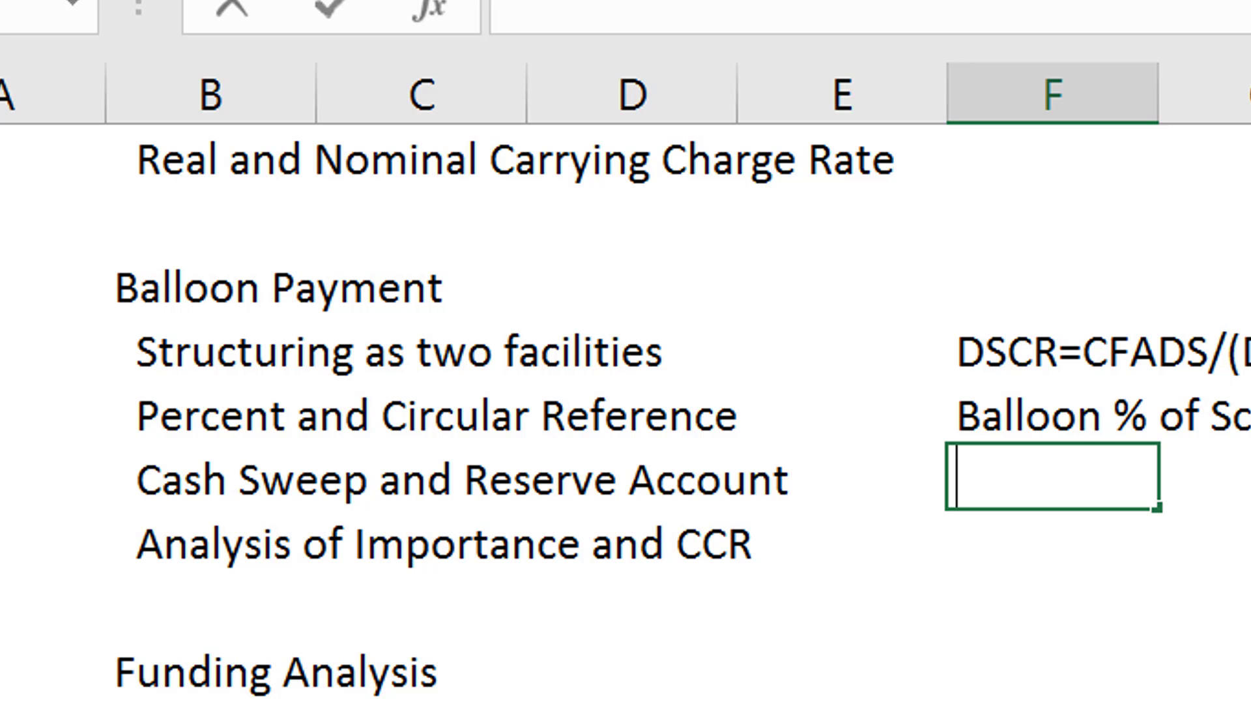
{"action": "type", "text": "Model like "}
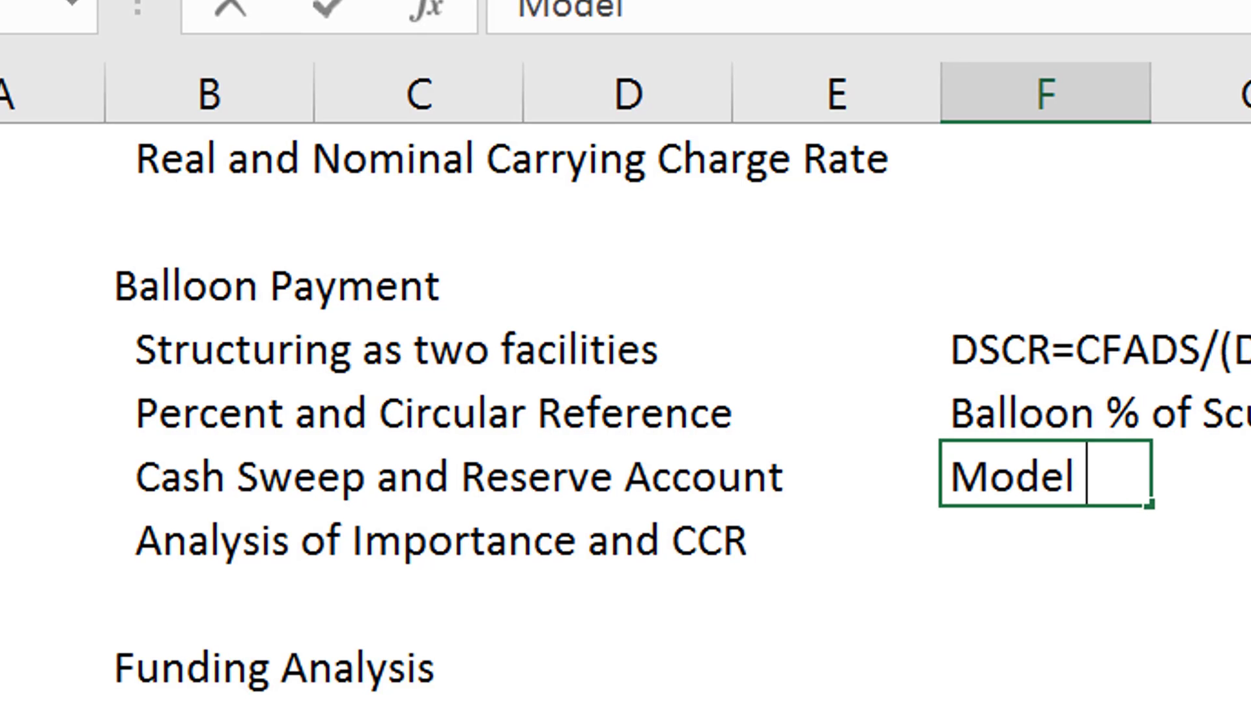
{"action": "type", "text": "de"}
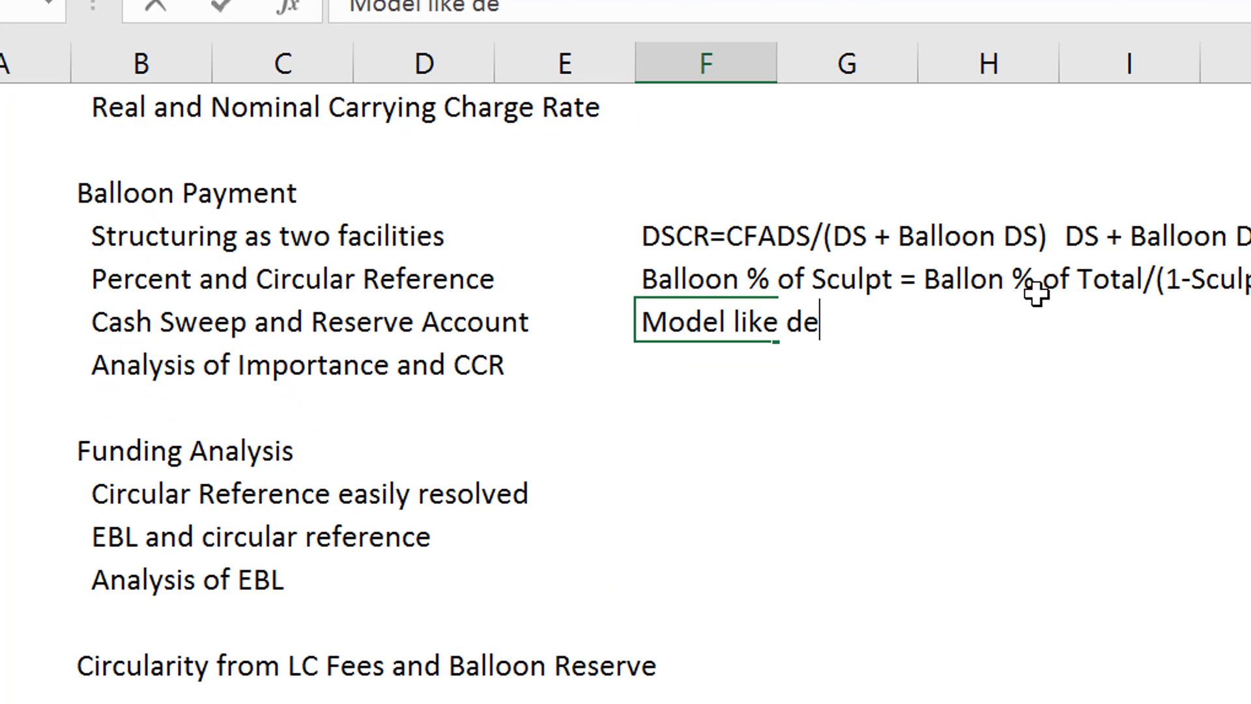
{"action": "type", "text": "fatult if n"}
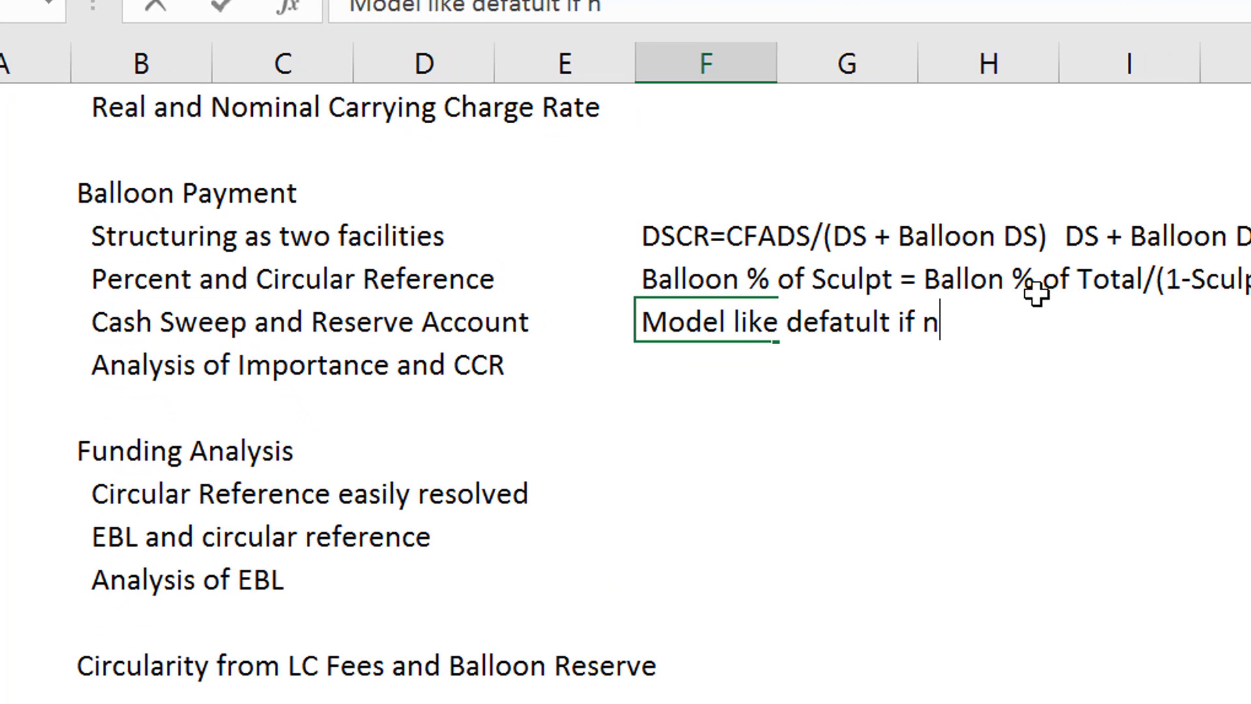
{"action": "type", "text": "o sweep"}
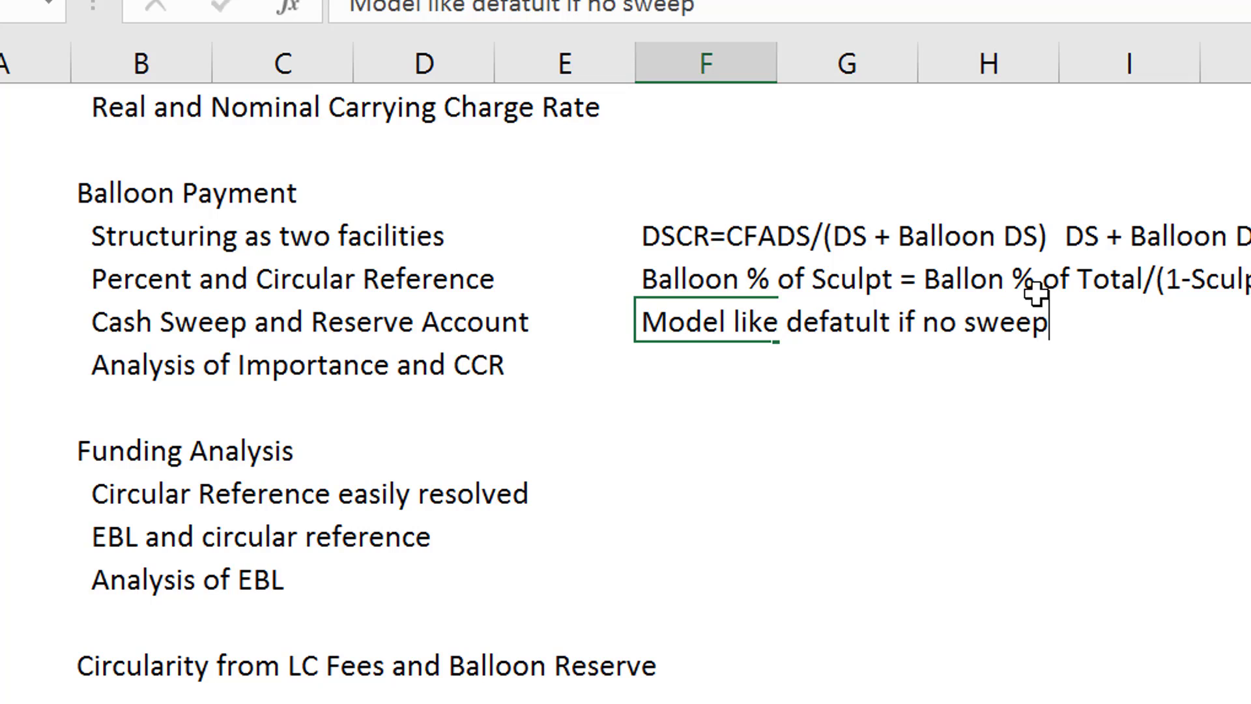
{"action": "key", "text": "Return"}
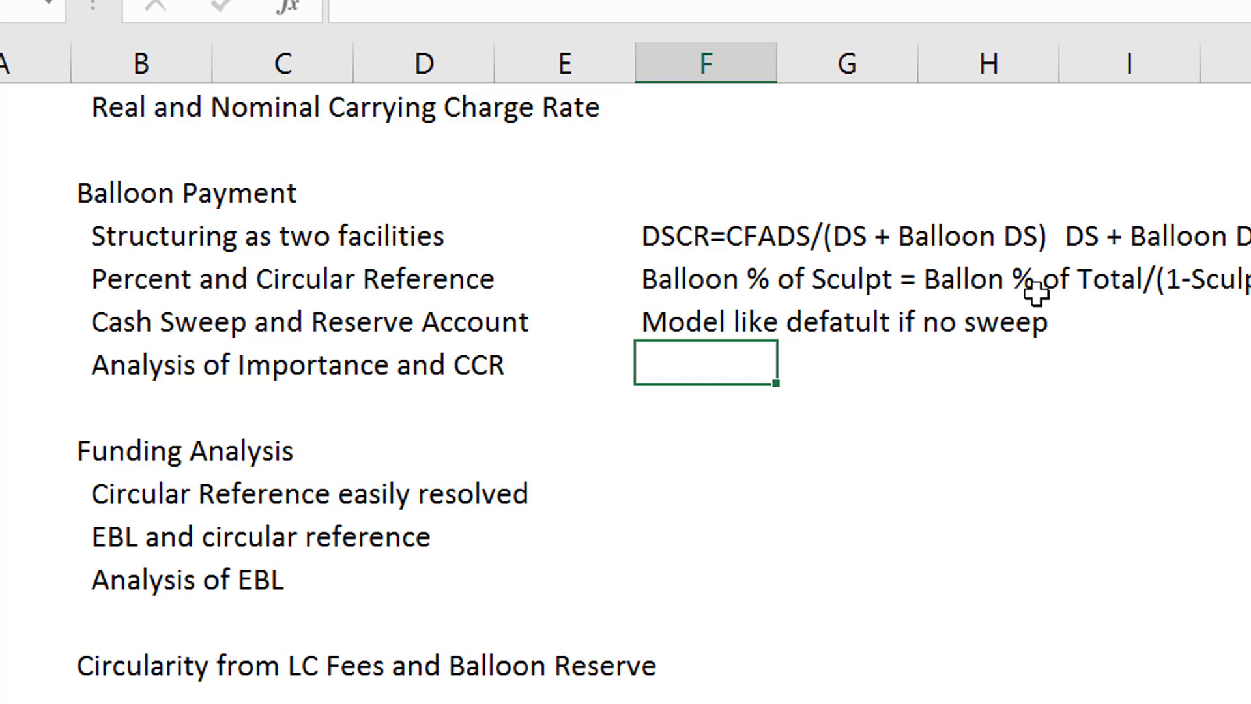
- Spell out CCR in the outline point in cell B17 so it reads "Analysis of Importance and Carring Change Rate"
{"action": "key", "text": "Up"}
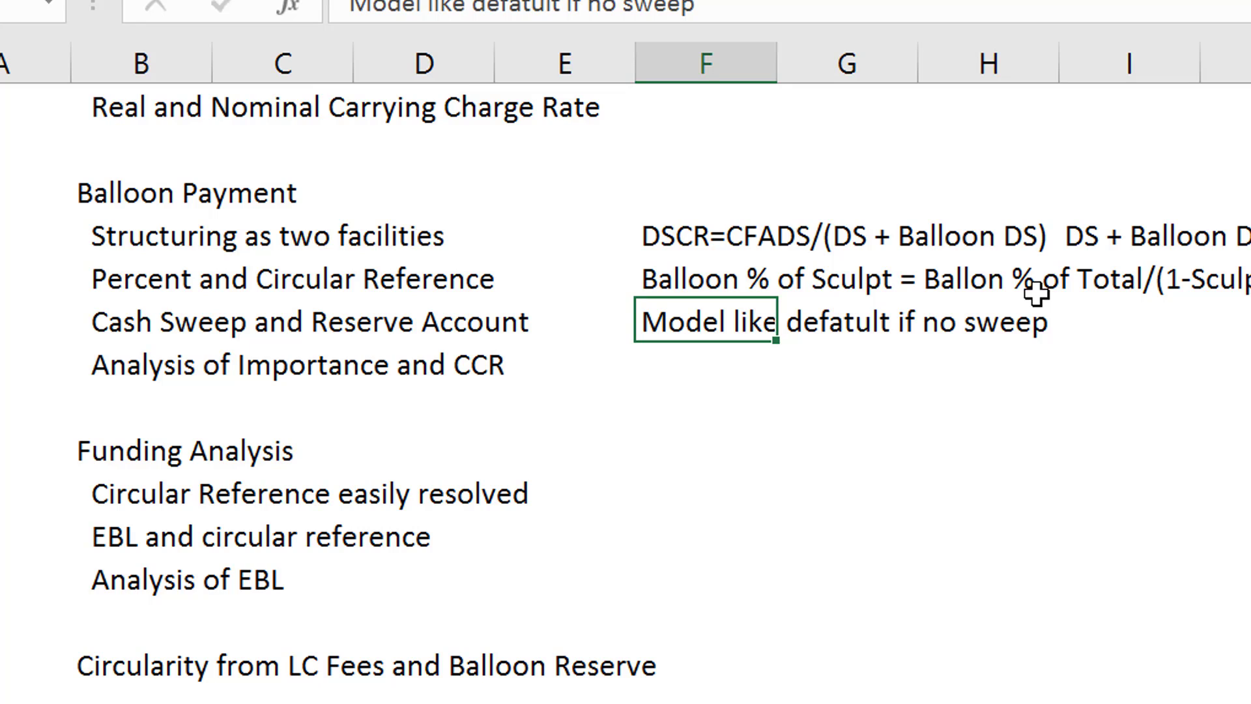
{"action": "key", "text": "Down"}
{"action": "key", "text": "Left"}
{"action": "key", "text": "Left"}
{"action": "key", "text": "Left"}
{"action": "key", "text": "Right"}
{"action": "key", "text": "Right"}
{"action": "key", "text": "Left"}
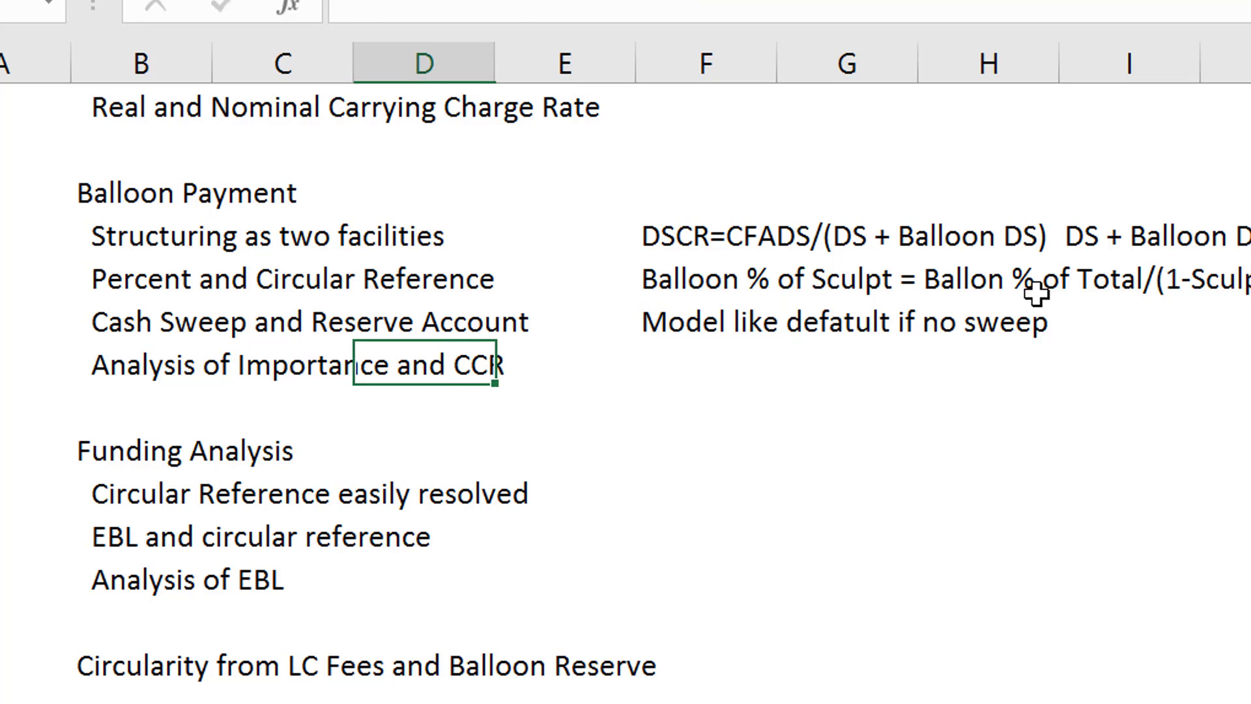
{"action": "key", "text": "Left"}
{"action": "key", "text": "Left"}
{"action": "key", "text": "F2"}
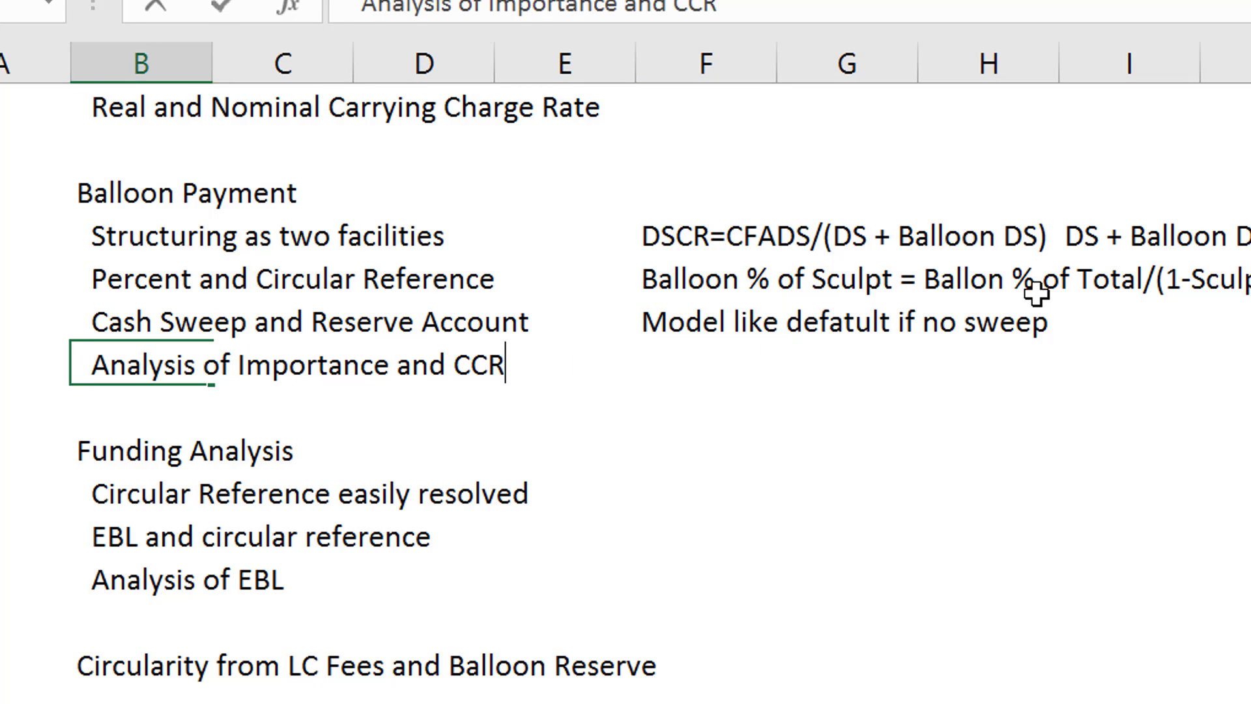
{"action": "key", "text": "BackSpace"}
{"action": "key", "text": "BackSpace"}
{"action": "type", "text": "arrr"}
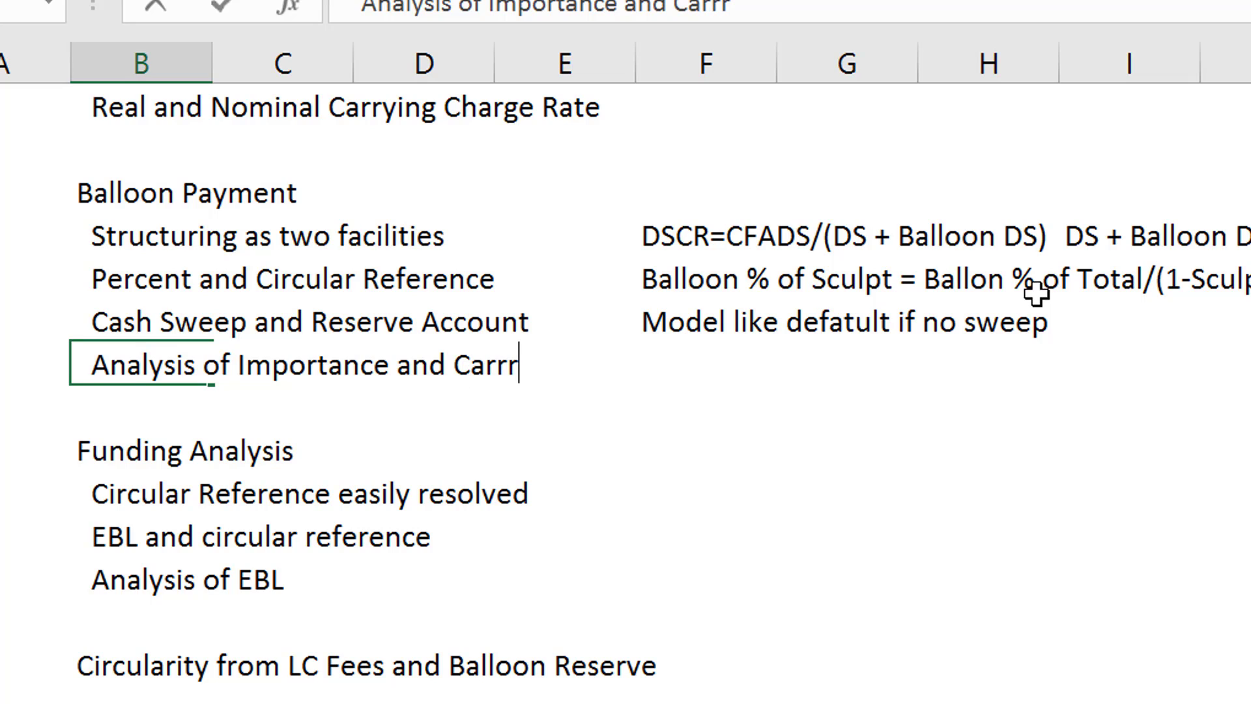
{"action": "key", "text": "BackSpace"}
{"action": "type", "text": "ing"}
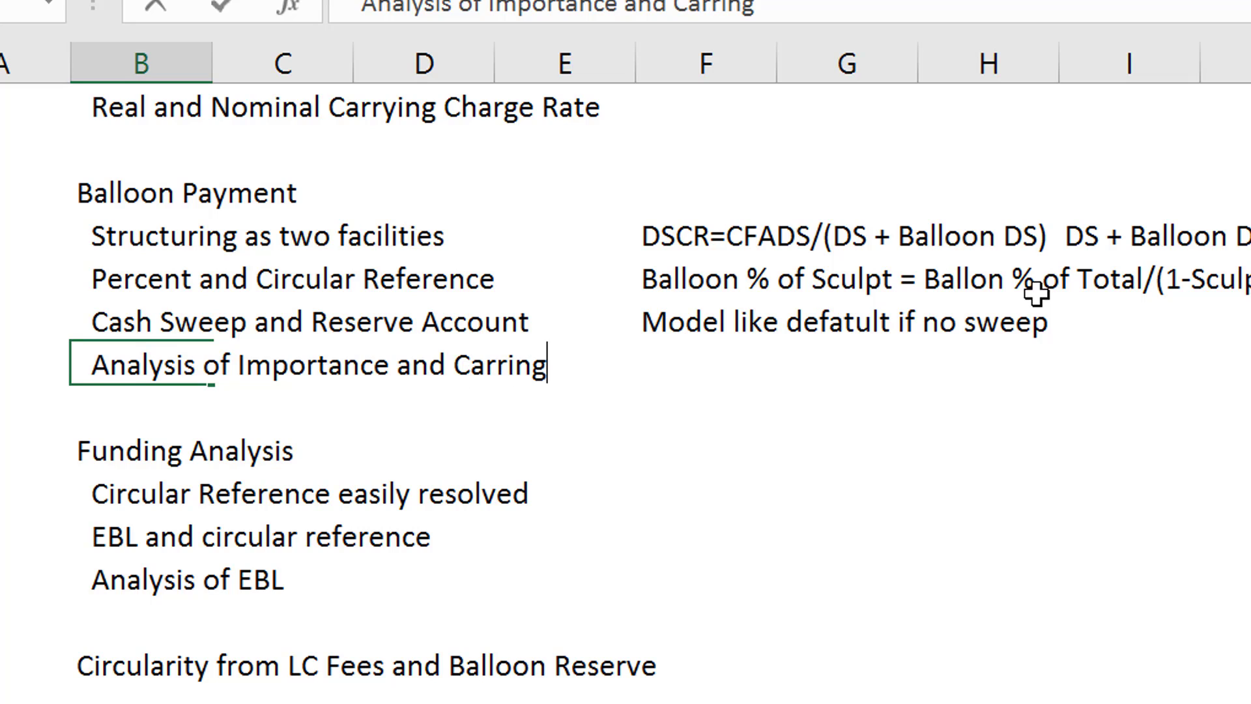
{"action": "type", "text": " Change Rate"}
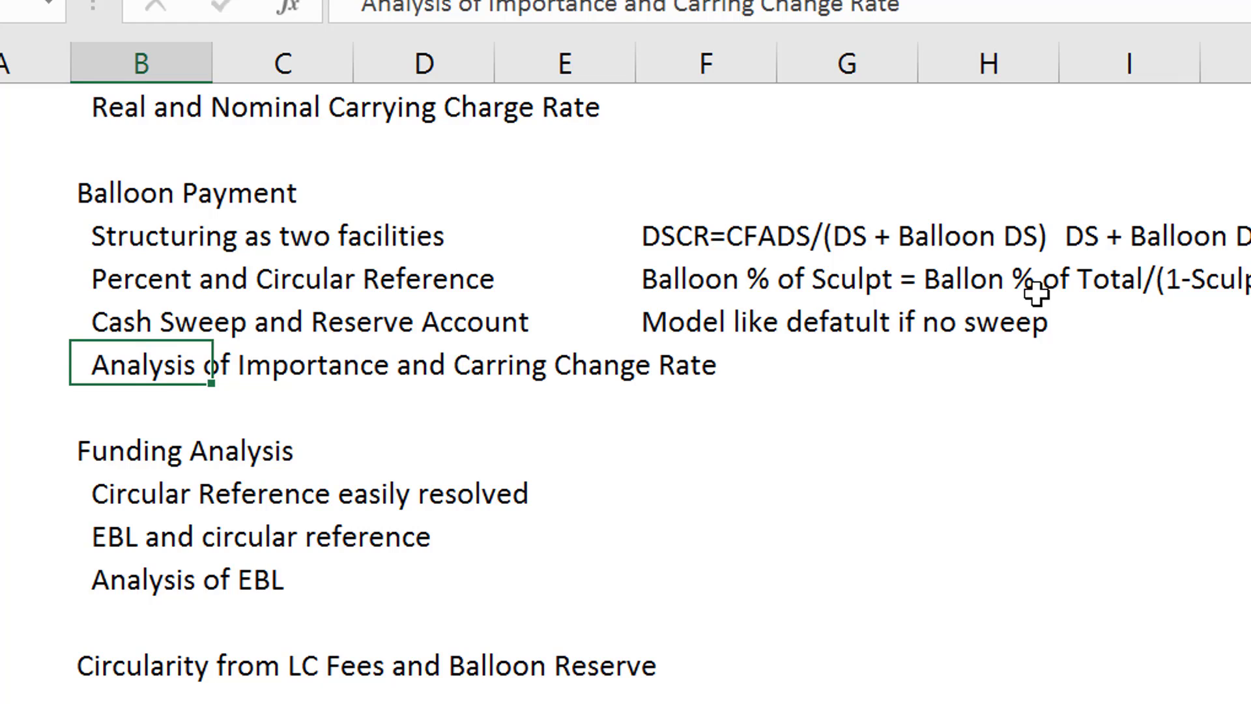
{"action": "key", "text": "Return"}
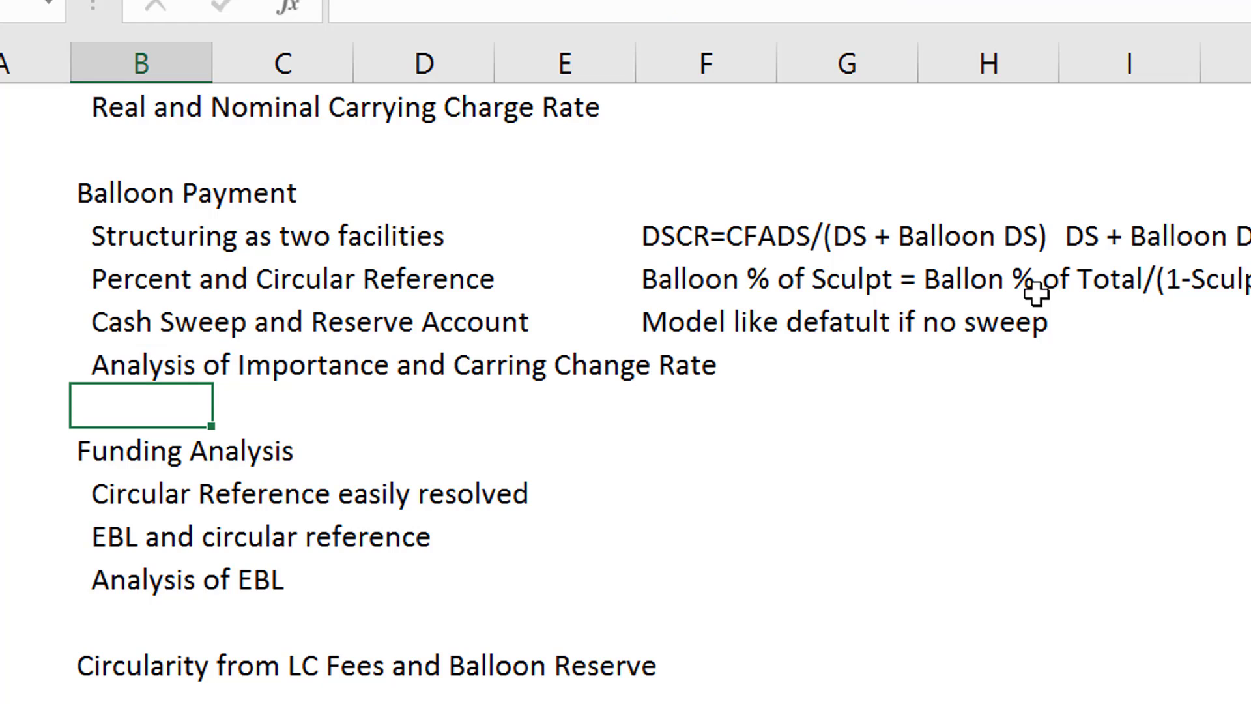
- Return to the outline point in cell B17 and open the Analysis Chart worksheet
{"action": "key", "text": "Up"}
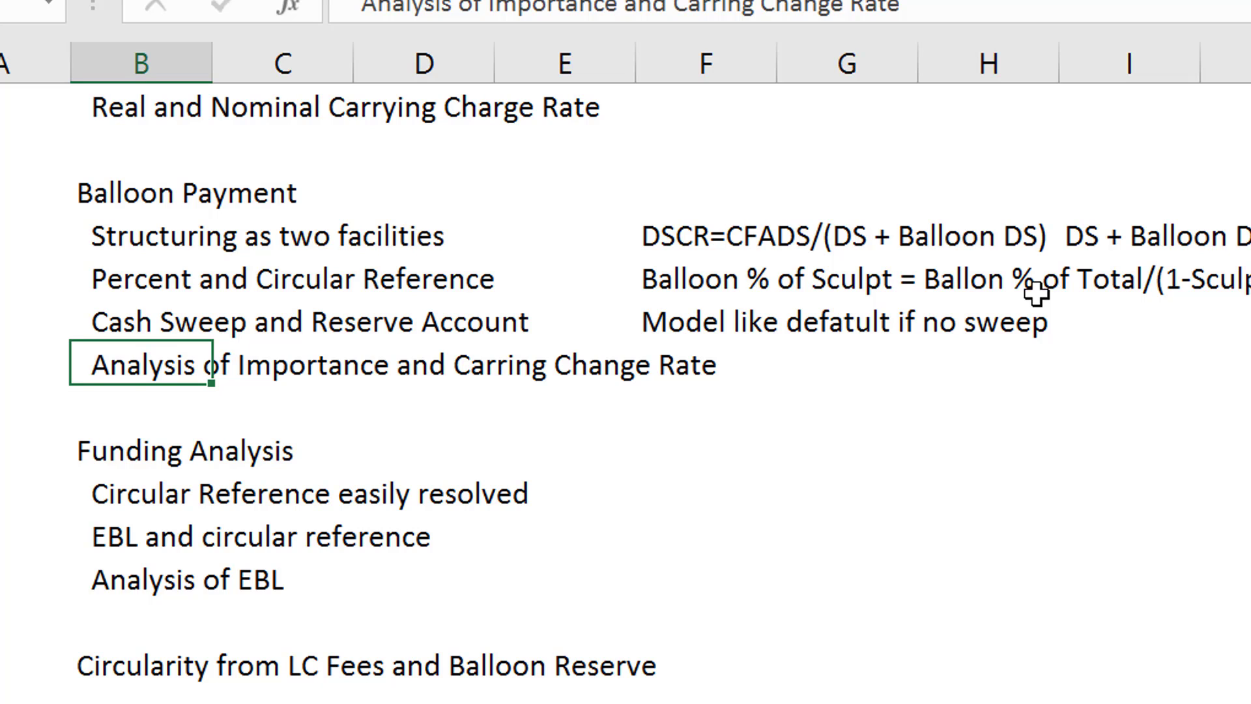
{"action": "key", "text": "ctrl+Page_Down"}
{"action": "key", "text": "ctrl+Page_Down"}
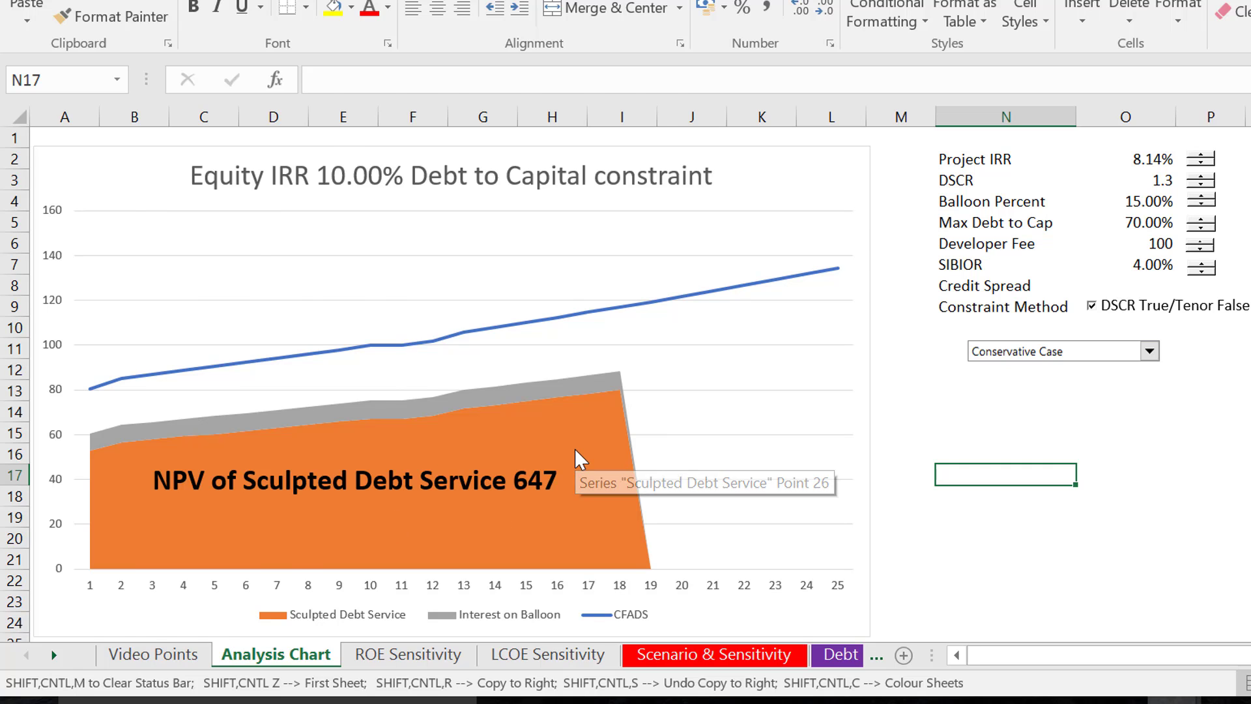
- Return to the "Percent and Circular Reference" outline point in cell B15 of the Video Points worksheet
{"action": "key", "text": "ctrl+shift+z"}
{"action": "key", "text": "Up"}
{"action": "key", "text": "Up"}
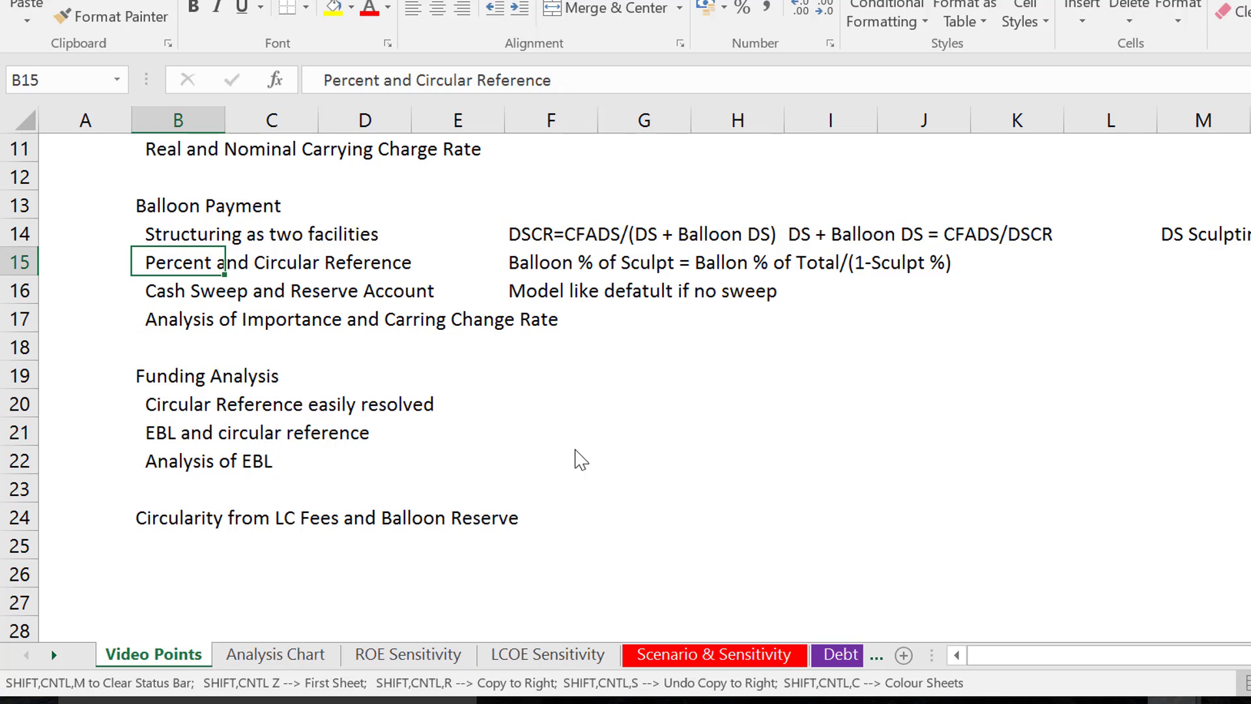
{"action": "key", "text": "Right"}
{"action": "key", "text": "Left"}
- Open the Scenario & Sensitivity worksheet
{"action": "key", "text": "ctrl+Page_Down"}
{"action": "key", "text": "ctrl+Page_Down"}
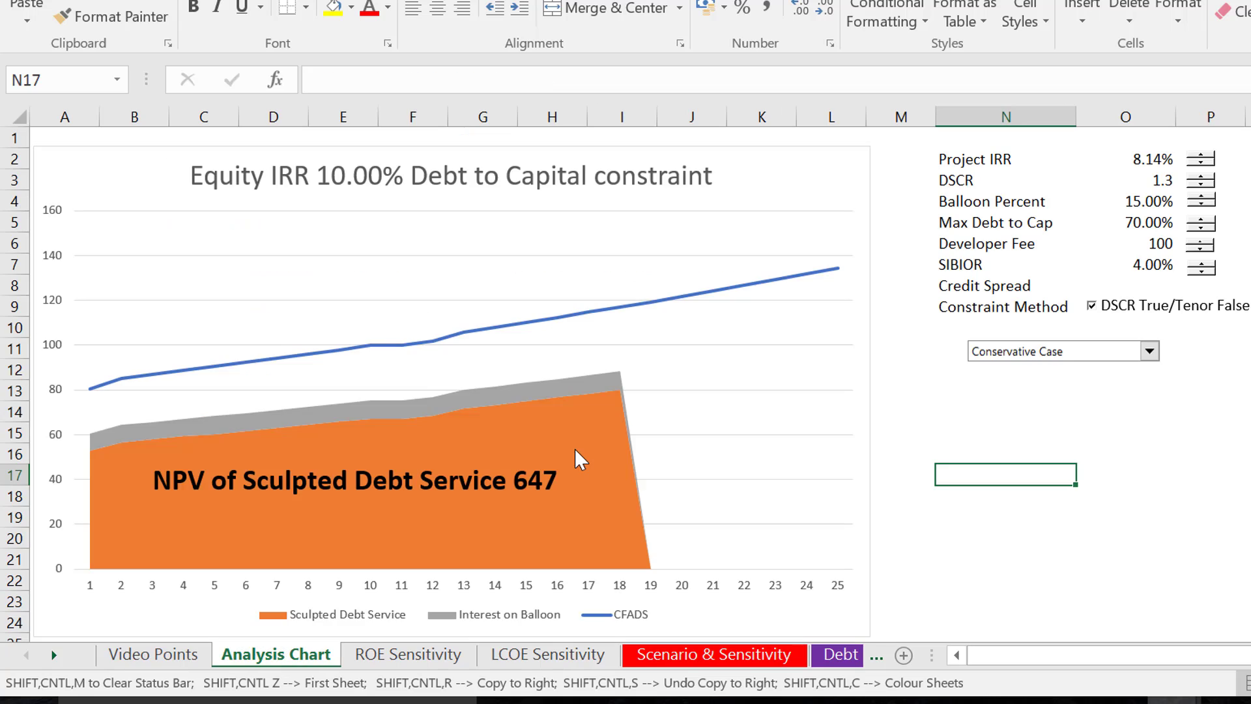
{"action": "key", "text": "ctrl+Page_Down"}
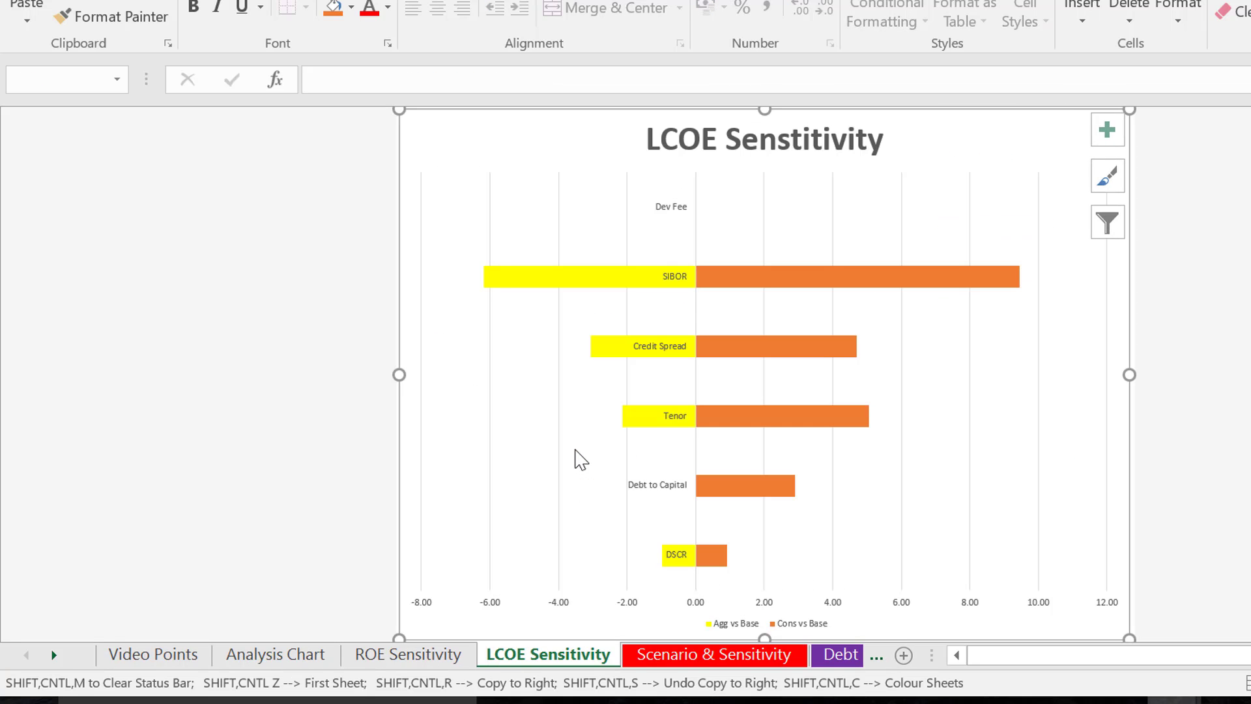
{"action": "key", "text": "ctrl+Page_Down"}
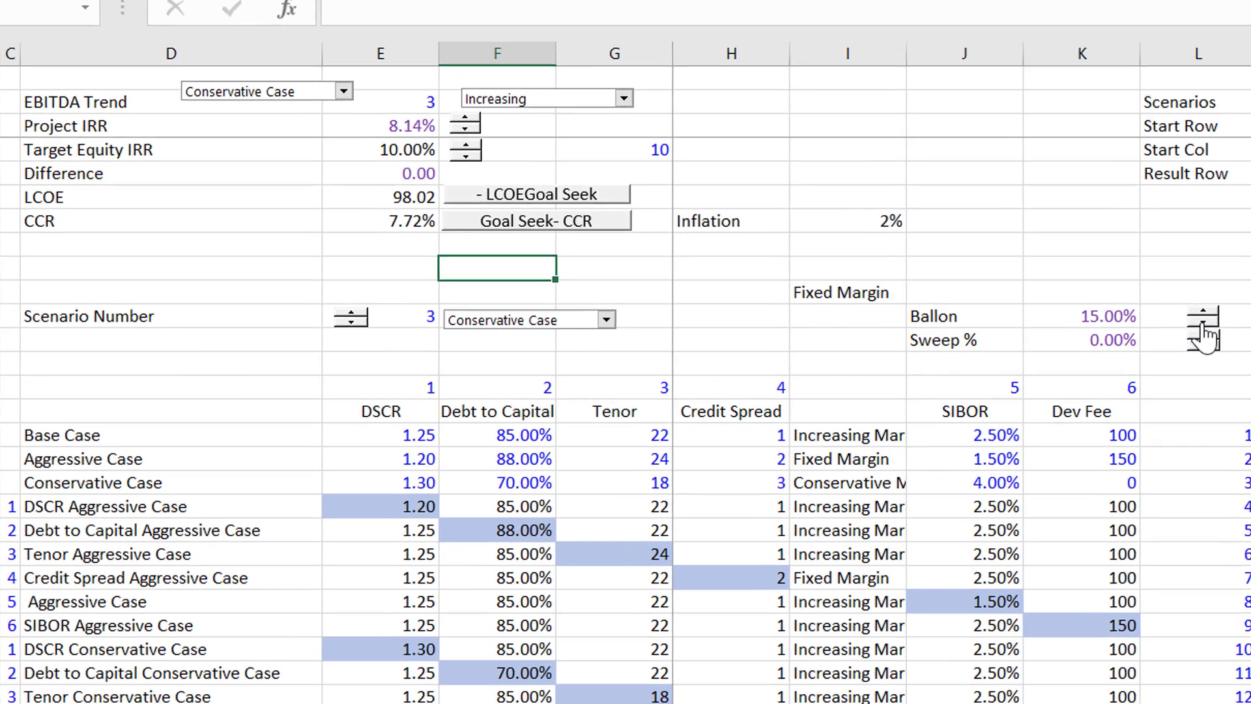
- Lower the Ballon percentage to 1% with its spinner
{"action": "left_click", "coordinate": [1203, 325]}
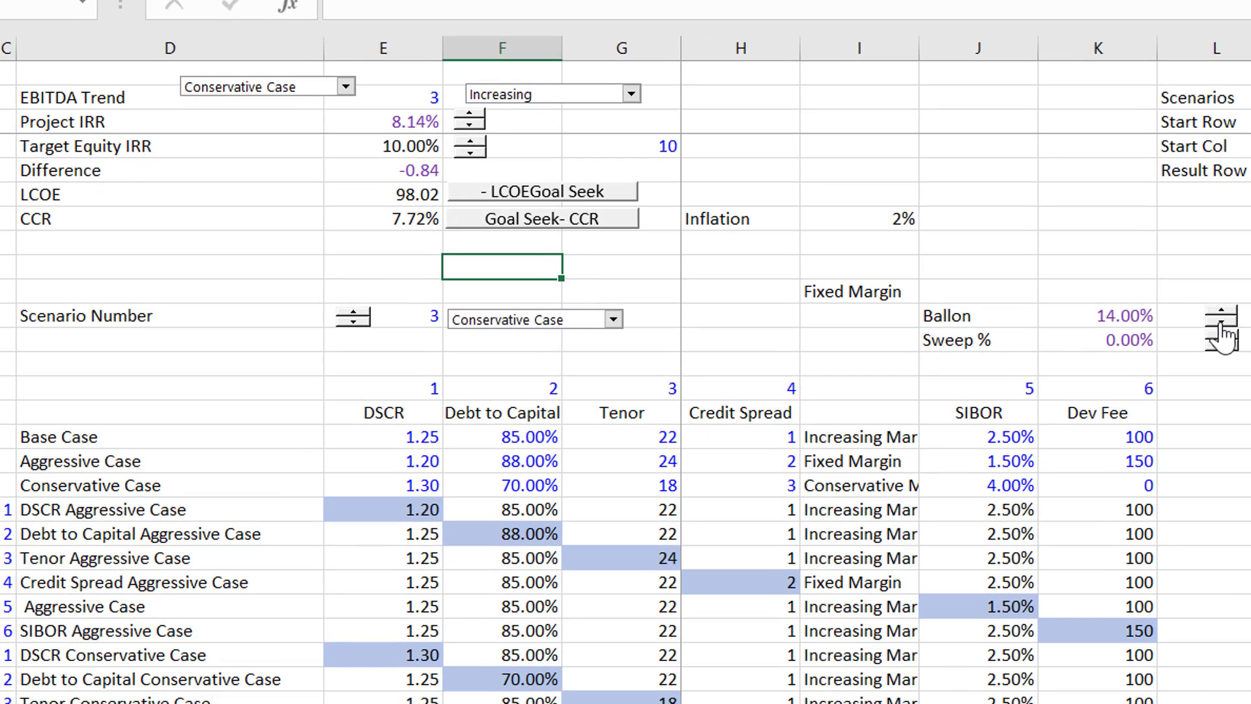
{"action": "left_click", "coordinate": [1219, 326]}
{"action": "left_click", "coordinate": [1220, 326]}
{"action": "left_click", "coordinate": [1221, 326]}
{"action": "left_click", "coordinate": [1222, 325]}
{"action": "left_click", "coordinate": [1222, 325]}
{"action": "left_click", "coordinate": [1222, 325]}
{"action": "left_click", "coordinate": [1221, 325]}
{"action": "left_click", "coordinate": [1221, 325]}
{"action": "left_click", "coordinate": [1223, 317]}
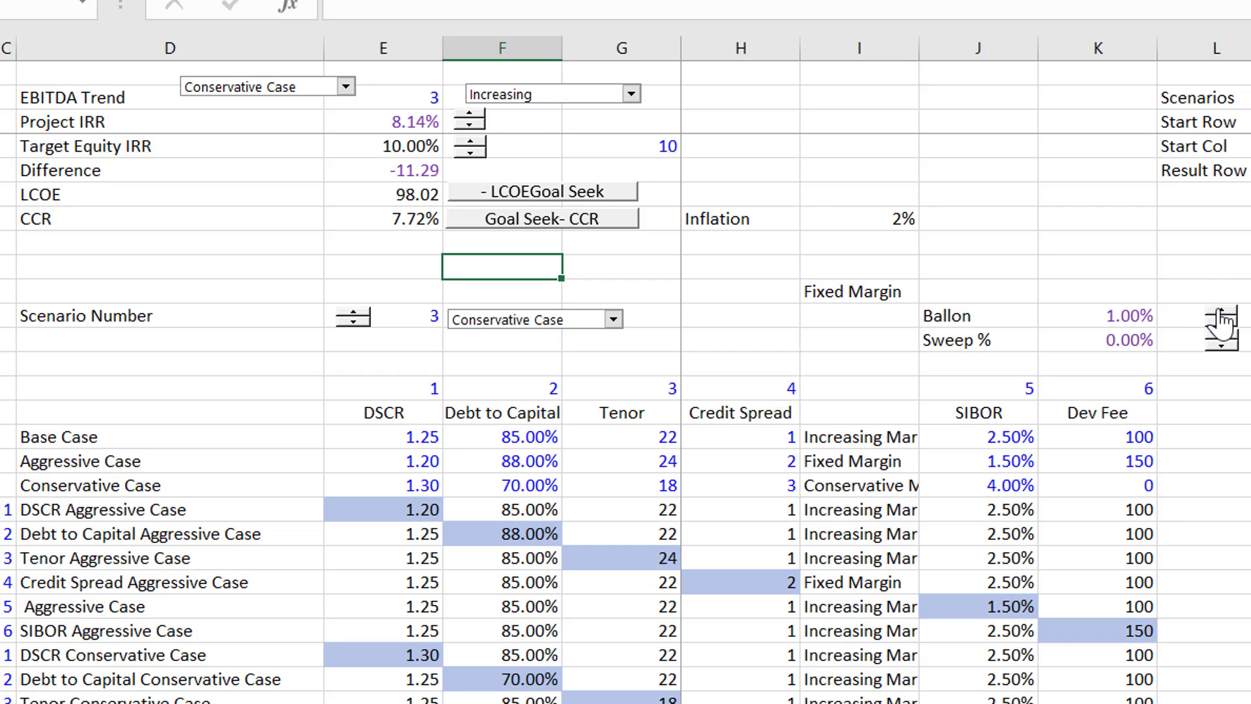
- Raise the Ballon percentage to 6% with its spinner
{"action": "left_click", "coordinate": [1222, 317]}
{"action": "left_click", "coordinate": [1222, 317]}
{"action": "left_click", "coordinate": [1222, 317]}
{"action": "left_click", "coordinate": [1223, 317]}
{"action": "left_click", "coordinate": [1222, 317]}
- Look over the summary block with the project IRR, target equity IRR, difference, LCOE and CCR
{"action": "key", "text": "Up"}
{"action": "key", "text": "Up"}
{"action": "key", "text": "Up"}
{"action": "key", "text": "Up"}
{"action": "key", "text": "Up"}
{"action": "key", "text": "Up"}
{"action": "key", "text": "Up"}
{"action": "key", "text": "Up"}
{"action": "key", "text": "Down"}
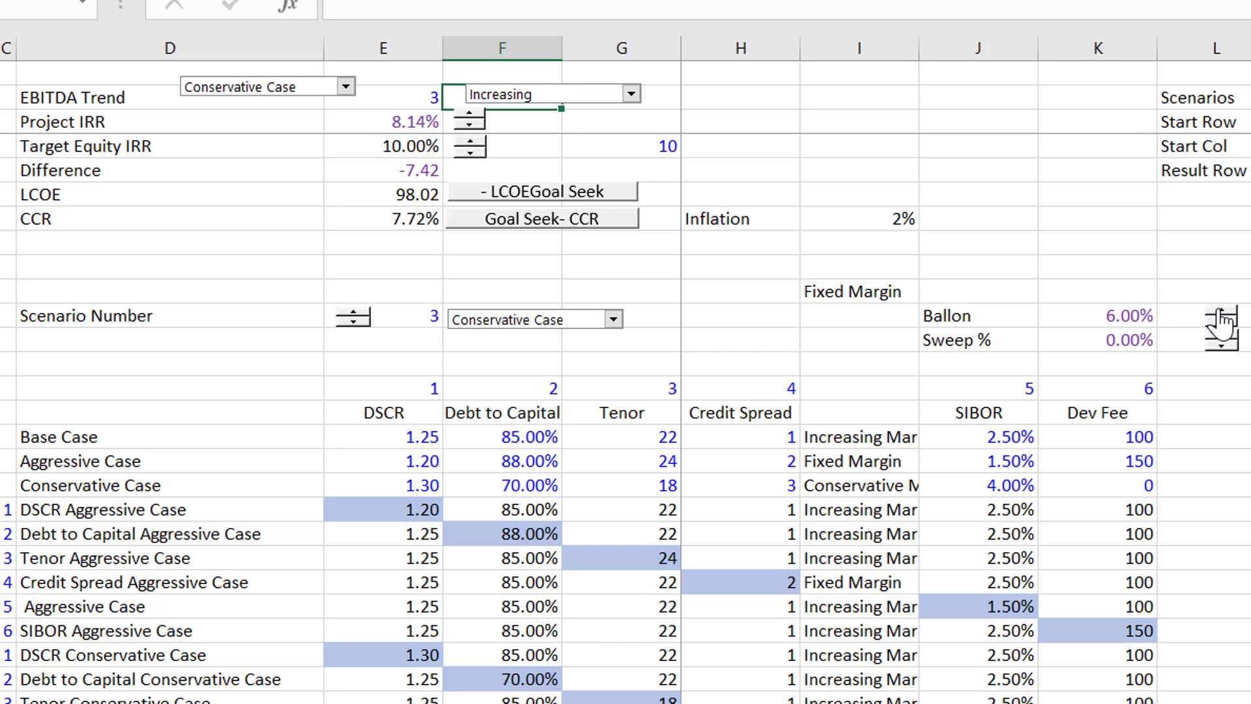
{"action": "key", "text": "Down"}
{"action": "key", "text": "Left"}
{"action": "key", "text": "Left"}
{"action": "key", "text": "Left"}
{"action": "key", "text": "Down"}
{"action": "key", "text": "Right"}
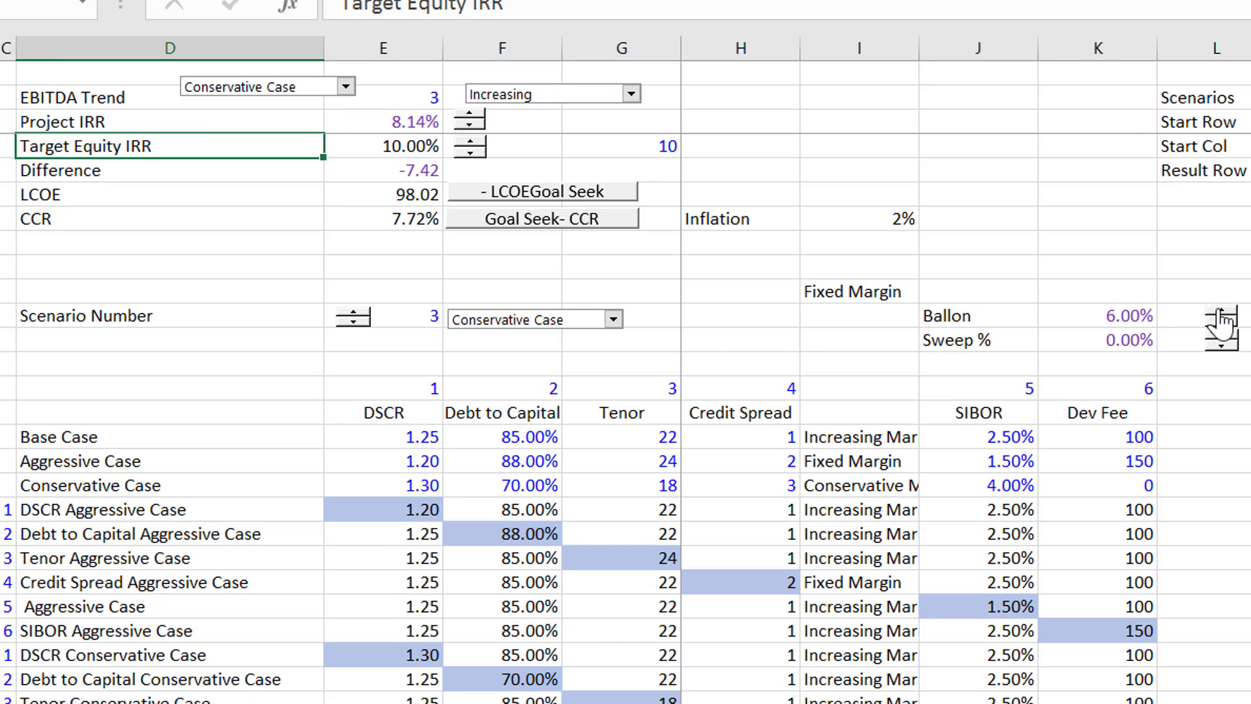
{"action": "key", "text": "Right"}
{"action": "key", "text": "Down"}
{"action": "key", "text": "Down"}
{"action": "key", "text": "Down"}
{"action": "key", "text": "Down"}
{"action": "key", "text": "Down"}
{"action": "key", "text": "Down"}
{"action": "key", "text": "Right"}
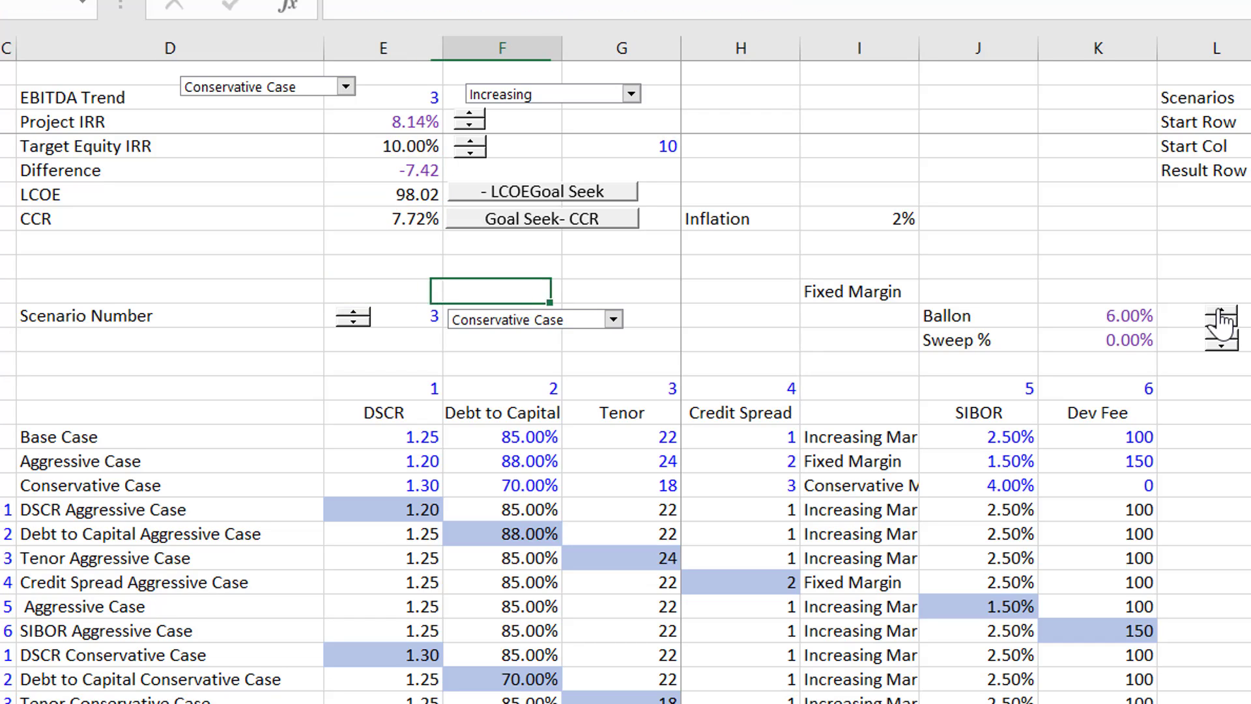
- Enter the label "Conputed ROE" in cell D9, directly below CCR
{"action": "key", "text": "Right"}
{"action": "key", "text": "Up"}
{"action": "key", "text": "Up"}
{"action": "key", "text": "Left"}
{"action": "key", "text": "Left"}
{"action": "key", "text": "Left"}
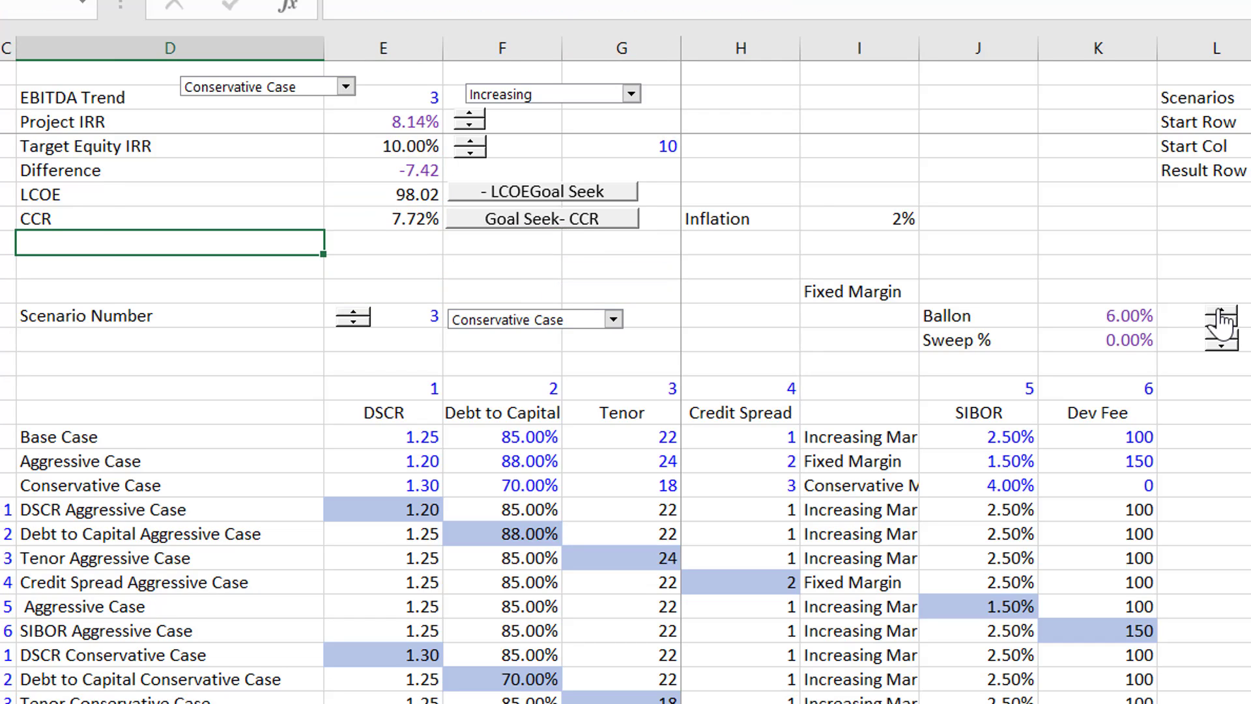
{"action": "type", "text": "Conpu"}
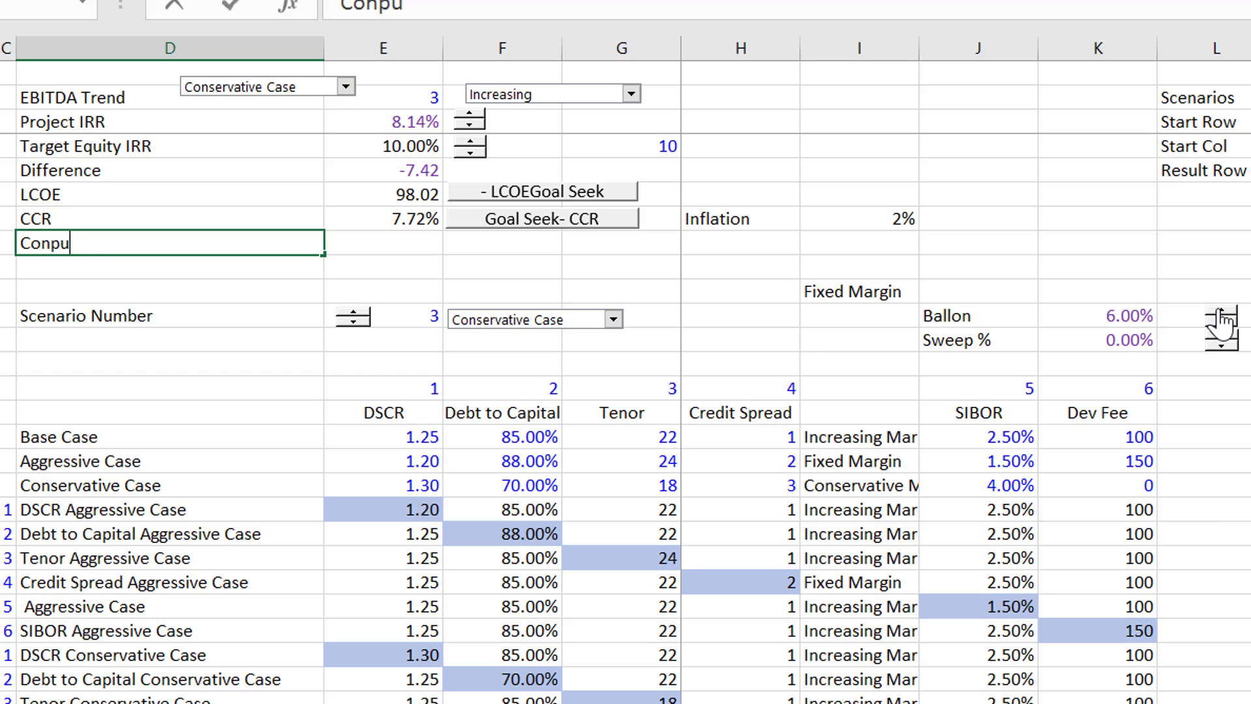
{"action": "type", "text": "ter"}
{"action": "type", "text": "d "}
{"action": "type", "text": "ROE"}
{"action": "key", "text": "Return"}
- Link cell E9, beside the "Conputed ROE" label, to the result in cell M52
{"action": "key", "text": "Up"}
{"action": "key", "text": "Right"}
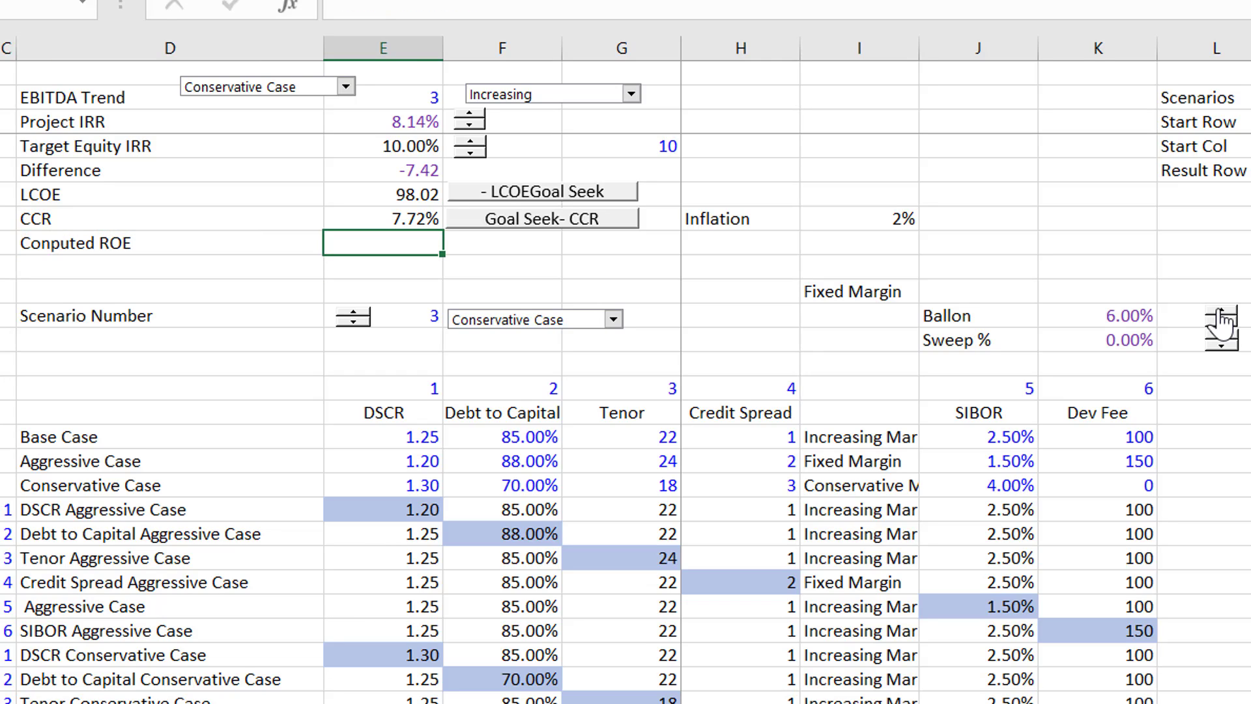
{"action": "type", "text": "="}
{"action": "key", "text": "Down"}
{"action": "key", "text": "Down"}
{"action": "key", "text": "Down"}
{"action": "key", "text": "Down"}
{"action": "key", "text": "Down"}
{"action": "key", "text": "Down"}
{"action": "key", "text": "Down"}
{"action": "key", "text": "Down"}
{"action": "key", "text": "Down"}
{"action": "key", "text": "Down"}
{"action": "key", "text": "Down"}
{"action": "key", "text": "Down"}
{"action": "key", "text": "Down"}
{"action": "key", "text": "Down"}
{"action": "key", "text": "Down"}
{"action": "key", "text": "Down"}
{"action": "key", "text": "Down"}
{"action": "key", "text": "Down"}
{"action": "key", "text": "Down"}
{"action": "key", "text": "Down"}
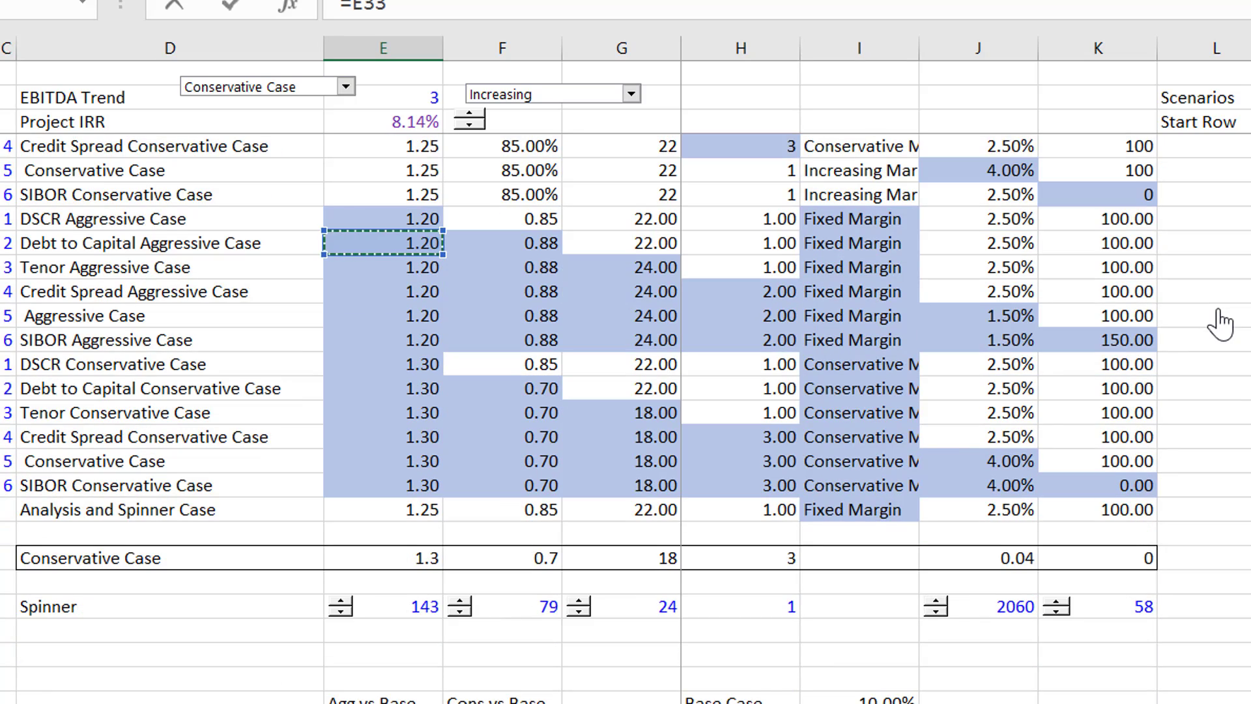
{"action": "left_click", "coordinate": [1250, 702]}
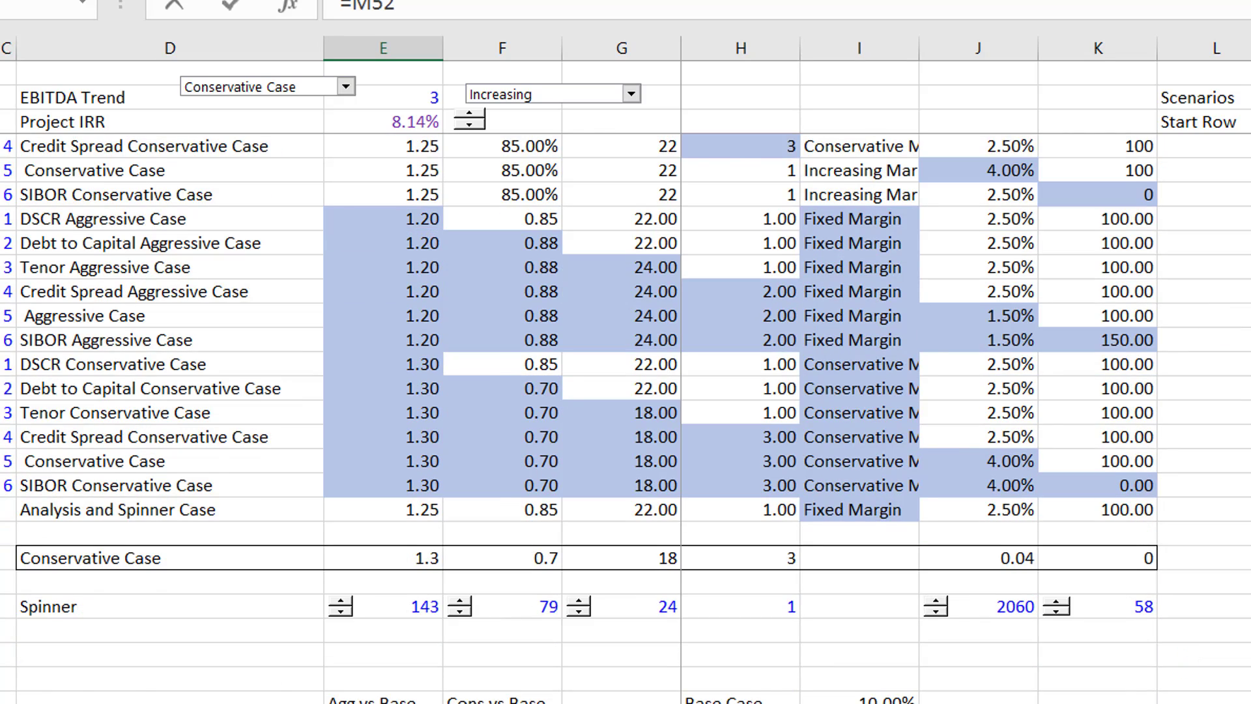
{"action": "key", "text": "Return"}
{"action": "key", "text": "Up"}
{"action": "key", "text": "Up"}
{"action": "key", "text": "Up"}
{"action": "key", "text": "Up"}
{"action": "key", "text": "Up"}
{"action": "key", "text": "Up"}
{"action": "key", "text": "Up"}
{"action": "key", "text": "Up"}
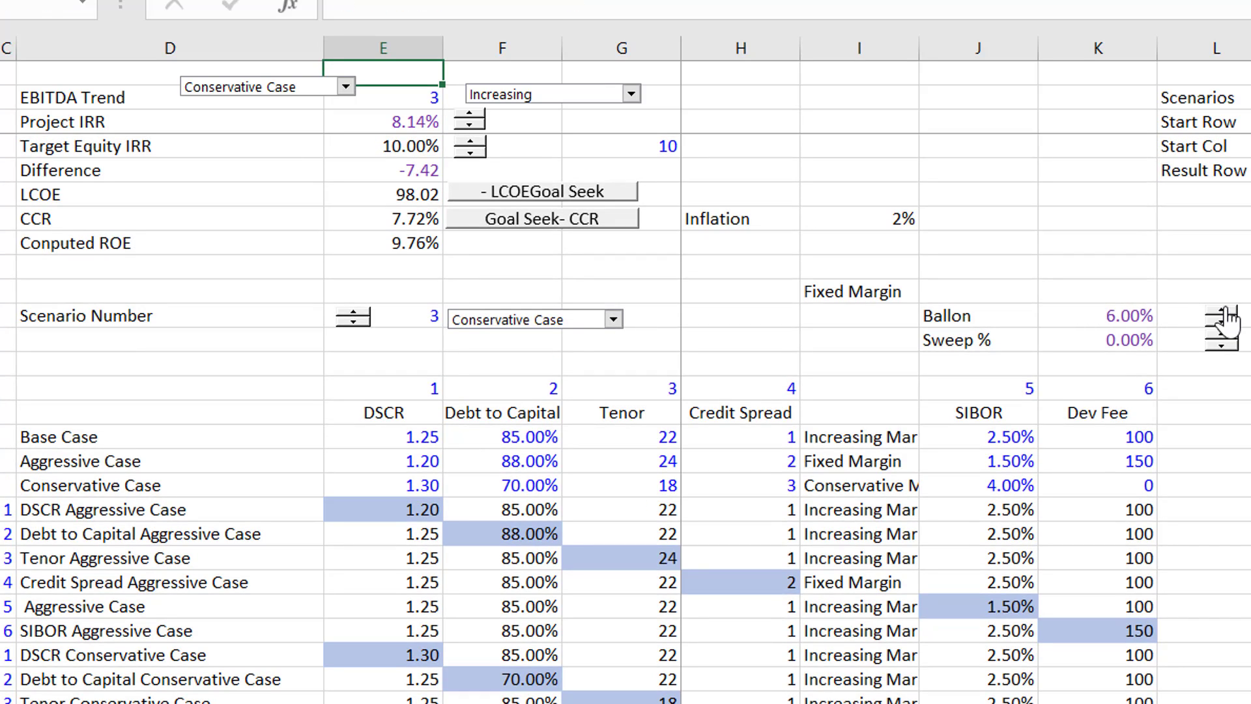
- Raise the Ballon percentage to 14% to test its effect on the computed ROE
{"action": "left_click", "coordinate": [1225, 316]}
{"action": "left_click", "coordinate": [1225, 314]}
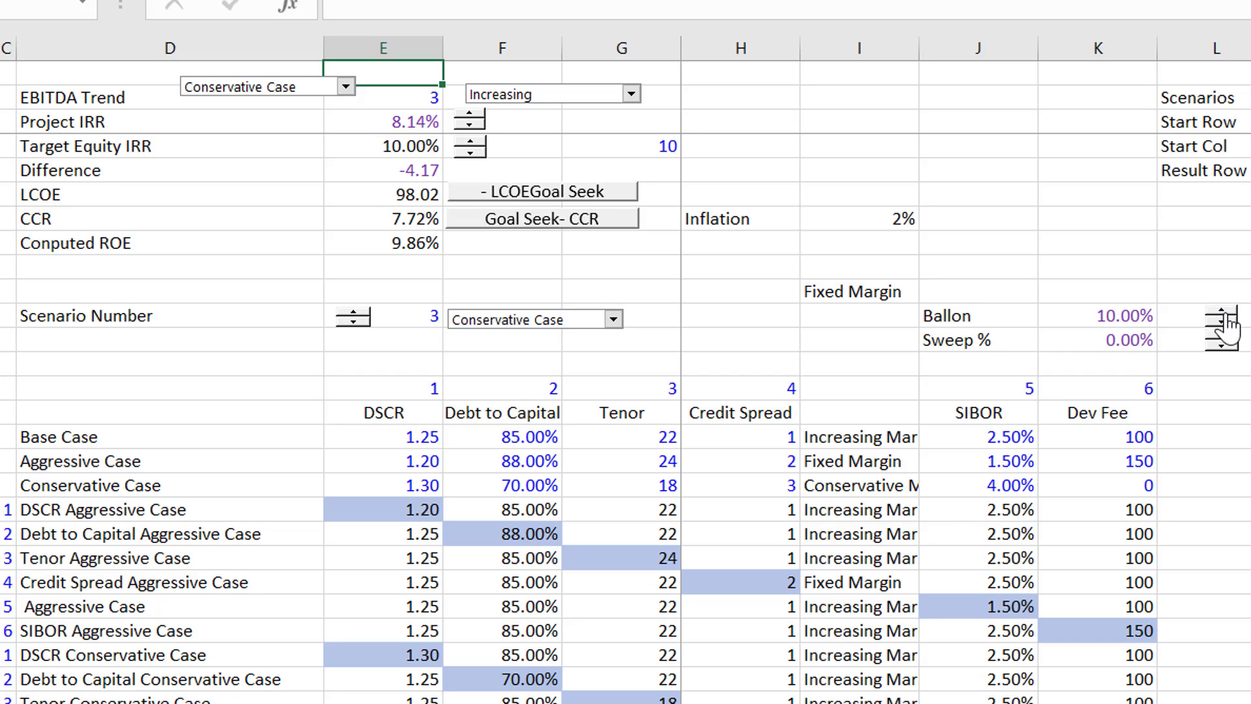
{"action": "left_click", "coordinate": [1226, 314]}
{"action": "left_click", "coordinate": [1225, 314]}
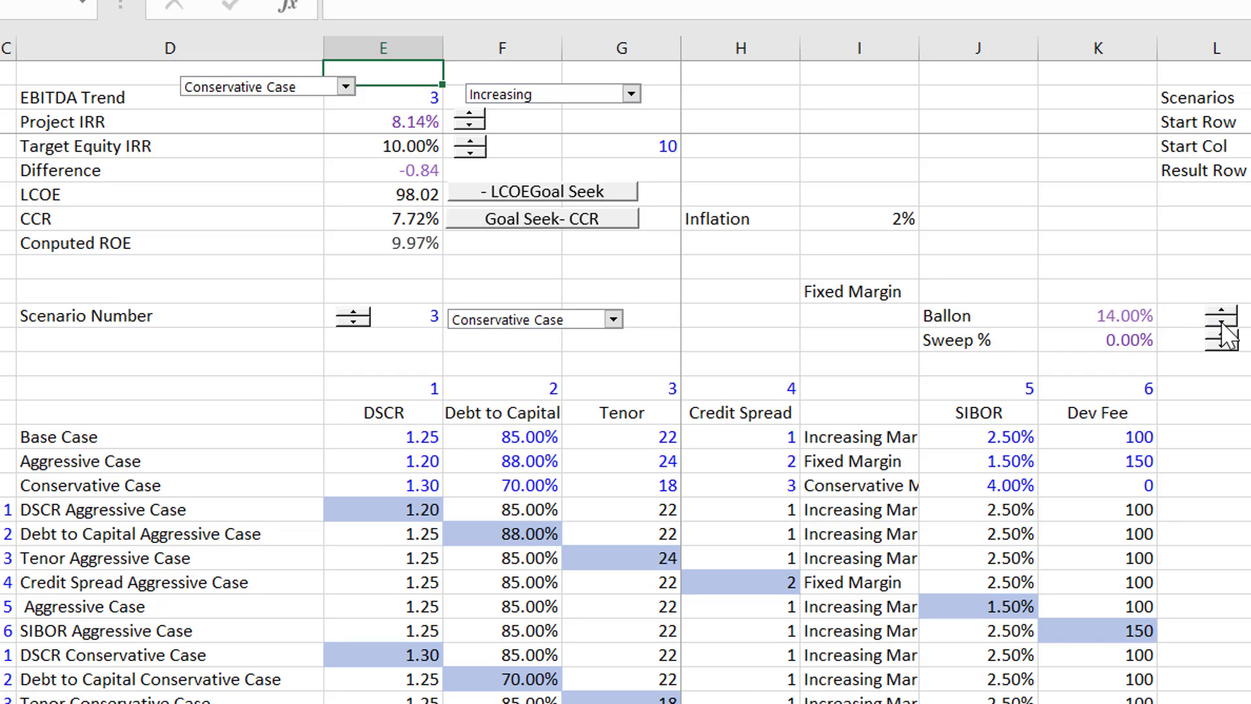
- Lower the Ballon percentage to 0% to compare the computed ROE without a balloon
{"action": "left_click", "coordinate": [1222, 325]}
{"action": "left_click", "coordinate": [1223, 324]}
{"action": "left_click", "coordinate": [1222, 325]}
{"action": "left_click", "coordinate": [1223, 324]}
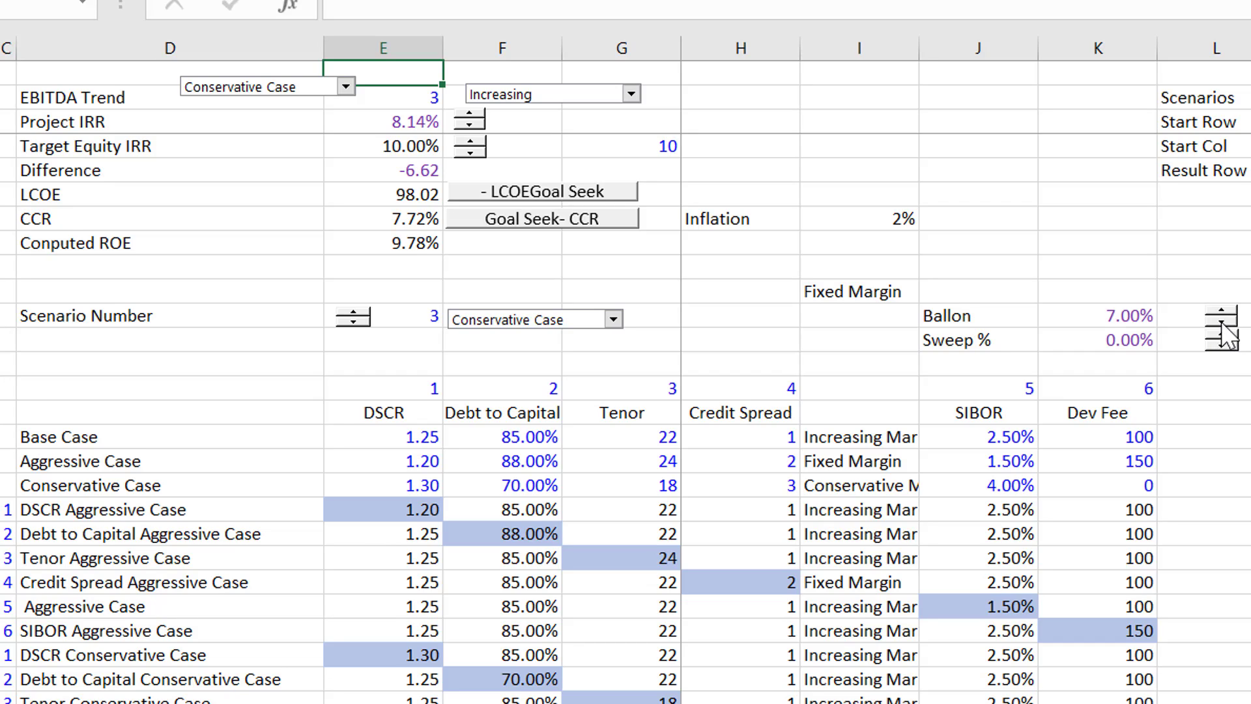
{"action": "left_click", "coordinate": [1223, 324]}
{"action": "left_click", "coordinate": [1223, 325]}
{"action": "left_click", "coordinate": [1223, 325]}
{"action": "left_click", "coordinate": [1223, 324]}
{"action": "left_click", "coordinate": [1223, 325]}
{"action": "left_click", "coordinate": [1223, 325]}
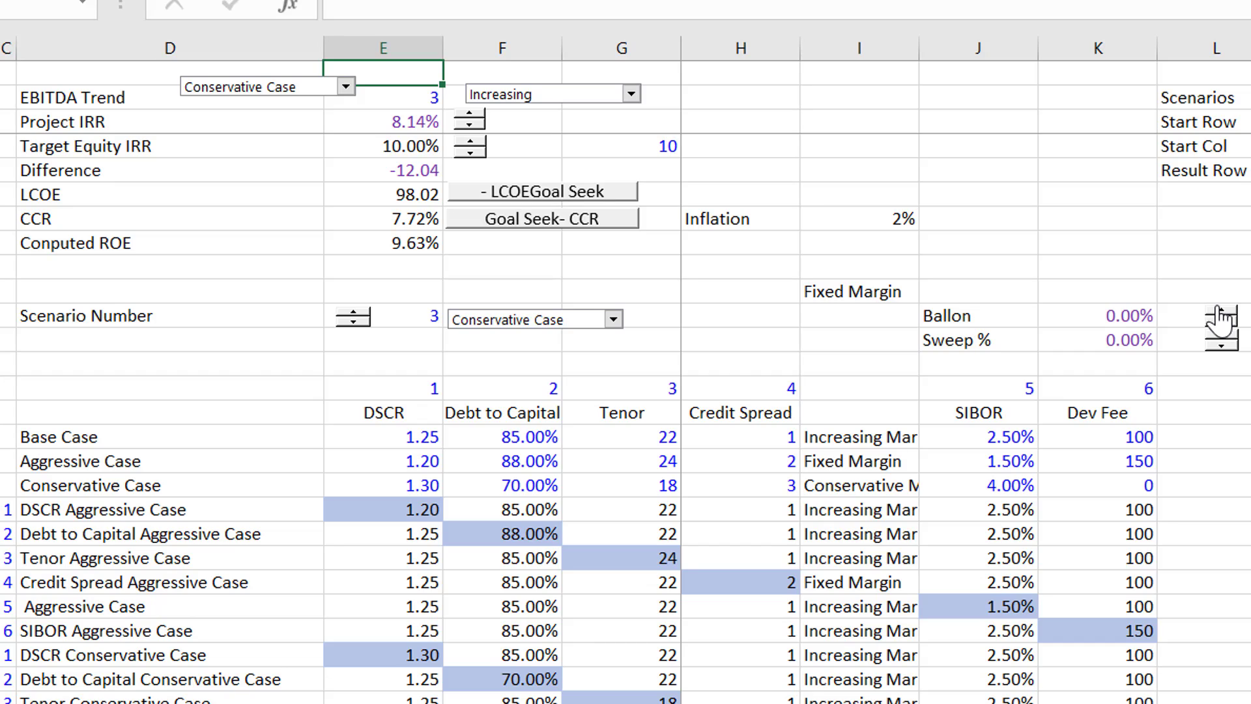
- Raise the Ballon percentage to 15%
{"action": "left_click", "coordinate": [1219, 311]}
{"action": "left_click", "coordinate": [1219, 312]}
{"action": "left_click", "coordinate": [1218, 312]}
{"action": "left_click", "coordinate": [1219, 312]}
{"action": "left_click", "coordinate": [1218, 311]}
{"action": "left_click", "coordinate": [1219, 311]}
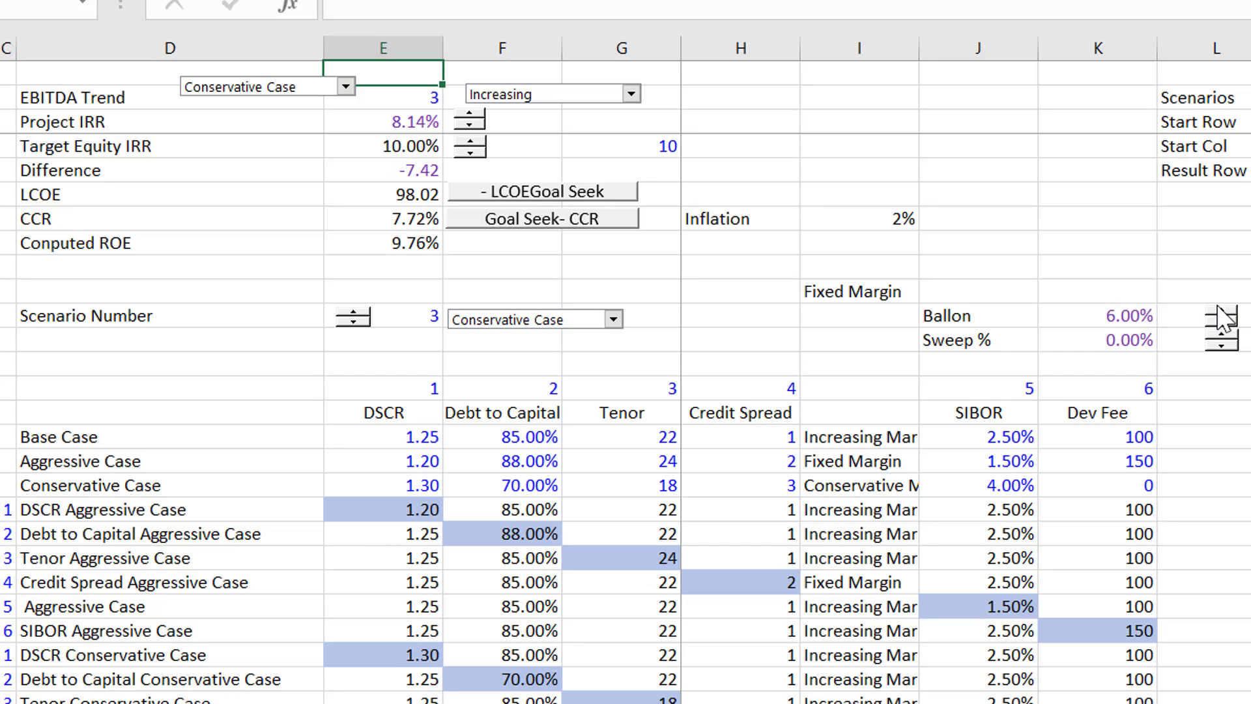
{"action": "left_click", "coordinate": [1218, 311]}
{"action": "left_click", "coordinate": [1218, 312]}
{"action": "left_click", "coordinate": [1219, 311]}
{"action": "left_click", "coordinate": [1218, 311]}
{"action": "left_click", "coordinate": [1218, 311]}
{"action": "left_click", "coordinate": [1218, 312]}
{"action": "left_click", "coordinate": [1218, 312]}
{"action": "left_click", "coordinate": [1219, 311]}
{"action": "left_click", "coordinate": [1219, 311]}
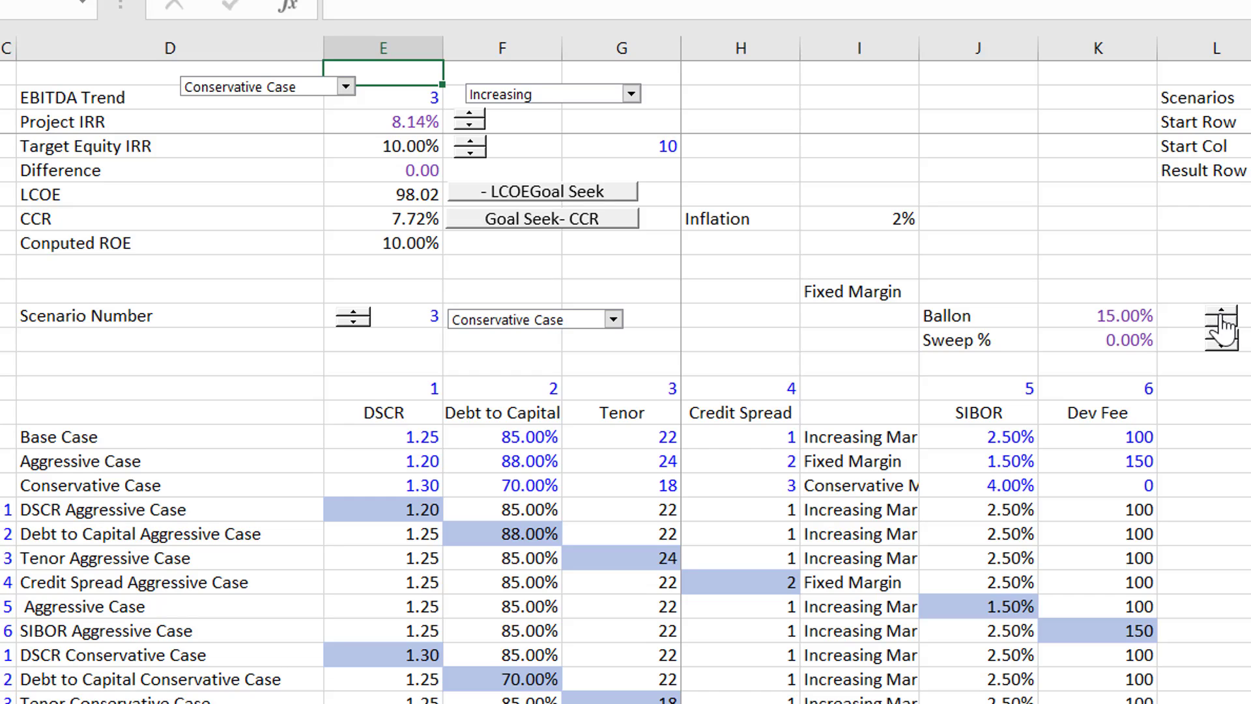
- Set the maximum value of the Ballon spinner to 25 in its control settings
{"action": "right_click", "coordinate": [1220, 320]}
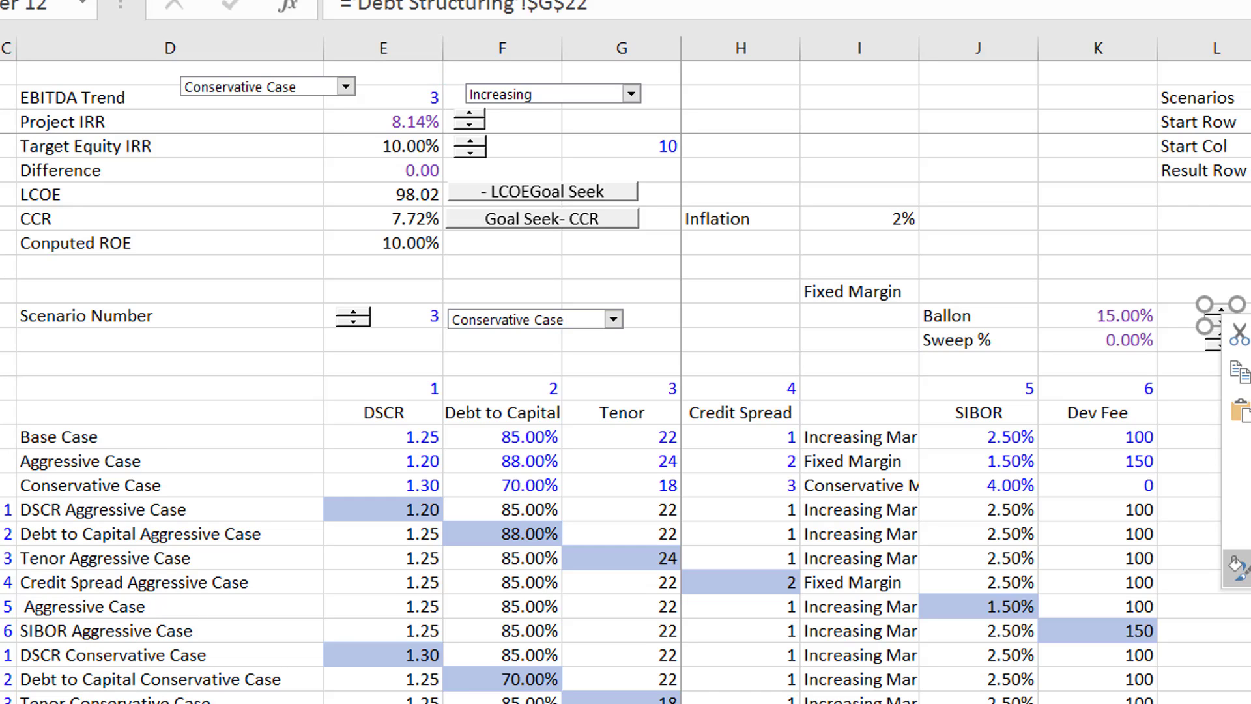
{"action": "left_click", "coordinate": [1240, 568]}
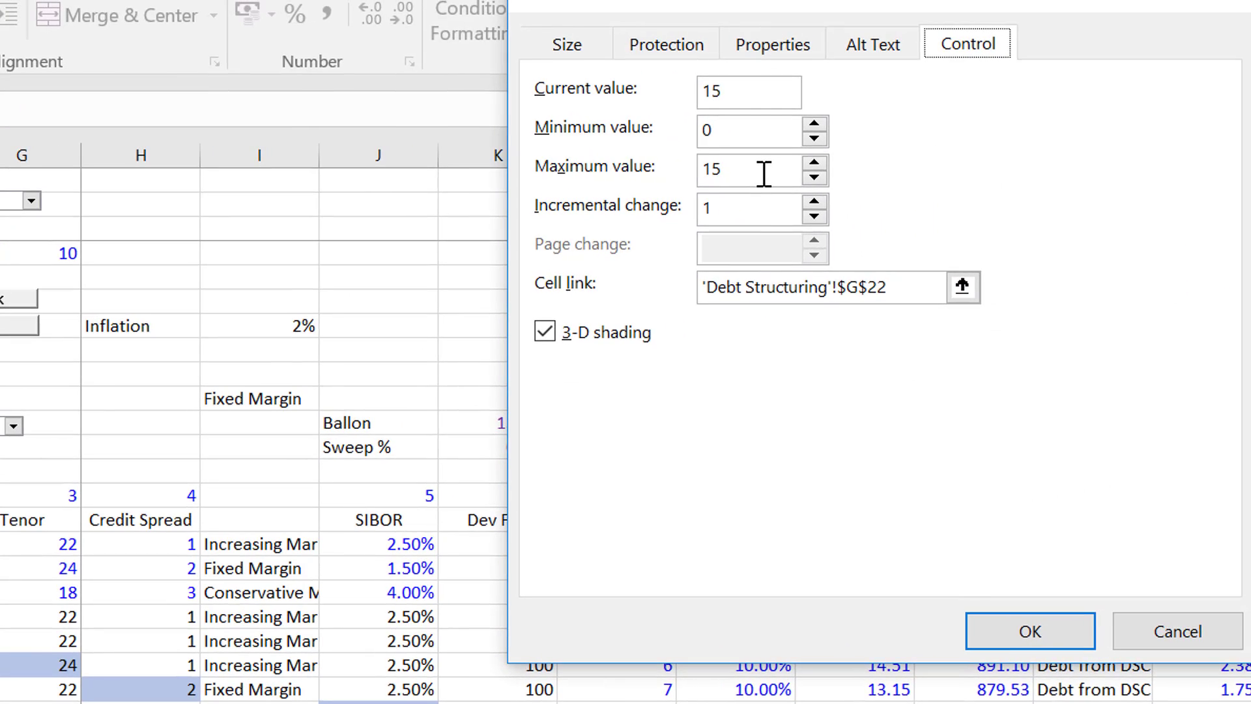
{"action": "left_click", "coordinate": [762, 173]}
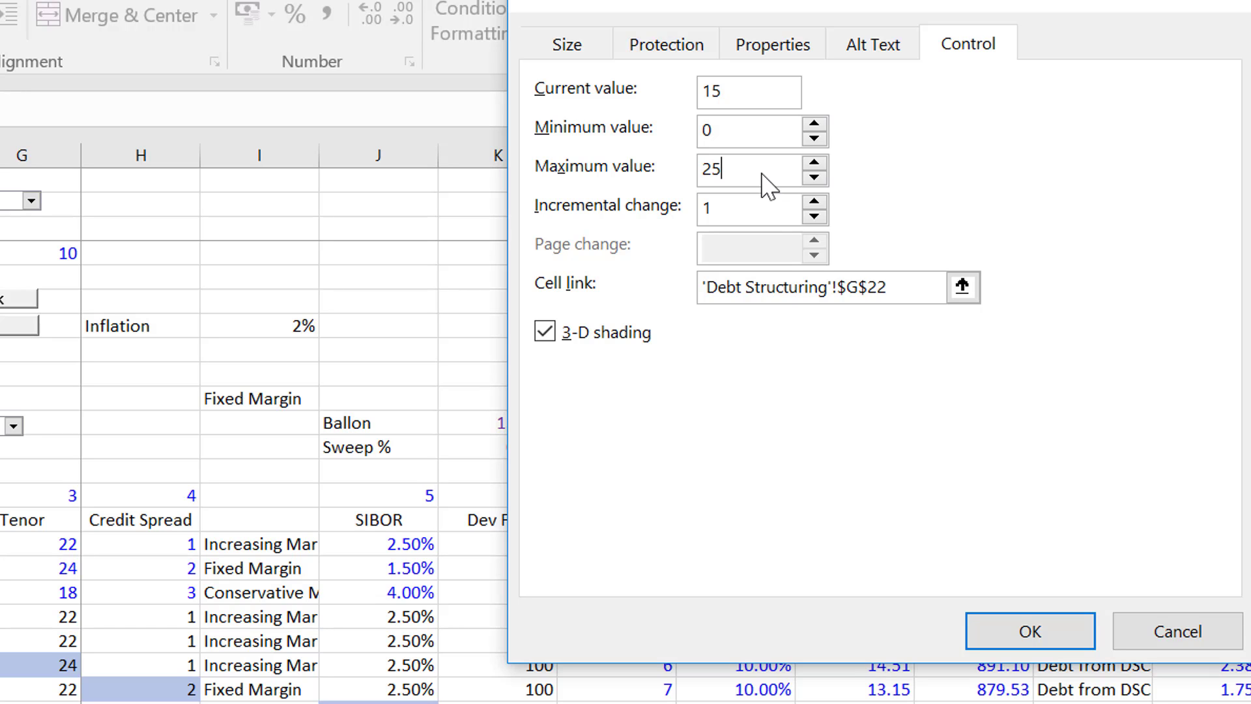
{"action": "left_click", "coordinate": [1009, 637]}
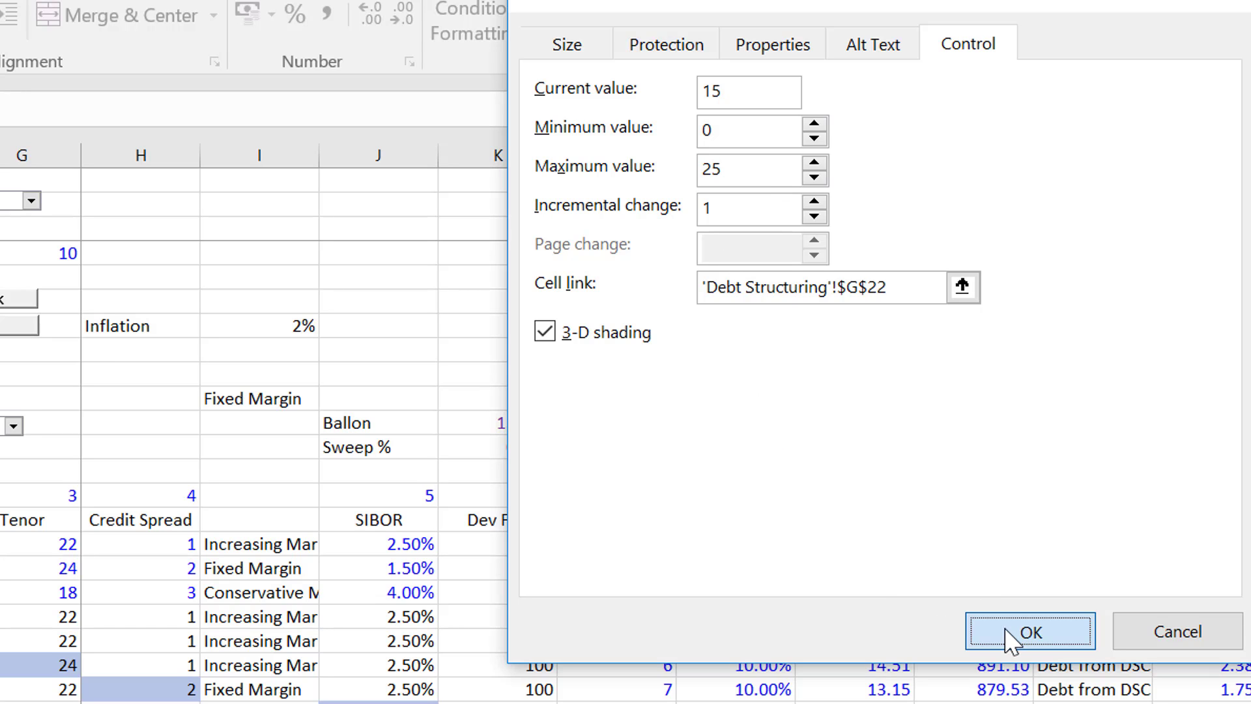
{"action": "left_click", "coordinate": [739, 420]}
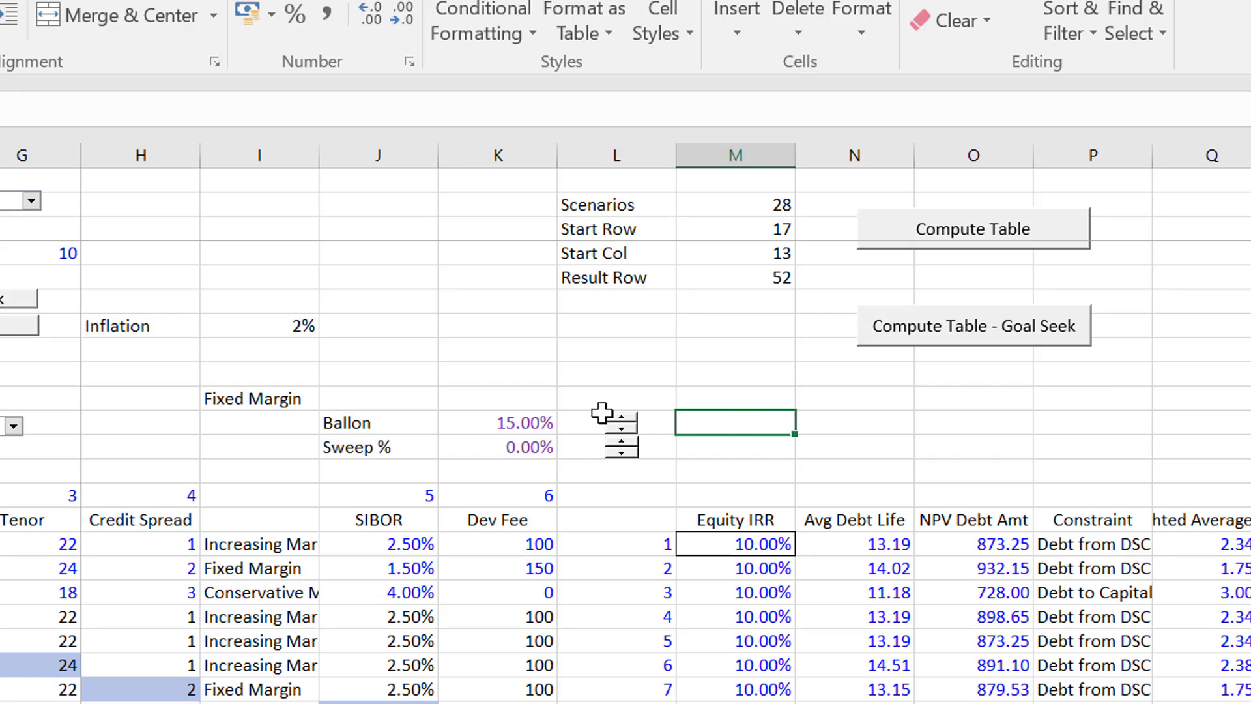
- Raise the Ballon percentage to 24% and bring it back down to 0%
{"action": "left_click", "coordinate": [627, 419]}
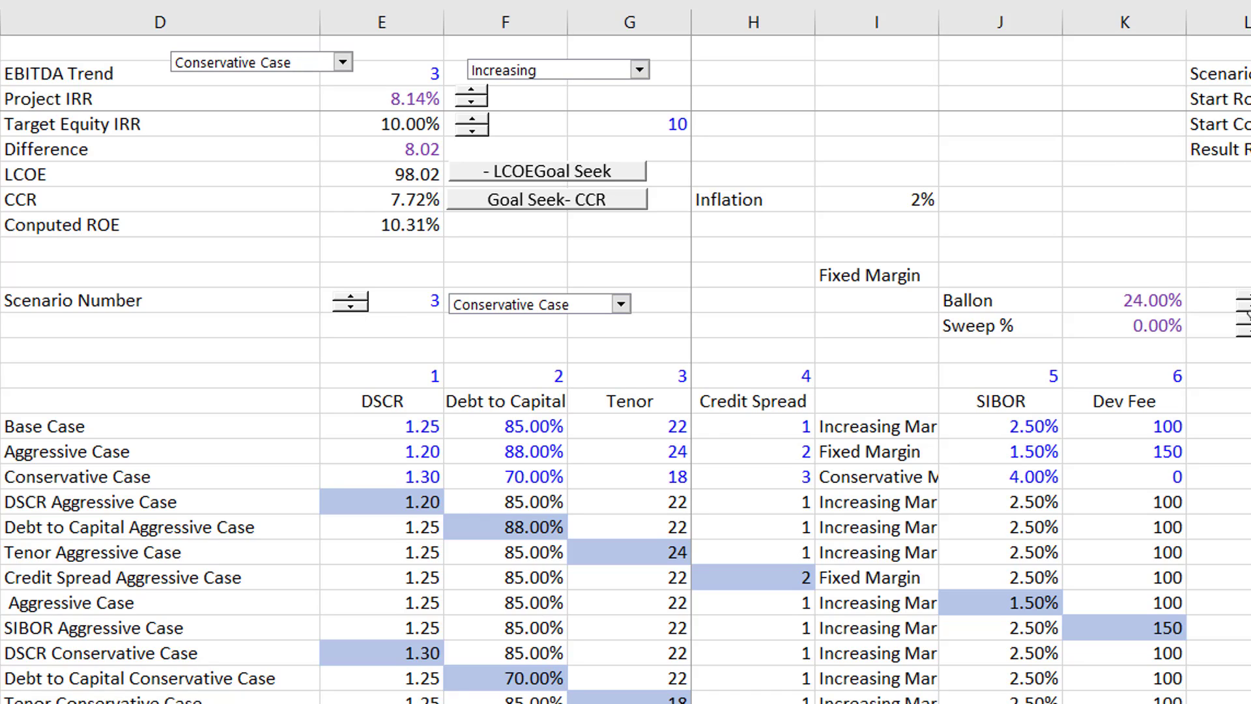
{"action": "left_click", "coordinate": [1250, 306]}
{"action": "left_click", "coordinate": [1250, 307]}
{"action": "left_click", "coordinate": [1249, 307]}
{"action": "left_click", "coordinate": [1250, 307]}
{"action": "left_click", "coordinate": [1250, 307]}
{"action": "left_click", "coordinate": [1250, 307]}
{"action": "left_click", "coordinate": [1249, 307]}
{"action": "left_click", "coordinate": [1250, 306]}
{"action": "left_click", "coordinate": [1250, 307]}
{"action": "left_click", "coordinate": [1250, 307]}
{"action": "left_click", "coordinate": [1249, 307]}
{"action": "left_click", "coordinate": [1249, 306]}
{"action": "left_click", "coordinate": [1250, 307]}
{"action": "left_click", "coordinate": [1250, 307]}
{"action": "left_click", "coordinate": [1250, 307]}
{"action": "left_click", "coordinate": [1250, 307]}
{"action": "left_click", "coordinate": [1250, 307]}
{"action": "left_click", "coordinate": [1250, 307]}
{"action": "left_click", "coordinate": [1250, 307]}
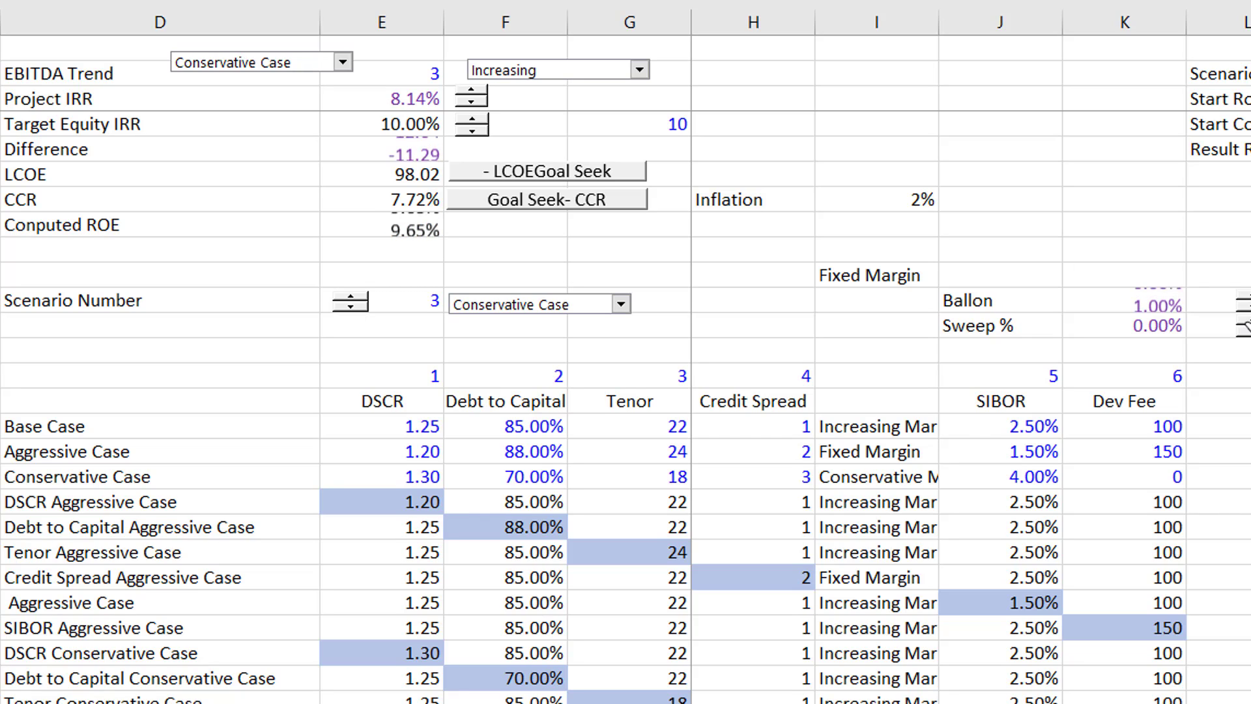
{"action": "left_click", "coordinate": [1250, 307]}
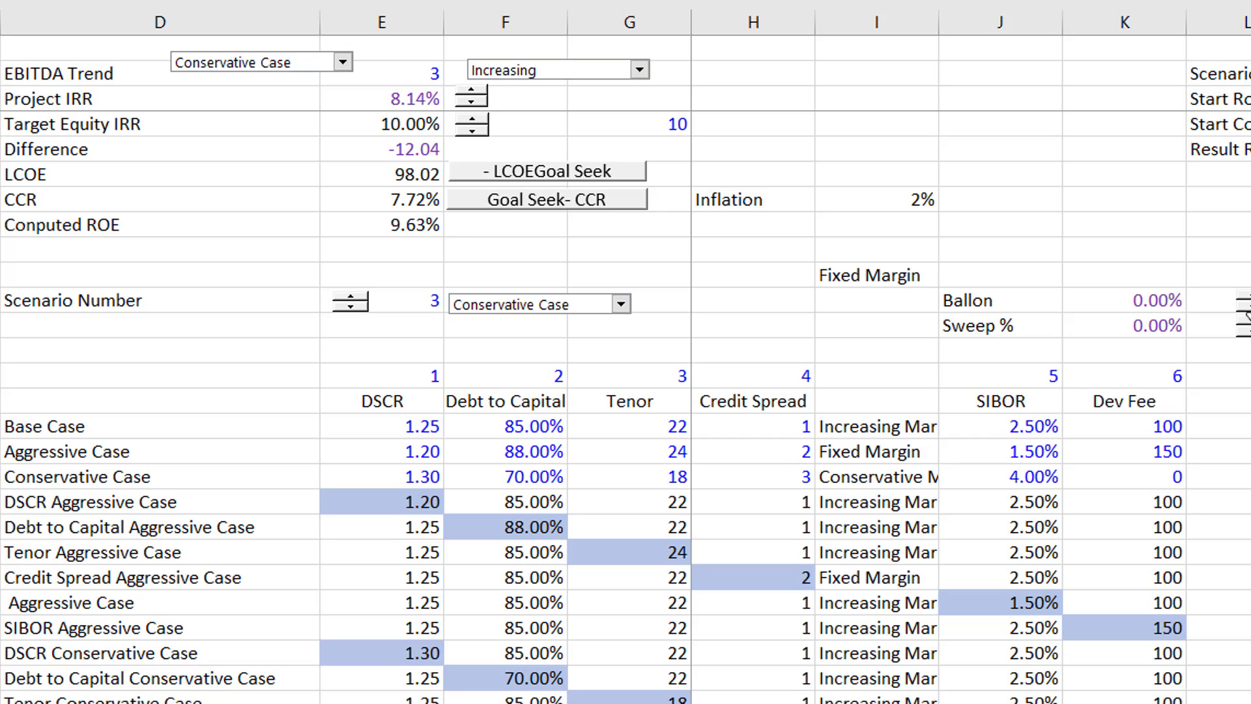
- Set the Ballon percentage to 7%
{"action": "left_click", "coordinate": [1245, 299]}
{"action": "left_click", "coordinate": [1246, 298]}
{"action": "left_click", "coordinate": [1246, 298]}
{"action": "left_click", "coordinate": [1245, 299]}
{"action": "left_click", "coordinate": [1246, 298]}
{"action": "left_click", "coordinate": [1246, 298]}
{"action": "left_click", "coordinate": [1246, 298]}
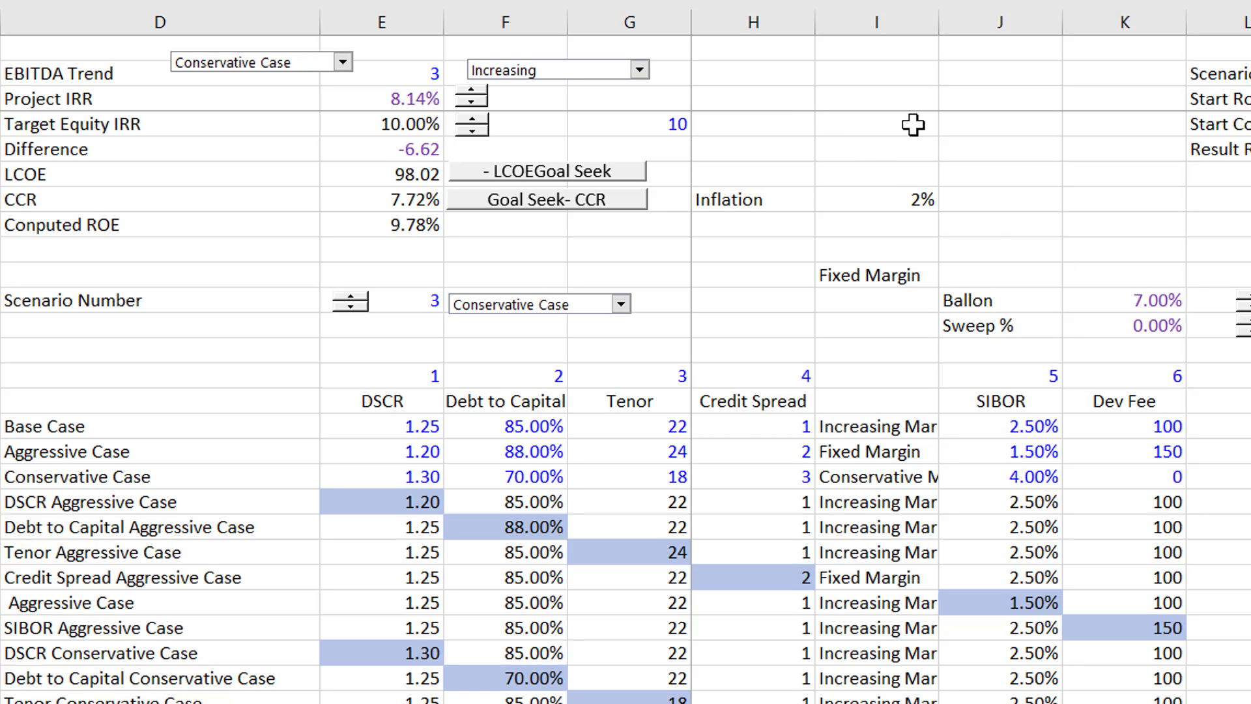
{"action": "left_click", "coordinate": [889, 127]}
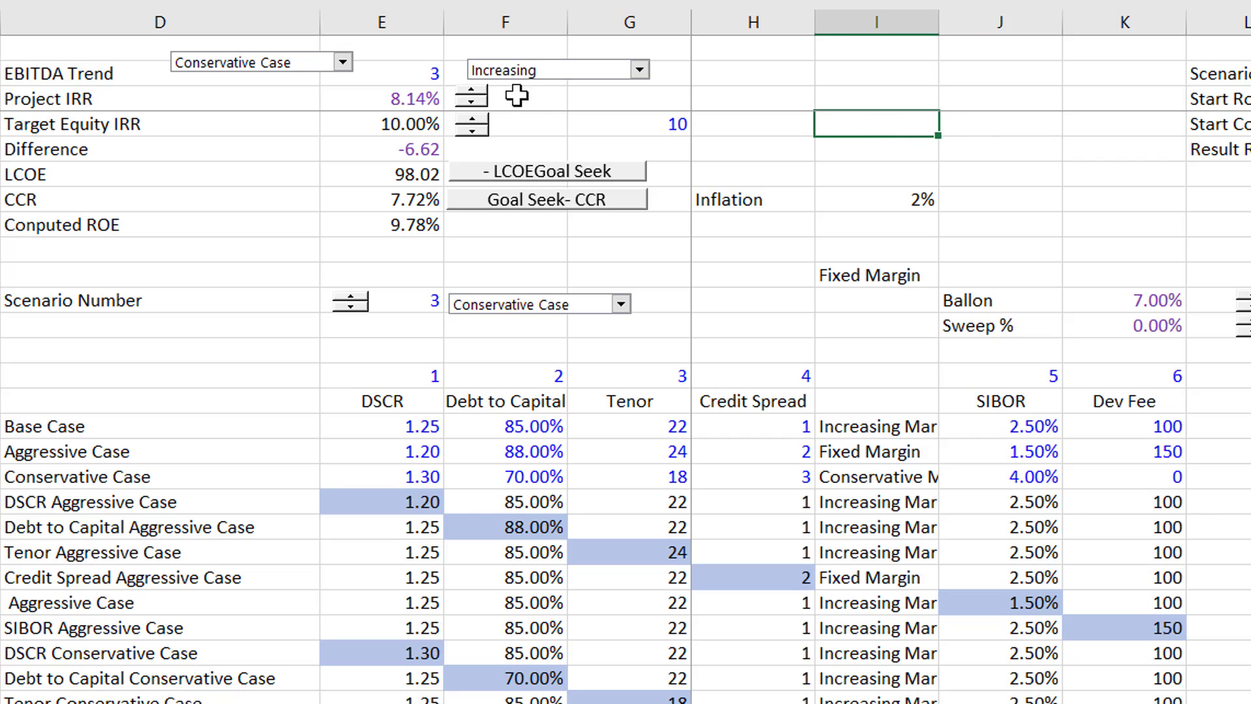
- Raise the Project IRR to 9.50% with its spinner
{"action": "left_click", "coordinate": [472, 102]}
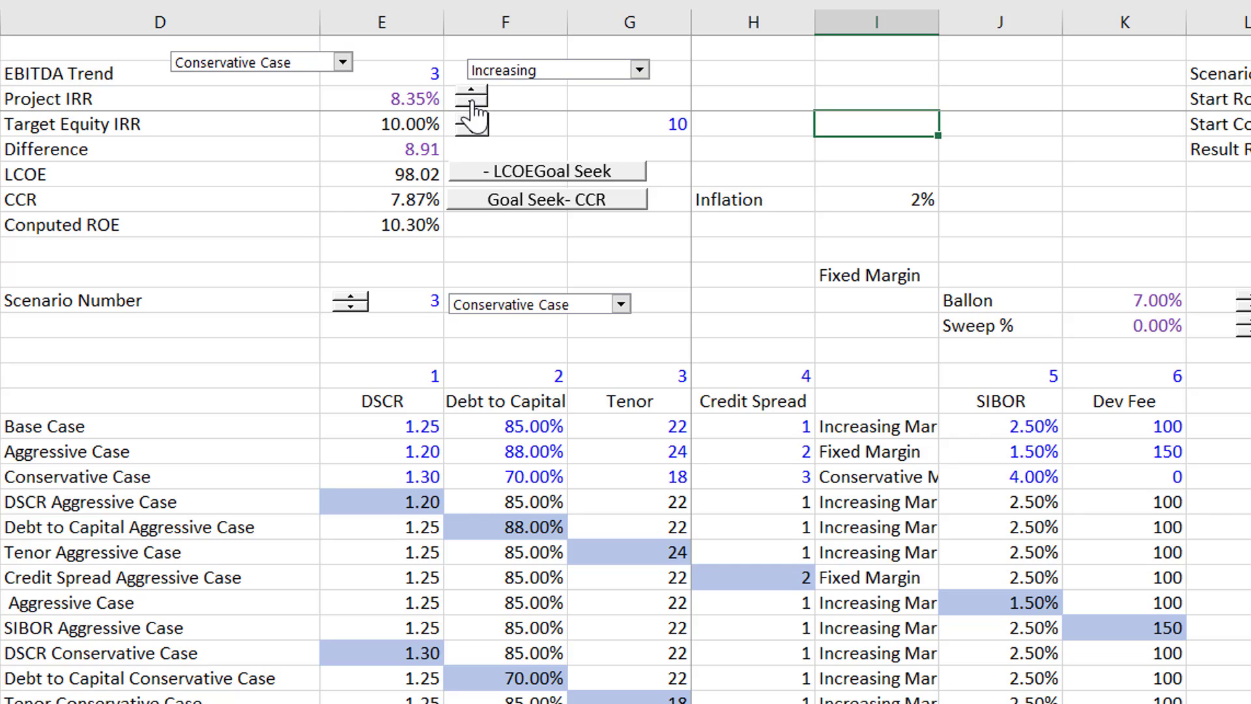
{"action": "left_click", "coordinate": [472, 101]}
{"action": "left_click", "coordinate": [472, 101]}
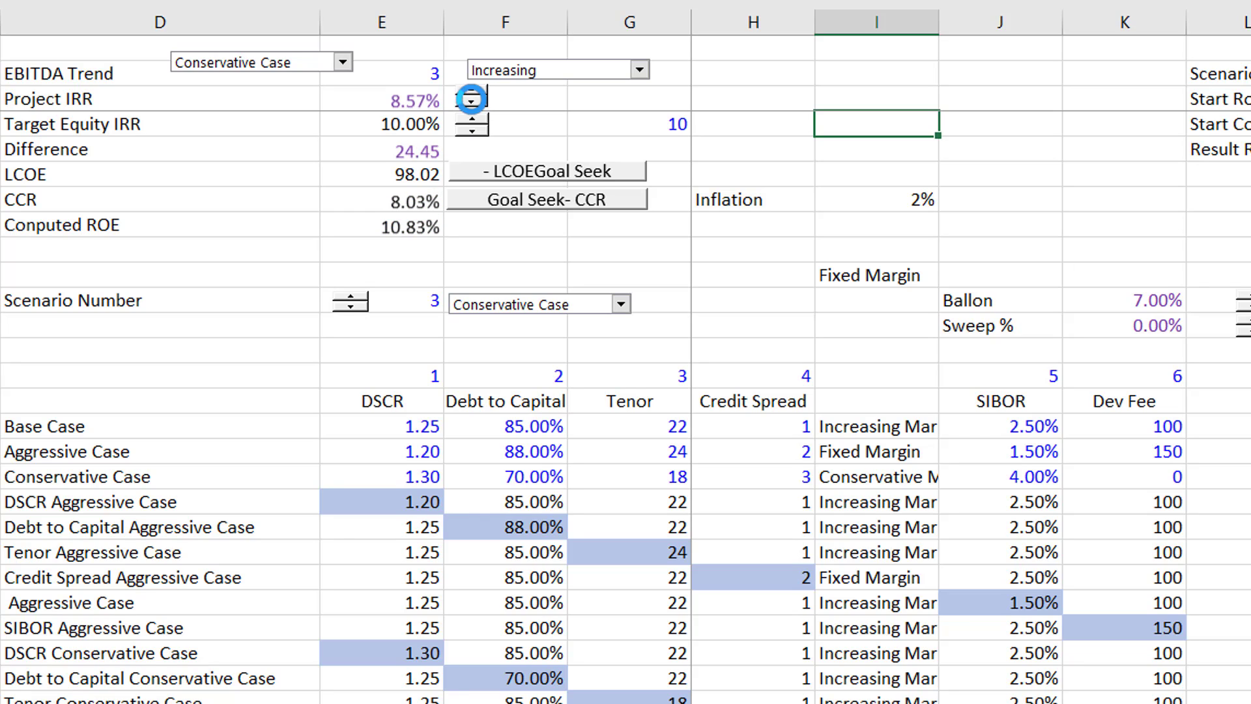
{"action": "left_click", "coordinate": [472, 101]}
{"action": "left_click", "coordinate": [471, 102]}
{"action": "left_click", "coordinate": [472, 102]}
{"action": "left_click", "coordinate": [472, 102]}
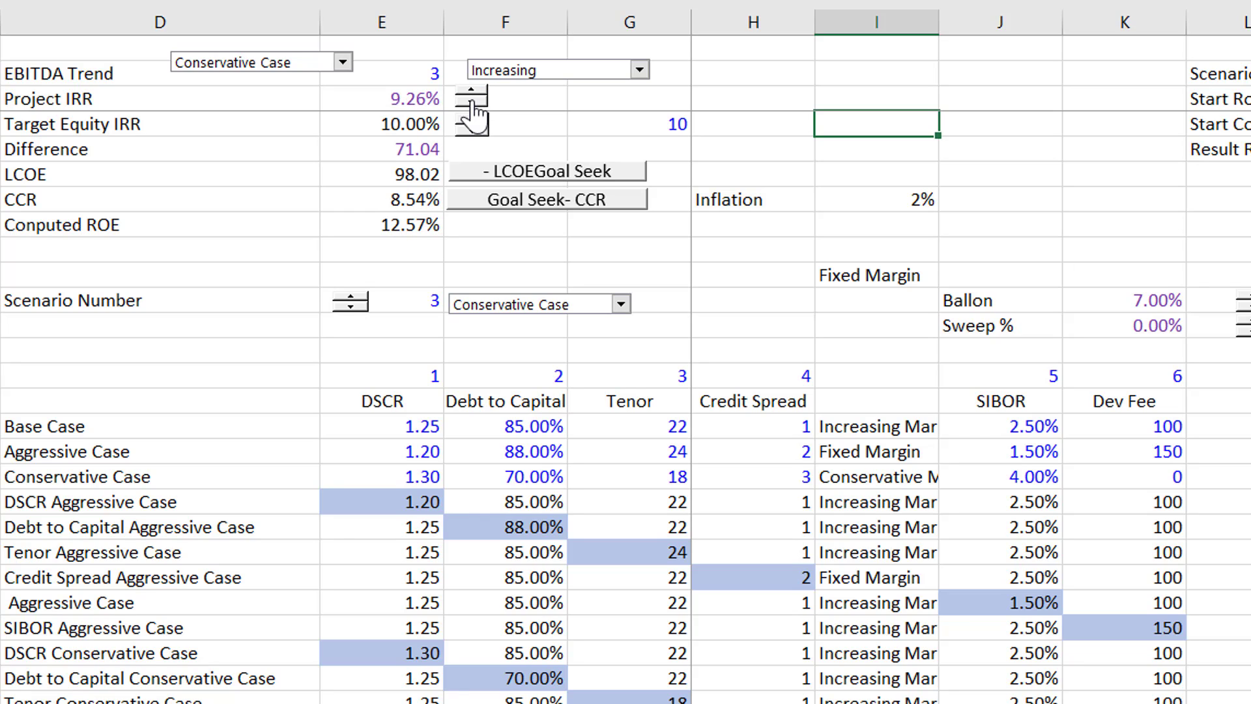
{"action": "left_click", "coordinate": [471, 102]}
{"action": "left_click", "coordinate": [472, 102]}
- Switch the active scenario to Aggressive Case
{"action": "left_click", "coordinate": [342, 63]}
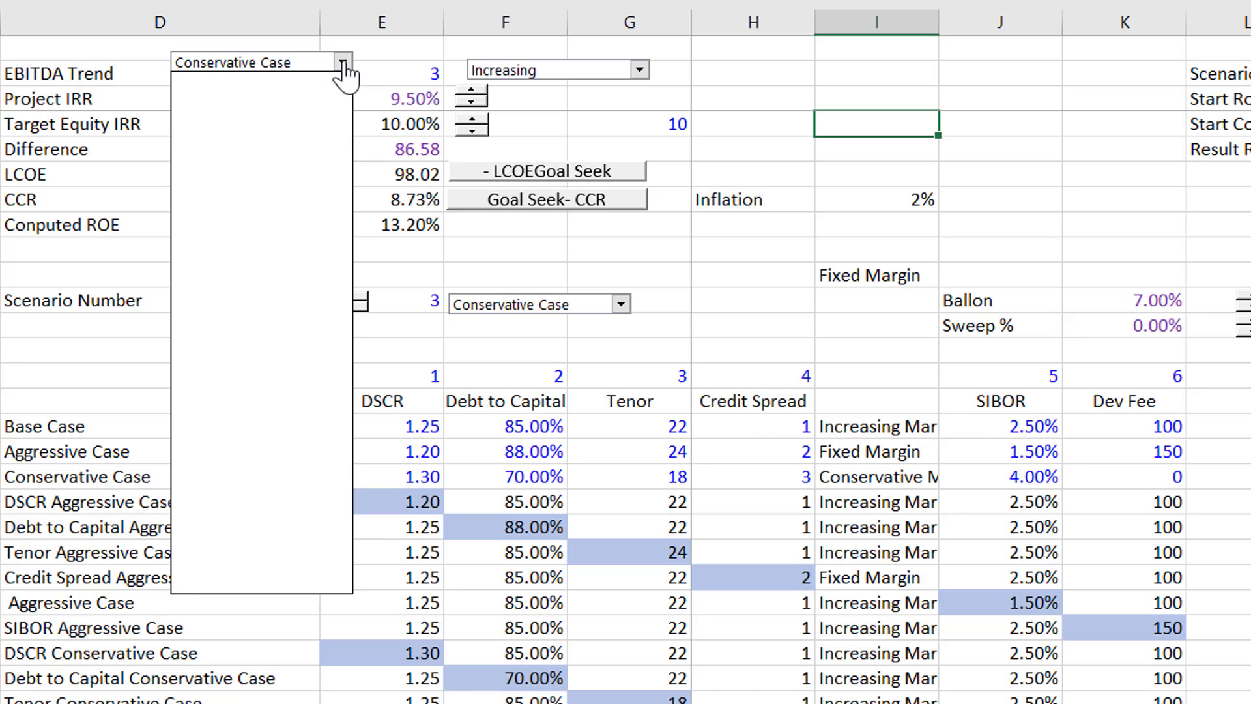
{"action": "key", "text": "Up"}
{"action": "key", "text": "Return"}
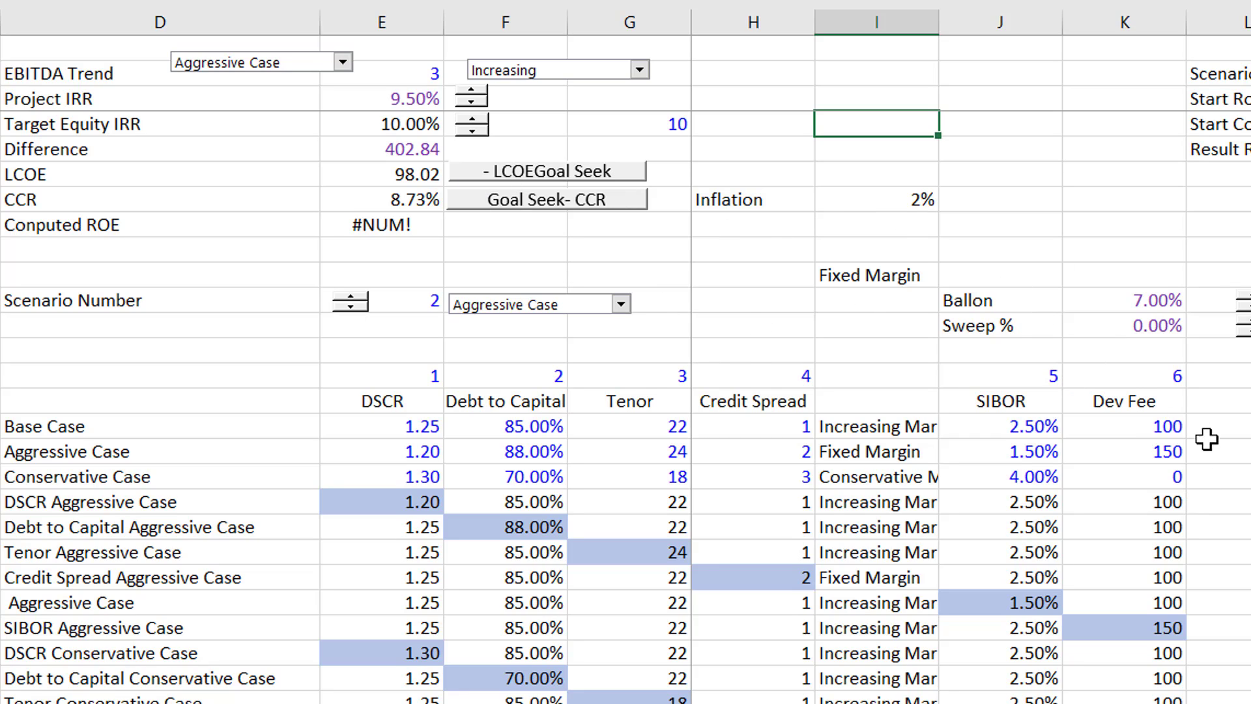
- Set the Dev Fee to 50 for the Base Case and 100 for the Aggressive Case
{"action": "left_click", "coordinate": [1155, 453]}
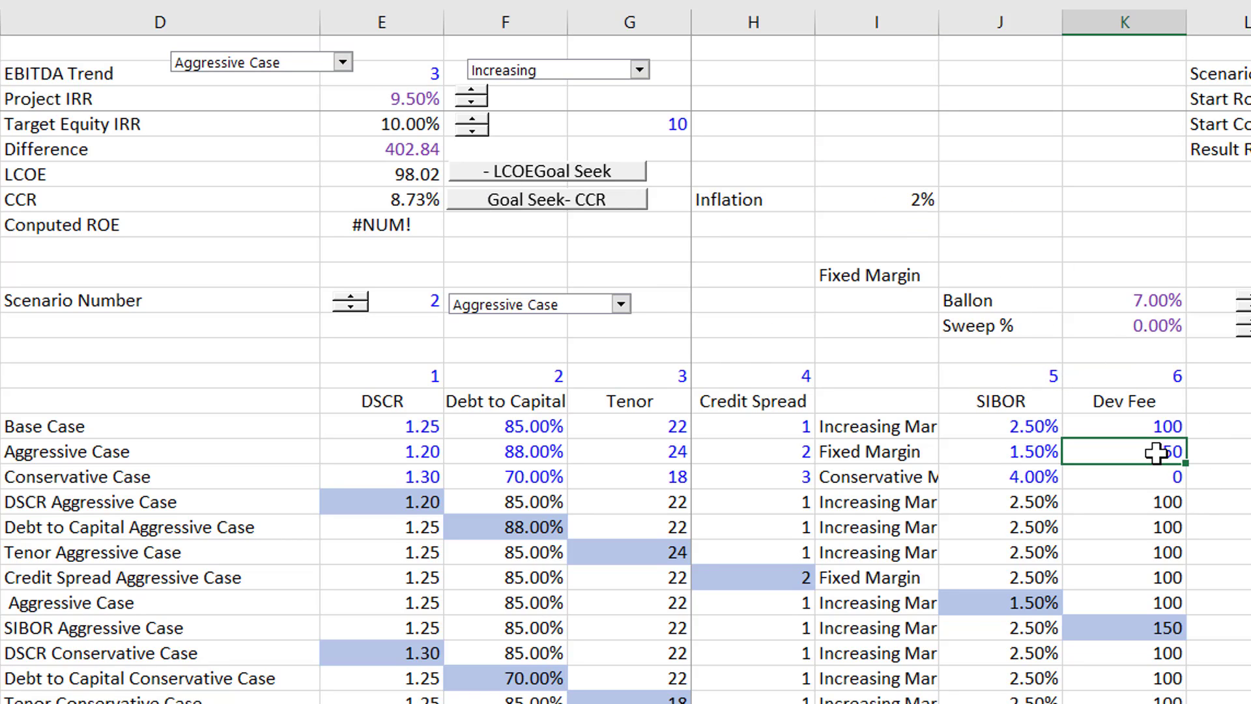
{"action": "key", "text": "Up"}
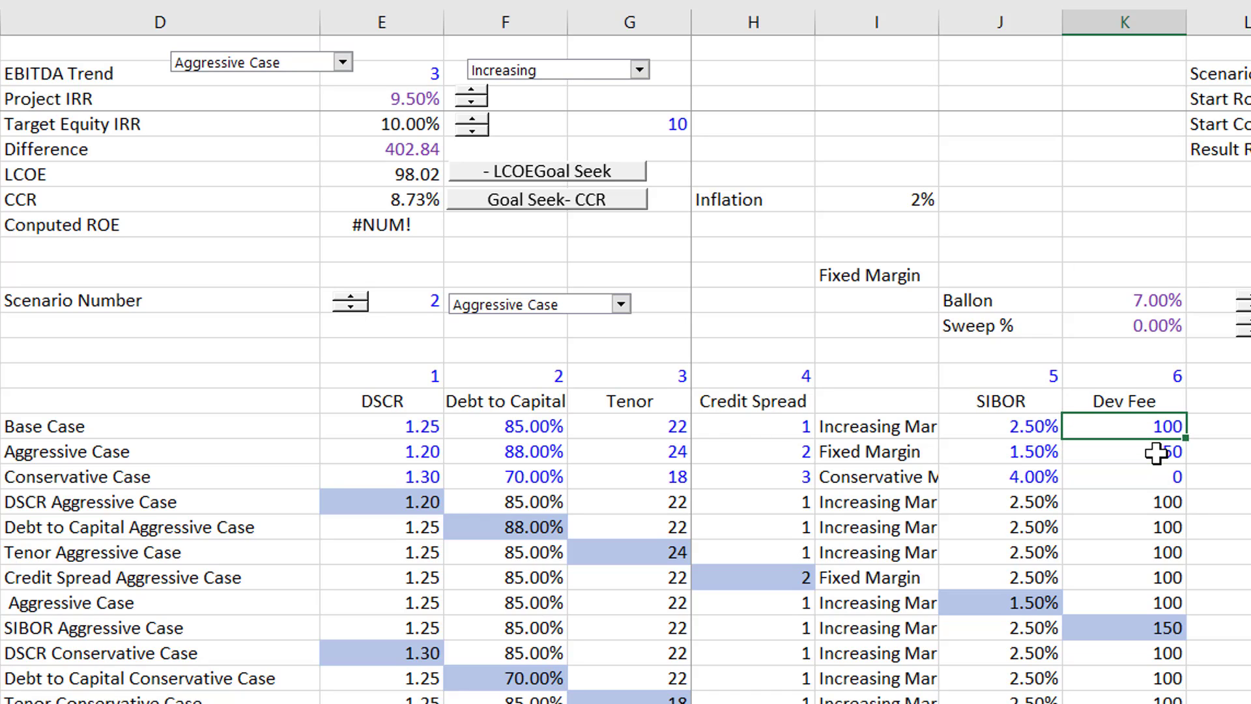
{"action": "type", "text": "50"}
{"action": "key", "text": "Return"}
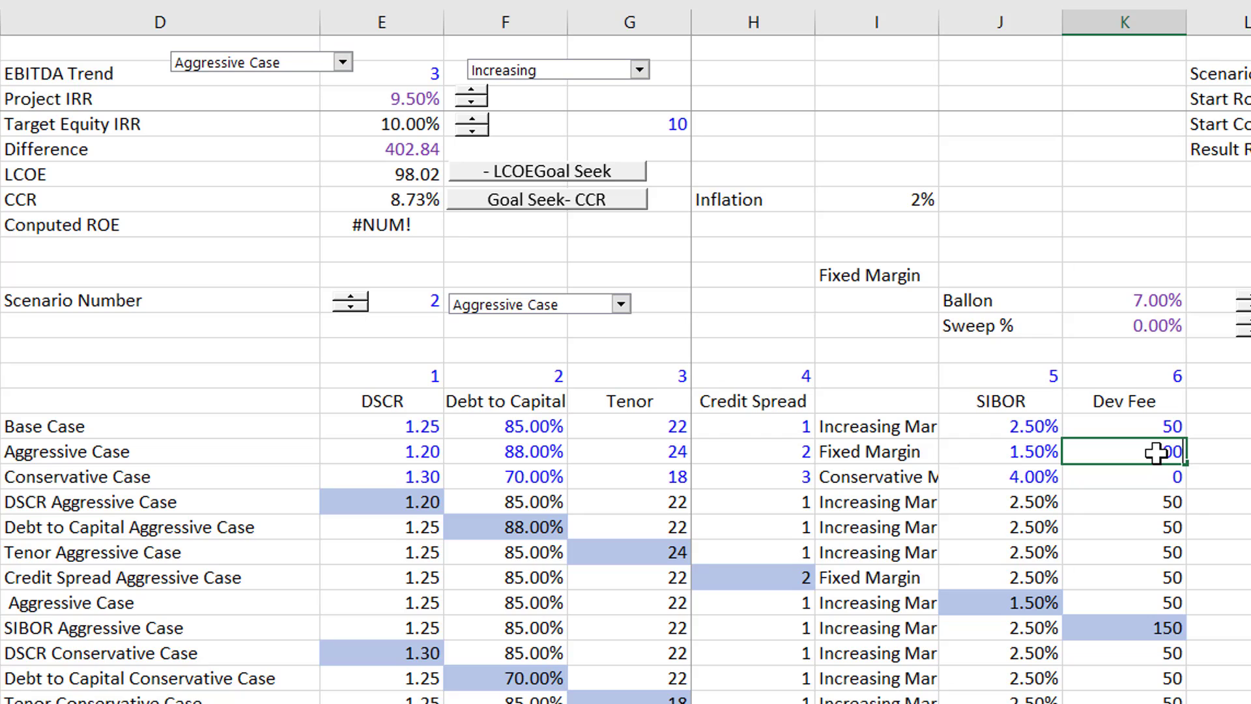
{"action": "type", "text": "100"}
{"action": "key", "text": "Return"}
{"action": "key", "text": "Up"}
{"action": "key", "text": "Up"}
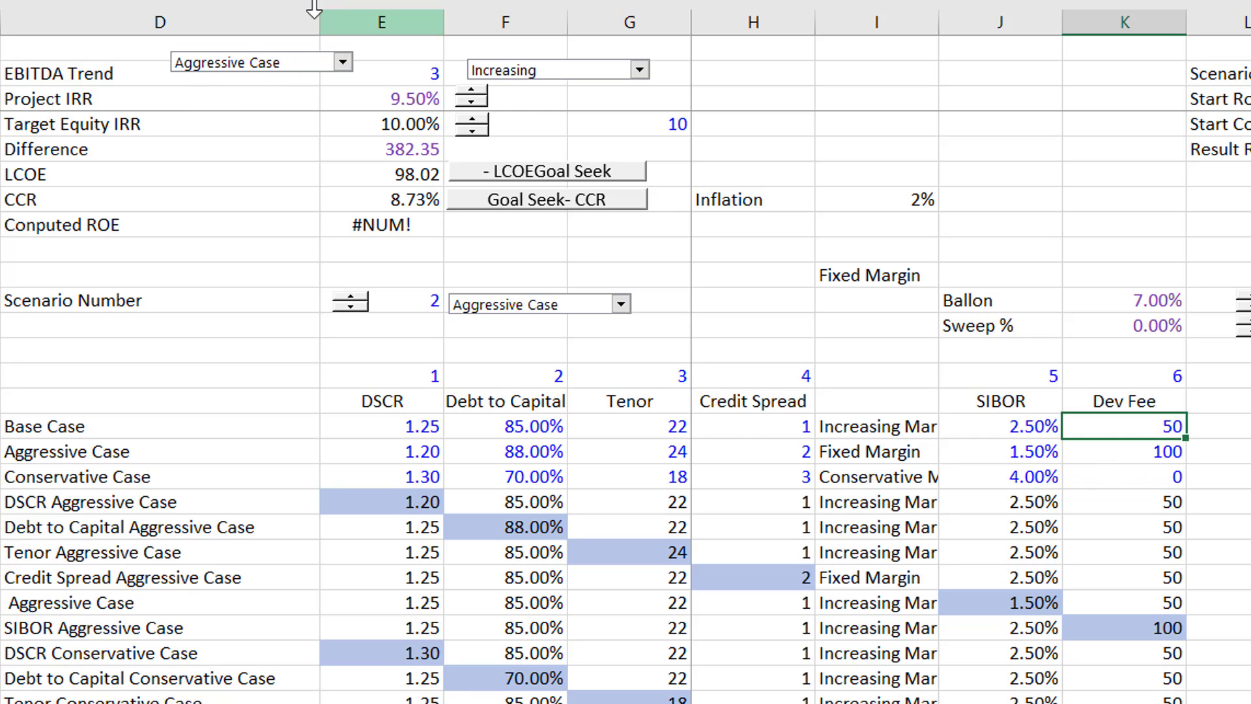
- Switch the active scenario to Base Case
{"action": "left_click", "coordinate": [343, 62]}
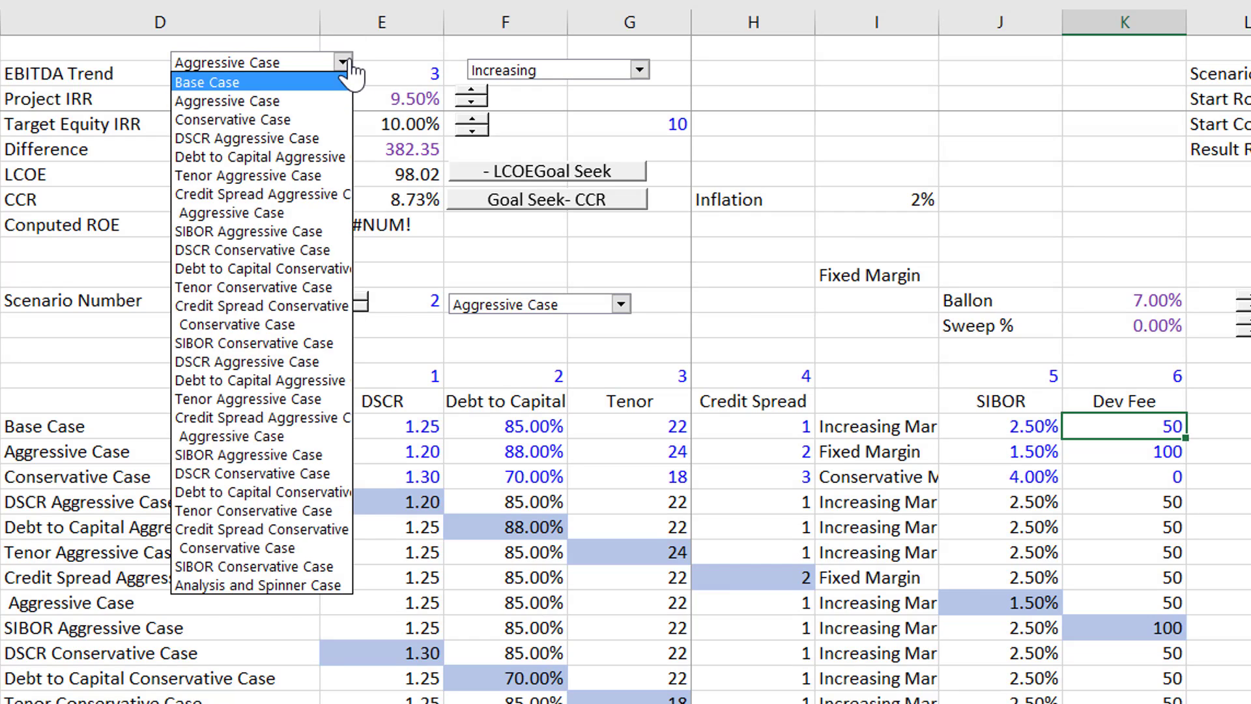
{"action": "left_click", "coordinate": [346, 81]}
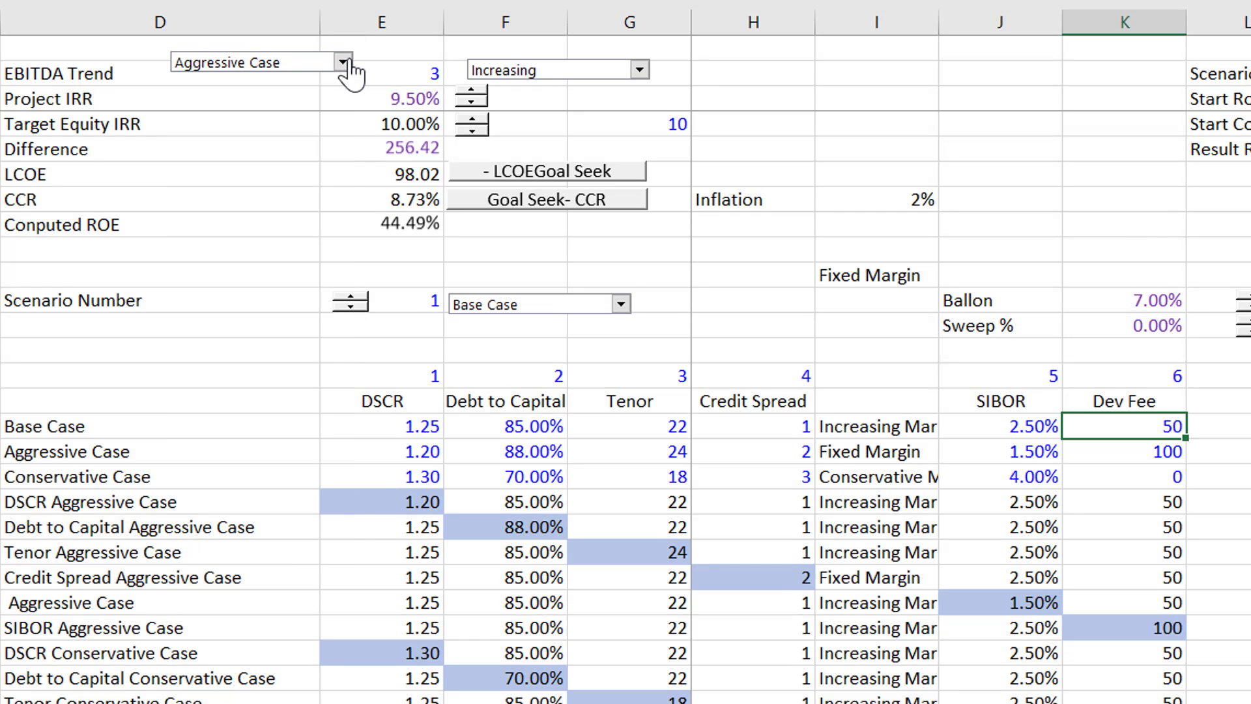
{"action": "left_click", "coordinate": [979, 175]}
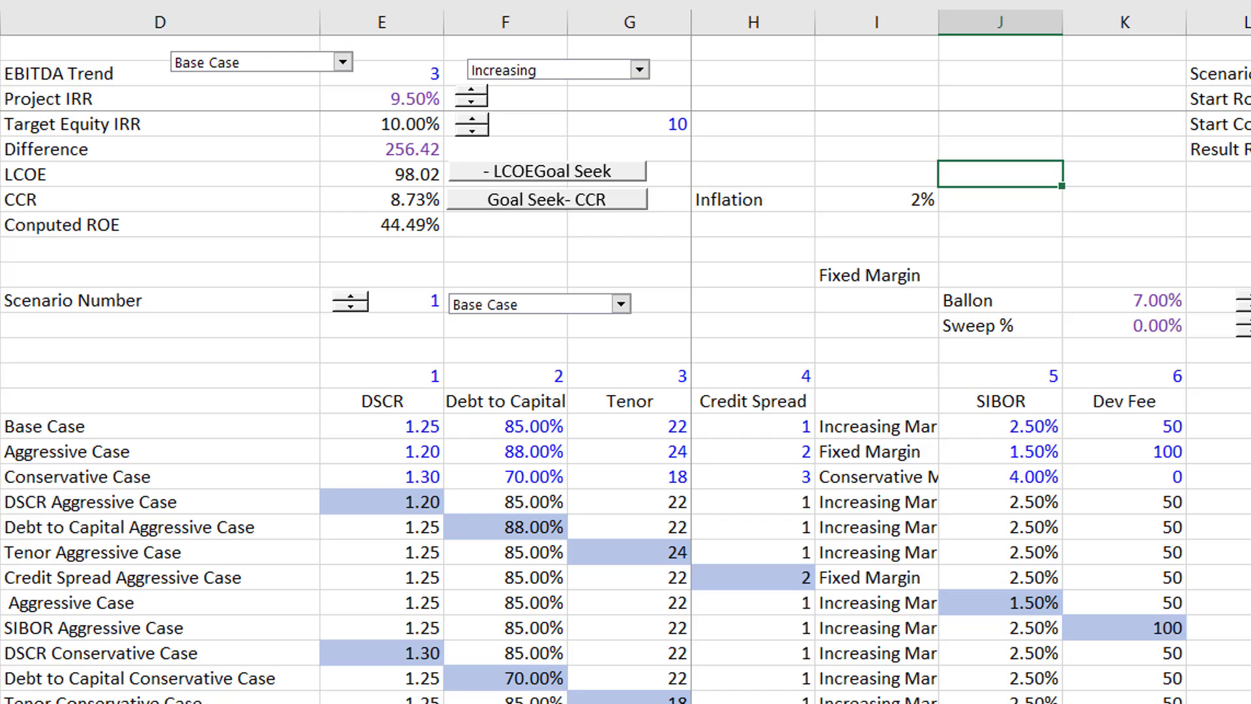
- Lower the Ballon percentage to 0% and bring it back up to 4%
{"action": "left_click", "coordinate": [1249, 307]}
{"action": "left_click", "coordinate": [1250, 307]}
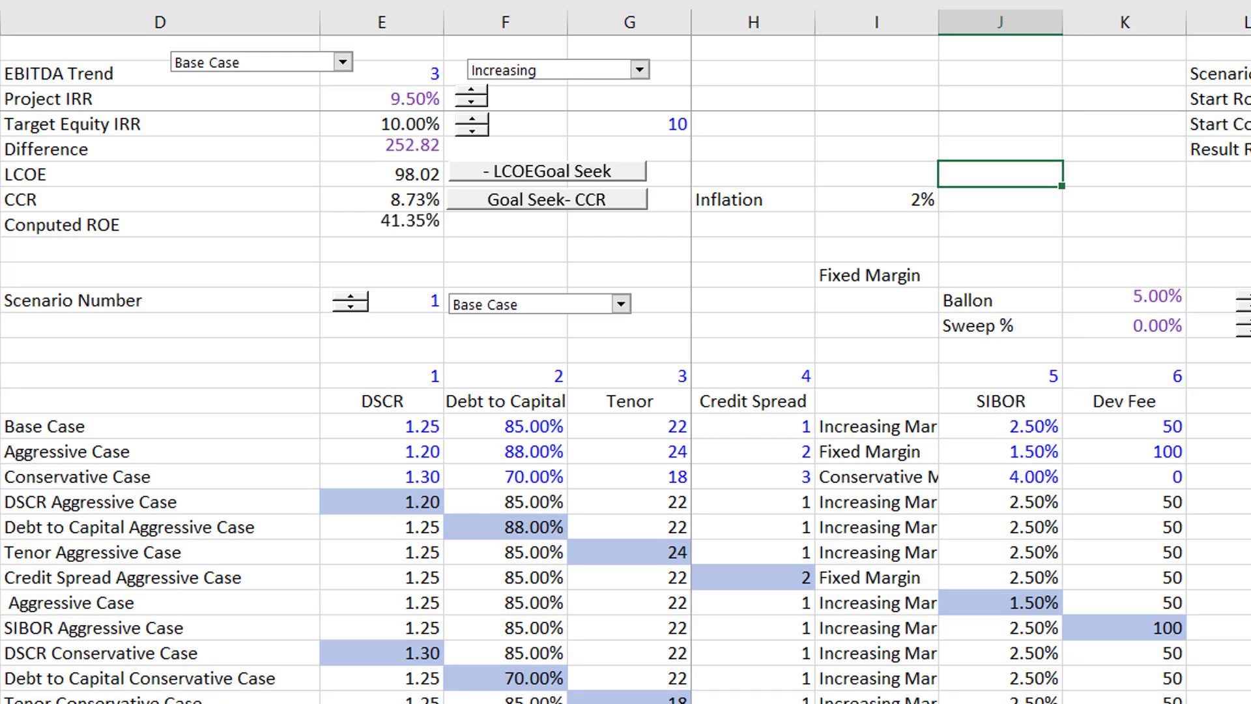
{"action": "left_click", "coordinate": [1250, 307]}
{"action": "left_click", "coordinate": [1249, 307]}
{"action": "left_click", "coordinate": [1249, 306]}
{"action": "left_click", "coordinate": [1249, 307]}
{"action": "left_click", "coordinate": [1249, 307]}
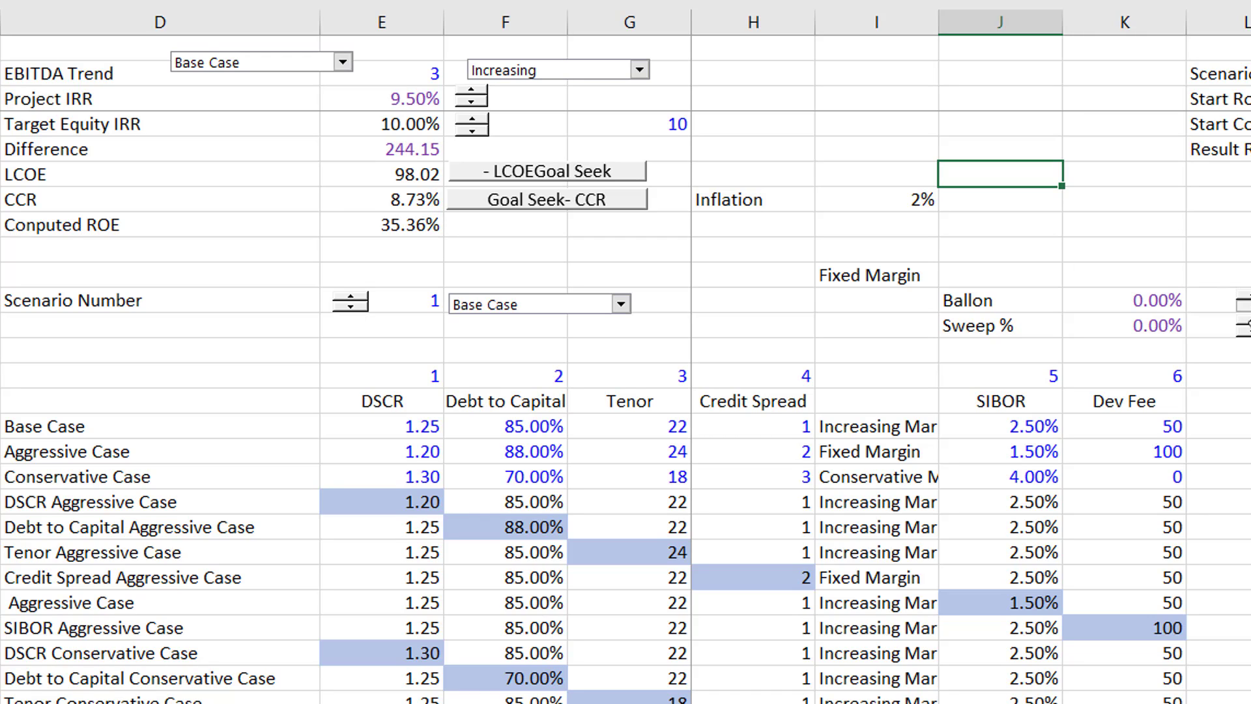
{"action": "left_click", "coordinate": [1245, 295]}
{"action": "left_click", "coordinate": [1246, 294]}
{"action": "left_click", "coordinate": [1246, 295]}
{"action": "left_click", "coordinate": [1245, 295]}
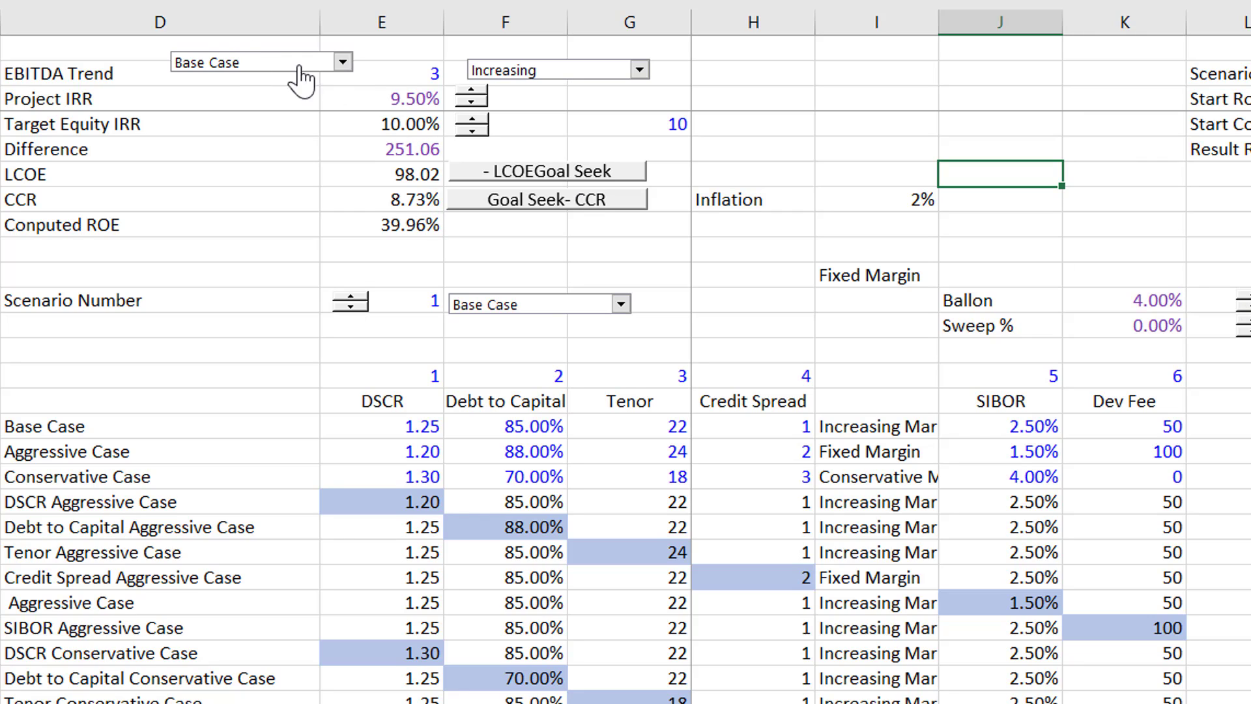
- Lower the Project IRR to 7.09% with its spinner
{"action": "left_click", "coordinate": [472, 89]}
{"action": "left_click", "coordinate": [472, 89]}
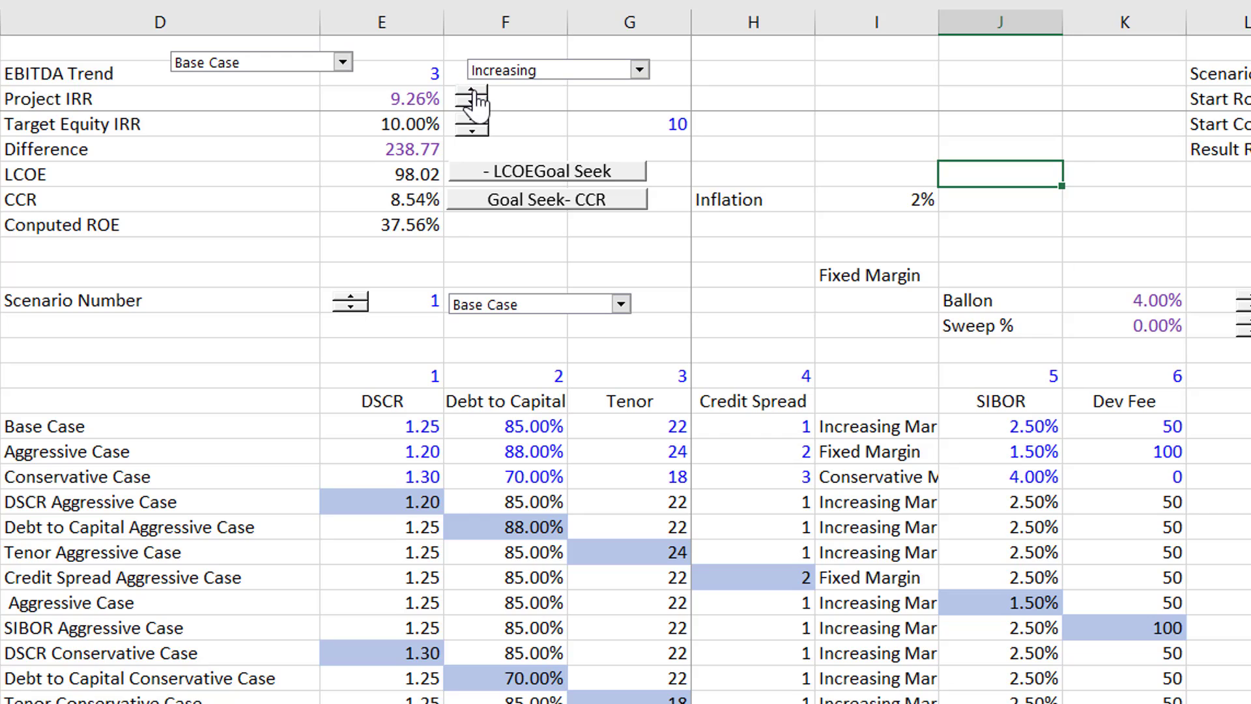
{"action": "left_click", "coordinate": [473, 89]}
{"action": "left_click", "coordinate": [472, 89]}
{"action": "left_click", "coordinate": [473, 89]}
{"action": "left_click", "coordinate": [473, 89]}
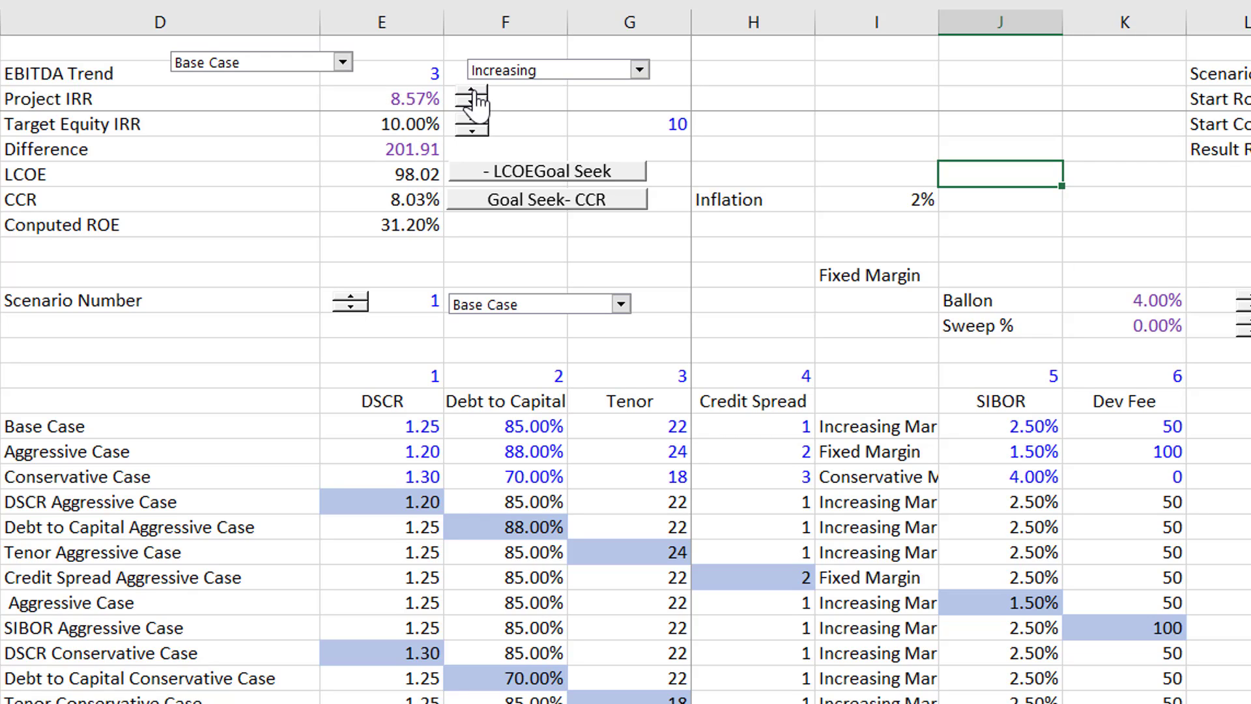
{"action": "left_click", "coordinate": [472, 89]}
{"action": "left_click", "coordinate": [472, 89]}
{"action": "left_click", "coordinate": [473, 89]}
{"action": "left_click", "coordinate": [472, 89]}
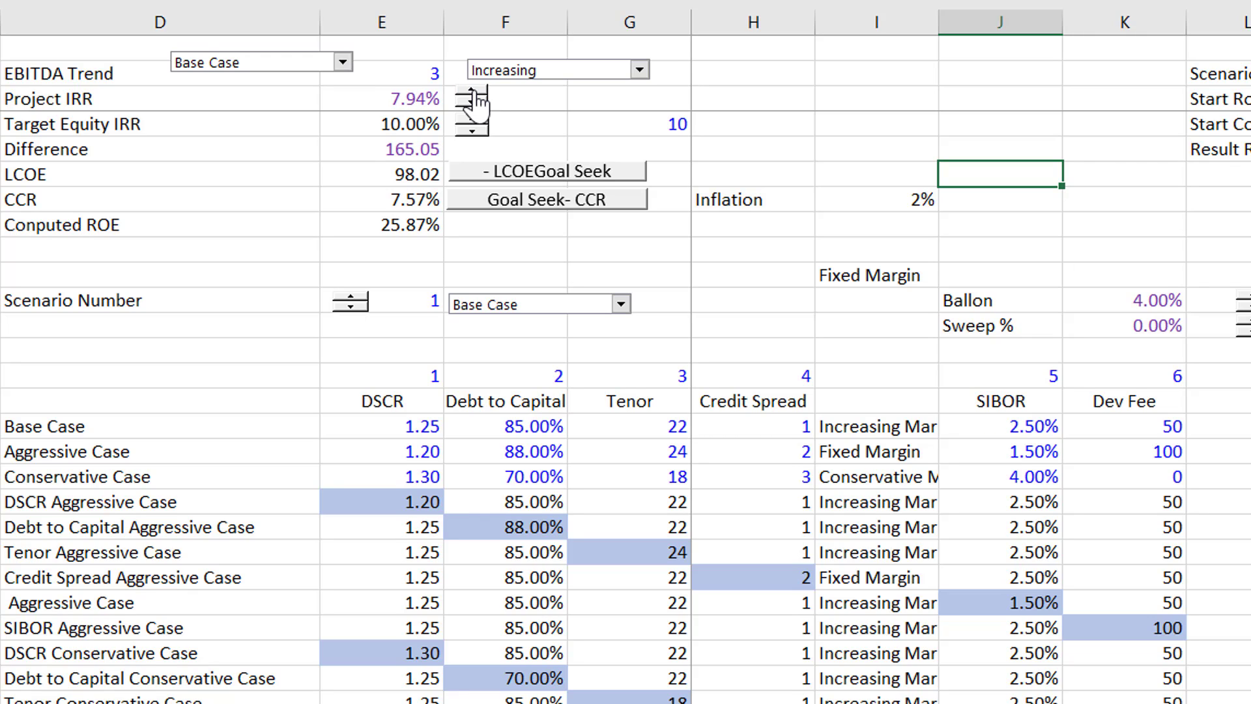
{"action": "left_click", "coordinate": [473, 90]}
{"action": "left_click", "coordinate": [472, 89]}
{"action": "left_click", "coordinate": [474, 90]}
{"action": "left_click", "coordinate": [474, 90]}
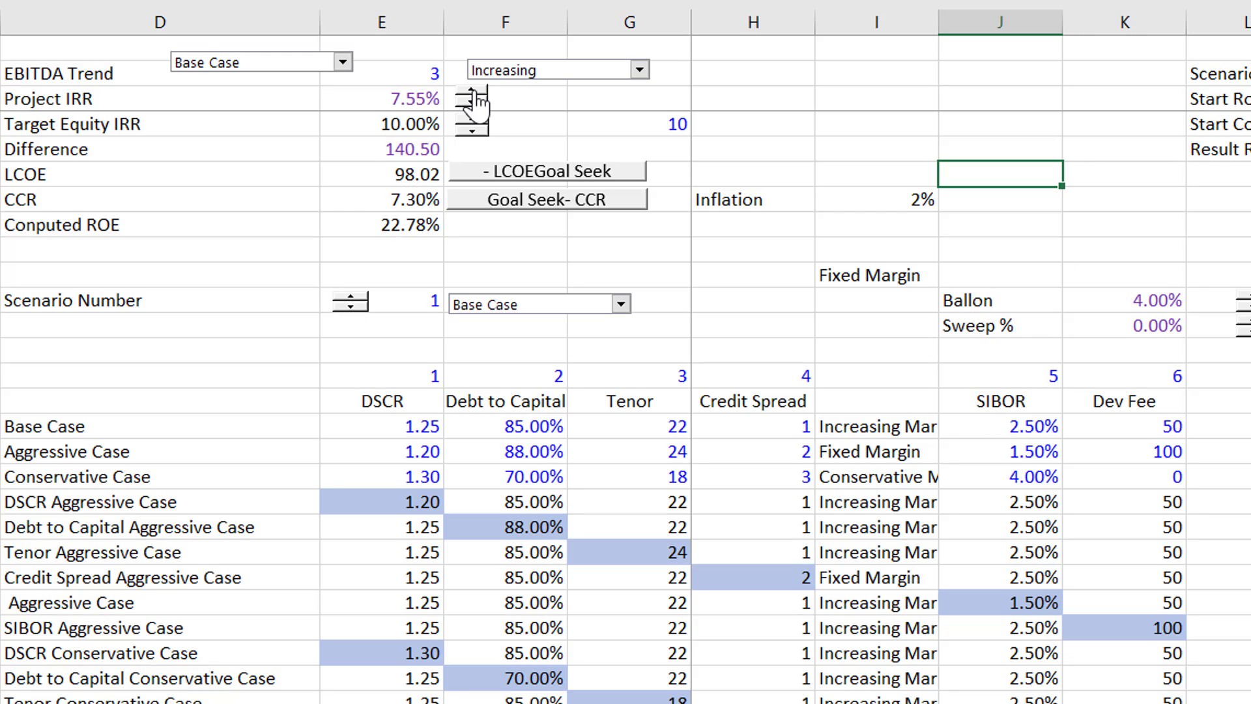
{"action": "left_click", "coordinate": [474, 89]}
{"action": "left_click", "coordinate": [473, 90]}
{"action": "left_click", "coordinate": [473, 90]}
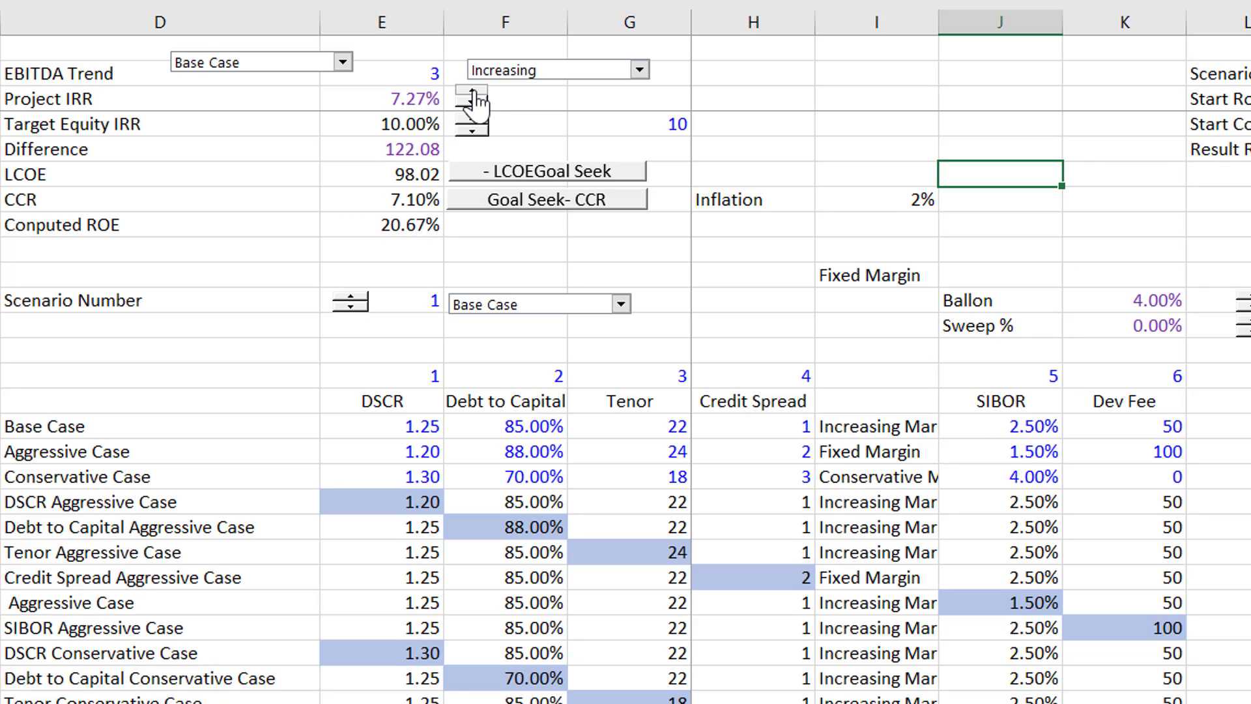
{"action": "left_click", "coordinate": [474, 90]}
{"action": "left_click", "coordinate": [473, 90]}
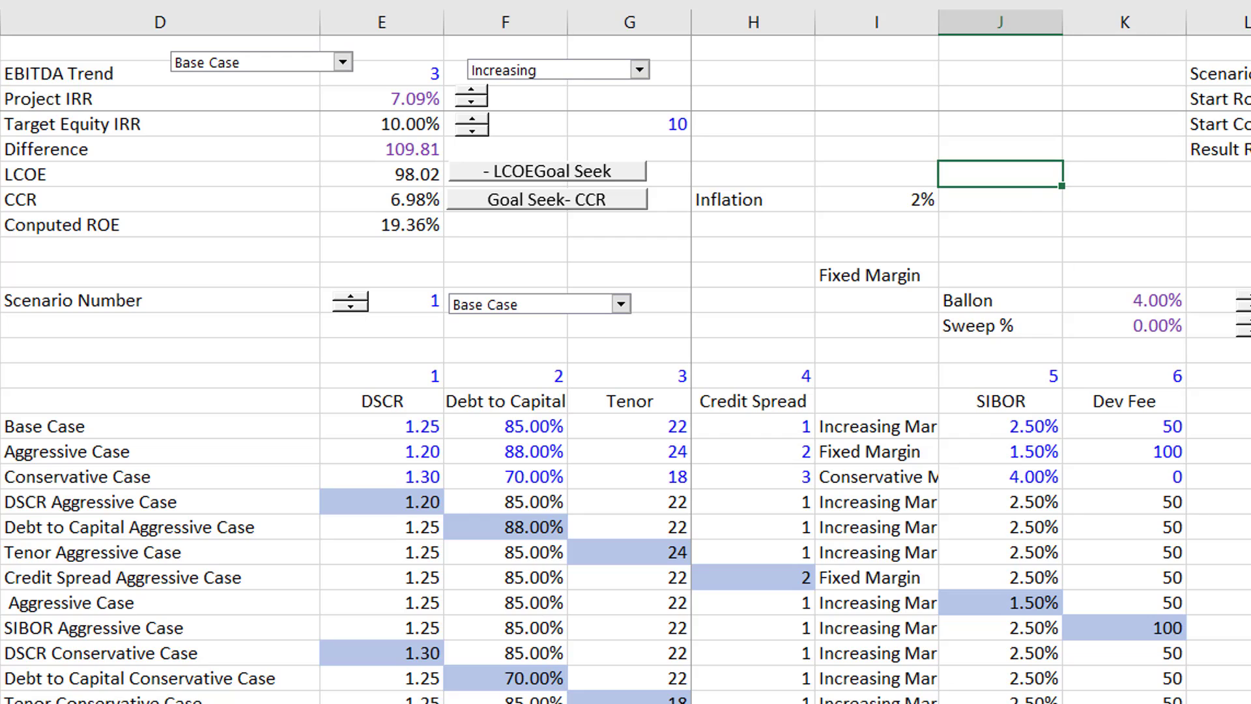
- Raise the Ballon percentage to 16% with its spinner
{"action": "left_click_drag", "start_coordinate": [1250, 275], "coordinate": [1249, 250]}
{"action": "left_click", "coordinate": [1232, 275]}
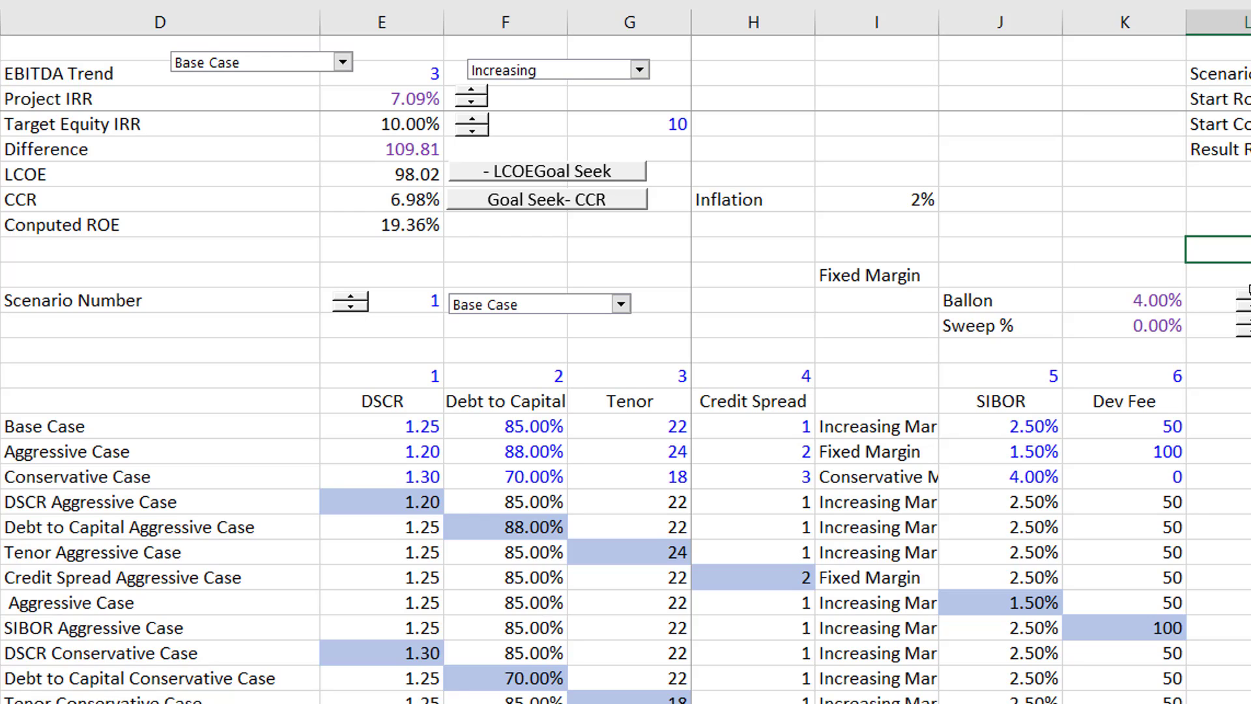
{"action": "left_click", "coordinate": [1248, 296]}
{"action": "left_click", "coordinate": [1248, 296]}
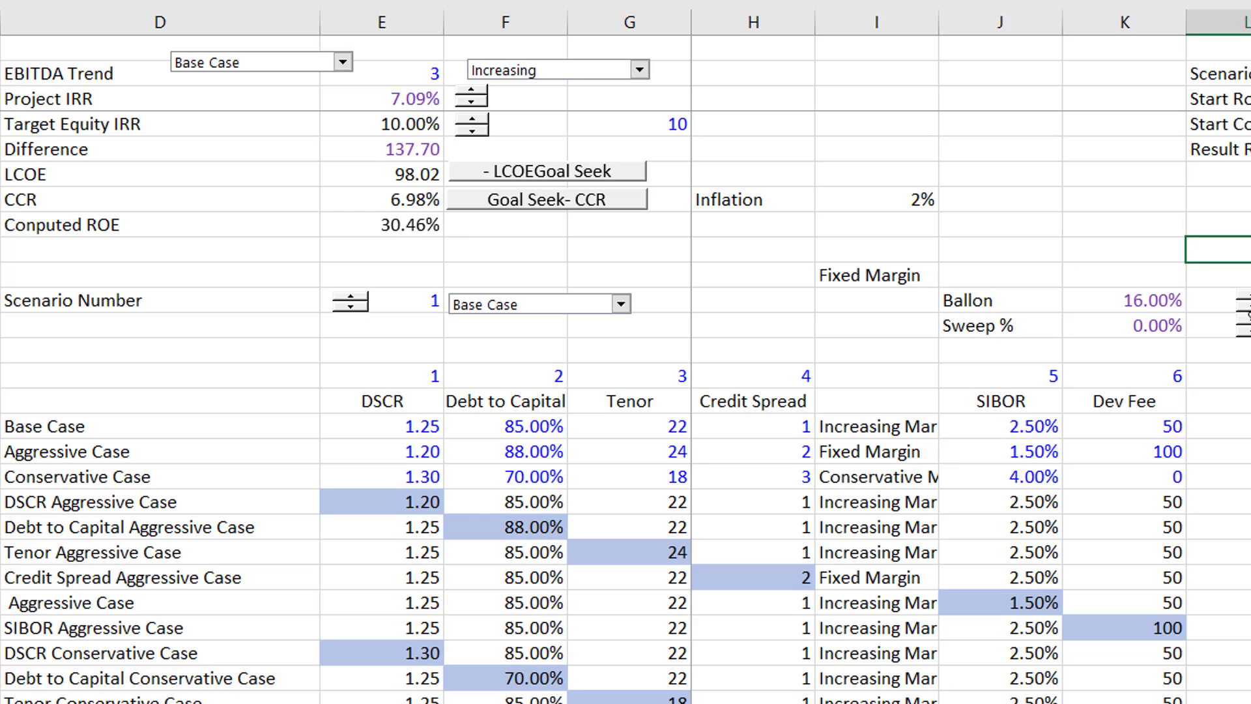
{"action": "left_click", "coordinate": [1248, 296]}
- Bring the Ballon percentage down to 0%
{"action": "left_click", "coordinate": [1244, 326]}
{"action": "left_click", "coordinate": [1245, 326]}
{"action": "left_click", "coordinate": [1244, 326]}
{"action": "left_click", "coordinate": [1244, 325]}
{"action": "left_click", "coordinate": [1245, 326]}
{"action": "left_click", "coordinate": [1244, 326]}
{"action": "left_click", "coordinate": [1245, 325]}
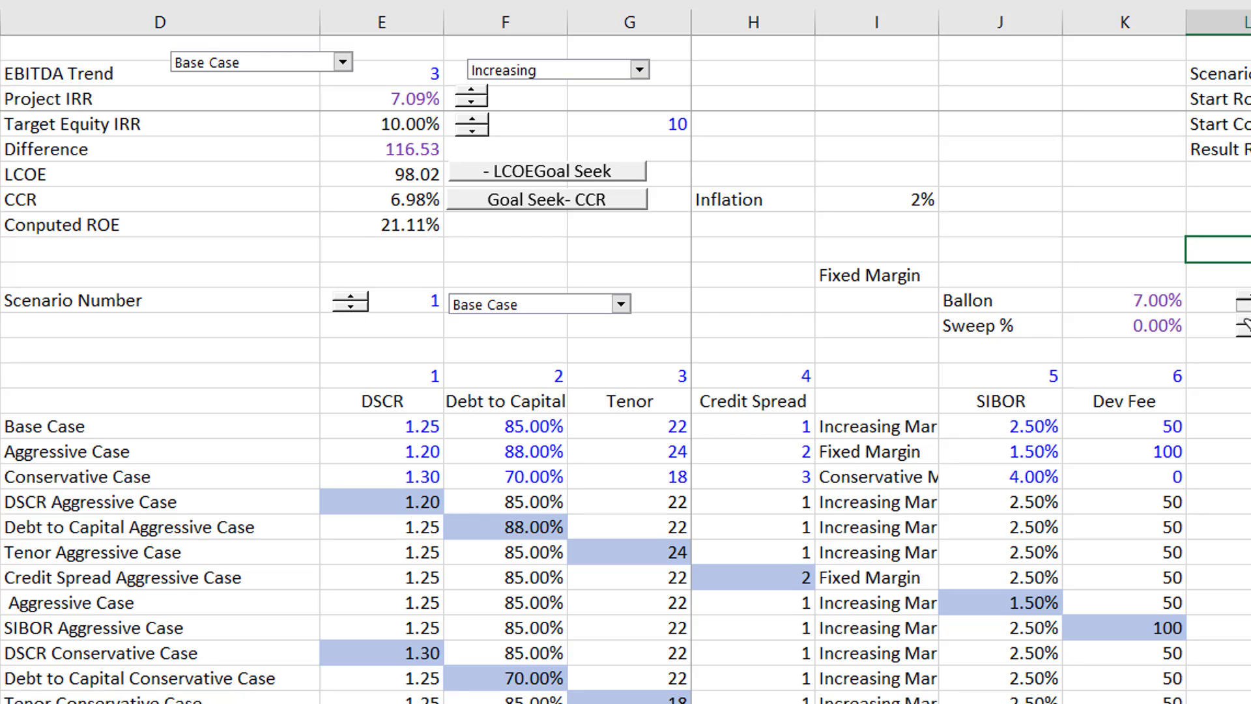
{"action": "left_click", "coordinate": [1245, 326]}
{"action": "left_click", "coordinate": [1244, 325]}
{"action": "left_click", "coordinate": [1245, 326]}
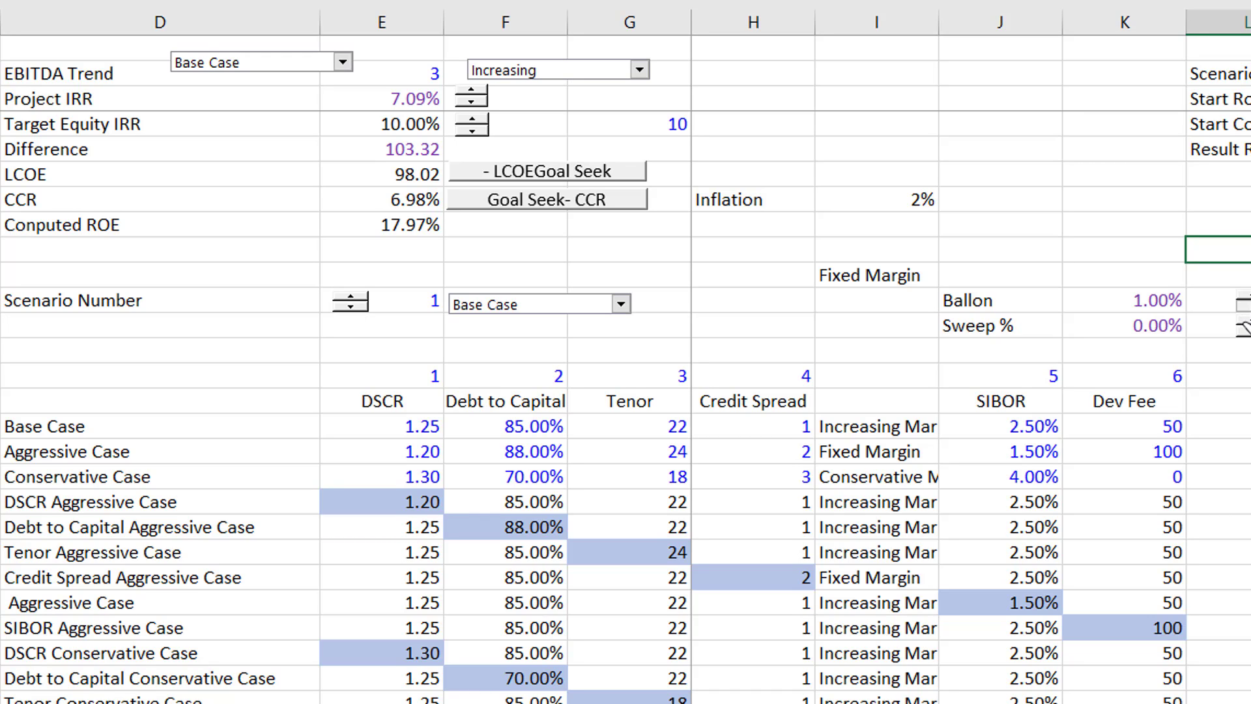
{"action": "left_click", "coordinate": [1243, 308]}
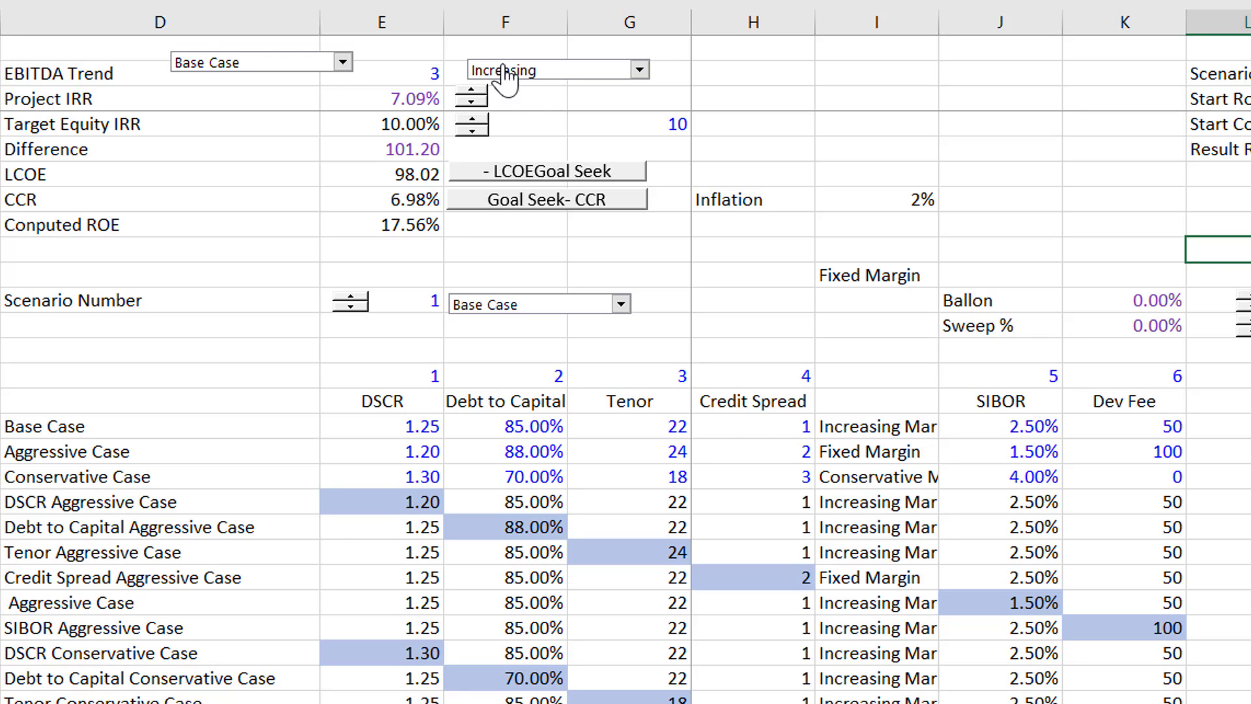
- Switch the active scenario to Aggressive Case and lower the Project IRR to 5.19%
{"action": "left_click", "coordinate": [344, 66]}
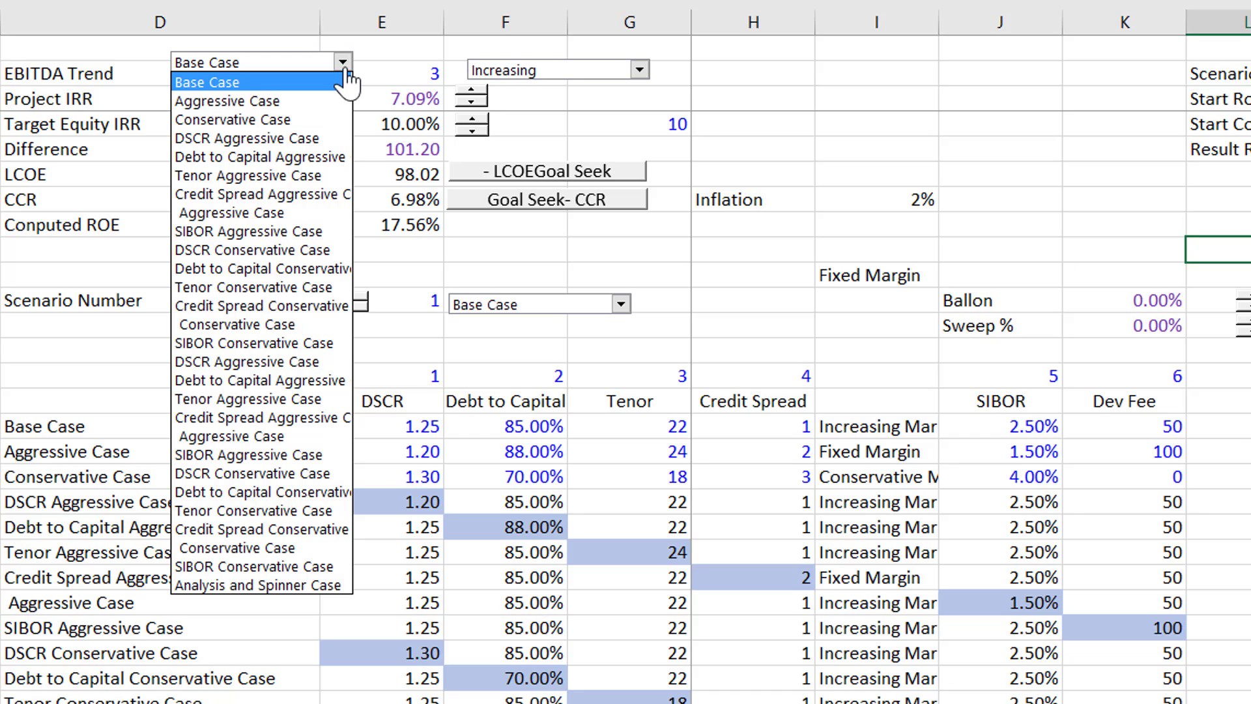
{"action": "left_click", "coordinate": [346, 101]}
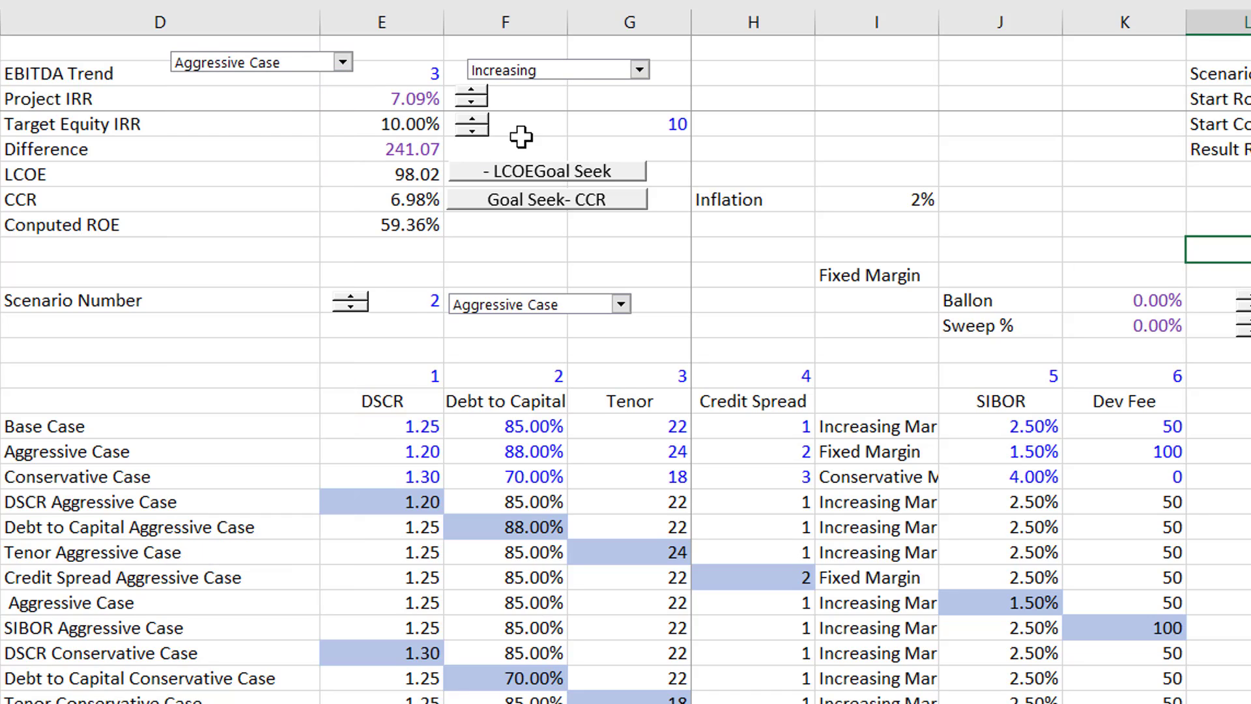
{"action": "left_click", "coordinate": [478, 94]}
{"action": "left_click", "coordinate": [478, 94]}
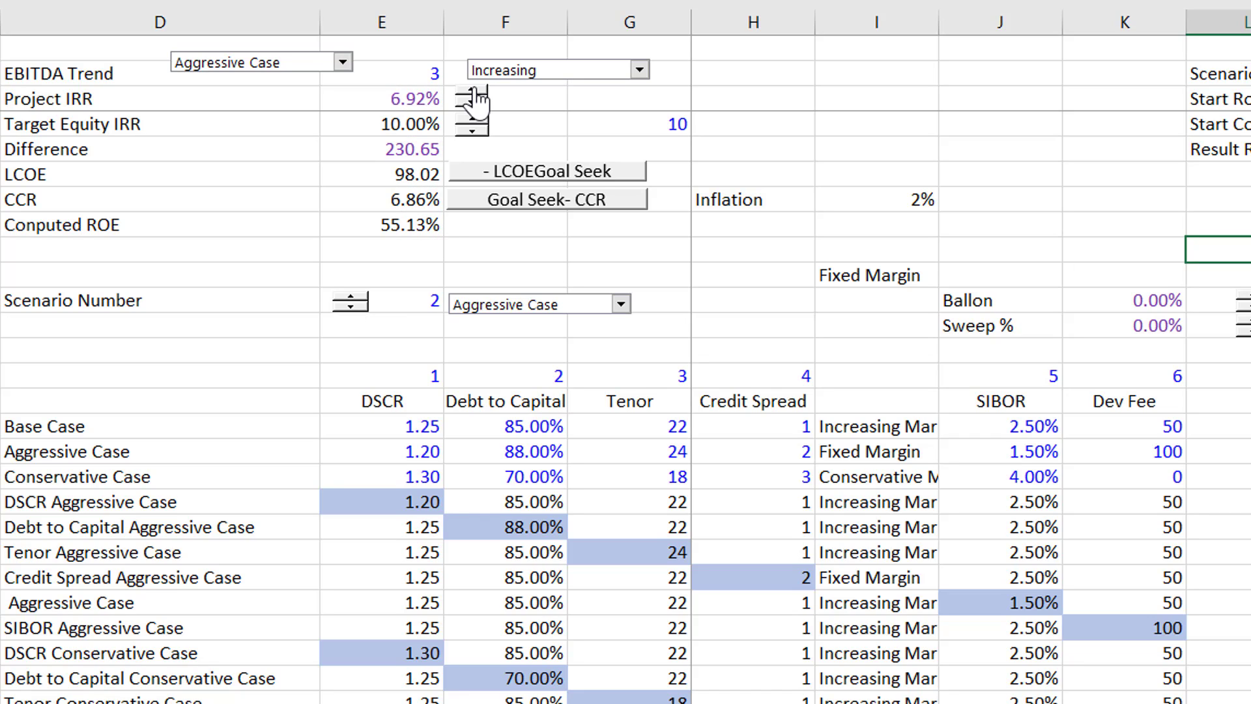
{"action": "left_click", "coordinate": [478, 95]}
{"action": "left_click", "coordinate": [478, 94]}
{"action": "left_click", "coordinate": [478, 95]}
{"action": "left_click", "coordinate": [477, 94]}
{"action": "left_click", "coordinate": [477, 95]}
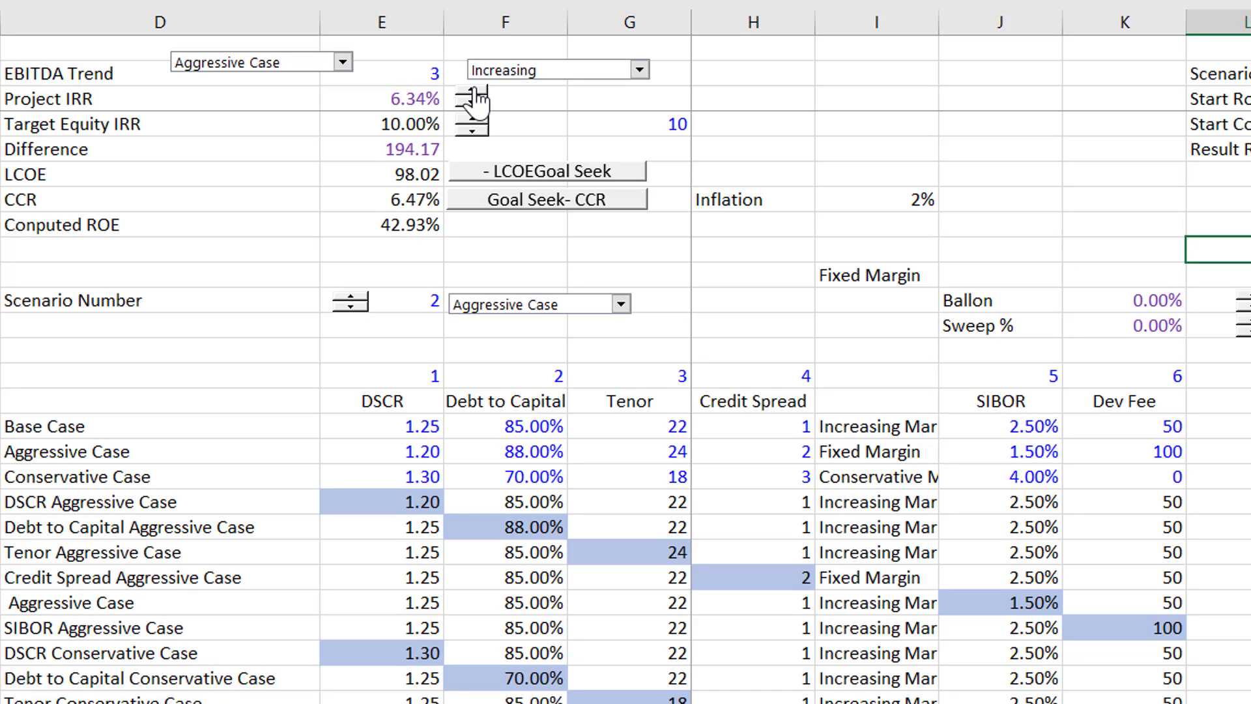
{"action": "left_click", "coordinate": [478, 95]}
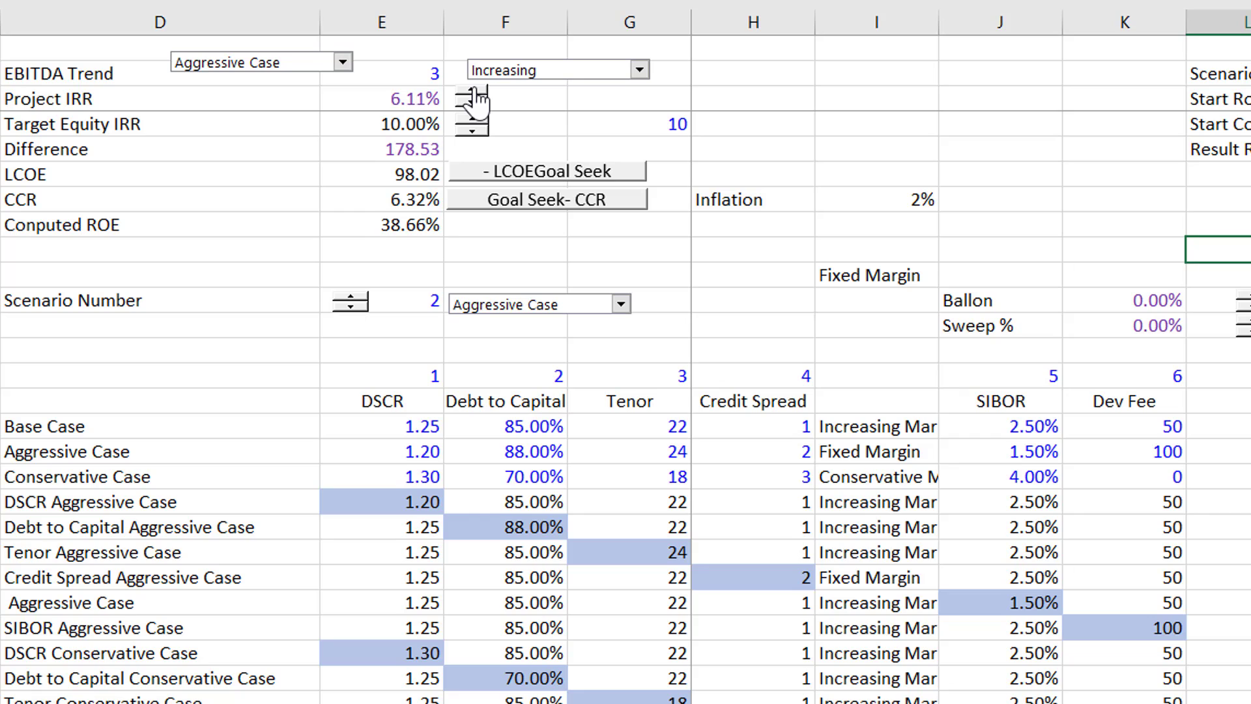
{"action": "left_click", "coordinate": [478, 94]}
{"action": "left_click", "coordinate": [477, 95]}
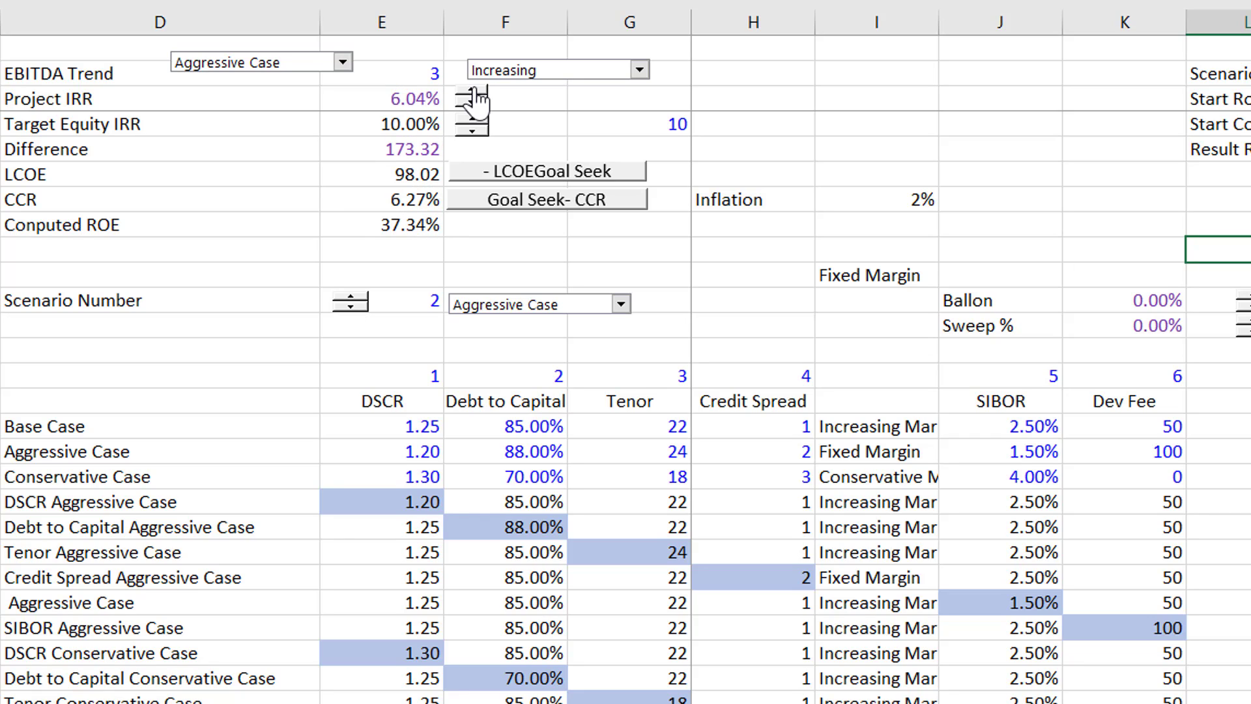
{"action": "left_click", "coordinate": [477, 94]}
{"action": "left_click", "coordinate": [478, 95]}
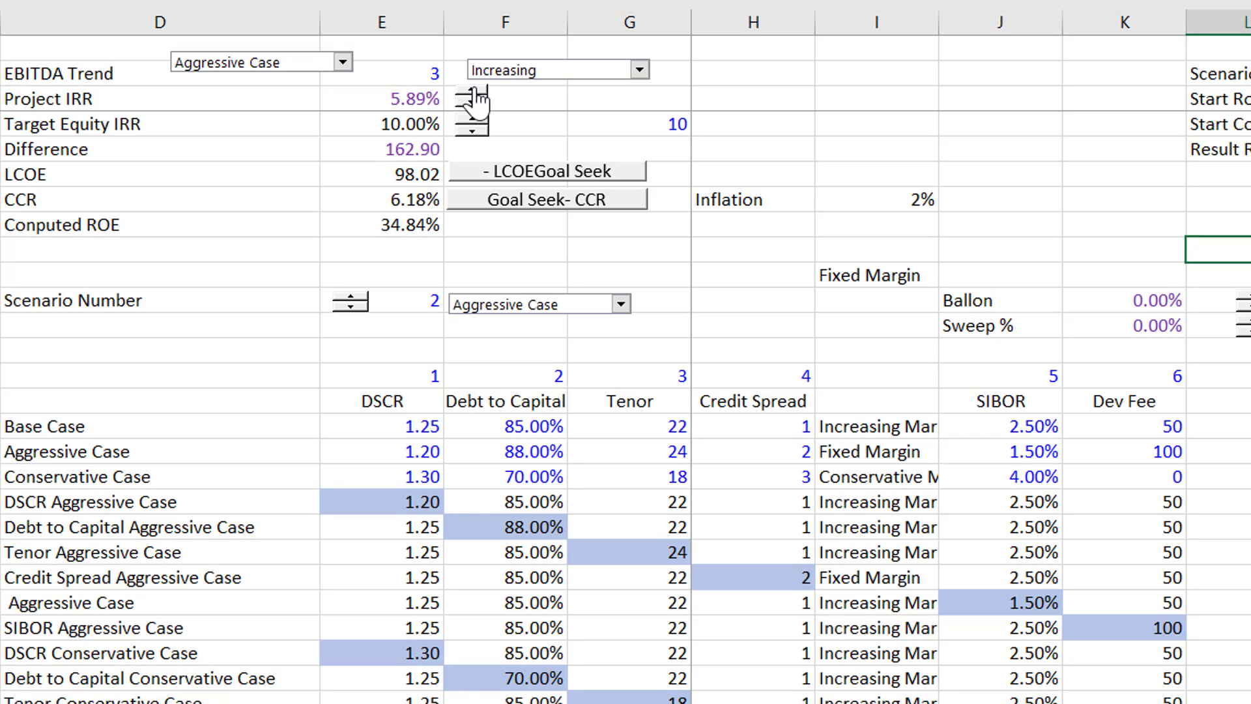
{"action": "left_click", "coordinate": [478, 94]}
{"action": "left_click", "coordinate": [478, 95]}
{"action": "left_click", "coordinate": [478, 94]}
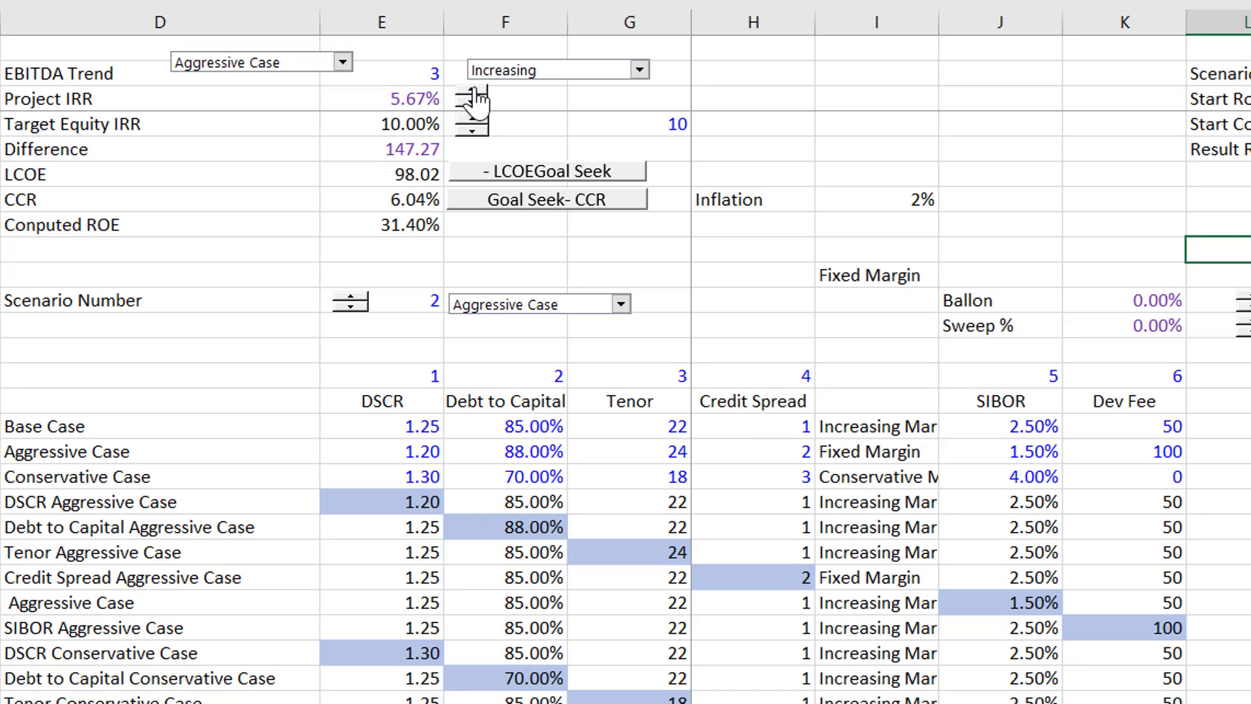
{"action": "left_click", "coordinate": [477, 94]}
{"action": "left_click", "coordinate": [477, 95]}
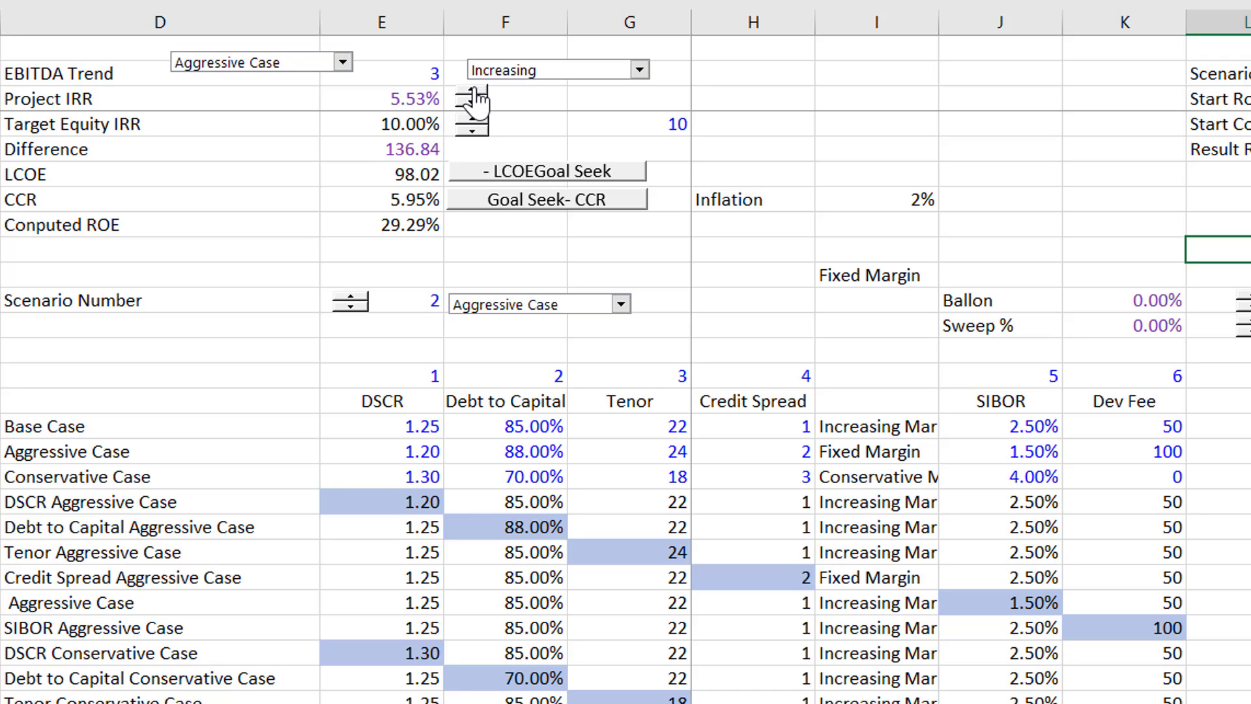
{"action": "left_click", "coordinate": [478, 95]}
{"action": "left_click", "coordinate": [477, 95]}
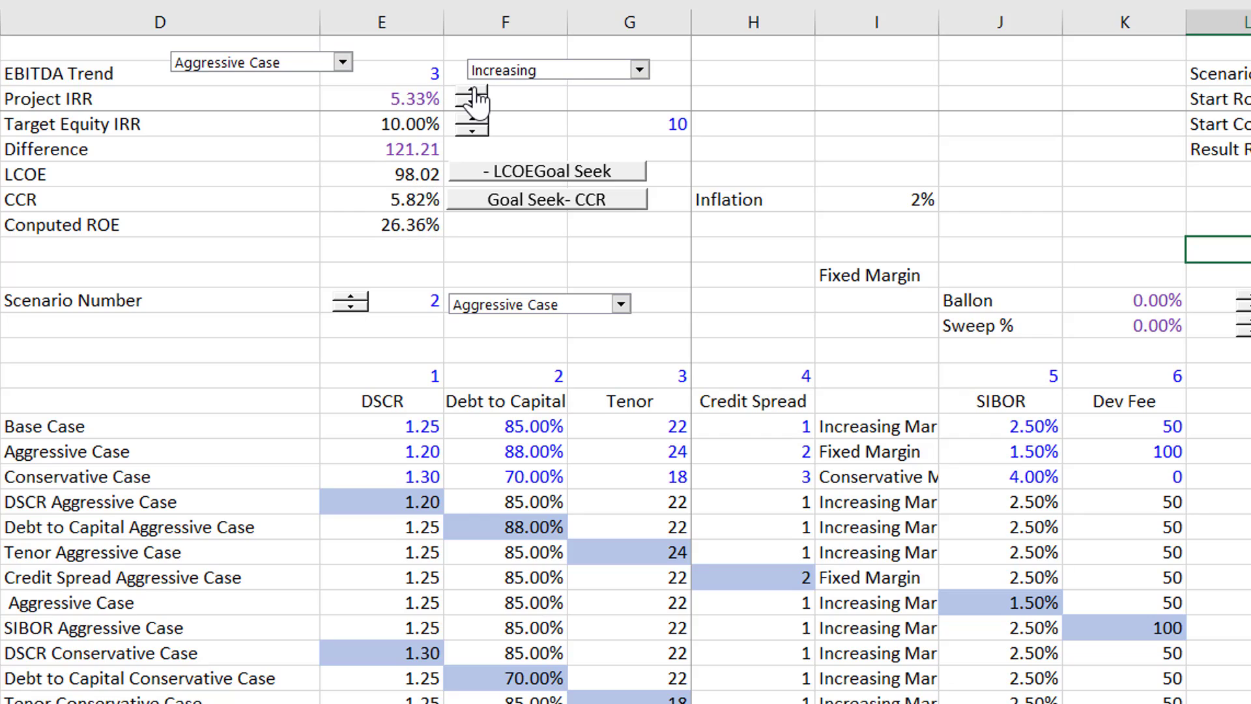
{"action": "left_click", "coordinate": [478, 95]}
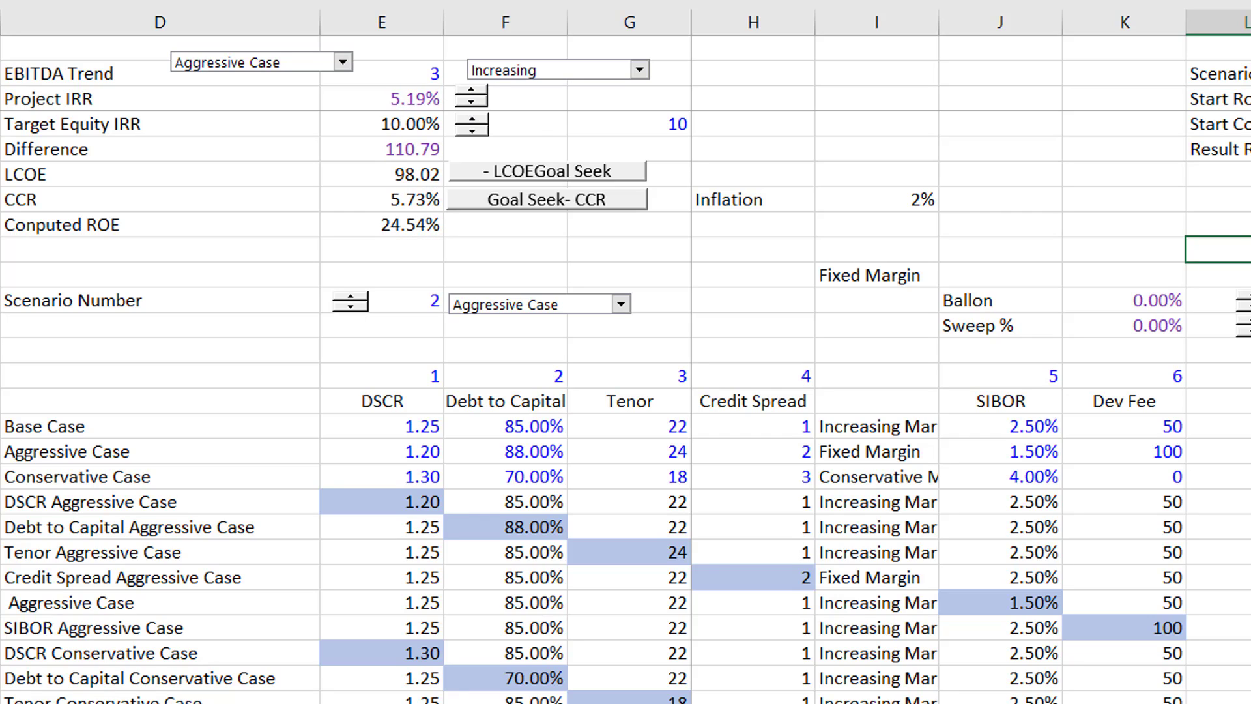
- Raise the Ballon percentage to 13% for the Aggressive Case
{"action": "left_click", "coordinate": [1242, 300]}
{"action": "left_click", "coordinate": [1242, 300]}
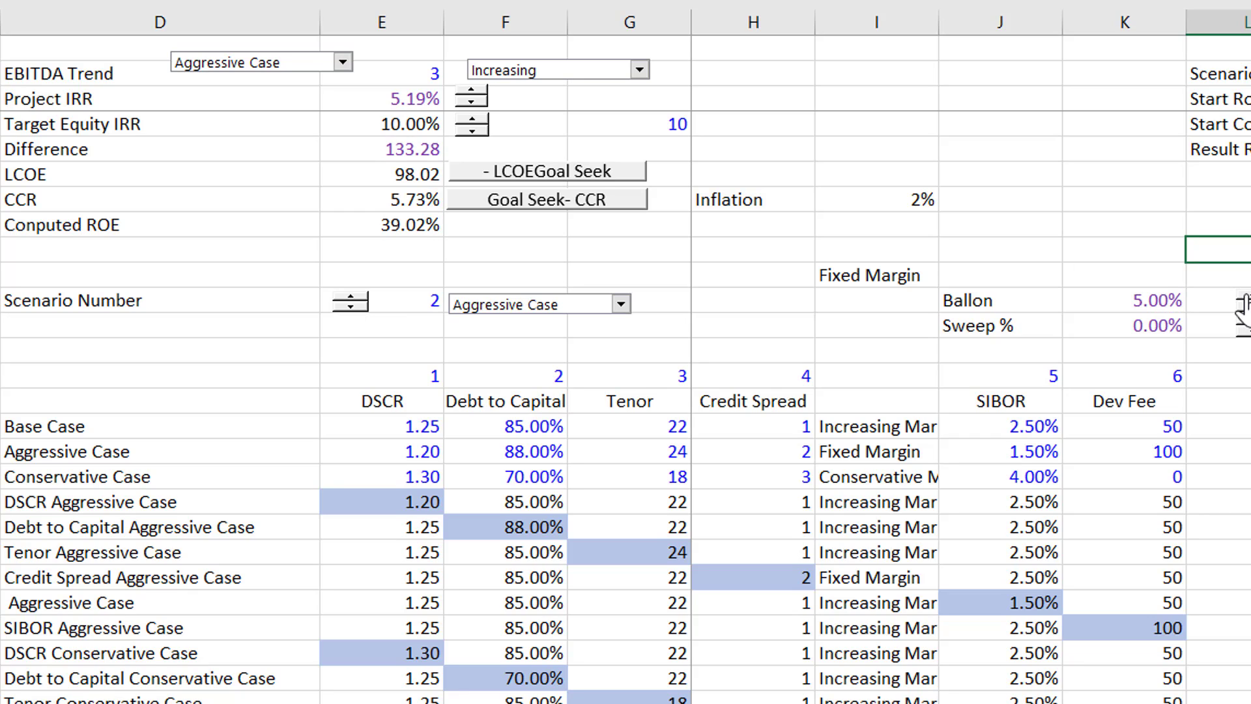
{"action": "left_click", "coordinate": [1242, 300]}
{"action": "left_click", "coordinate": [1242, 300]}
{"action": "left_click", "coordinate": [1242, 300]}
{"action": "left_click", "coordinate": [1242, 299]}
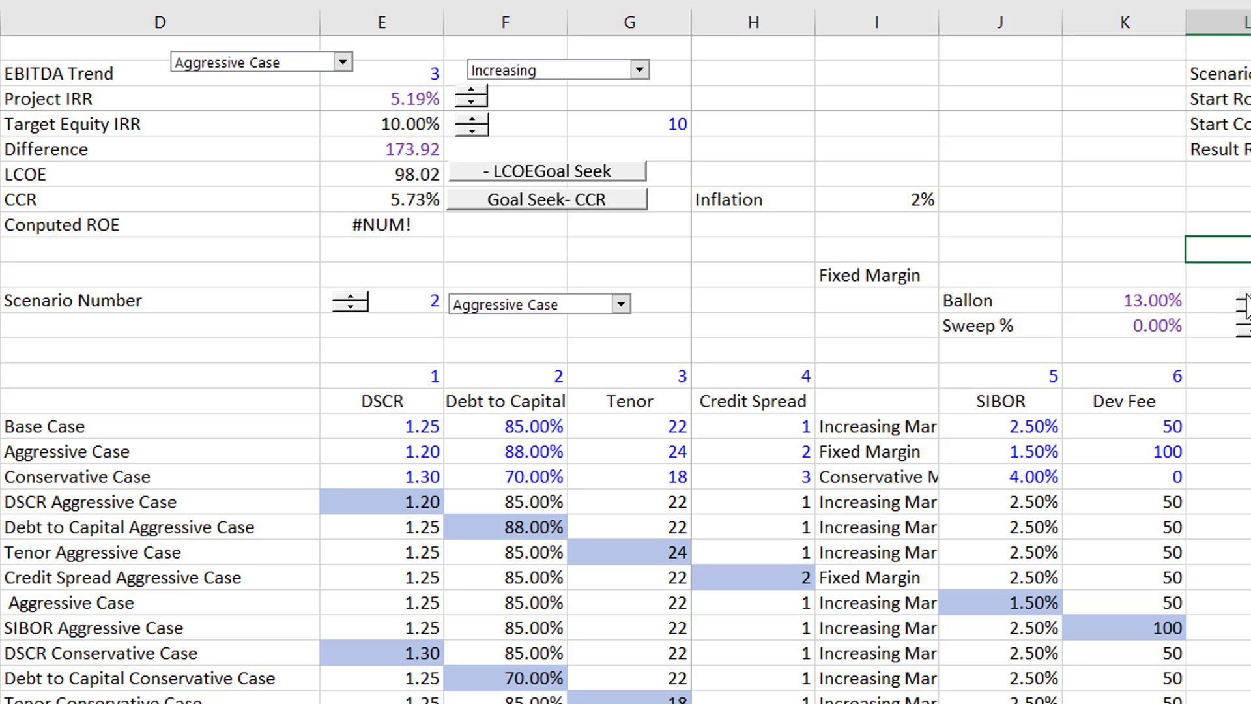
{"action": "left_click", "coordinate": [1242, 300]}
{"action": "left_click_drag", "start_coordinate": [1242, 299], "coordinate": [1241, 299]}
- Reduce the Ballon percentage to 12%
{"action": "left_click", "coordinate": [1242, 313]}
{"action": "left_click", "coordinate": [1242, 313]}
{"action": "left_click", "coordinate": [1242, 313]}
{"action": "left_click", "coordinate": [1242, 313]}
{"action": "left_click", "coordinate": [1242, 313]}
{"action": "left_click", "coordinate": [1242, 313]}
{"action": "left_click", "coordinate": [1242, 313]}
{"action": "left_click", "coordinate": [1242, 313]}
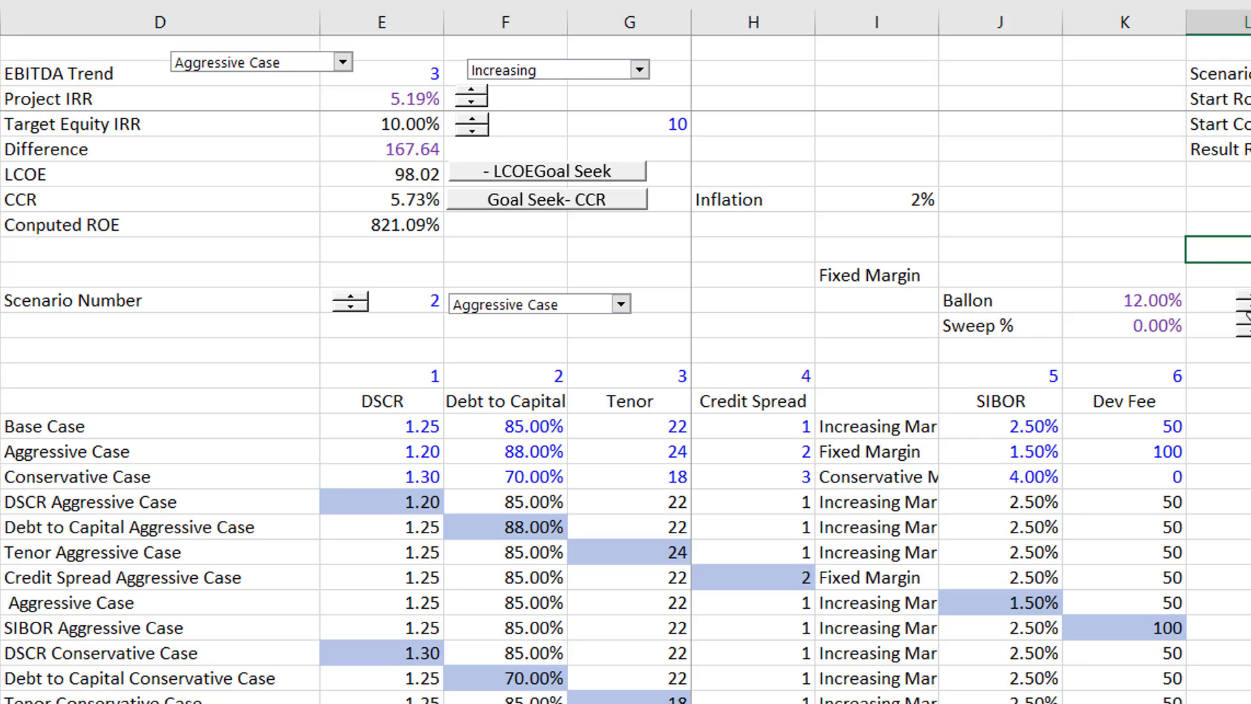
- Try a Ballon percentage of 13% for the Aggressive Case and bring it down to 6%
{"action": "left_click", "coordinate": [1241, 297]}
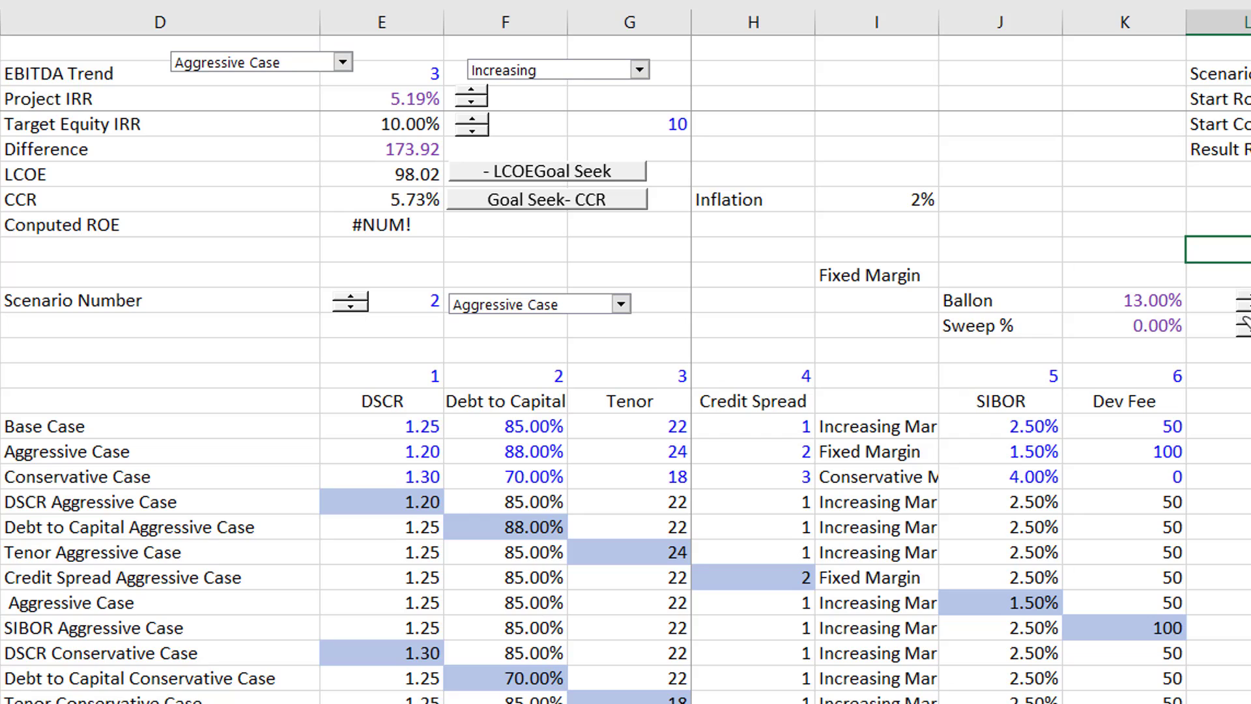
{"action": "left_click", "coordinate": [1242, 296]}
{"action": "left_click", "coordinate": [1242, 296]}
{"action": "left_click", "coordinate": [1249, 307]}
{"action": "left_click", "coordinate": [1250, 308]}
{"action": "left_click", "coordinate": [1250, 307]}
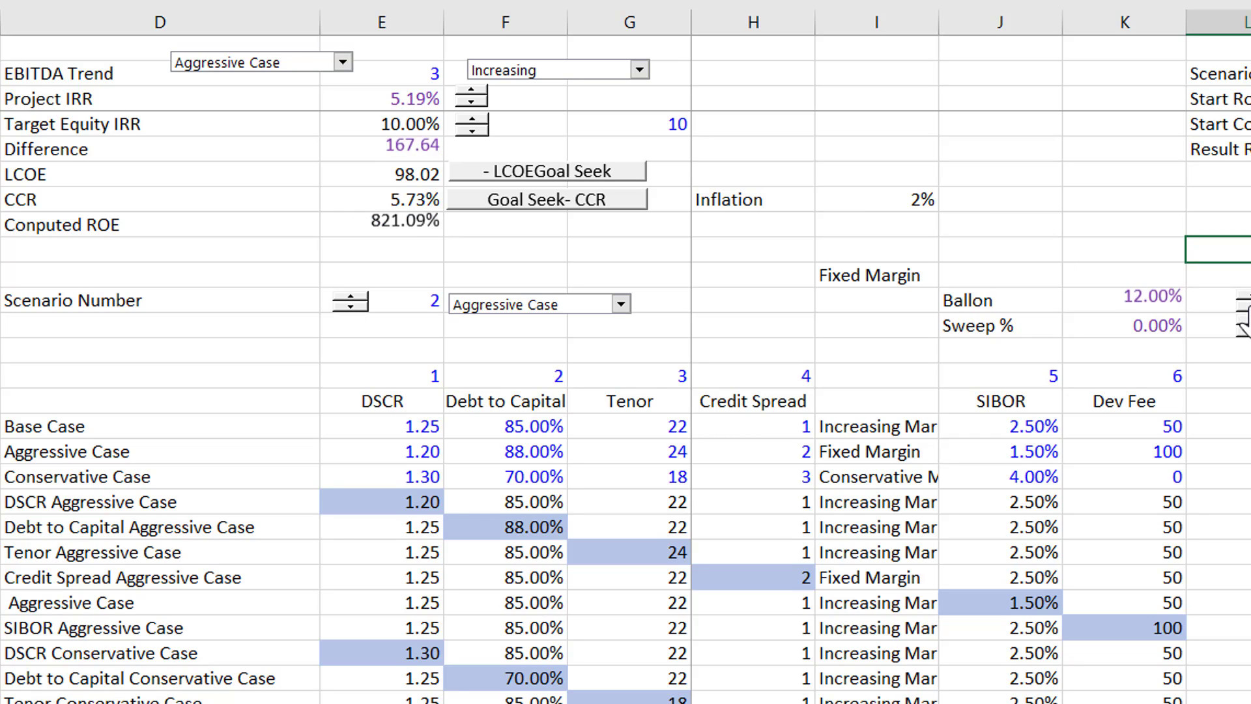
{"action": "left_click", "coordinate": [1249, 308]}
{"action": "left_click", "coordinate": [1249, 308]}
{"action": "left_click", "coordinate": [1250, 308]}
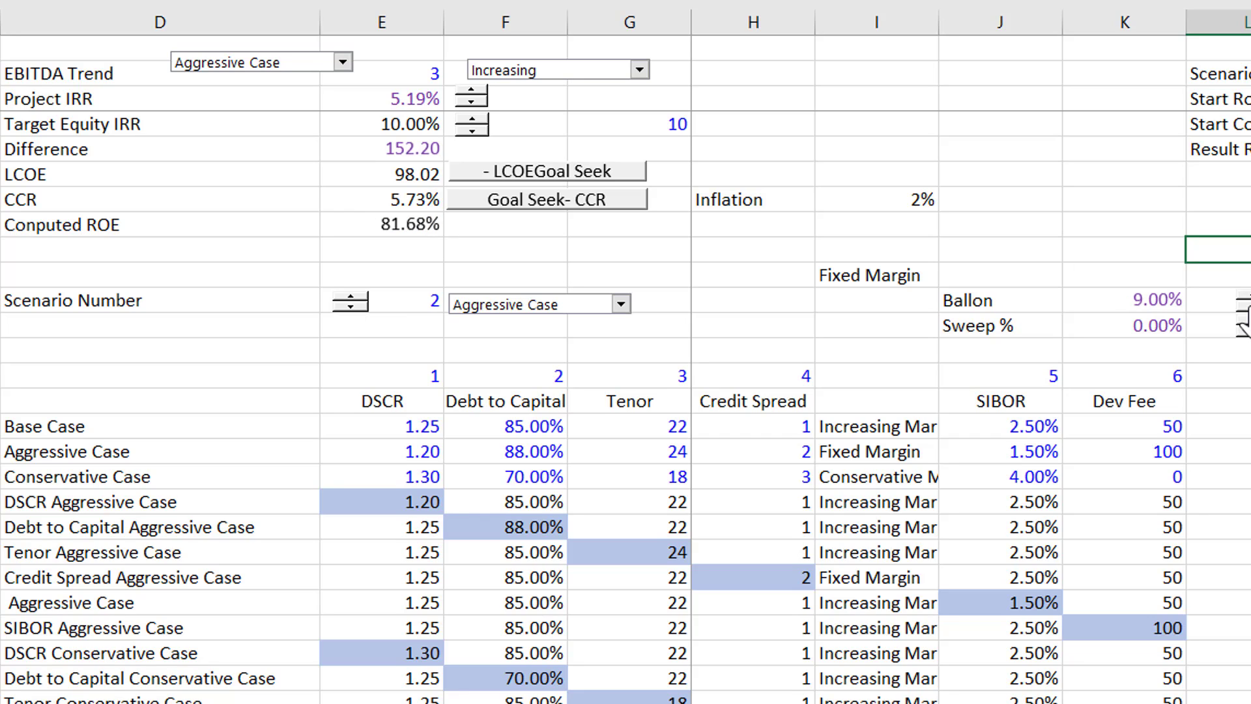
{"action": "left_click", "coordinate": [1249, 308]}
{"action": "left_click", "coordinate": [1249, 308]}
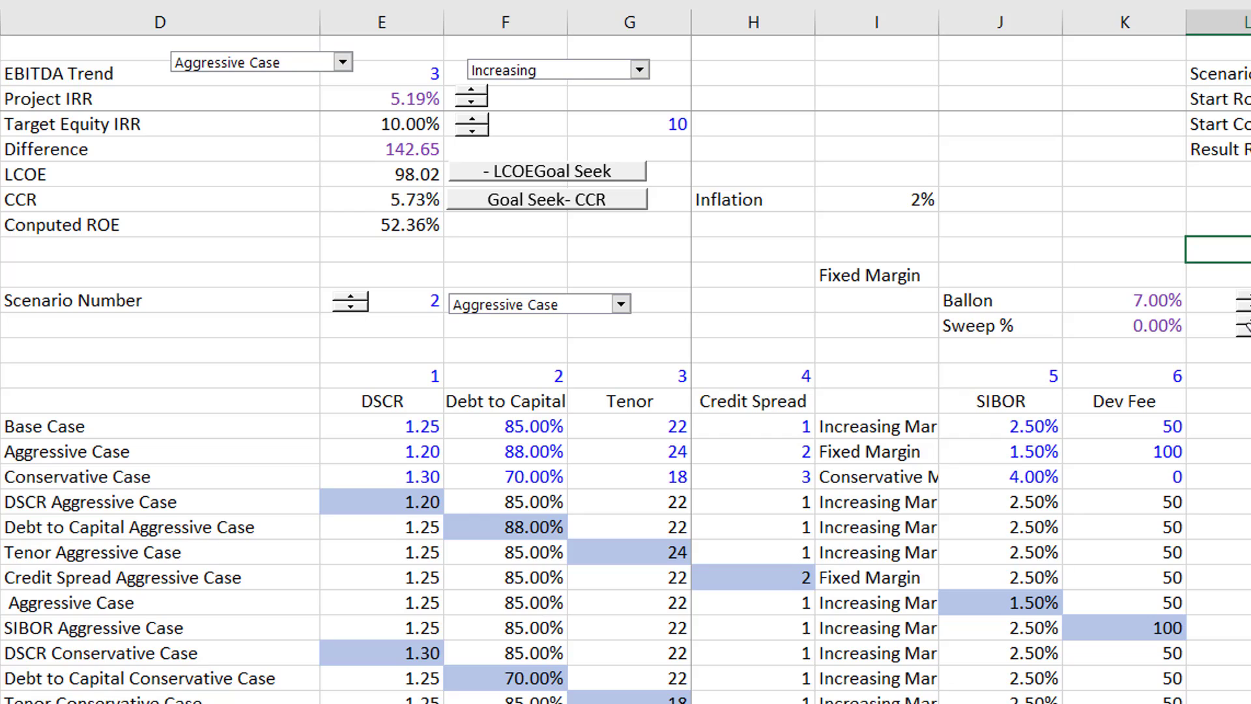
{"action": "left_click", "coordinate": [1249, 308]}
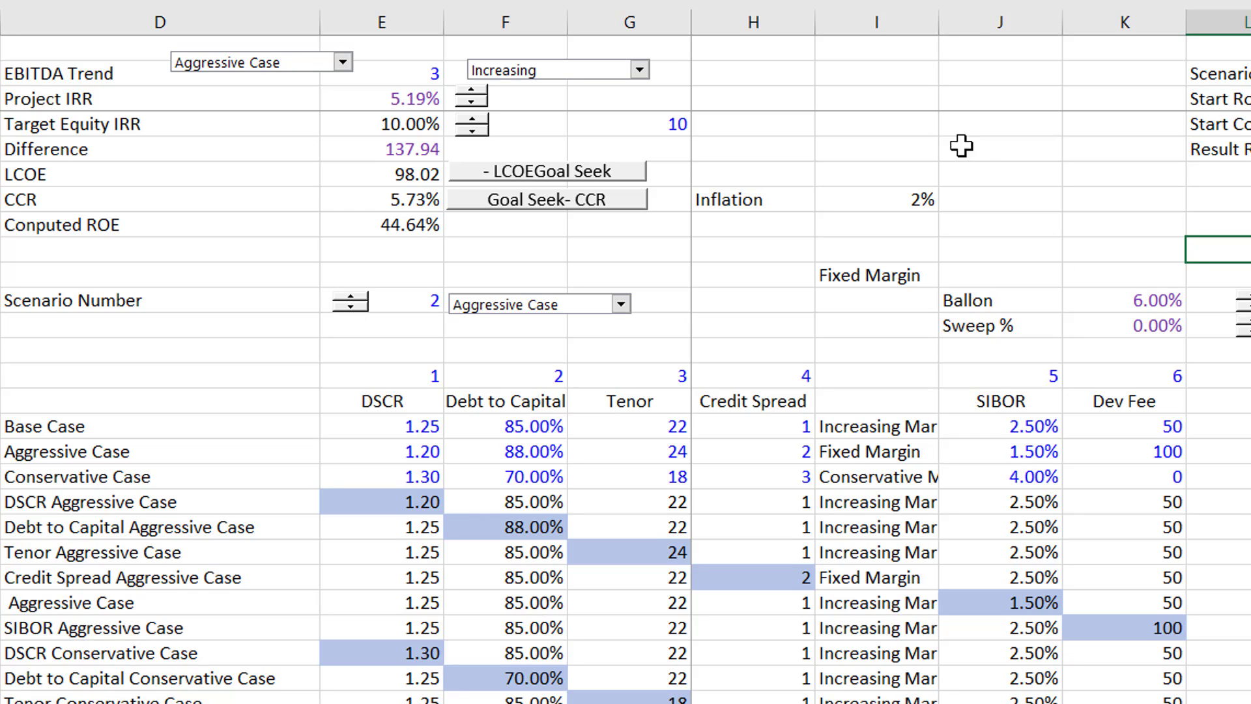
{"action": "left_click", "coordinate": [921, 167]}
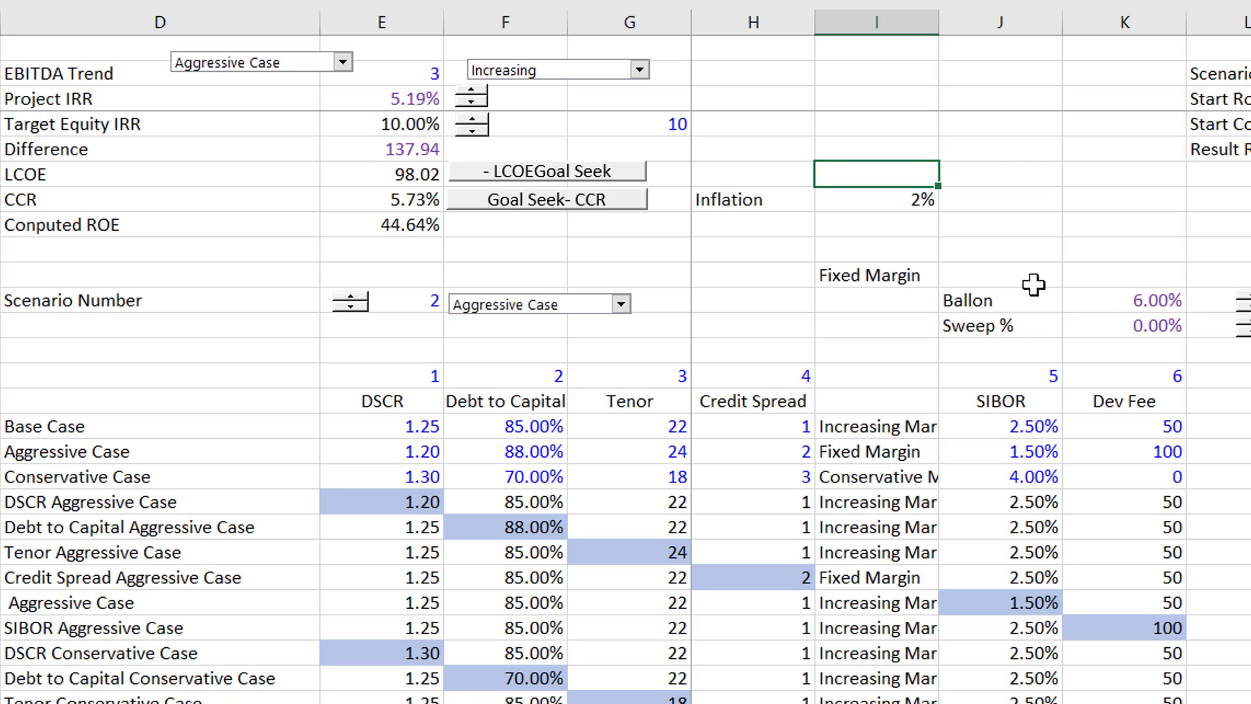
- Switch the active scenario to Base Case and raise the Ballon percentage to 15%
{"action": "left_click", "coordinate": [331, 67]}
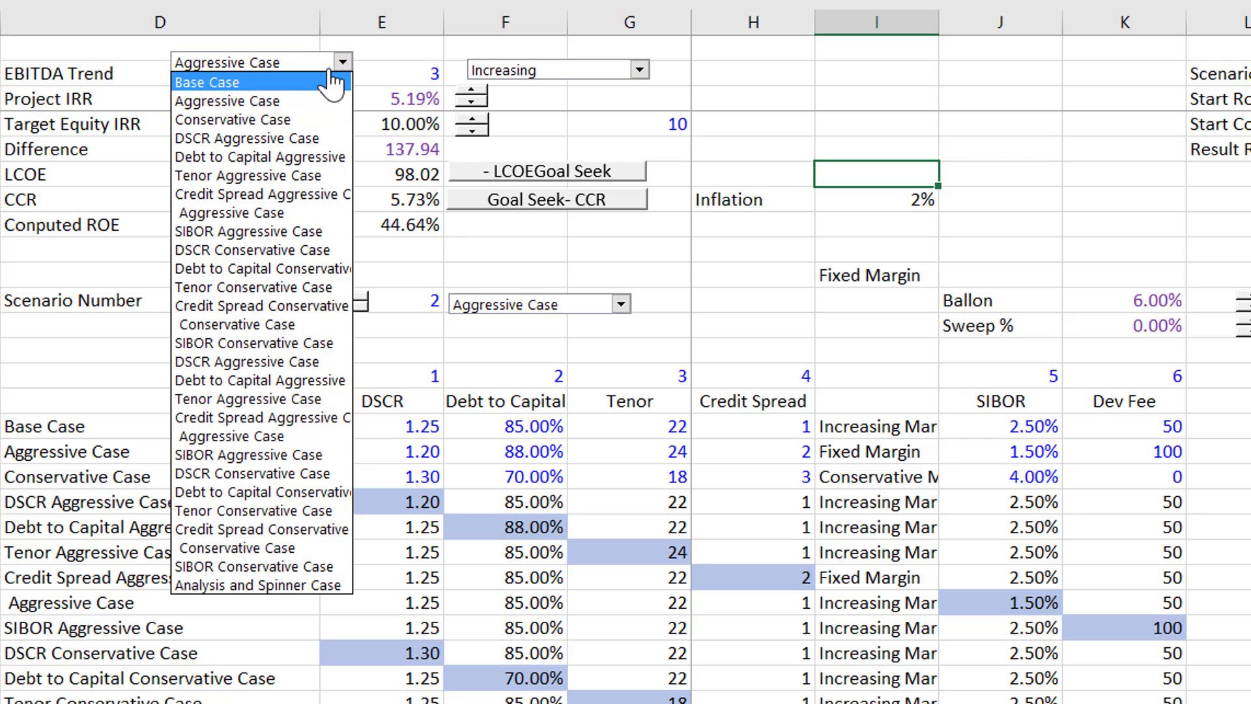
{"action": "left_click", "coordinate": [331, 82]}
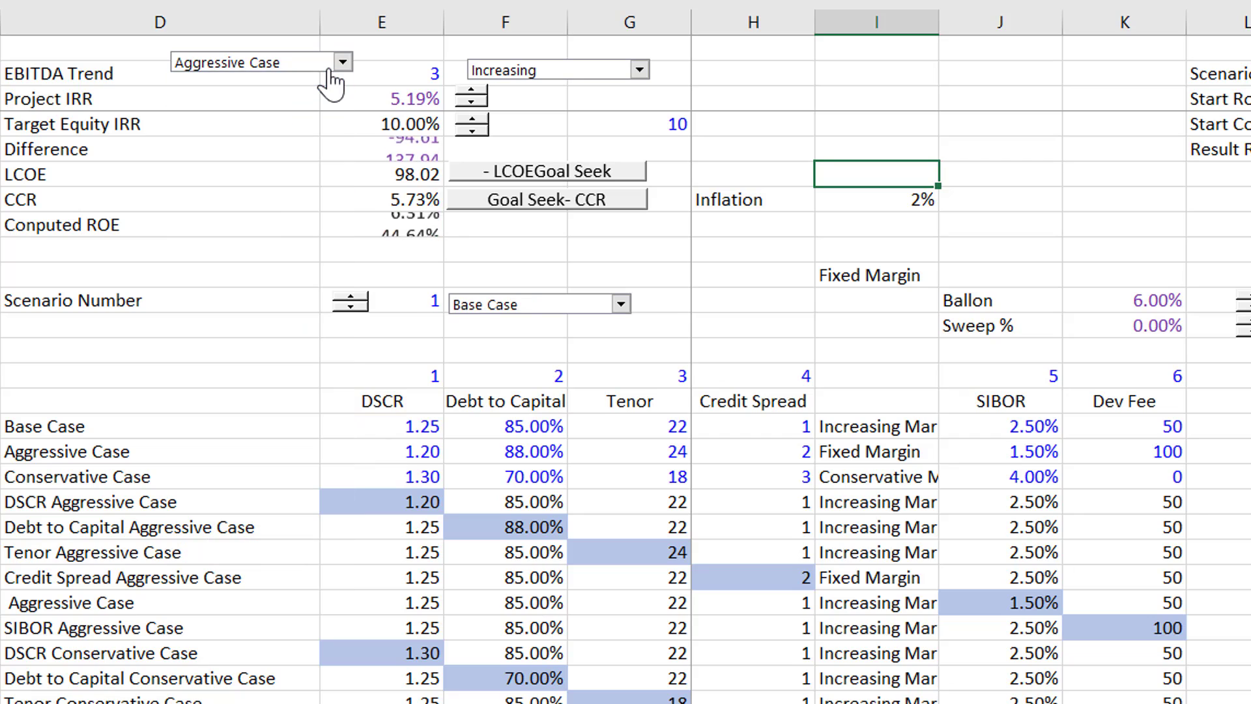
{"action": "left_click", "coordinate": [1245, 300]}
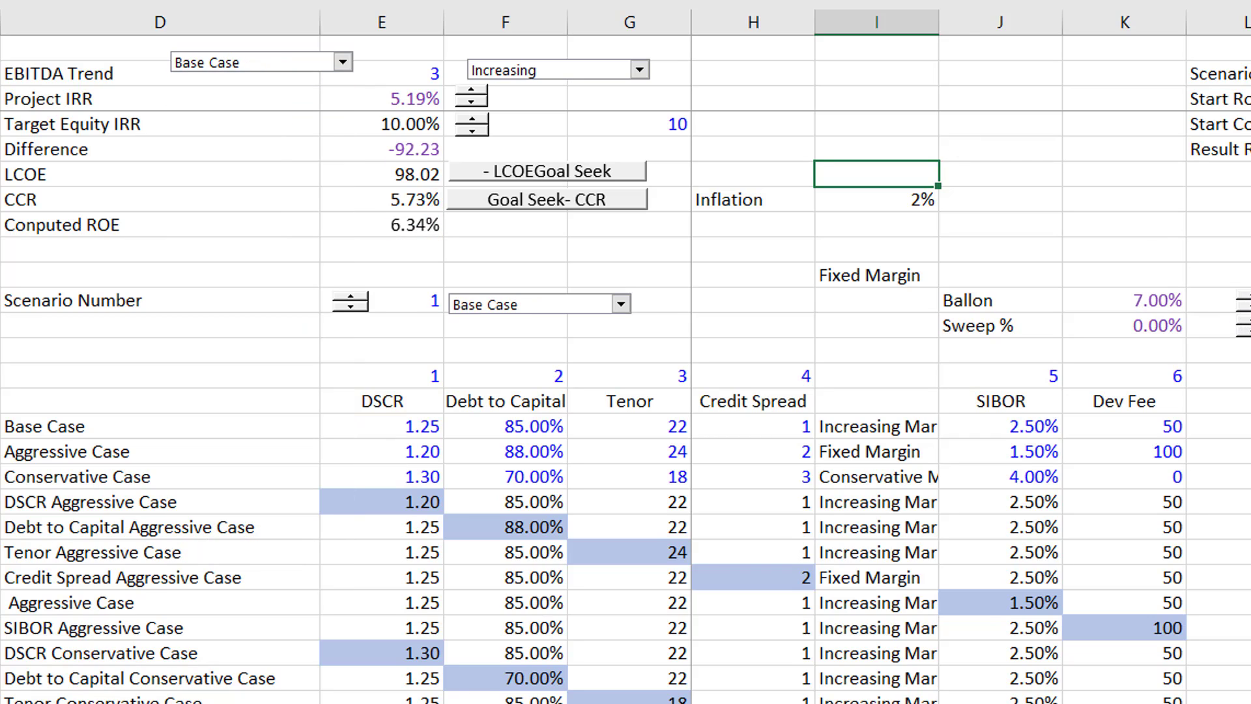
{"action": "left_click_drag", "start_coordinate": [1245, 296], "coordinate": [1245, 297]}
{"action": "left_click", "coordinate": [1247, 301]}
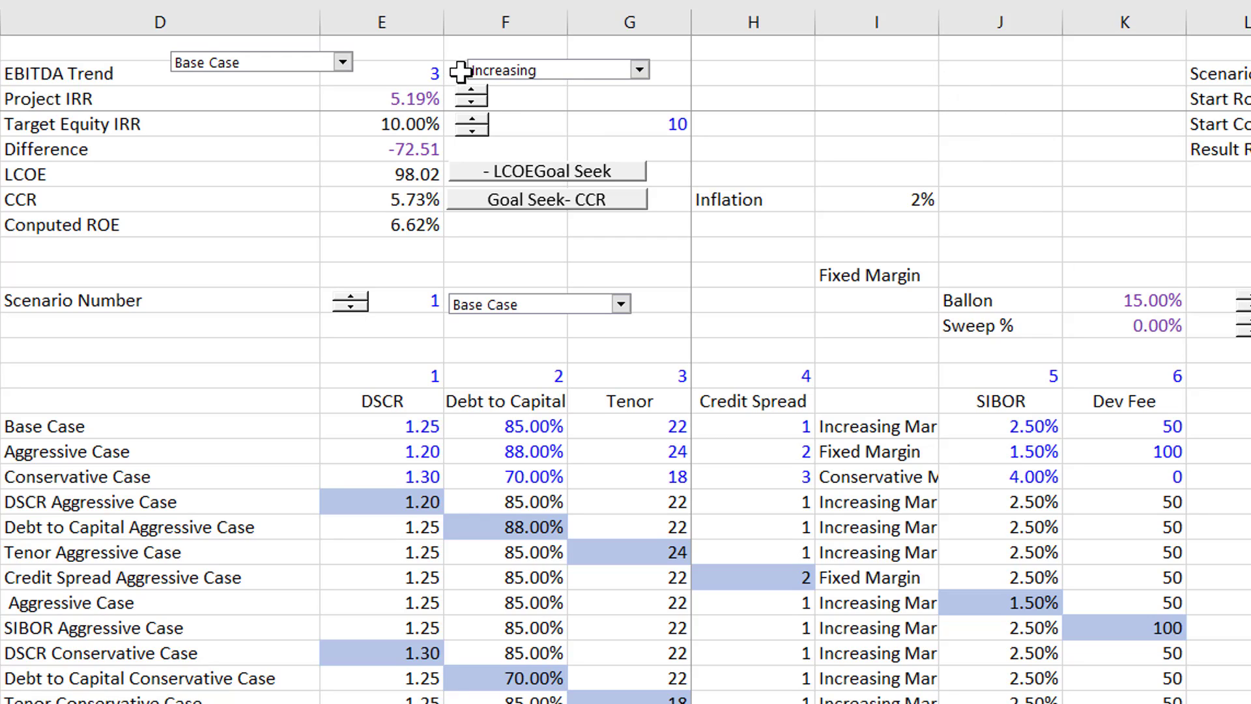
- Raise the Project IRR to 5.67% for the Base Case
{"action": "left_click", "coordinate": [472, 114]}
{"action": "left_click", "coordinate": [470, 103]}
{"action": "left_click", "coordinate": [471, 103]}
{"action": "left_click", "coordinate": [471, 103]}
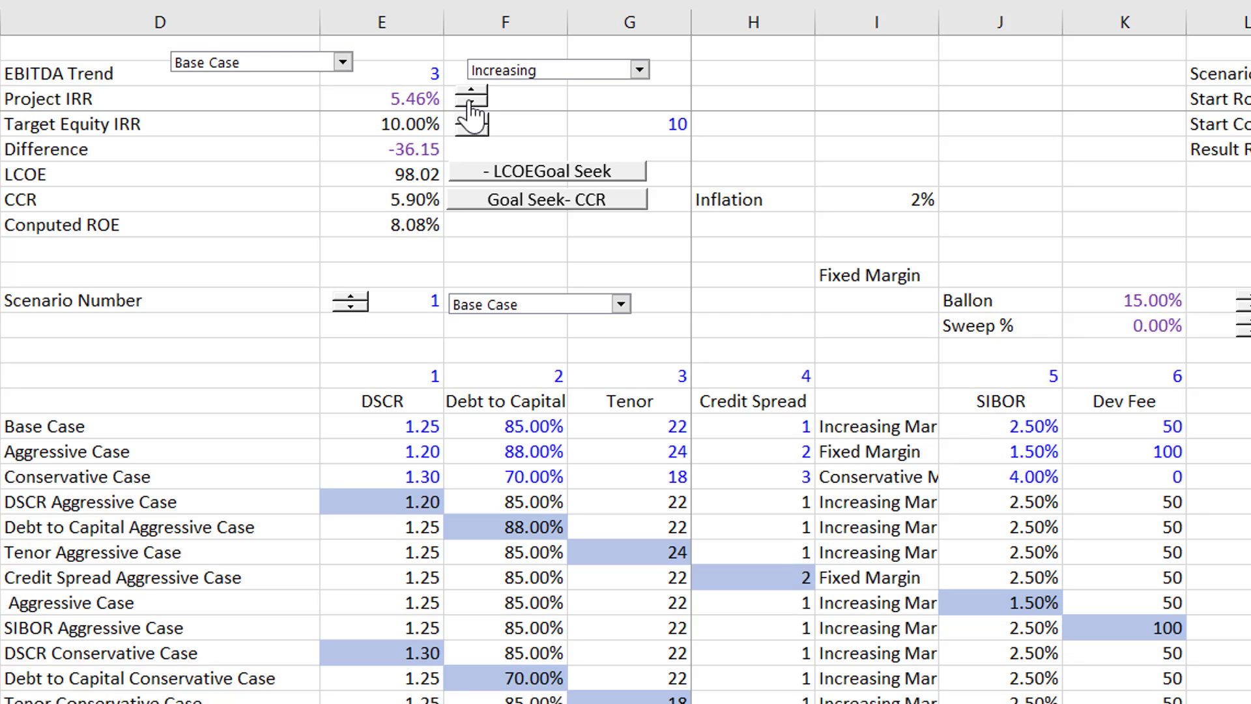
{"action": "left_click", "coordinate": [470, 103]}
{"action": "left_click", "coordinate": [470, 103]}
{"action": "left_click", "coordinate": [470, 103]}
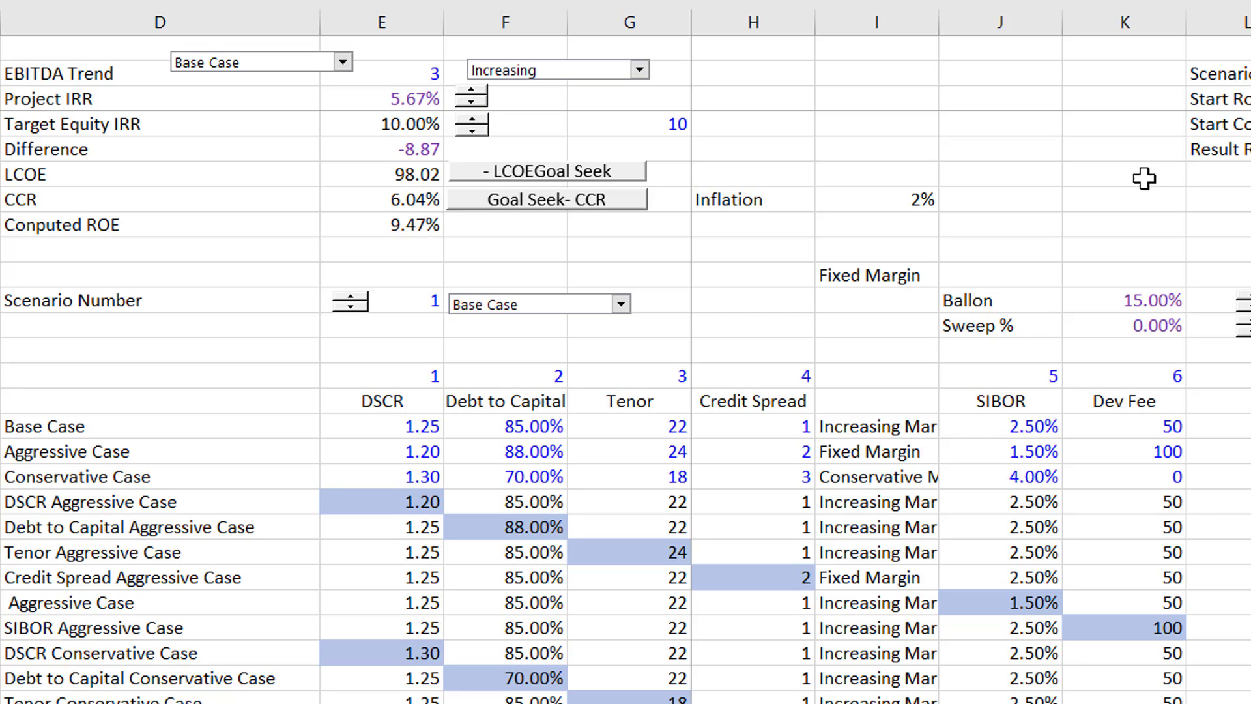
- Go to the preceding worksheet and examine its operating and debt size assumptions, including the DSCR
{"action": "left_click_drag", "start_coordinate": [1188, 270], "coordinate": [1218, 221]}
{"action": "key", "text": "ctrl+Page_Up"}
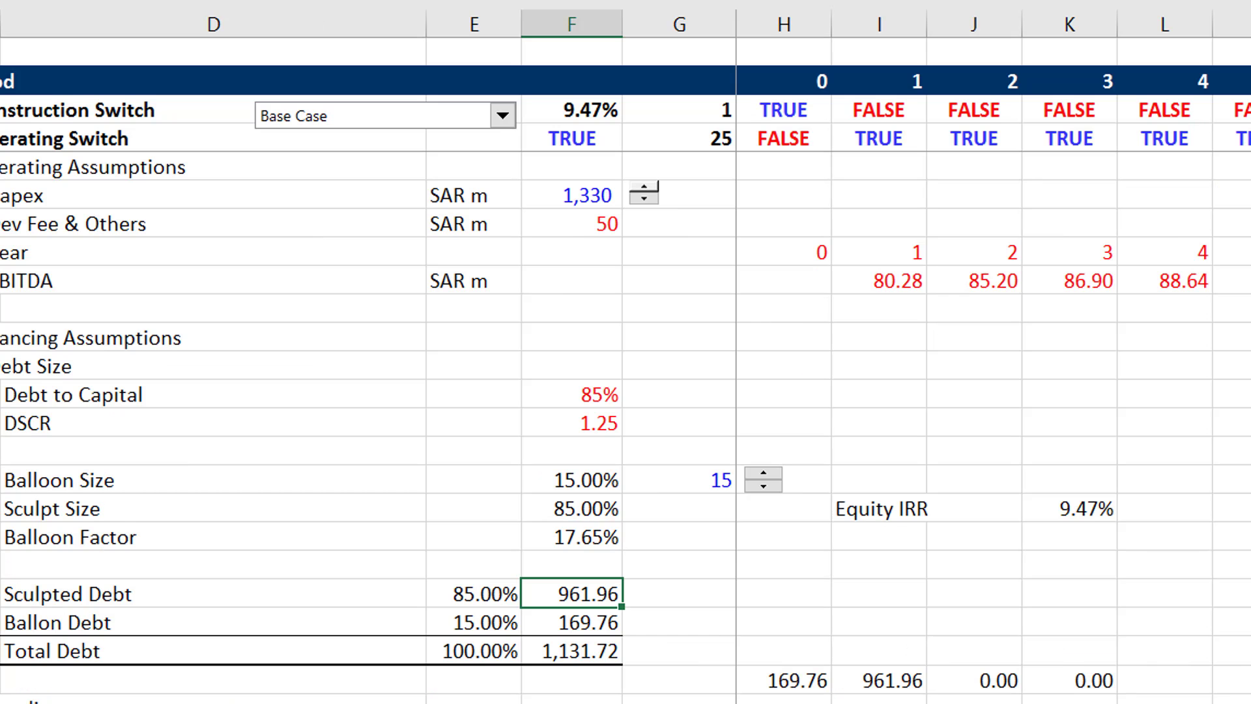
{"action": "key", "text": "Page_Up"}
{"action": "key", "text": "Down"}
{"action": "key", "text": "Down"}
{"action": "key", "text": "Down"}
{"action": "key", "text": "Down"}
{"action": "key", "text": "Down"}
{"action": "key", "text": "Down"}
{"action": "key", "text": "Down"}
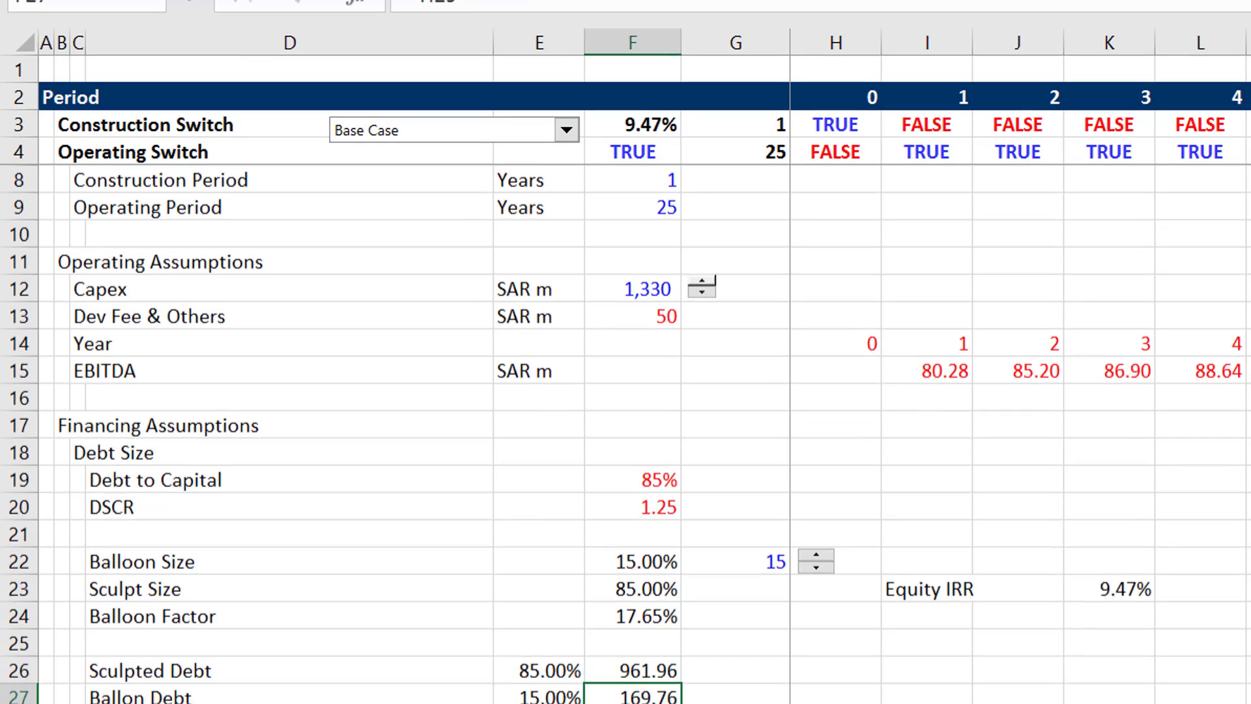
{"action": "key", "text": "Down"}
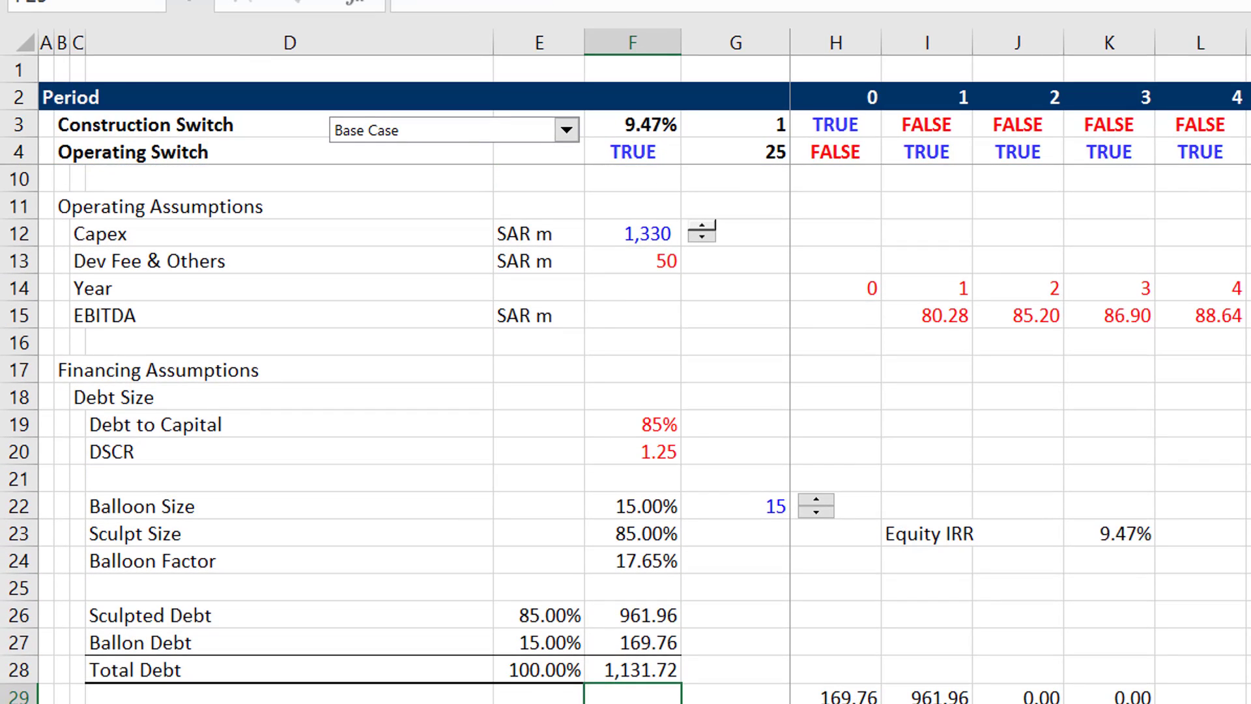
{"action": "key", "text": "Up"}
{"action": "key", "text": "Up"}
{"action": "key", "text": "Up"}
{"action": "key", "text": "Up"}
{"action": "key", "text": "Up"}
{"action": "key", "text": "Up"}
{"action": "key", "text": "Up"}
{"action": "key", "text": "Up"}
{"action": "key", "text": "Up"}
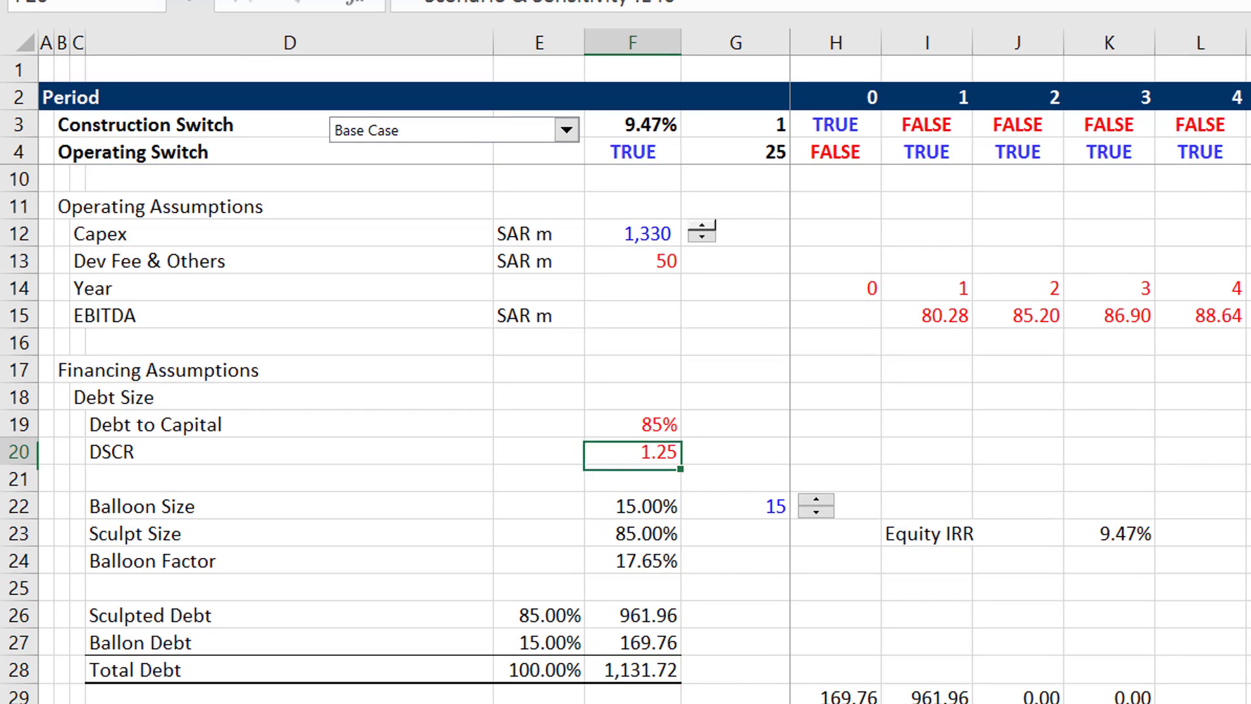
- Look over the Total Debt and Repayment Tenor rows and return to the Balloon Size value
{"action": "key", "text": "Down"}
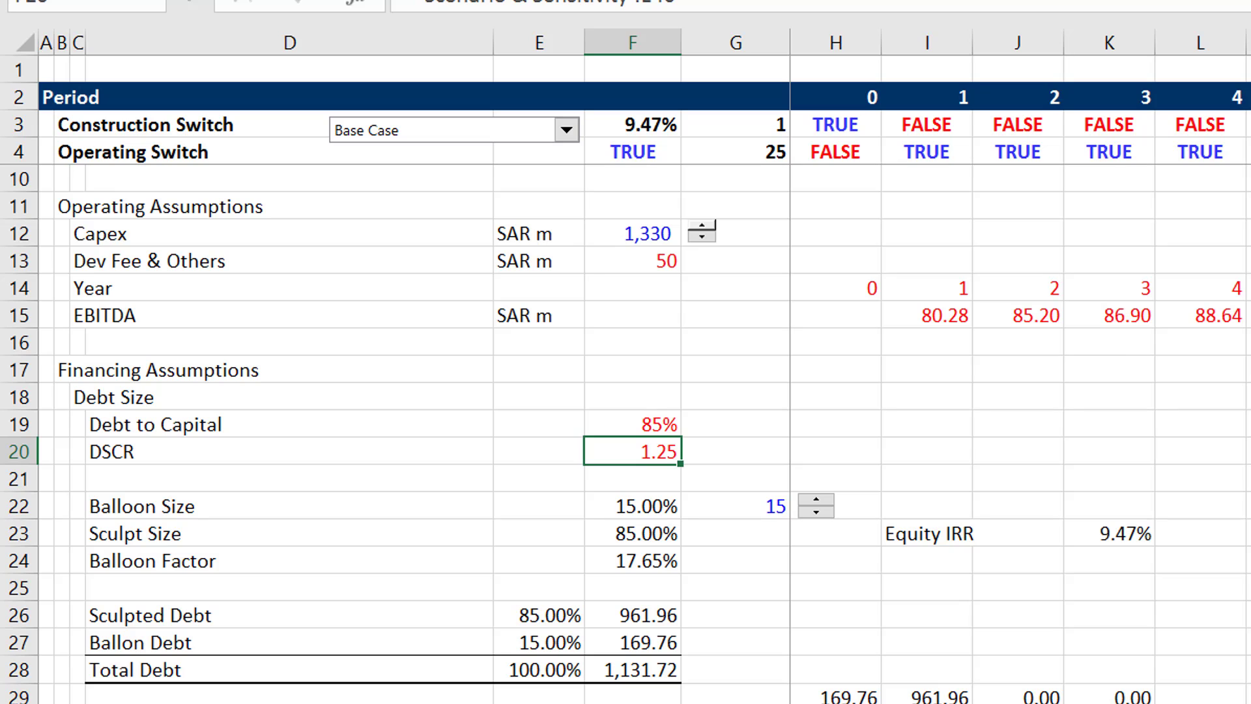
{"action": "key", "text": "Down"}
{"action": "key", "text": "Down"}
{"action": "key", "text": "Down"}
{"action": "key", "text": "Down"}
{"action": "key", "text": "Down"}
{"action": "key", "text": "Down"}
{"action": "key", "text": "Down"}
{"action": "key", "text": "Down"}
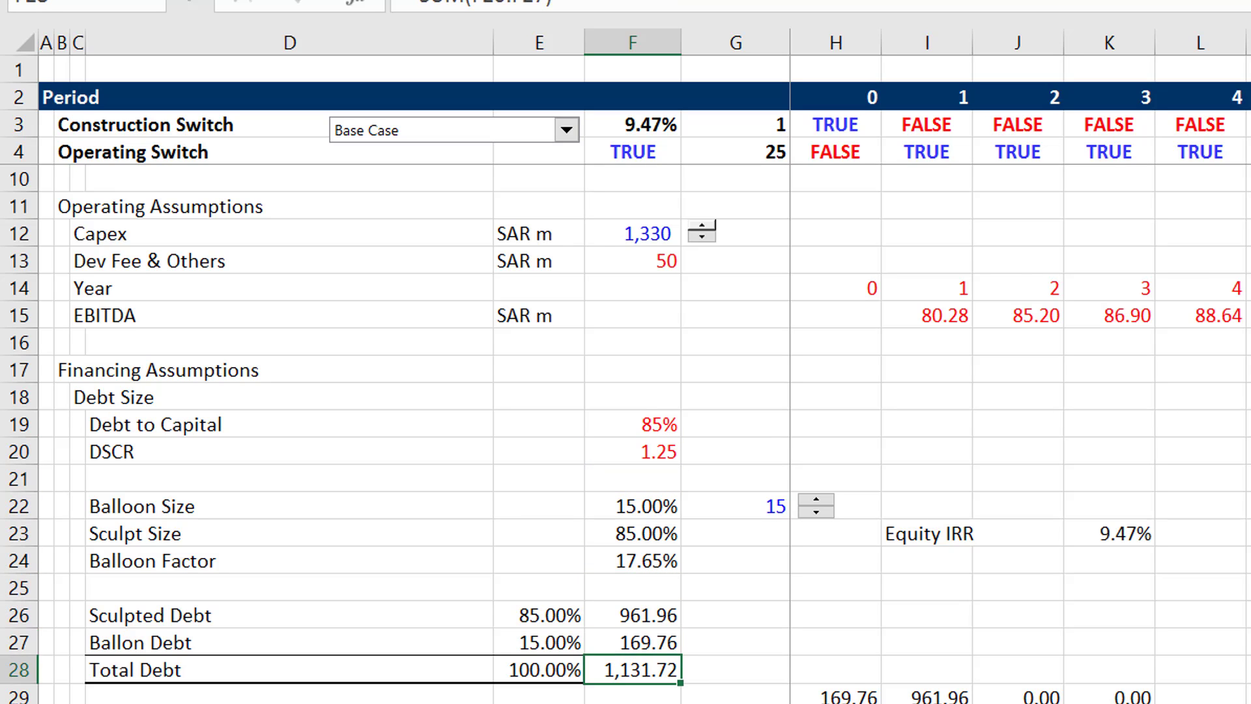
{"action": "key", "text": "Down"}
{"action": "key", "text": "Down"}
{"action": "key", "text": "Down"}
{"action": "key", "text": "Down"}
{"action": "key", "text": "Down"}
{"action": "key", "text": "Down"}
{"action": "key", "text": "Down"}
{"action": "key", "text": "Up"}
{"action": "key", "text": "Up"}
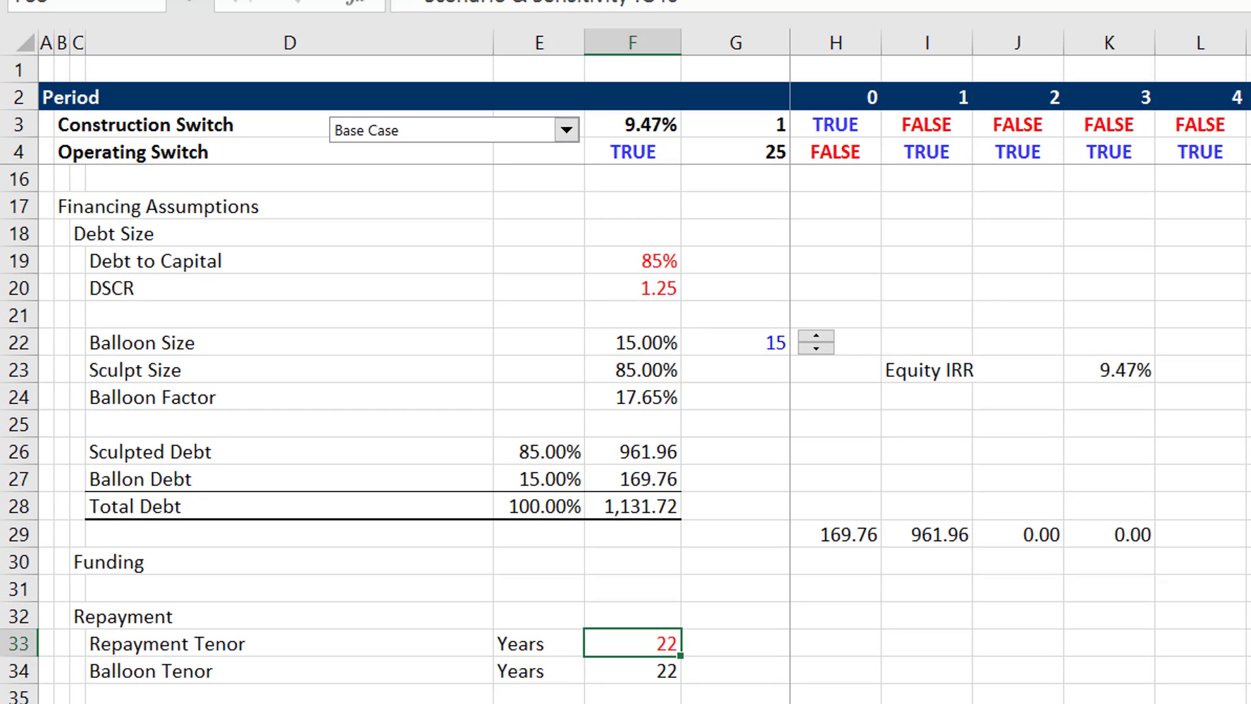
{"action": "key", "text": "Up"}
{"action": "key", "text": "Up"}
{"action": "key", "text": "Up"}
{"action": "key", "text": "Up"}
{"action": "key", "text": "Up"}
{"action": "key", "text": "Up"}
{"action": "key", "text": "Up"}
{"action": "key", "text": "Up"}
{"action": "key", "text": "Up"}
{"action": "key", "text": "Up"}
{"action": "key", "text": "Up"}
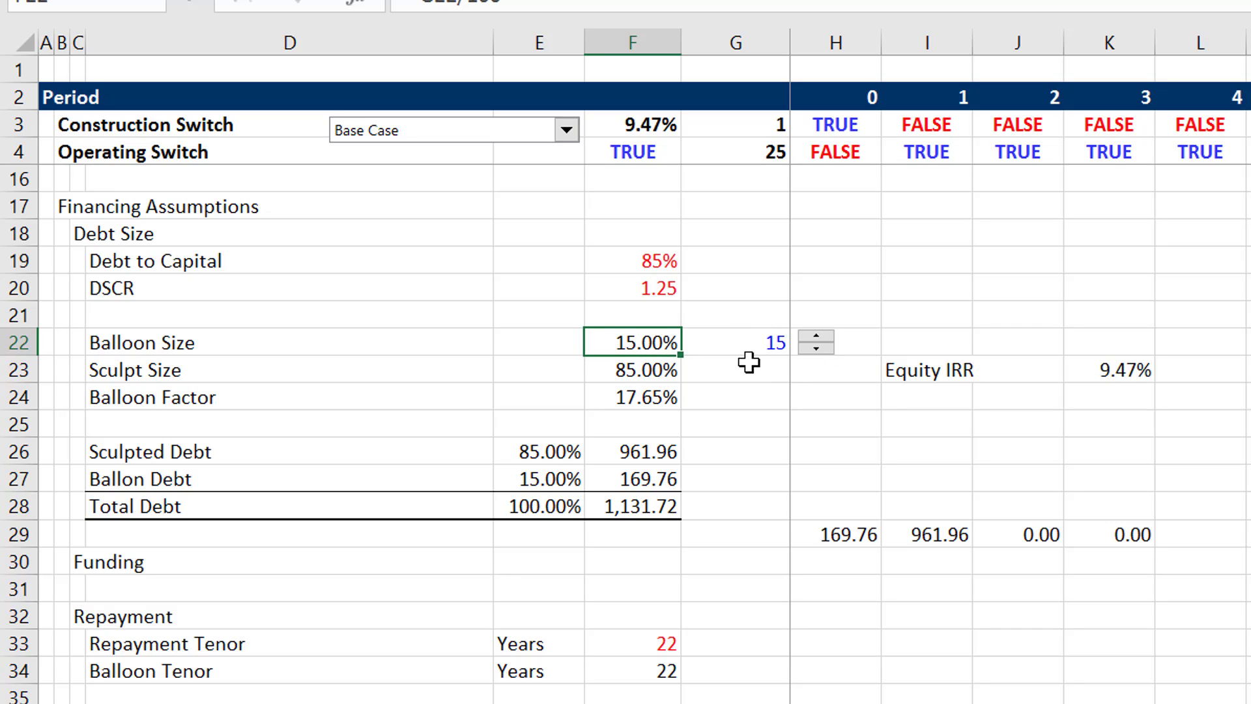
- Enter =1-F22 as the Sculpt Size formula and =F22/(1-F22) as the Balloon Factor formula
{"action": "key", "text": "Down"}
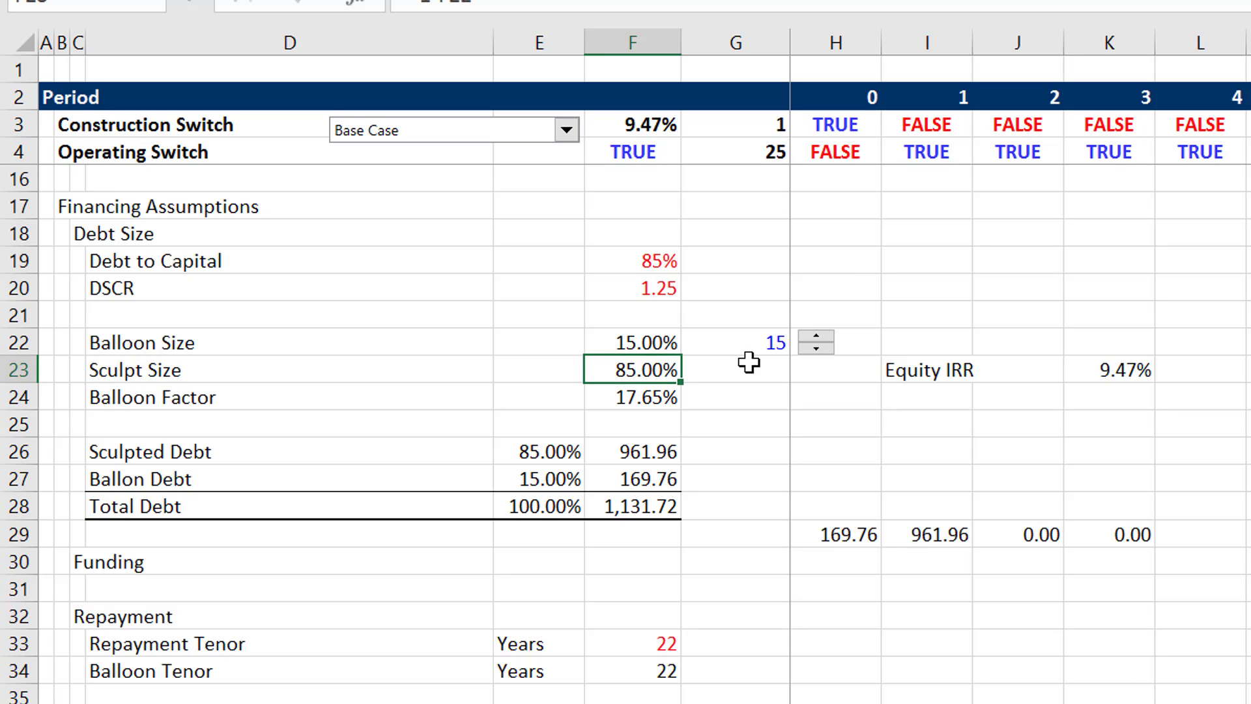
{"action": "type", "text": "=1-F22"}
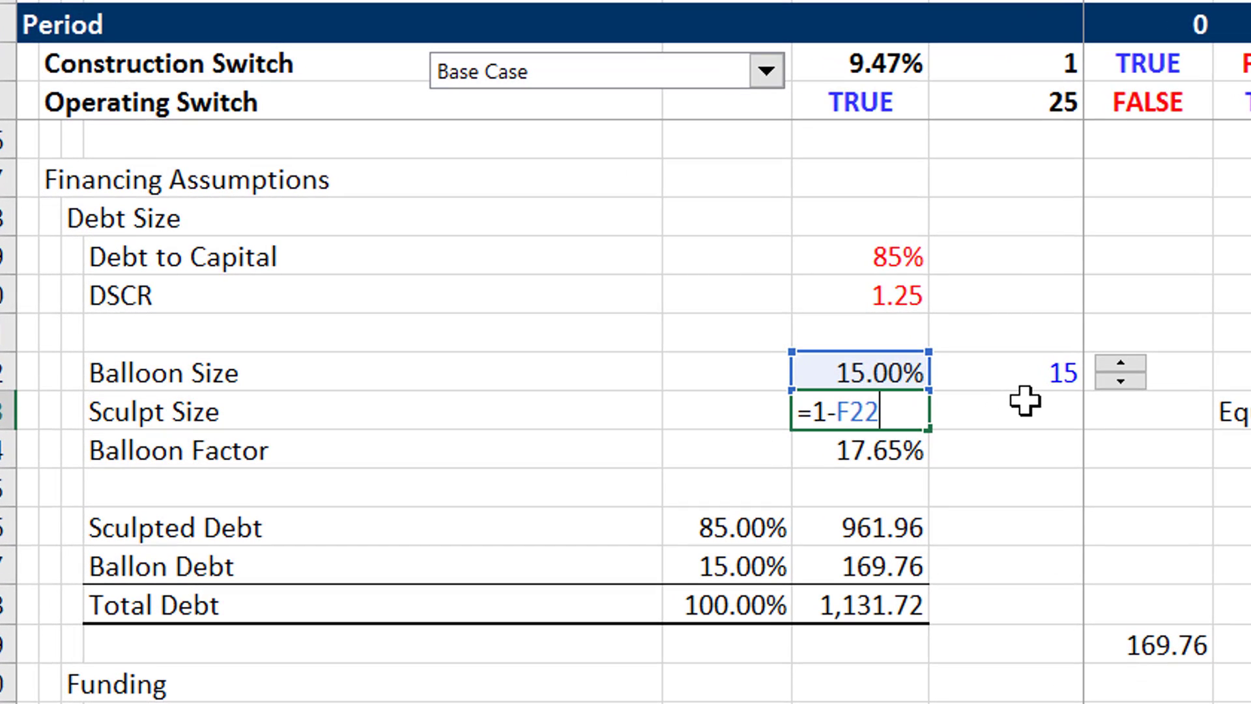
{"action": "key", "text": "Return"}
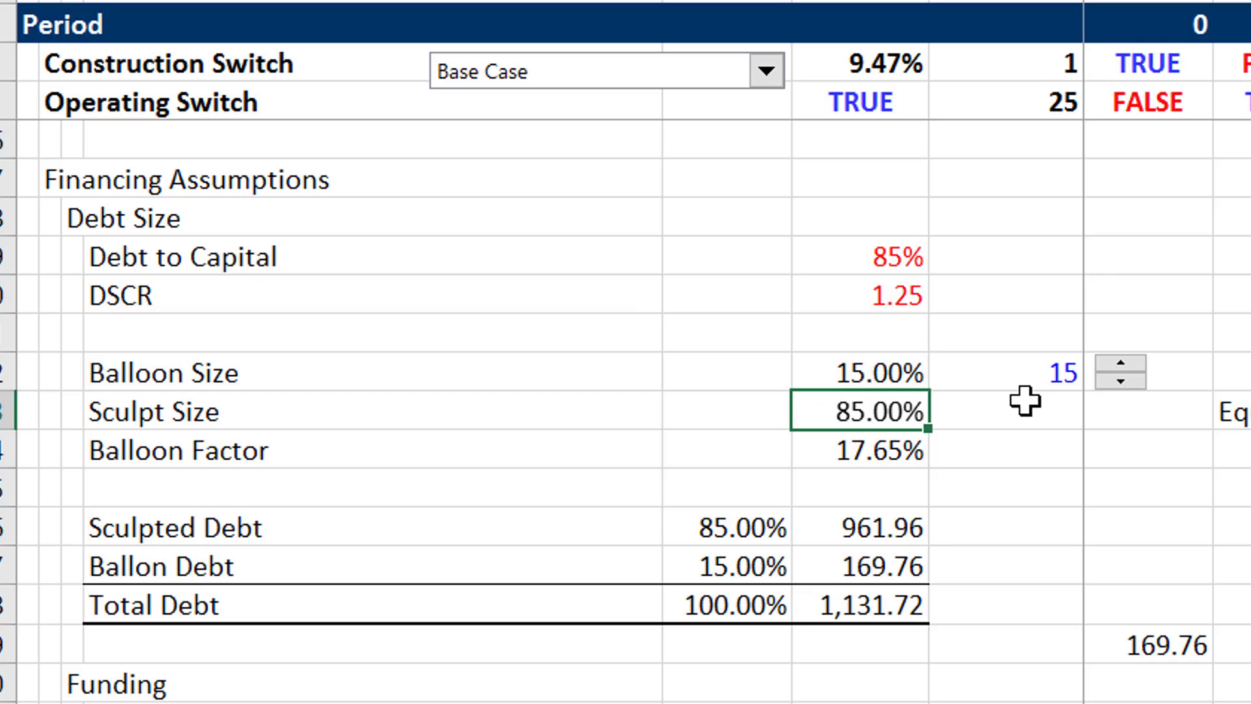
{"action": "type", "text": "=F22/(1-F22)"}
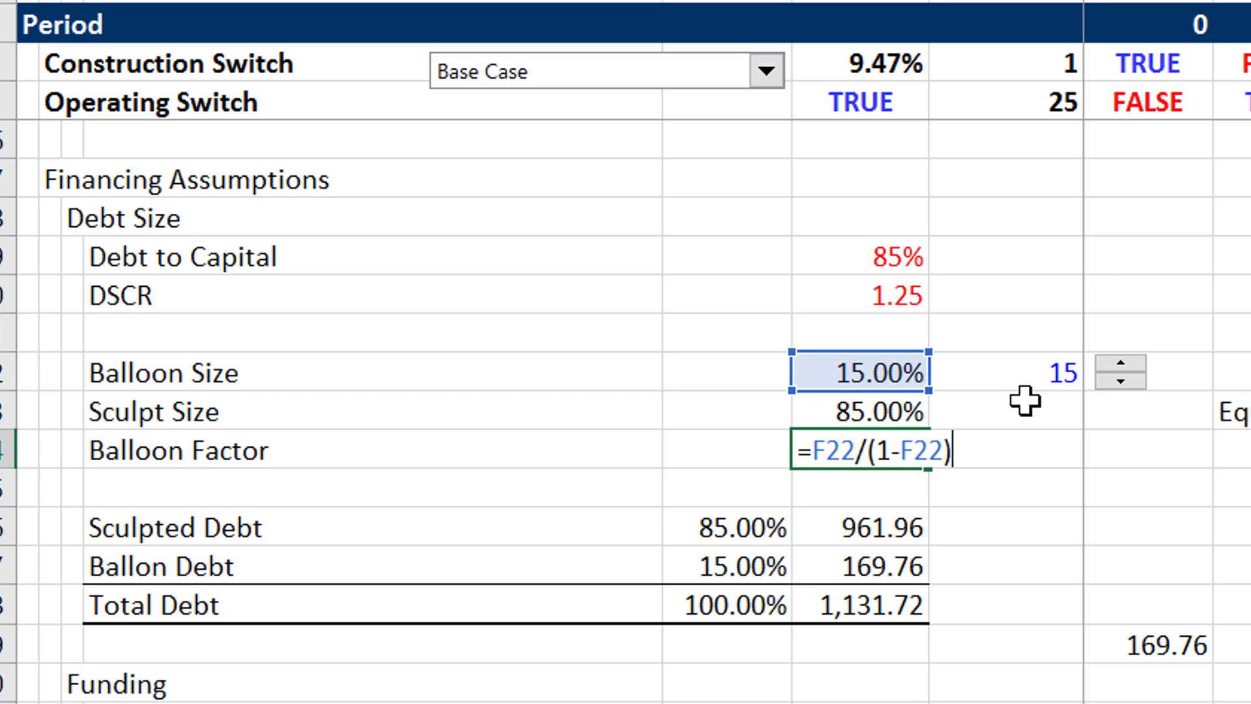
{"action": "key", "text": "Return"}
- Extend the Balloon Factor label to read "Balloon Factor -- Percent of Sculpted NPV"
{"action": "key", "text": "Up"}
{"action": "key", "text": "Left"}
{"action": "key", "text": "Left"}
{"action": "key", "text": "Left"}
{"action": "key", "text": "Right"}
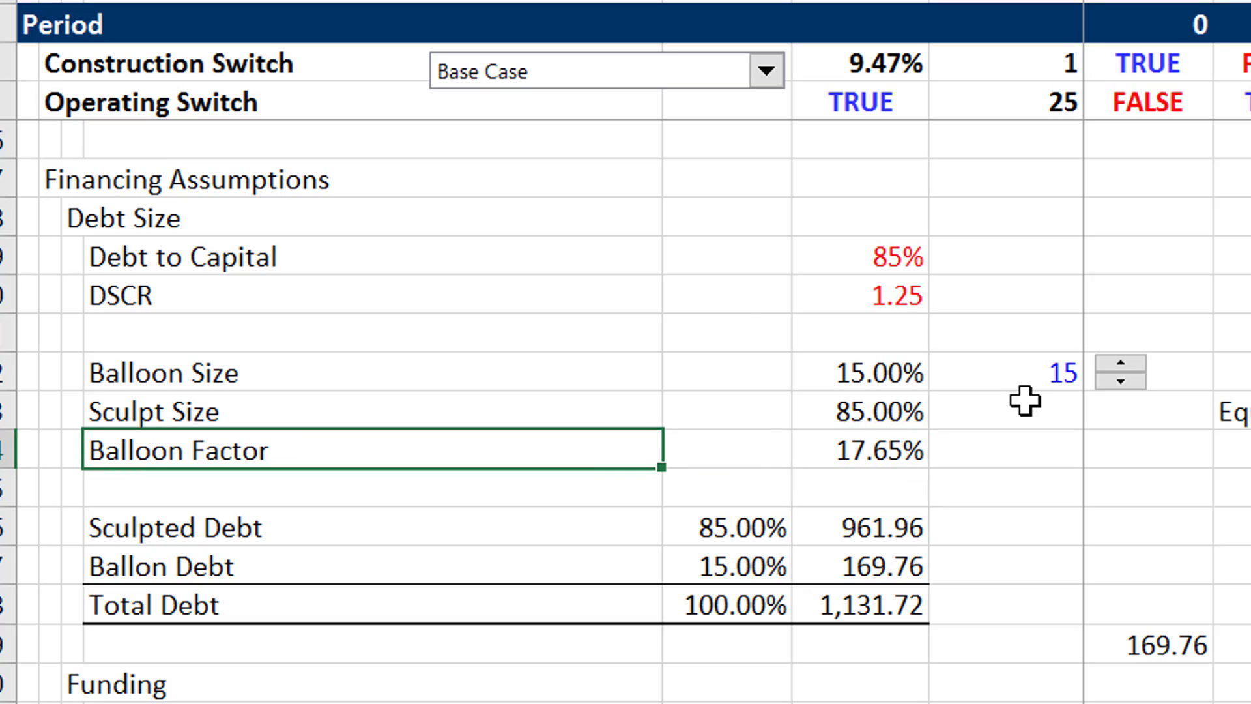
{"action": "key", "text": "F2"}
{"action": "type", "text": "a"}
{"action": "key", "text": "BackSpace"}
{"action": "type", "text": "-- Percent of S"}
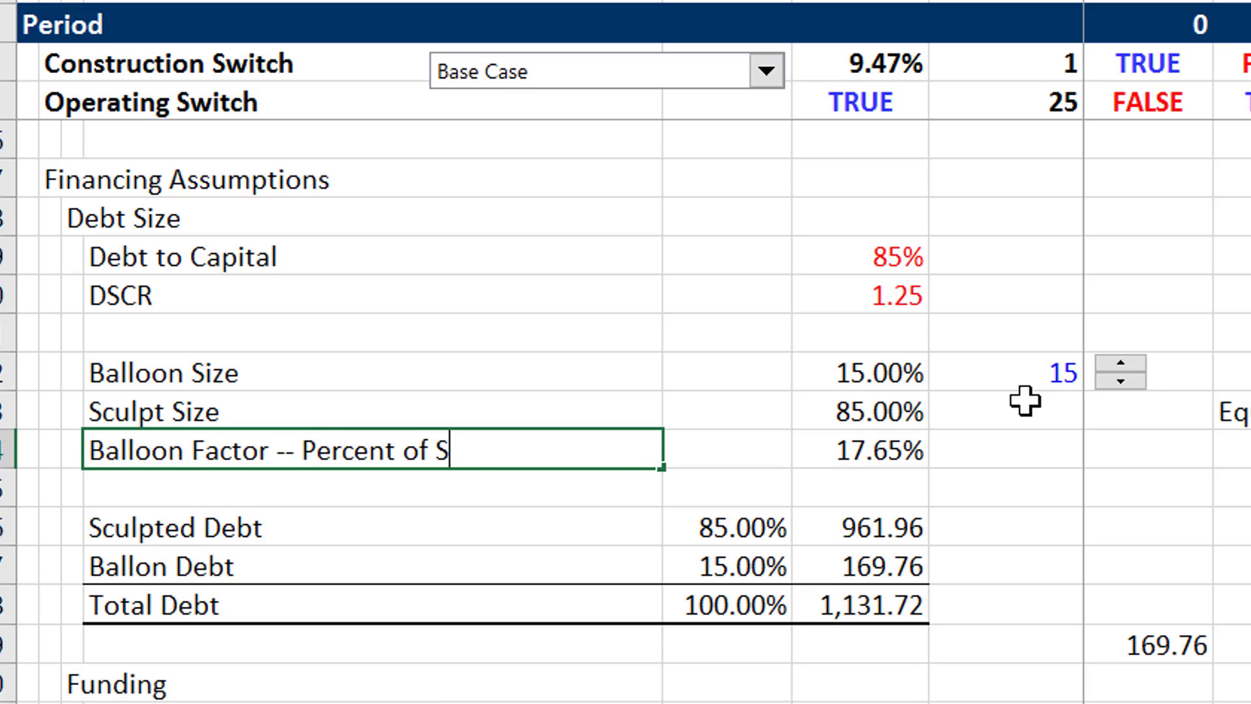
{"action": "type", "text": "culpted NPV"}
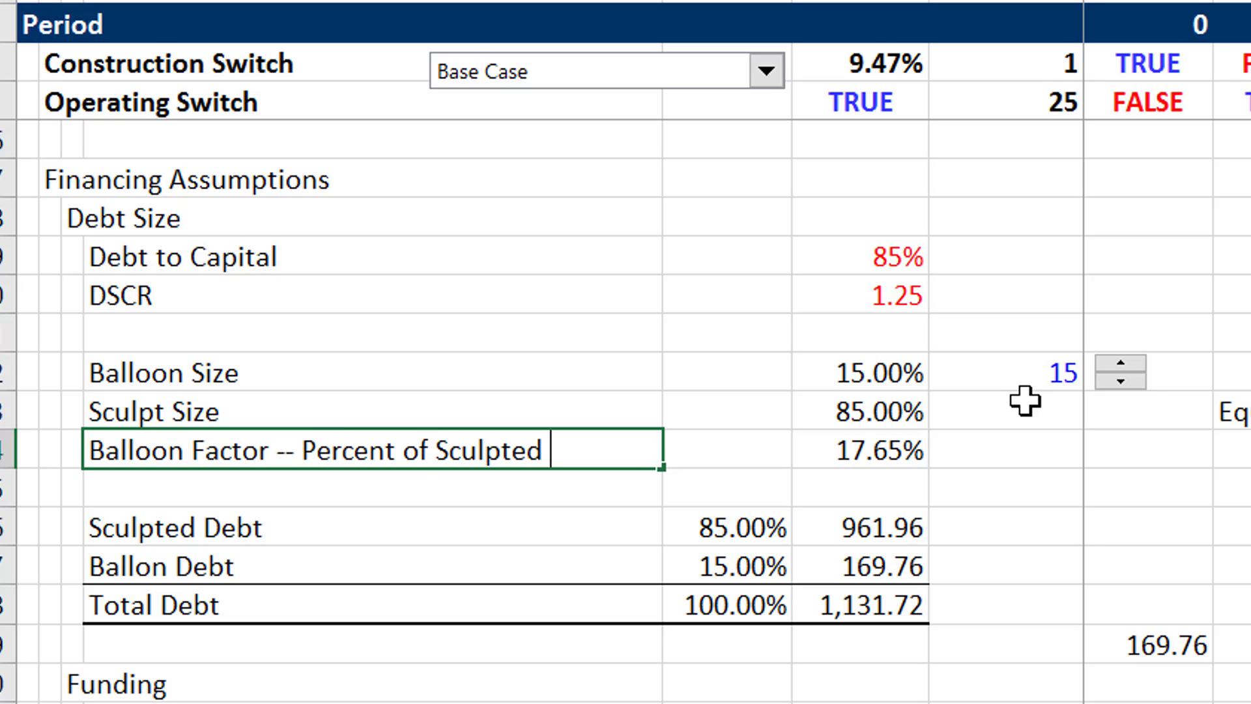
{"action": "key", "text": "Return"}
- Inspect the Balloon Factor cell and the formulas behind the Sculpted Debt and Ballon Debt amounts
{"action": "key", "text": "Up"}
{"action": "key", "text": "Right"}
{"action": "key", "text": "Right"}
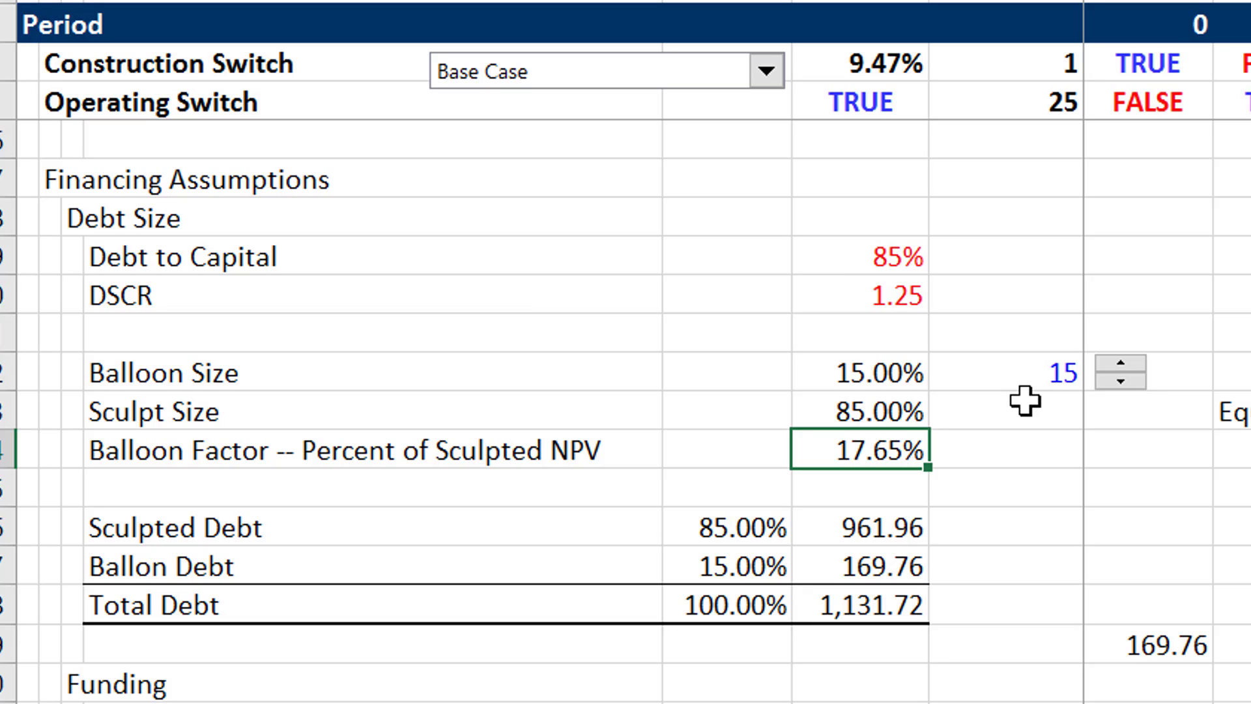
{"action": "key", "text": "Down"}
{"action": "key", "text": "Down"}
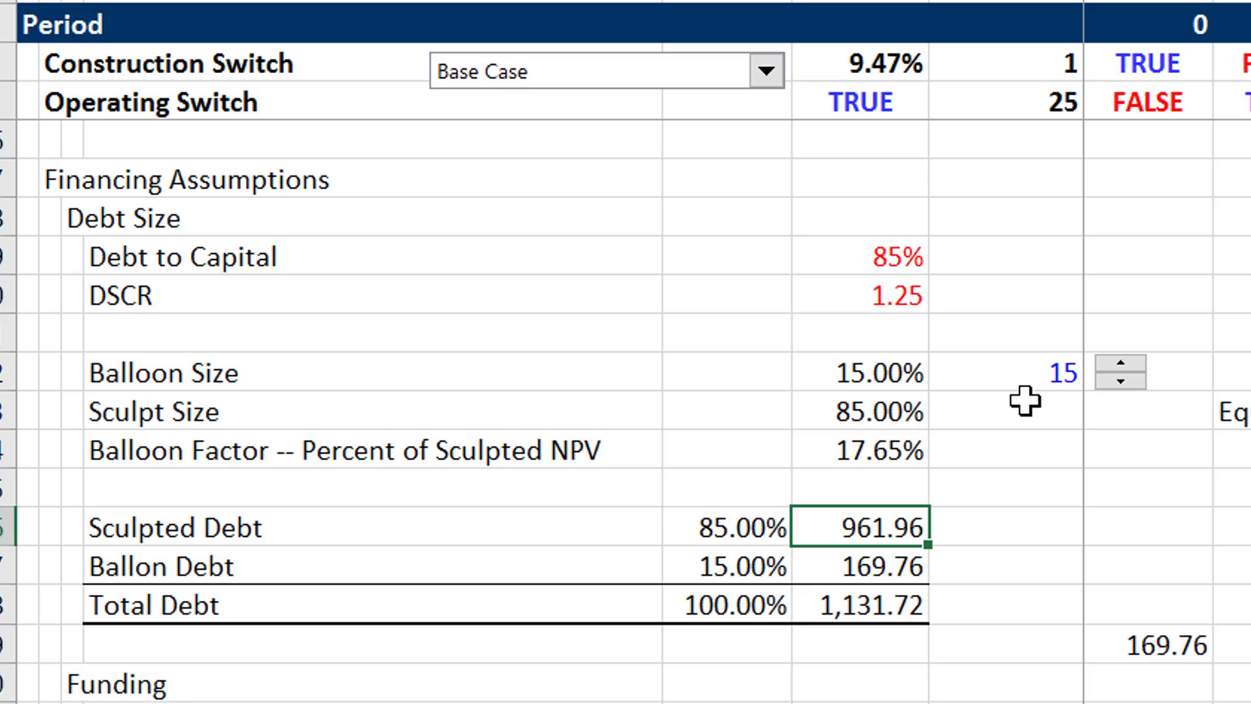
{"action": "key", "text": "F2"}
{"action": "key", "text": "Escape"}
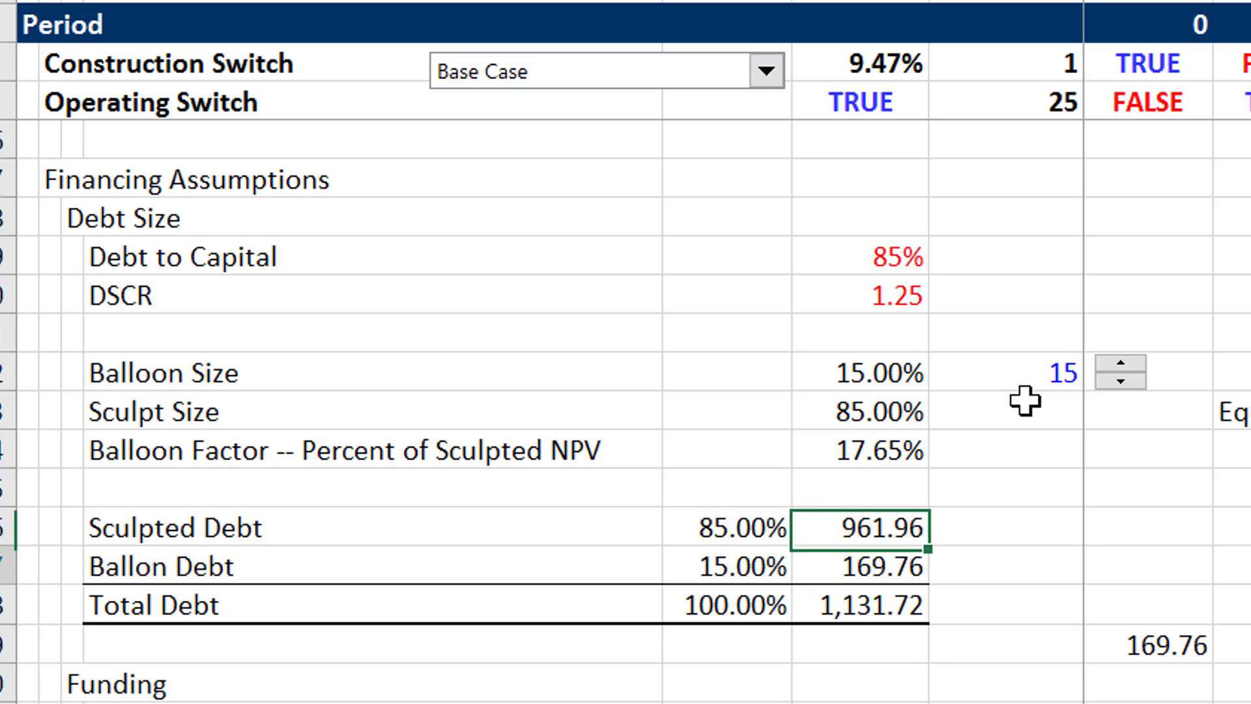
{"action": "key", "text": "Down"}
{"action": "key", "text": "F2"}
{"action": "key", "text": "Escape"}
{"action": "key", "text": "Down"}
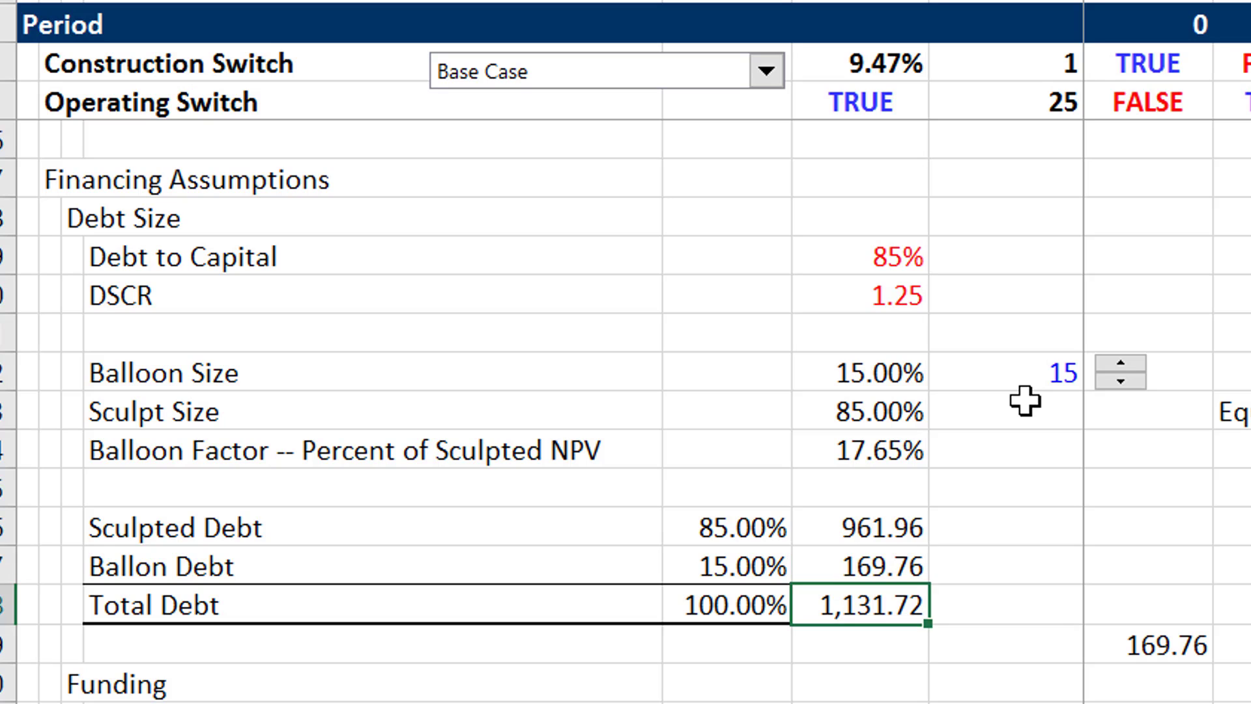
- Examine the debt amounts along with the repayment tenor and debt-to-capital constraint assumptions below them
{"action": "key", "text": "Up"}
{"action": "key", "text": "Up"}
{"action": "key", "text": "Down"}
{"action": "key", "text": "Down"}
{"action": "key", "text": "Down"}
{"action": "key", "text": "Down"}
{"action": "key", "text": "Down"}
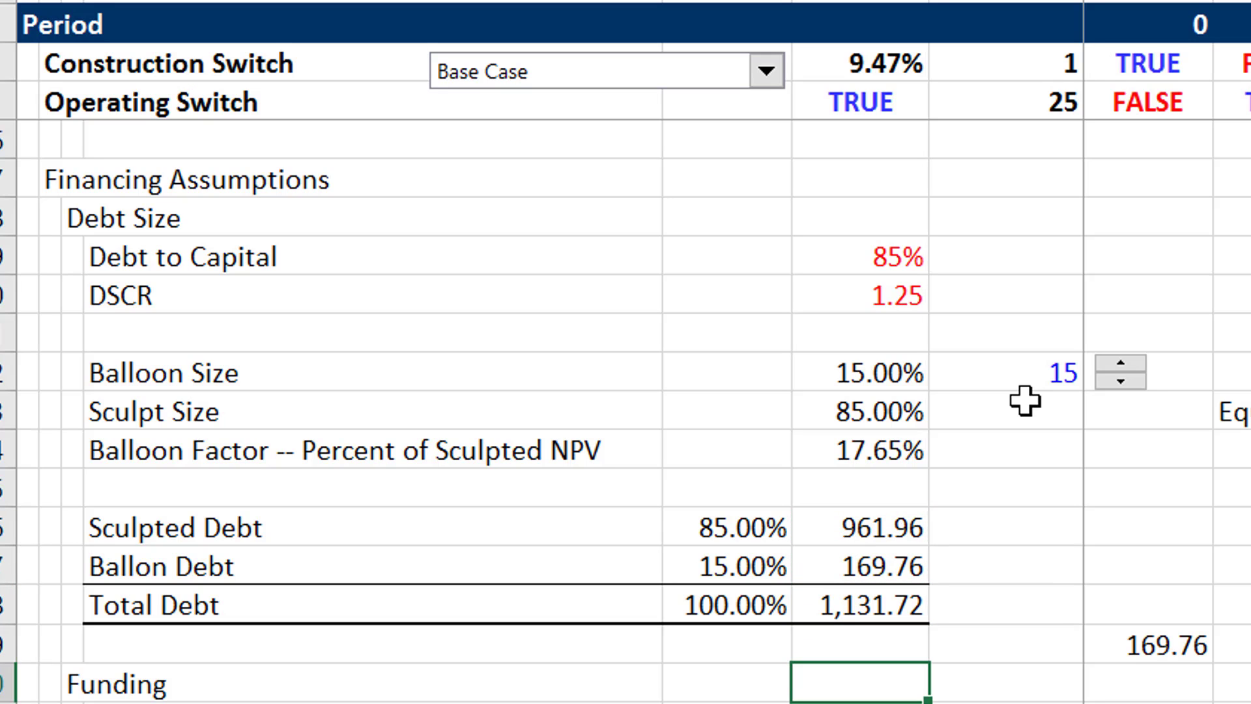
{"action": "scroll", "coordinate": [1025, 401], "scroll_direction": "down", "scroll_amount": 2}
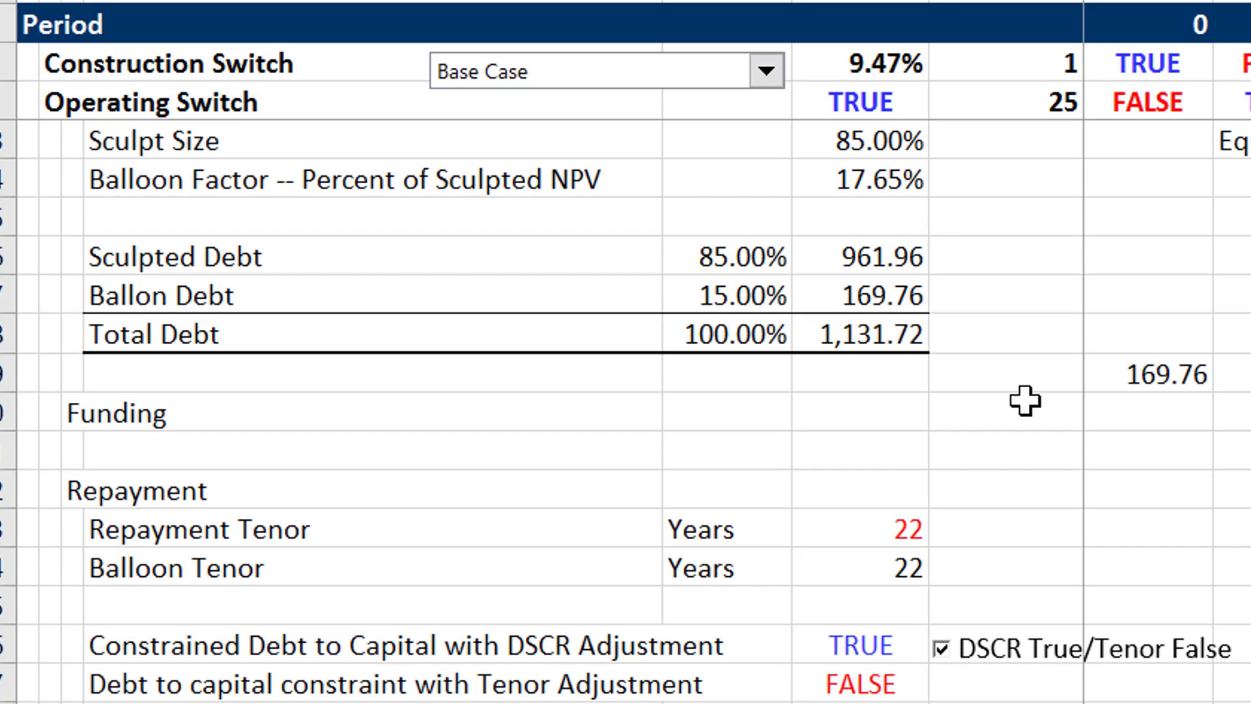
{"action": "scroll", "coordinate": [1025, 401], "scroll_direction": "down", "scroll_amount": 1}
{"action": "key", "text": "Up"}
{"action": "key", "text": "Up"}
{"action": "key", "text": "Up"}
{"action": "key", "text": "Up"}
{"action": "key", "text": "Up"}
{"action": "key", "text": "Up"}
{"action": "key", "text": "Up"}
{"action": "key", "text": "Up"}
{"action": "key", "text": "Up"}
{"action": "key", "text": "Up"}
{"action": "key", "text": "Up"}
{"action": "key", "text": "Up"}
{"action": "key", "text": "Up"}
{"action": "key", "text": "Up"}
{"action": "key", "text": "Up"}
{"action": "key", "text": "Up"}
{"action": "key", "text": "Up"}
{"action": "key", "text": "Up"}
{"action": "key", "text": "Up"}
{"action": "key", "text": "Up"}
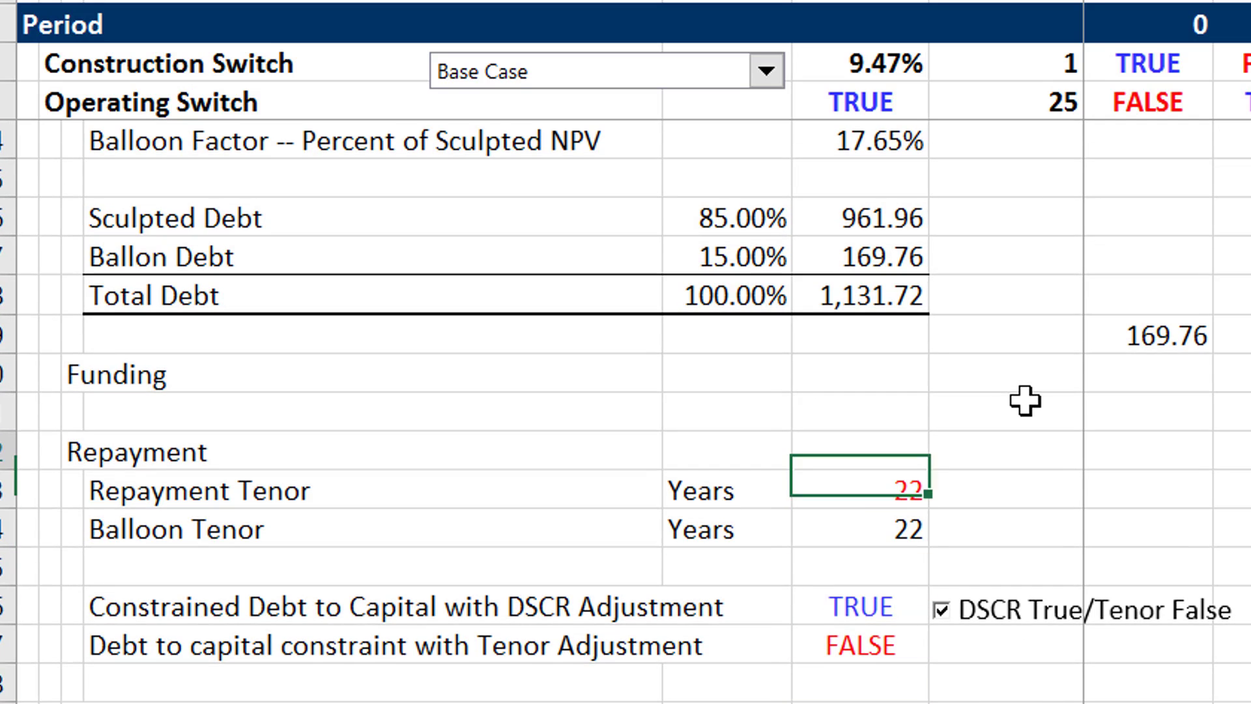
{"action": "key", "text": "Down"}
{"action": "key", "text": "Down"}
{"action": "key", "text": "Down"}
{"action": "key", "text": "Down"}
{"action": "key", "text": "Down"}
{"action": "key", "text": "Down"}
{"action": "key", "text": "Down"}
{"action": "key", "text": "Down"}
{"action": "key", "text": "Down"}
{"action": "key", "text": "Down"}
{"action": "key", "text": "Down"}
{"action": "key", "text": "Down"}
{"action": "key", "text": "Down"}
{"action": "key", "text": "Down"}
{"action": "key", "text": "Down"}
{"action": "key", "text": "Down"}
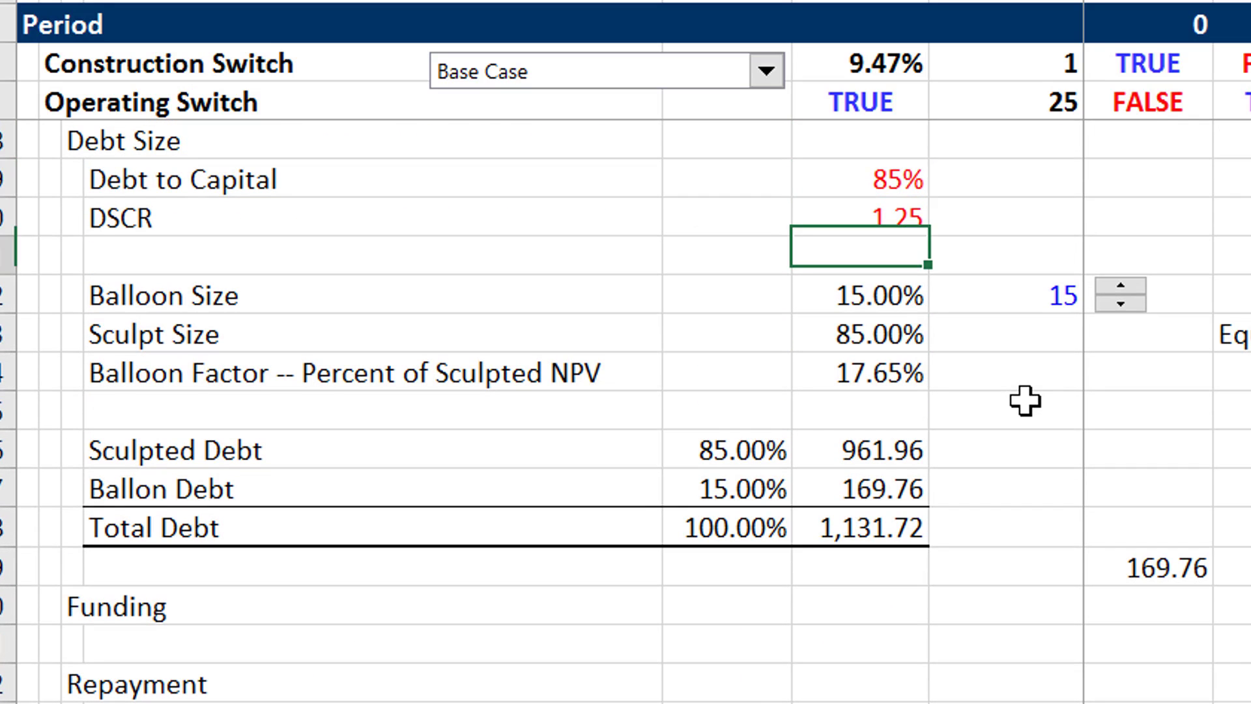
{"action": "scroll", "coordinate": [1025, 400], "scroll_direction": "down", "scroll_amount": 2}
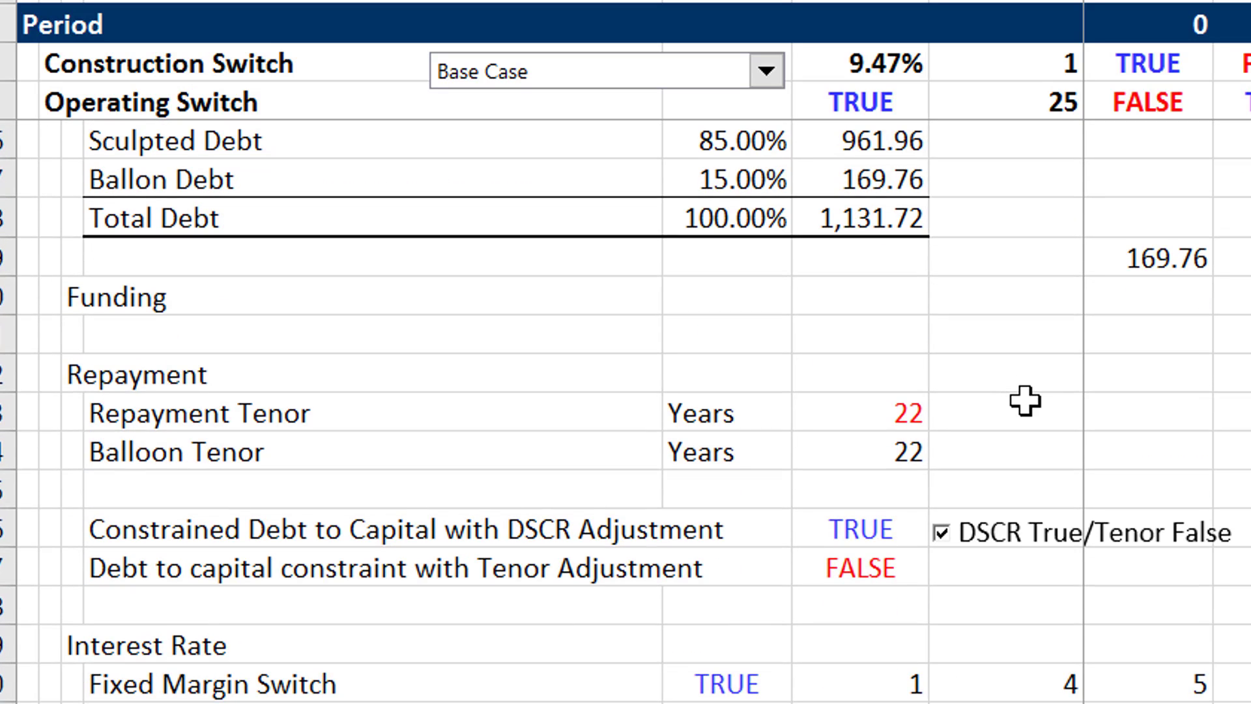
- Examine the Repayment Tenor, Balloon Tenor and the two debt-to-capital constraint switches in the Repayment section
{"action": "key", "text": "Up"}
{"action": "key", "text": "Up"}
{"action": "key", "text": "Up"}
{"action": "key", "text": "Up"}
{"action": "key", "text": "Up"}
{"action": "key", "text": "Up"}
{"action": "key", "text": "Up"}
{"action": "key", "text": "Up"}
{"action": "key", "text": "Down"}
{"action": "key", "text": "Down"}
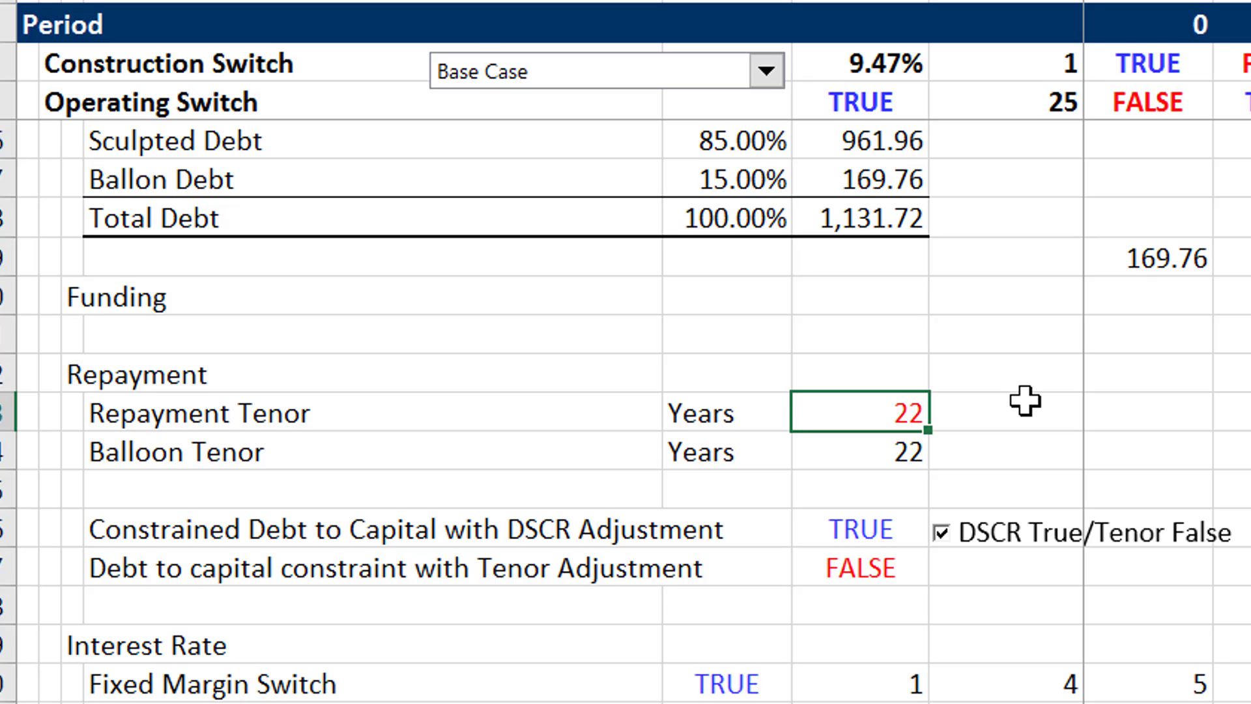
{"action": "key", "text": "Down"}
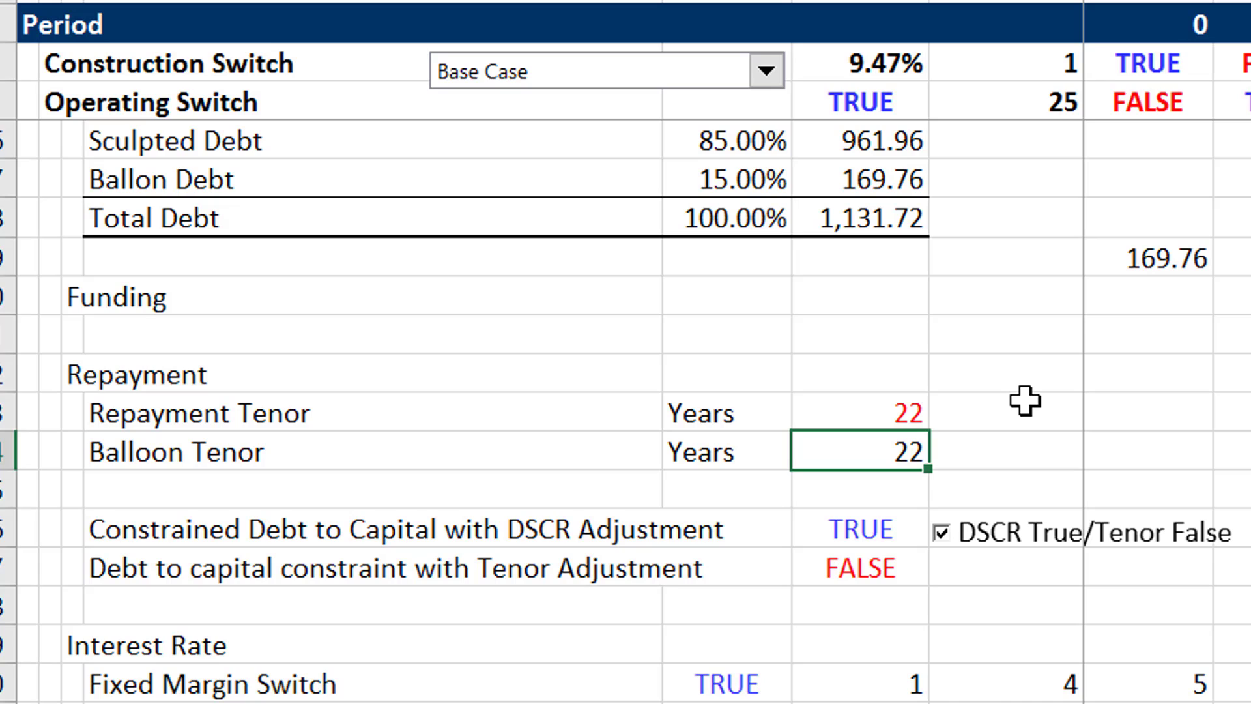
{"action": "key", "text": "Up"}
{"action": "key", "text": "Down"}
{"action": "key", "text": "Down"}
{"action": "key", "text": "Down"}
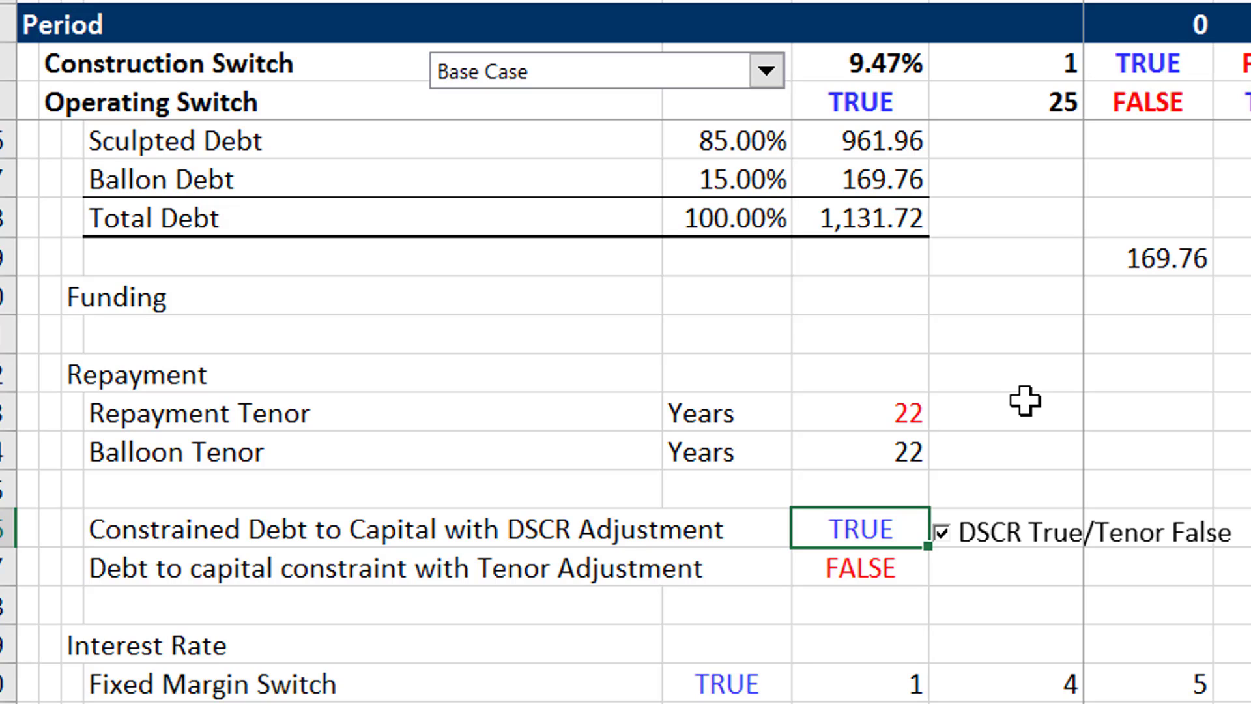
{"action": "key", "text": "Down"}
{"action": "key", "text": "Up"}
{"action": "key", "text": "Down"}
{"action": "key", "text": "Down"}
{"action": "key", "text": "Down"}
{"action": "key", "text": "Down"}
- Review the Interest Rate section from the Fixed Margin Switch through the Applied Margin to the Weighted Average Margin
{"action": "scroll", "coordinate": [1025, 399], "scroll_direction": "down", "scroll_amount": 3}
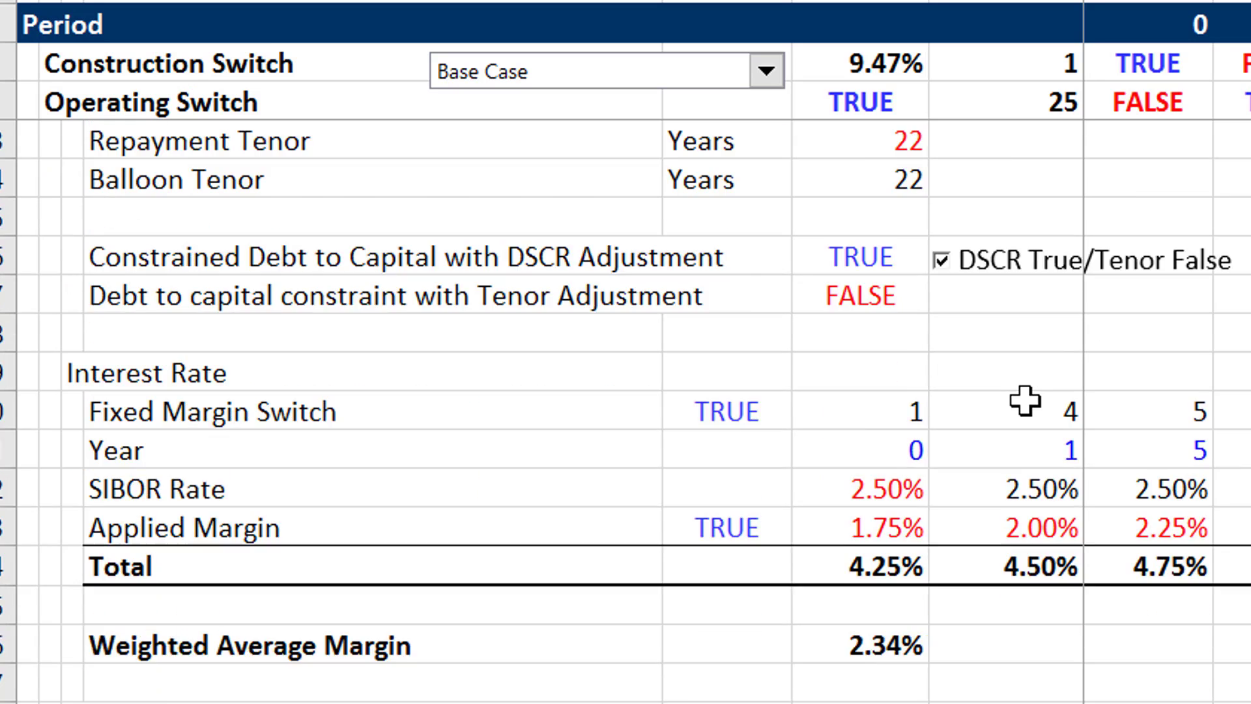
{"action": "key", "text": "ctrl+Up"}
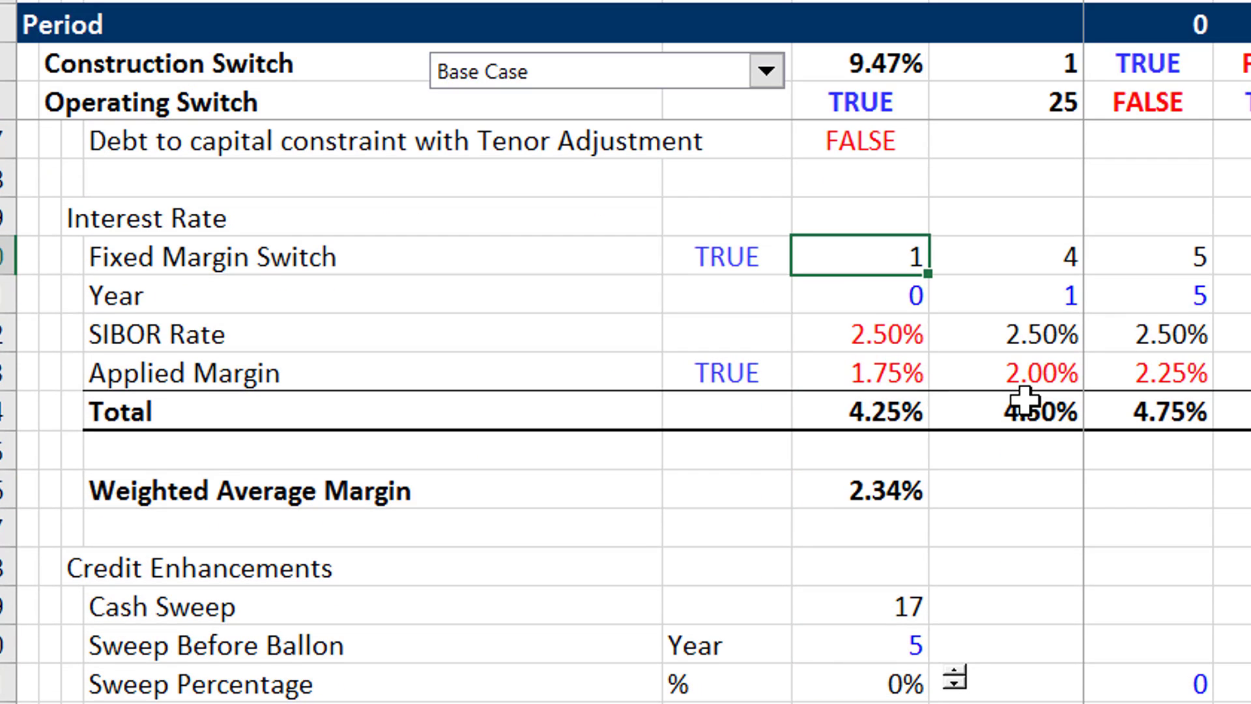
{"action": "key", "text": "Down"}
{"action": "key", "text": "Down"}
{"action": "key", "text": "Down"}
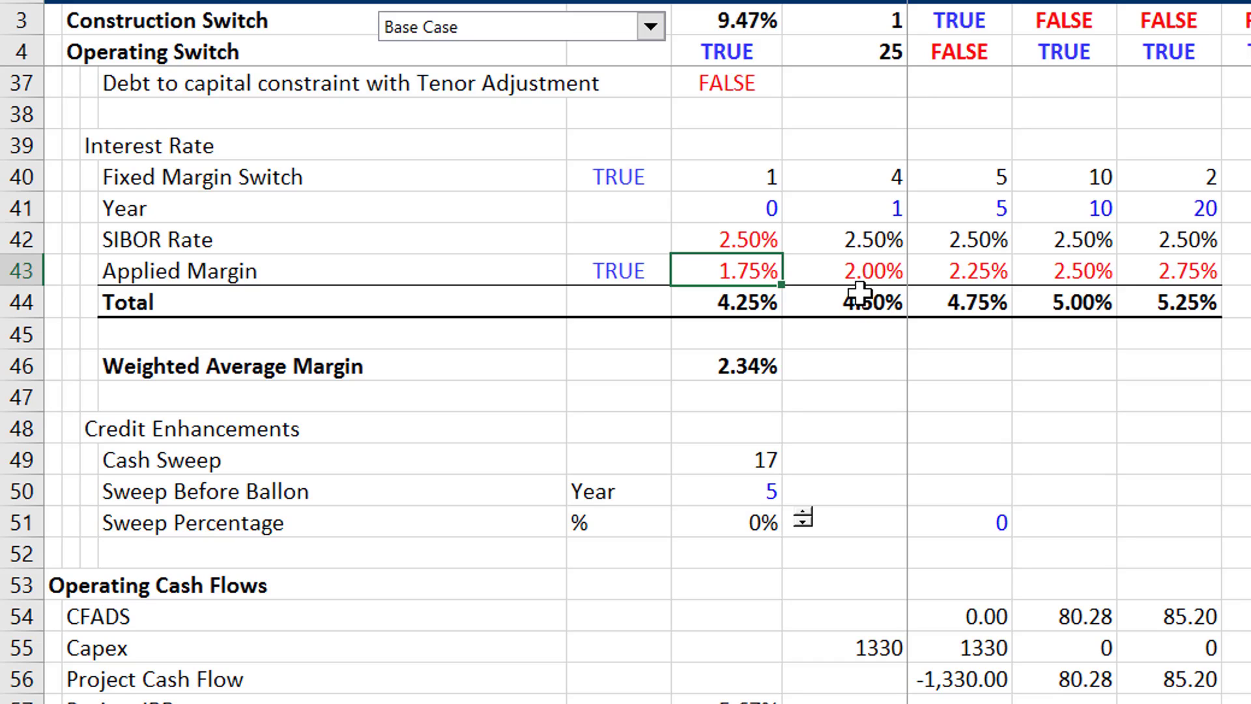
{"action": "key", "text": "Down"}
{"action": "key", "text": "Down"}
{"action": "key", "text": "Down"}
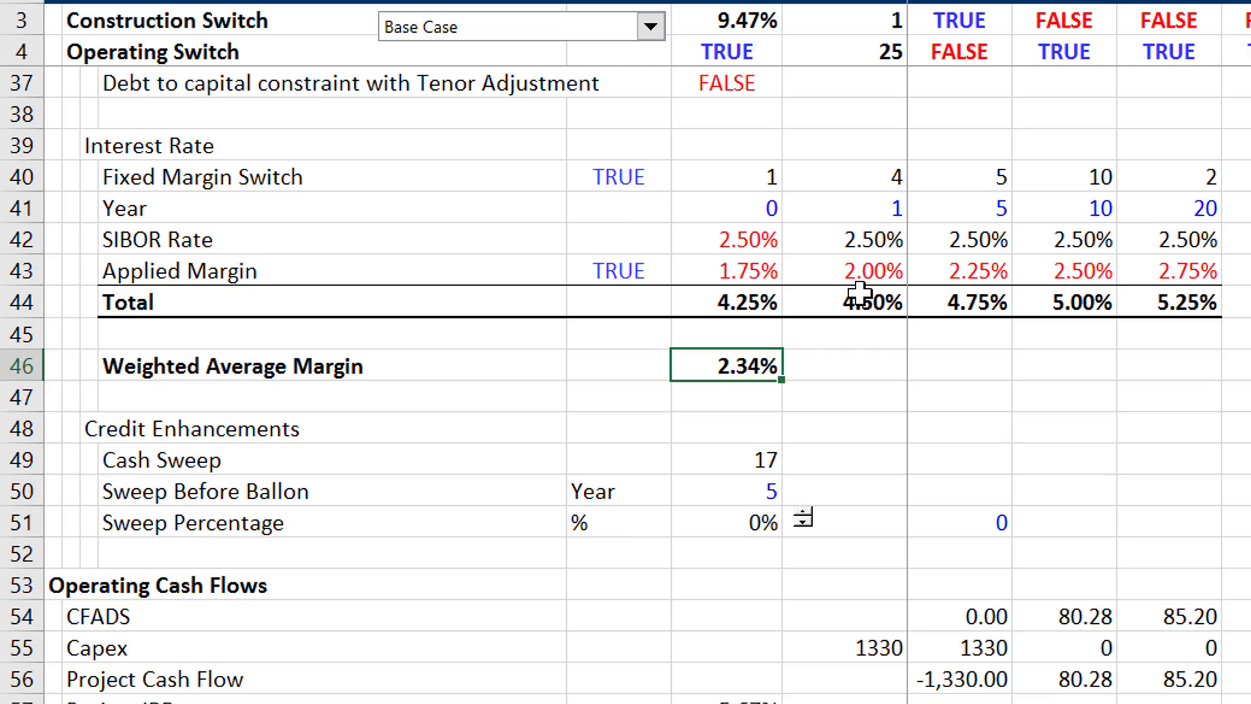
{"action": "key", "text": "Down"}
{"action": "key", "text": "Down"}
{"action": "key", "text": "Up"}
{"action": "key", "text": "Up"}
{"action": "key", "text": "Up"}
{"action": "key", "text": "Up"}
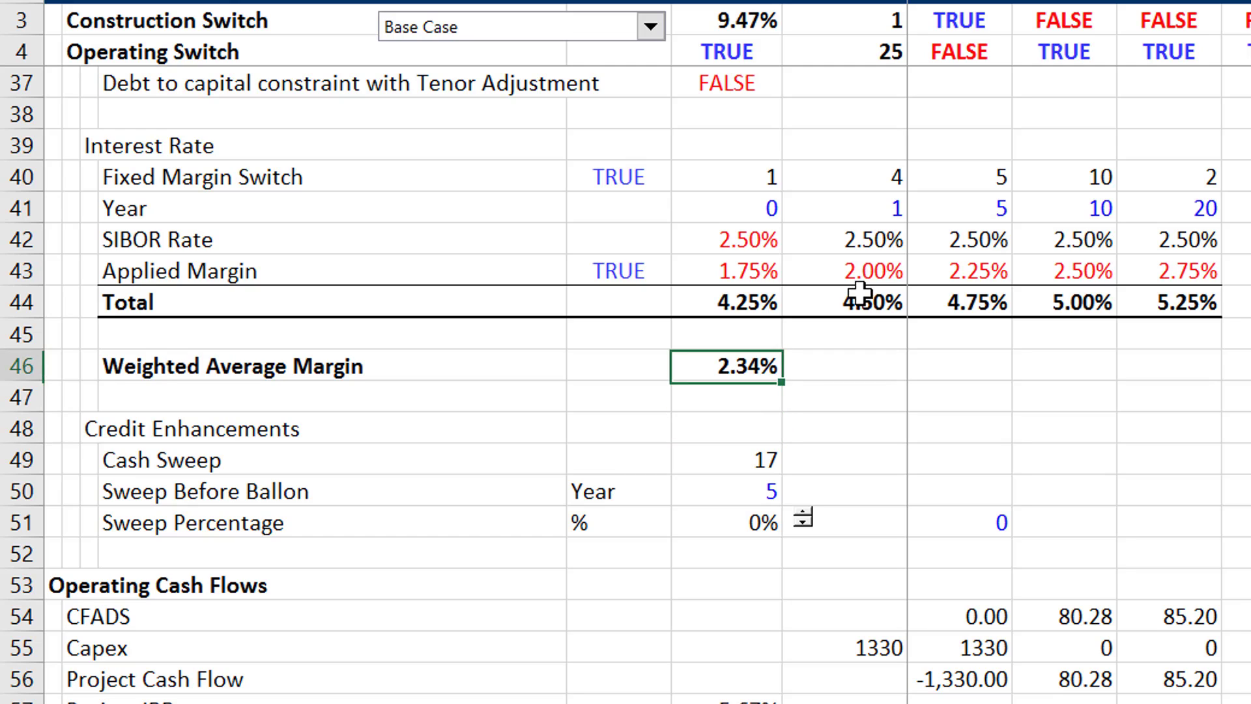
- Examine the SIBOR Rate row across all the year columns of the Interest Rate table
{"action": "key", "text": "Up"}
{"action": "key", "text": "Up"}
{"action": "key", "text": "Right"}
{"action": "key", "text": "Right"}
{"action": "key", "text": "Right"}
{"action": "key", "text": "Right"}
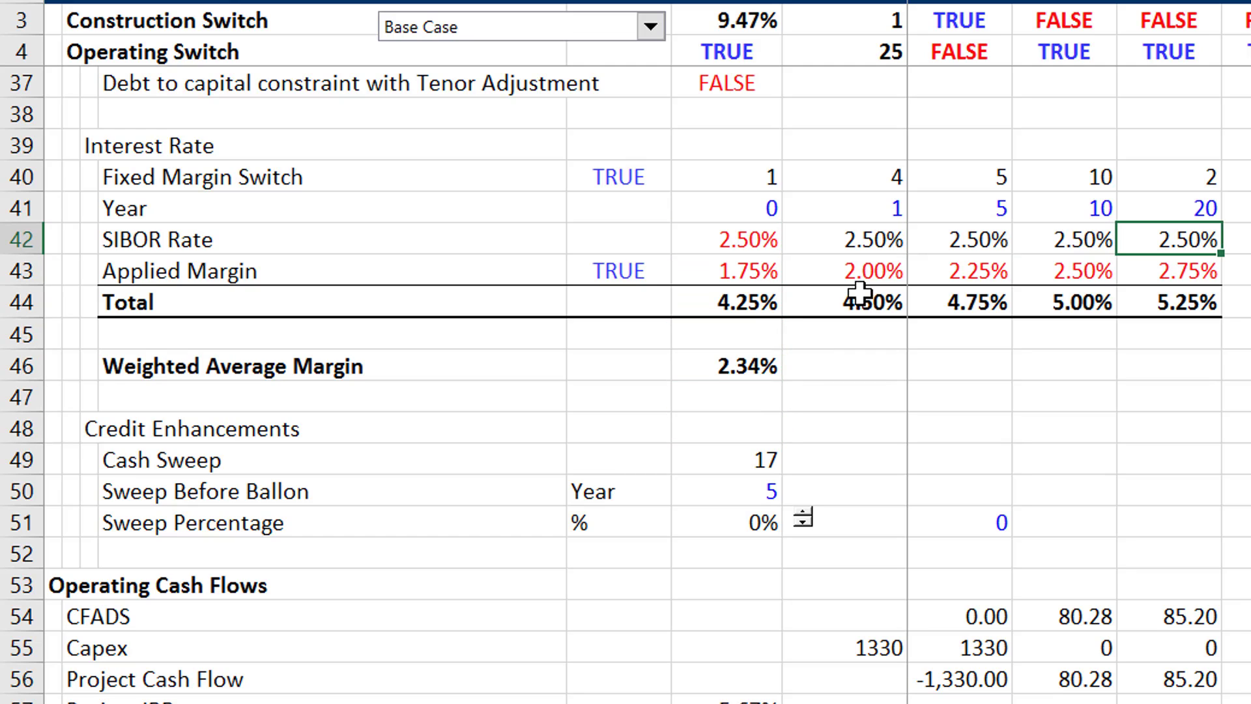
{"action": "key", "text": "Left"}
{"action": "key", "text": "Left"}
{"action": "key", "text": "Left"}
{"action": "key", "text": "Left"}
{"action": "key", "text": "Down"}
{"action": "key", "text": "Down"}
{"action": "key", "text": "Down"}
{"action": "key", "text": "Down"}
{"action": "key", "text": "Down"}
{"action": "key", "text": "Down"}
{"action": "key", "text": "Down"}
{"action": "key", "text": "Down"}
{"action": "key", "text": "Down"}
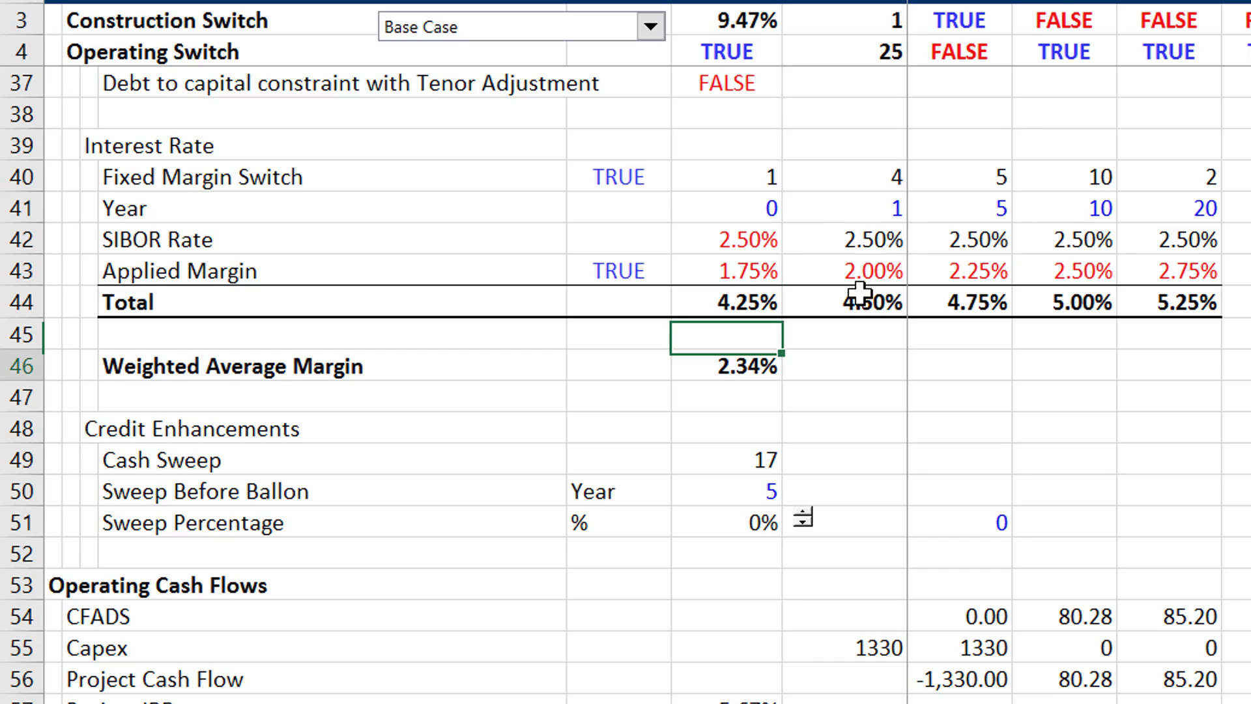
- Examine the Sweep Percentage under Credit Enhancements and the Project IRR under Operating Cash Flows
{"action": "key", "text": "Down"}
{"action": "key", "text": "Down"}
{"action": "key", "text": "Down"}
{"action": "key", "text": "Down"}
{"action": "key", "text": "Down"}
{"action": "key", "text": "Down"}
{"action": "key", "text": "Down"}
{"action": "key", "text": "Down"}
{"action": "key", "text": "Down"}
{"action": "key", "text": "Down"}
{"action": "key", "text": "Down"}
{"action": "key", "text": "Down"}
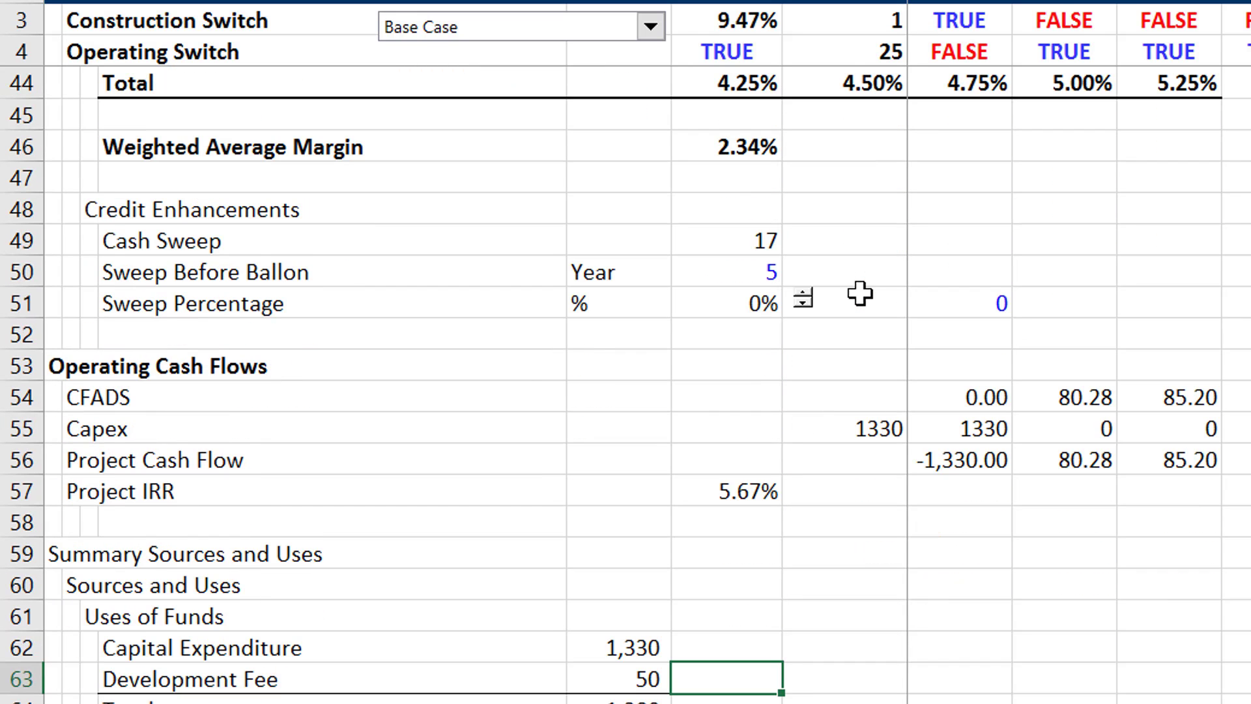
{"action": "key", "text": "Up"}
{"action": "key", "text": "Up"}
{"action": "key", "text": "Up"}
{"action": "key", "text": "Up"}
{"action": "key", "text": "Up"}
{"action": "key", "text": "Up"}
{"action": "key", "text": "Up"}
{"action": "key", "text": "Up"}
{"action": "key", "text": "Up"}
{"action": "key", "text": "Up"}
{"action": "key", "text": "Up"}
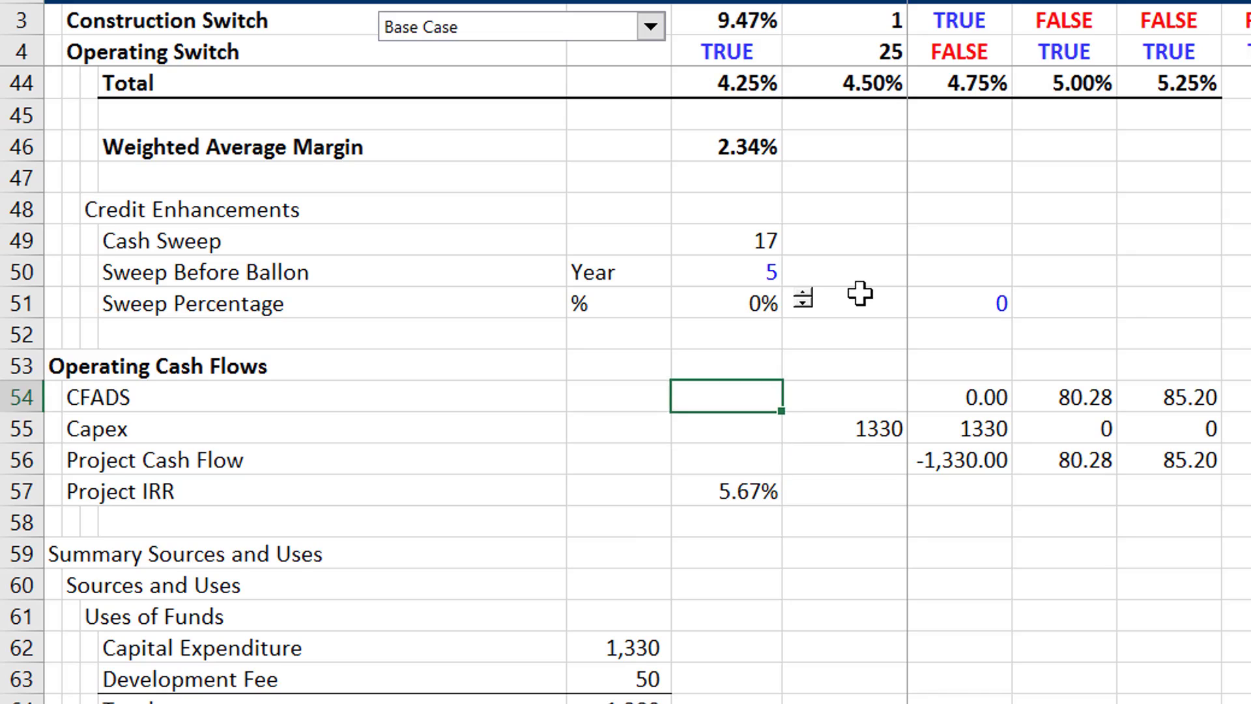
{"action": "key", "text": "Up"}
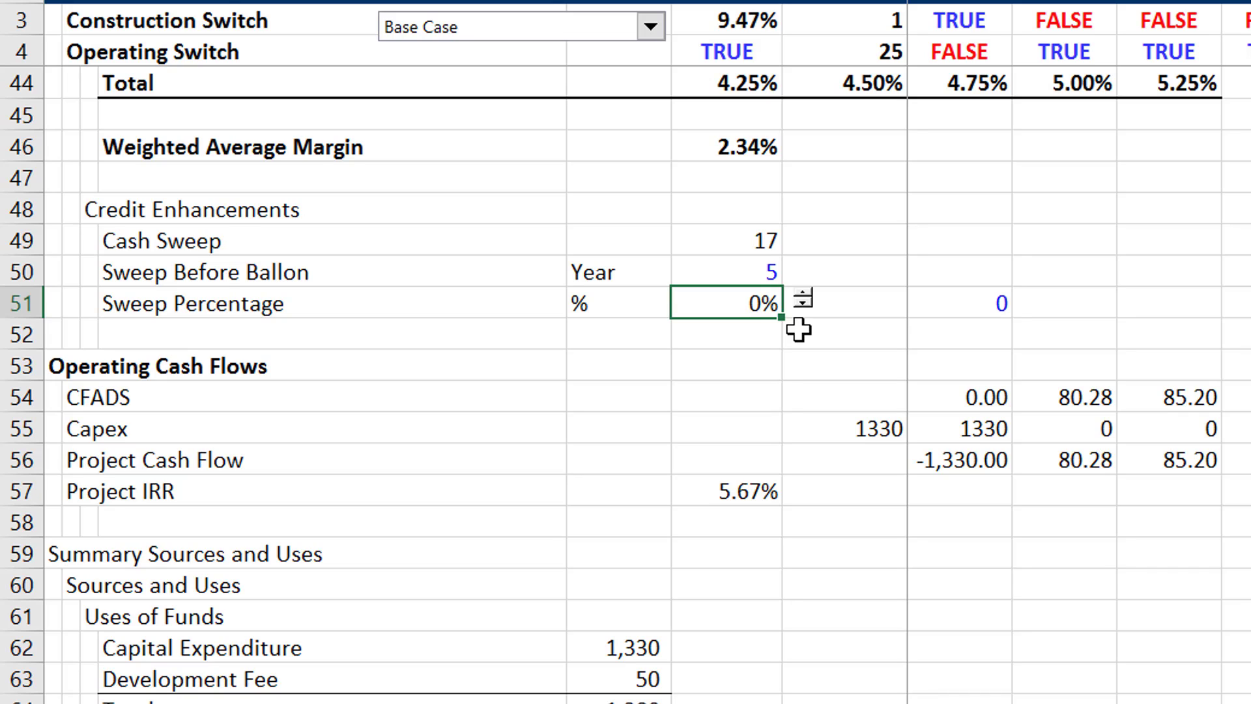
{"action": "key", "text": "Down"}
{"action": "key", "text": "Down"}
{"action": "key", "text": "Down"}
{"action": "key", "text": "Down"}
{"action": "key", "text": "Down"}
{"action": "key", "text": "Down"}
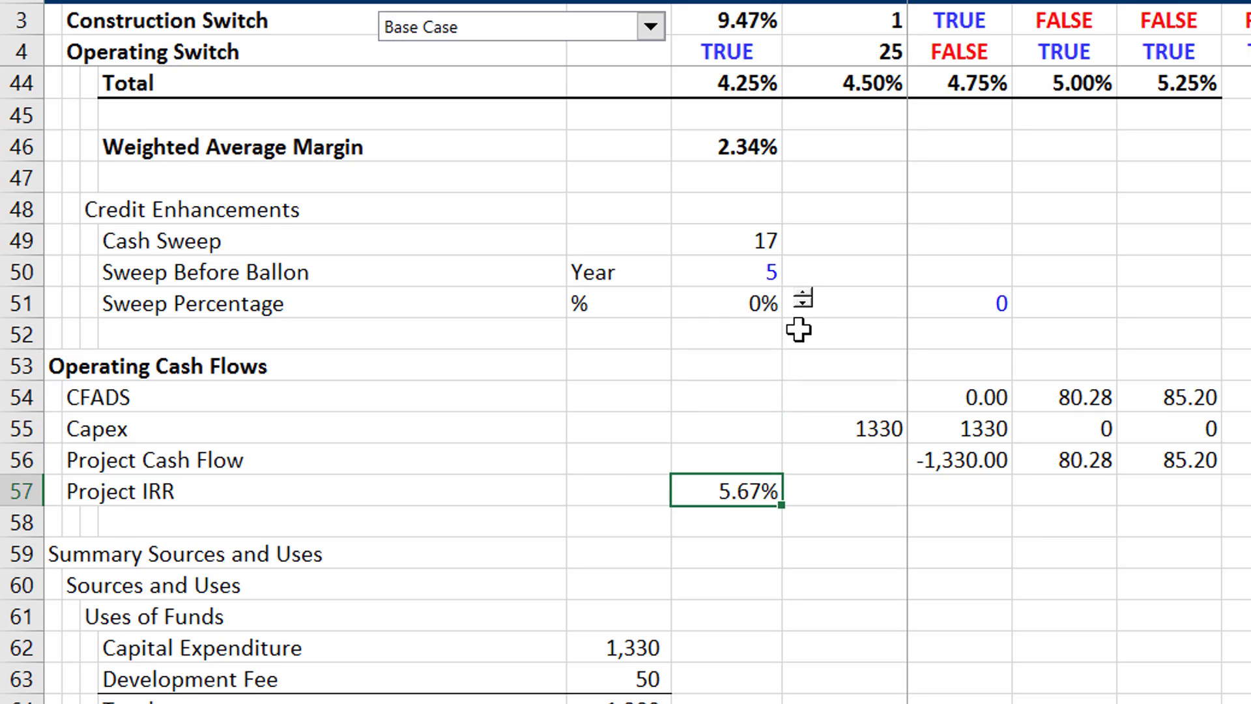
- Review the Sources and Uses summary and inspect the formula behind the Sculpted Debt amount under Sources
{"action": "key", "text": "Down"}
{"action": "key", "text": "Down"}
{"action": "key", "text": "Down"}
{"action": "key", "text": "Down"}
{"action": "key", "text": "Down"}
{"action": "key", "text": "Down"}
{"action": "key", "text": "Down"}
{"action": "key", "text": "Down"}
{"action": "key", "text": "Down"}
{"action": "key", "text": "Down"}
{"action": "key", "text": "Down"}
{"action": "key", "text": "Down"}
{"action": "key", "text": "Down"}
{"action": "key", "text": "Down"}
{"action": "key", "text": "Down"}
{"action": "key", "text": "Down"}
{"action": "key", "text": "Down"}
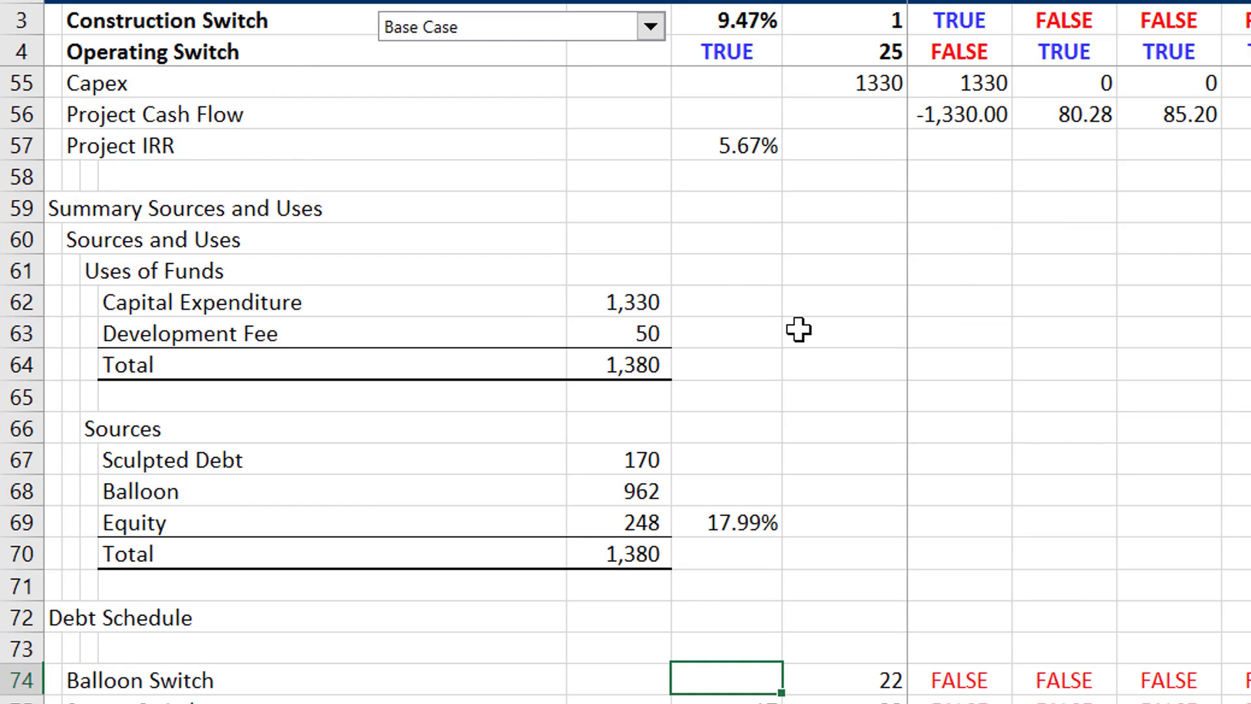
{"action": "key", "text": "Down"}
{"action": "key", "text": "Up"}
{"action": "key", "text": "Up"}
{"action": "key", "text": "Up"}
{"action": "key", "text": "Up"}
{"action": "key", "text": "Up"}
{"action": "key", "text": "Up"}
{"action": "key", "text": "Up"}
{"action": "key", "text": "Up"}
{"action": "key", "text": "Up"}
{"action": "key", "text": "Up"}
{"action": "key", "text": "Up"}
{"action": "key", "text": "Up"}
{"action": "key", "text": "Up"}
{"action": "key", "text": "Up"}
{"action": "key", "text": "Down"}
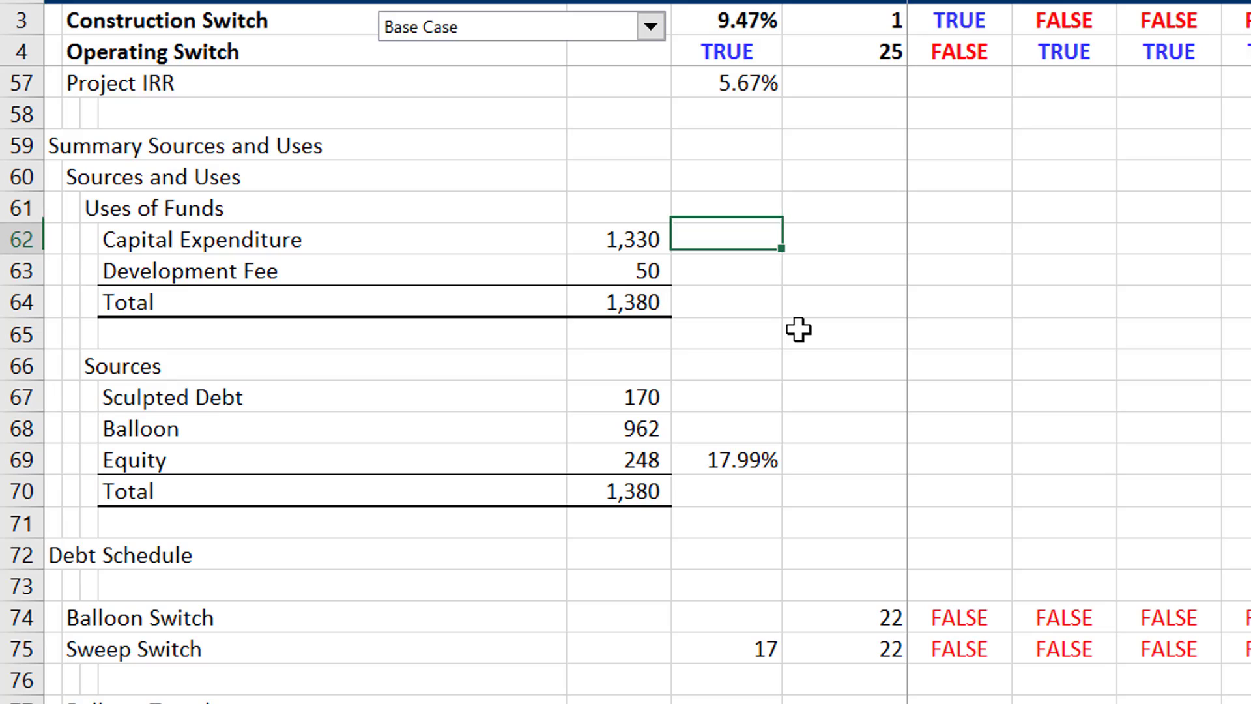
{"action": "key", "text": "Left"}
{"action": "key", "text": "Down"}
{"action": "key", "text": "Down"}
{"action": "key", "text": "Down"}
{"action": "key", "text": "Down"}
{"action": "key", "text": "Down"}
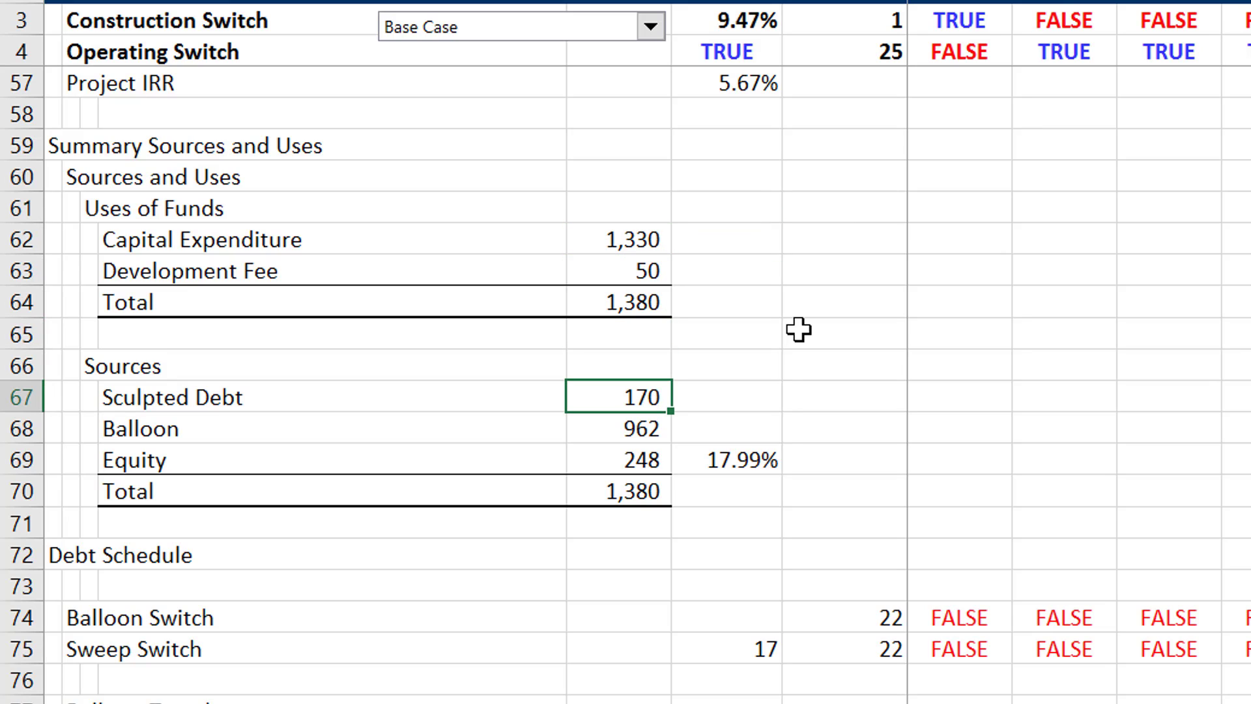
{"action": "key", "text": "F2"}
{"action": "key", "text": "Escape"}
- Rename the Sculpted Debt label under Sources to "Ballon Debt"
{"action": "key", "text": "Down"}
{"action": "key", "text": "Left"}
{"action": "key", "text": "Left"}
{"action": "key", "text": "Up"}
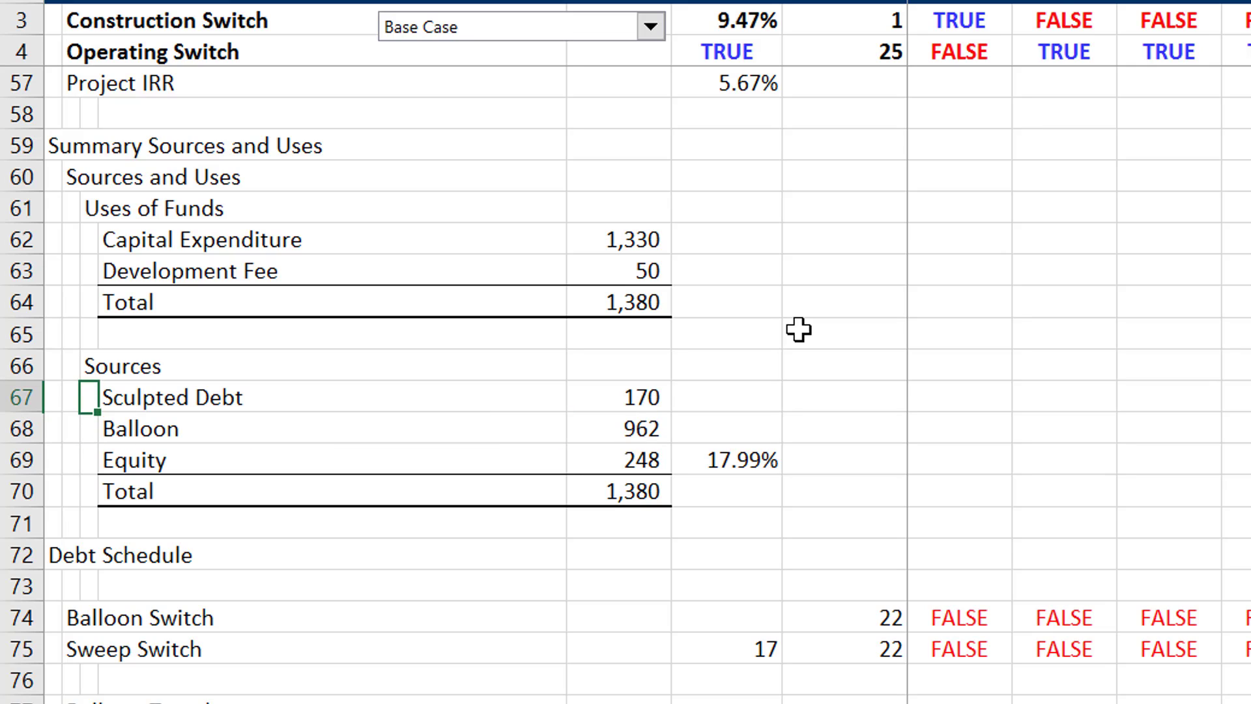
{"action": "key", "text": "Right"}
{"action": "type", "text": "Balloon"}
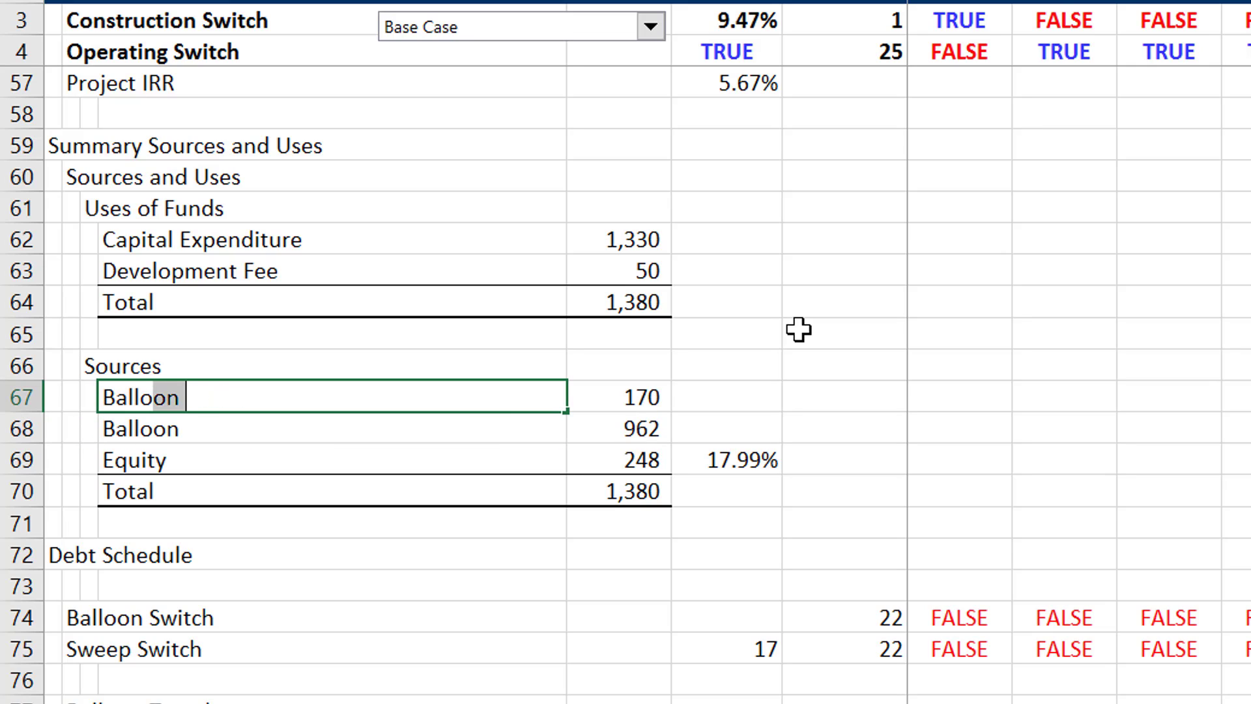
{"action": "key", "text": "BackSpace"}
{"action": "key", "text": "BackSpace"}
{"action": "type", "text": "n Debt"}
{"action": "key", "text": "Return"}
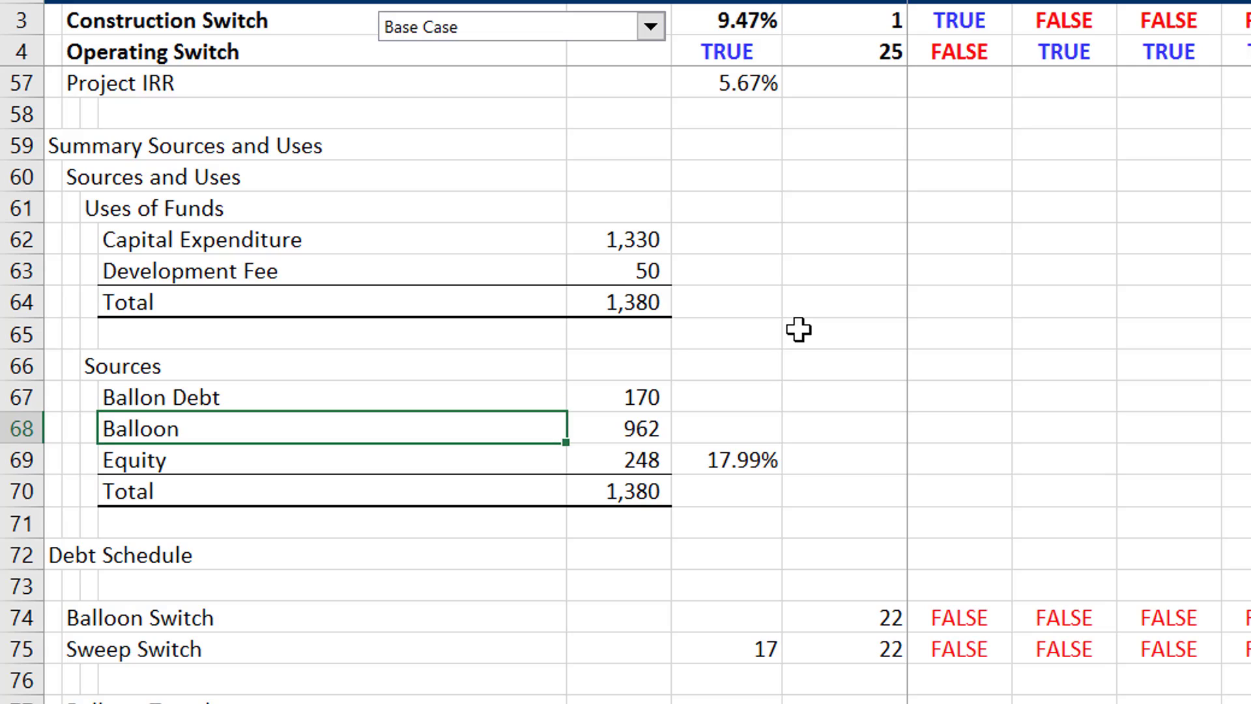
- Rename the Balloon label under Sources to "Scuplted Debt"
{"action": "type", "text": "Scuplt"}
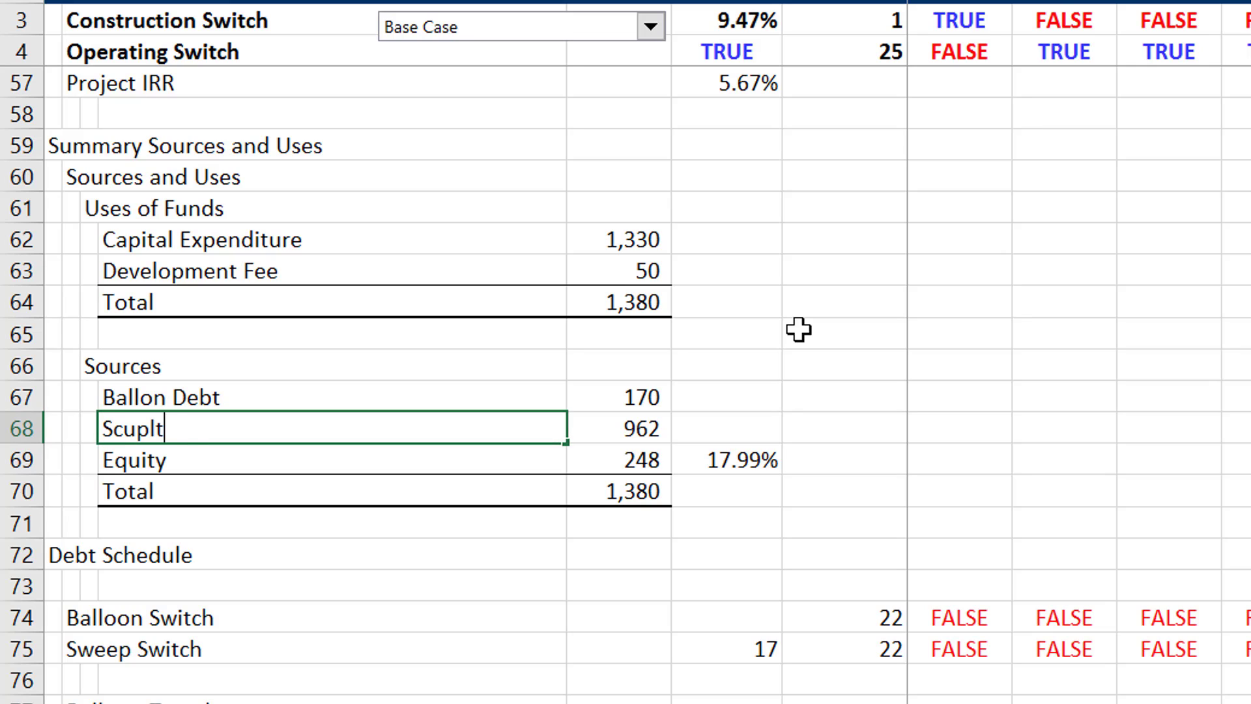
{"action": "type", "text": "ed Debt"}
{"action": "key", "text": "Return"}
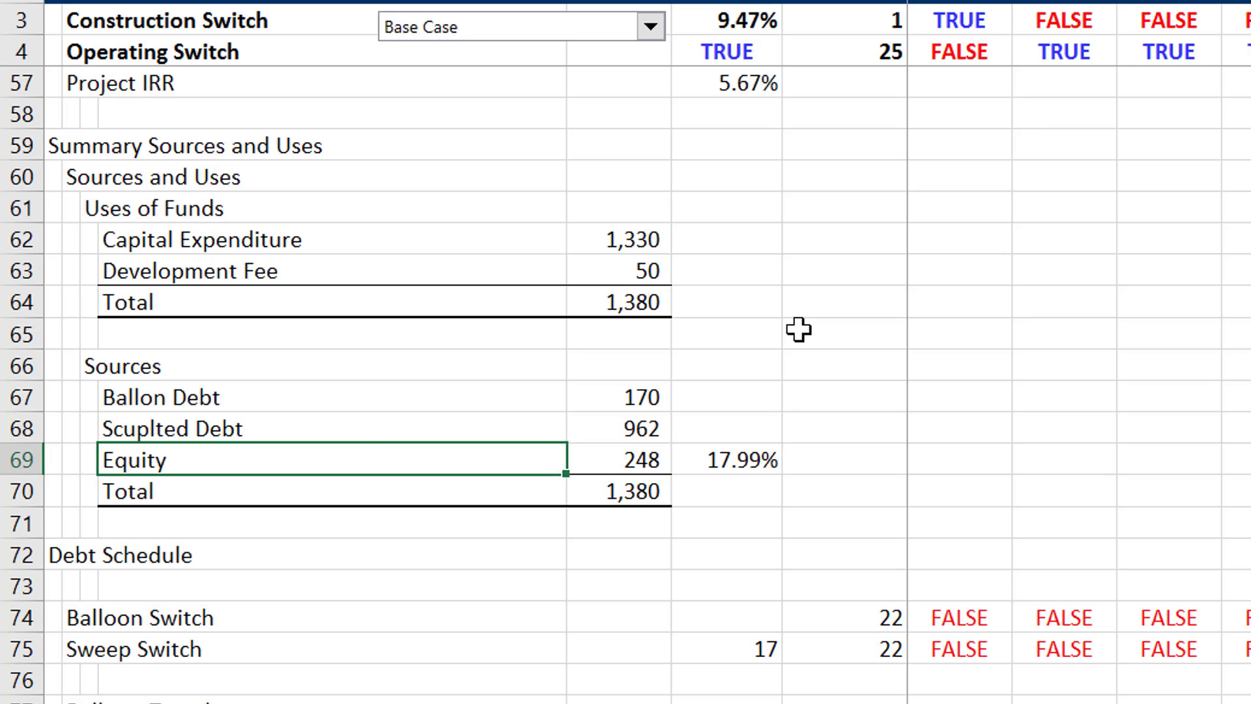
- Check the formulas behind the Ballon Debt and Scuplted Debt amounts under Sources, along with the total
{"action": "key", "text": "Right"}
{"action": "key", "text": "Right"}
{"action": "key", "text": "Up"}
{"action": "key", "text": "Left"}
{"action": "key", "text": "Up"}
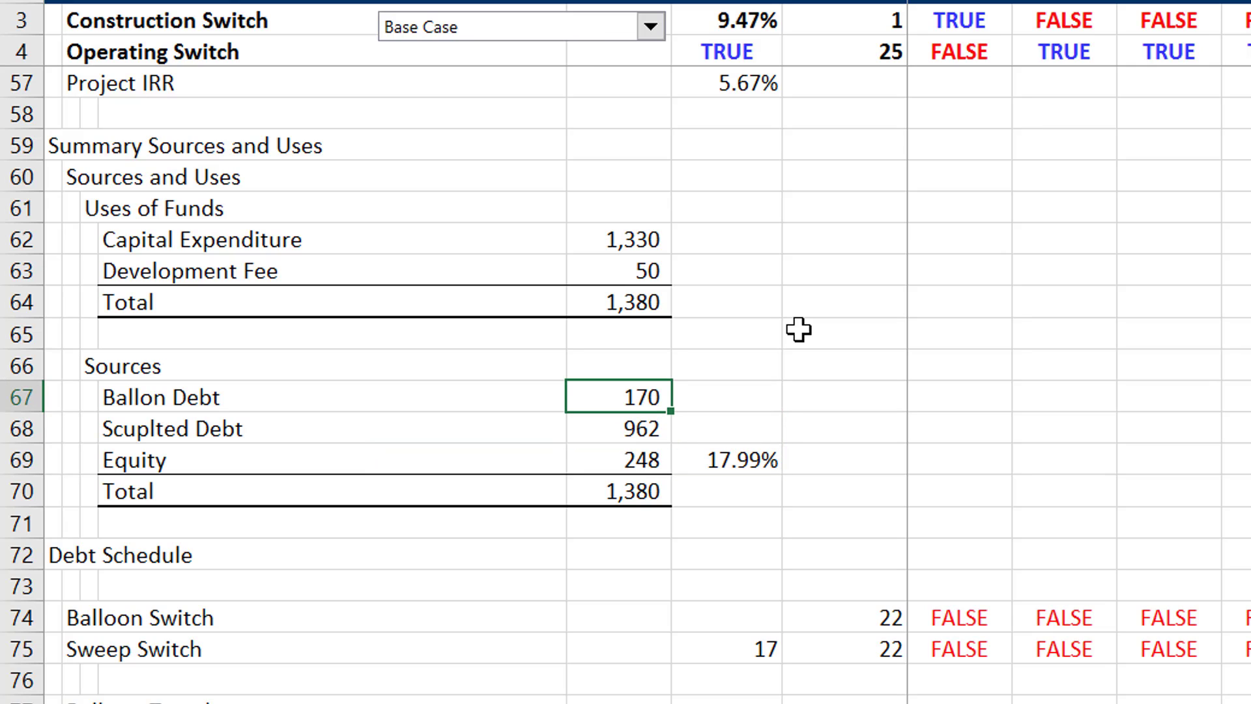
{"action": "type", "text": "=G80"}
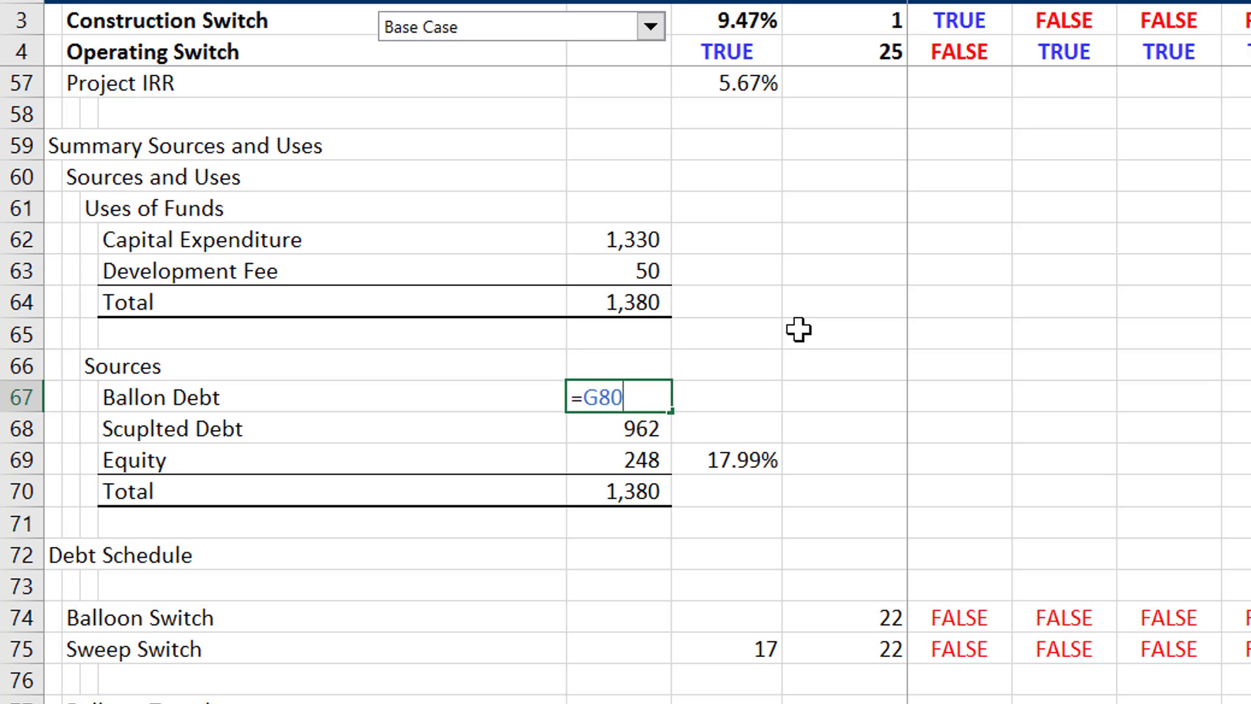
{"action": "key", "text": "ctrl+Return"}
{"action": "key", "text": "F2"}
{"action": "key", "text": "ctrl+Return"}
{"action": "key", "text": "Down"}
{"action": "key", "text": "F2"}
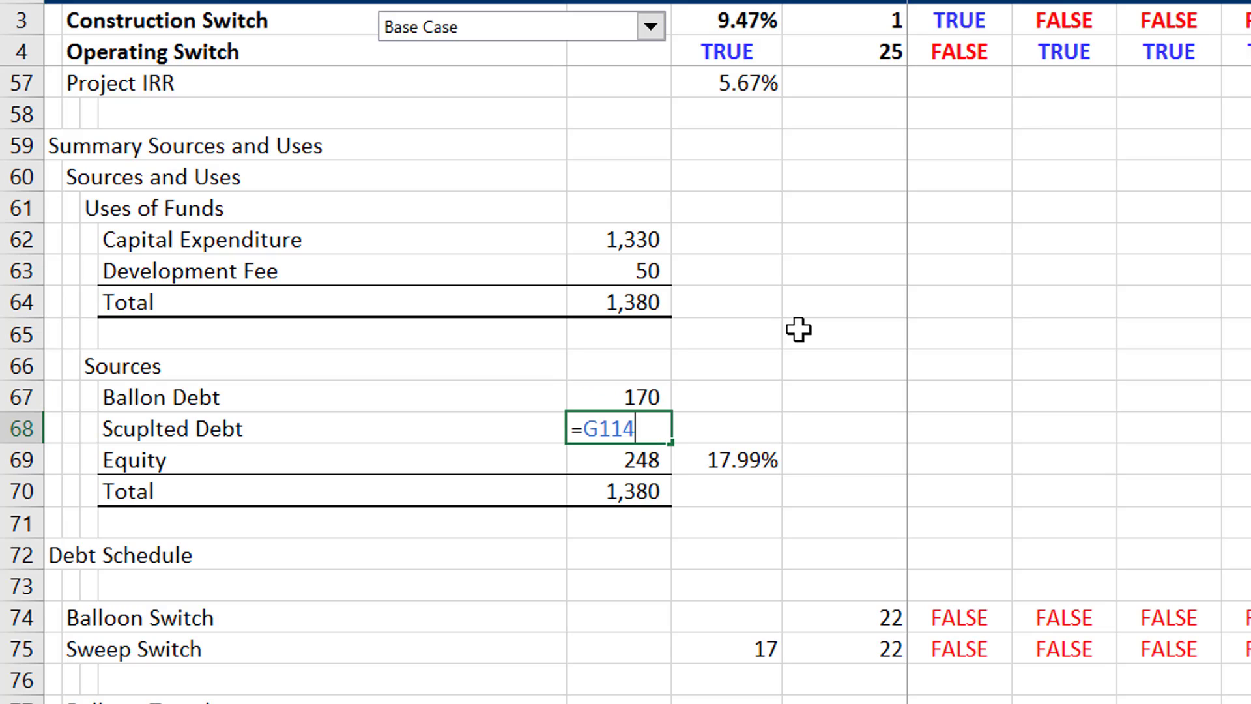
{"action": "key", "text": "Escape"}
{"action": "key", "text": "Down"}
{"action": "key", "text": "Down"}
{"action": "key", "text": "Down"}
{"action": "key", "text": "Down"}
{"action": "key", "text": "Down"}
{"action": "key", "text": "Down"}
{"action": "key", "text": "Down"}
{"action": "key", "text": "Down"}
{"action": "key", "text": "Down"}
{"action": "key", "text": "Down"}
{"action": "key", "text": "Down"}
{"action": "key", "text": "Down"}
{"action": "key", "text": "Down"}
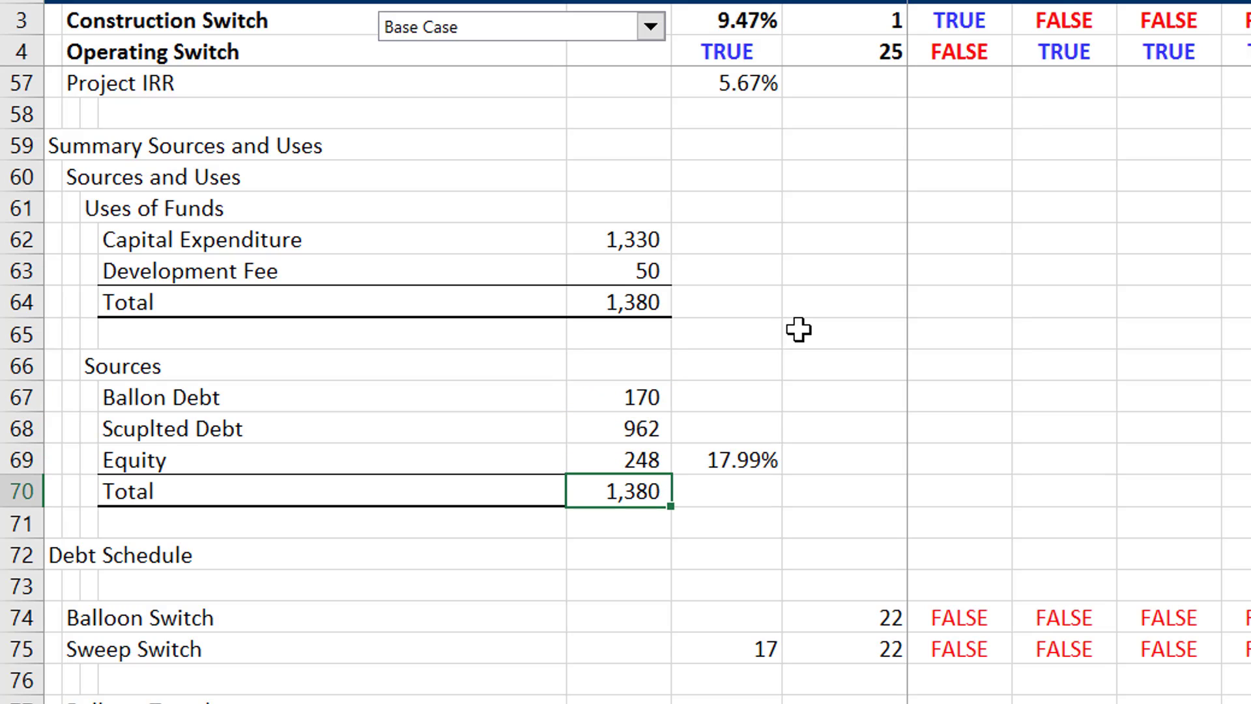
- Examine the Balloon Switch and Sweep Switch rows in the Debt Schedule above the Balloon Tranche
{"action": "key", "text": "Down"}
{"action": "key", "text": "Up"}
{"action": "key", "text": "Up"}
{"action": "key", "text": "Up"}
{"action": "key", "text": "Up"}
{"action": "key", "text": "Up"}
{"action": "key", "text": "Up"}
{"action": "key", "text": "Up"}
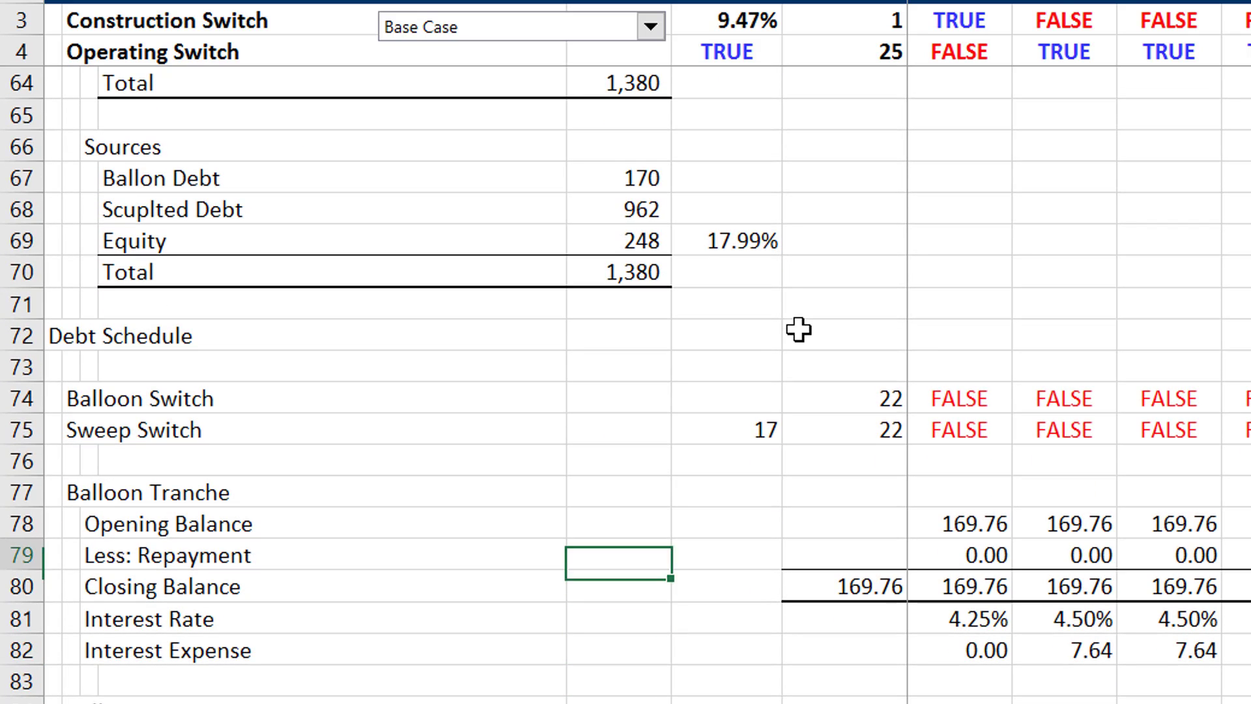
{"action": "key", "text": "Right"}
{"action": "key", "text": "Right"}
{"action": "key", "text": "Right"}
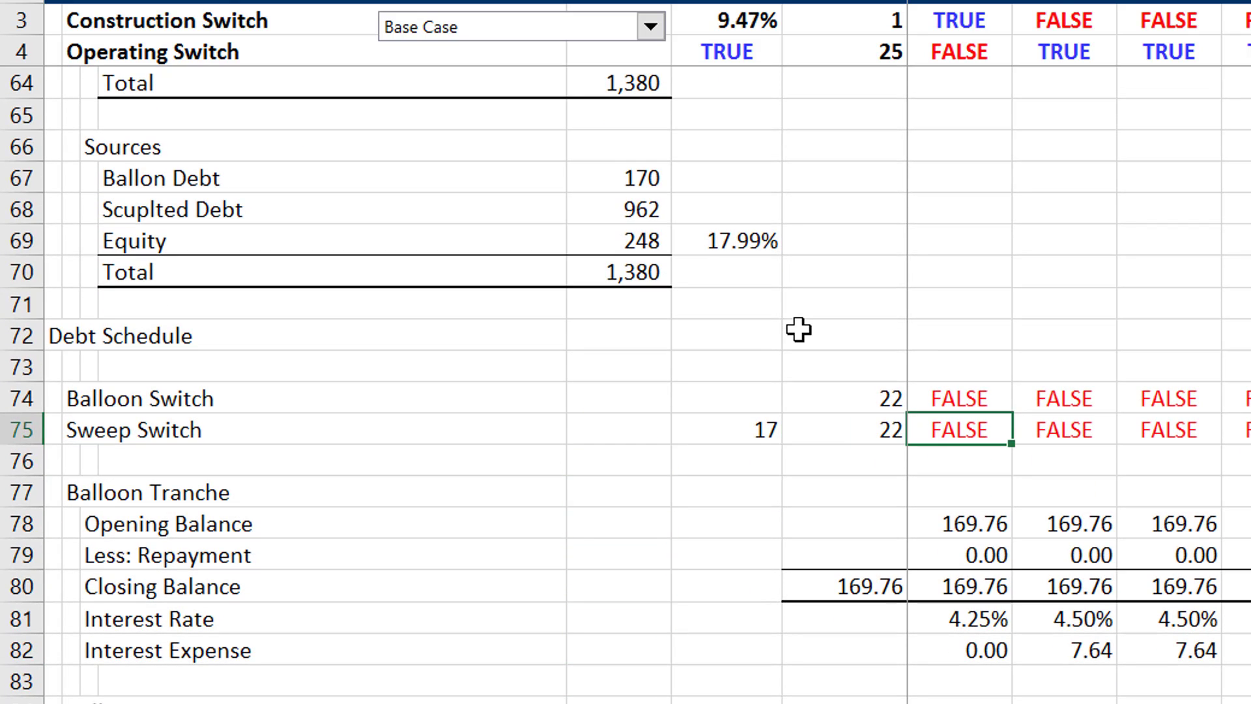
- Inspect the Cash Sweep formula and the Sweep Before Ballon and Sweep Percentage inputs under Credit Enhancements
{"action": "key", "text": "Left"}
{"action": "key", "text": "Left"}
{"action": "key", "text": "Page_Up"}
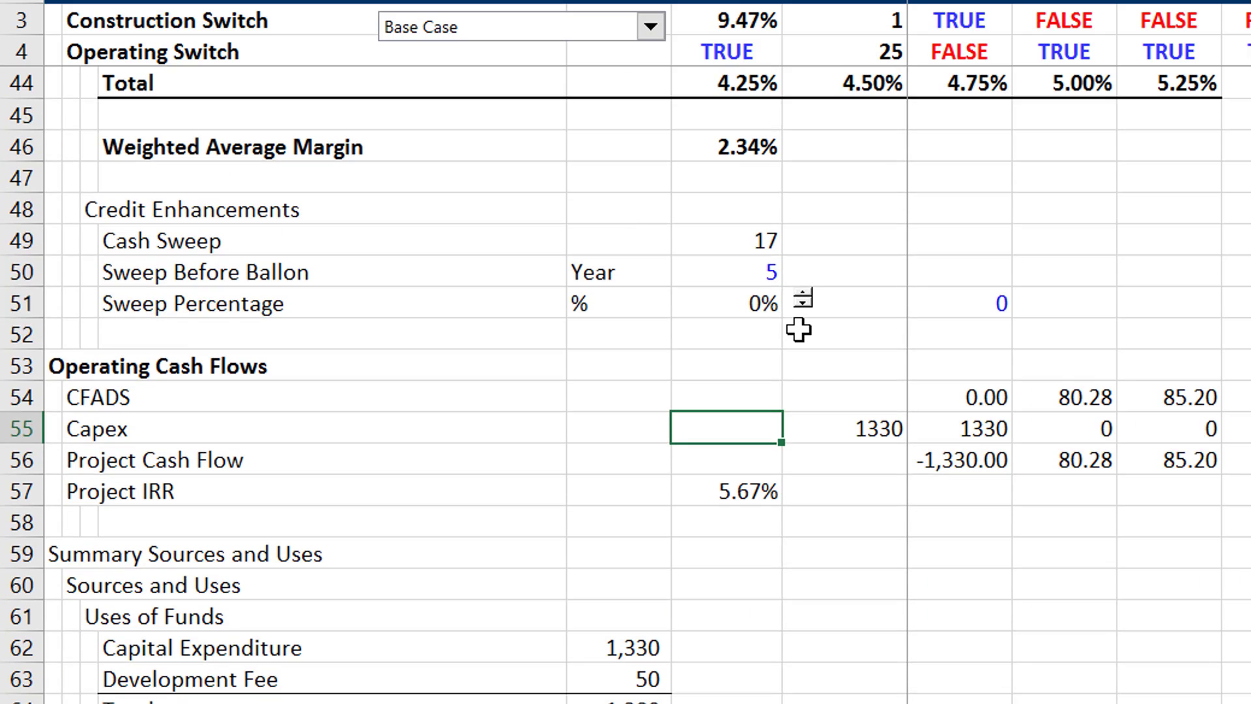
{"action": "key", "text": "Up"}
{"action": "key", "text": "Up"}
{"action": "key", "text": "Up"}
{"action": "key", "text": "Up"}
{"action": "key", "text": "Up"}
{"action": "key", "text": "Up"}
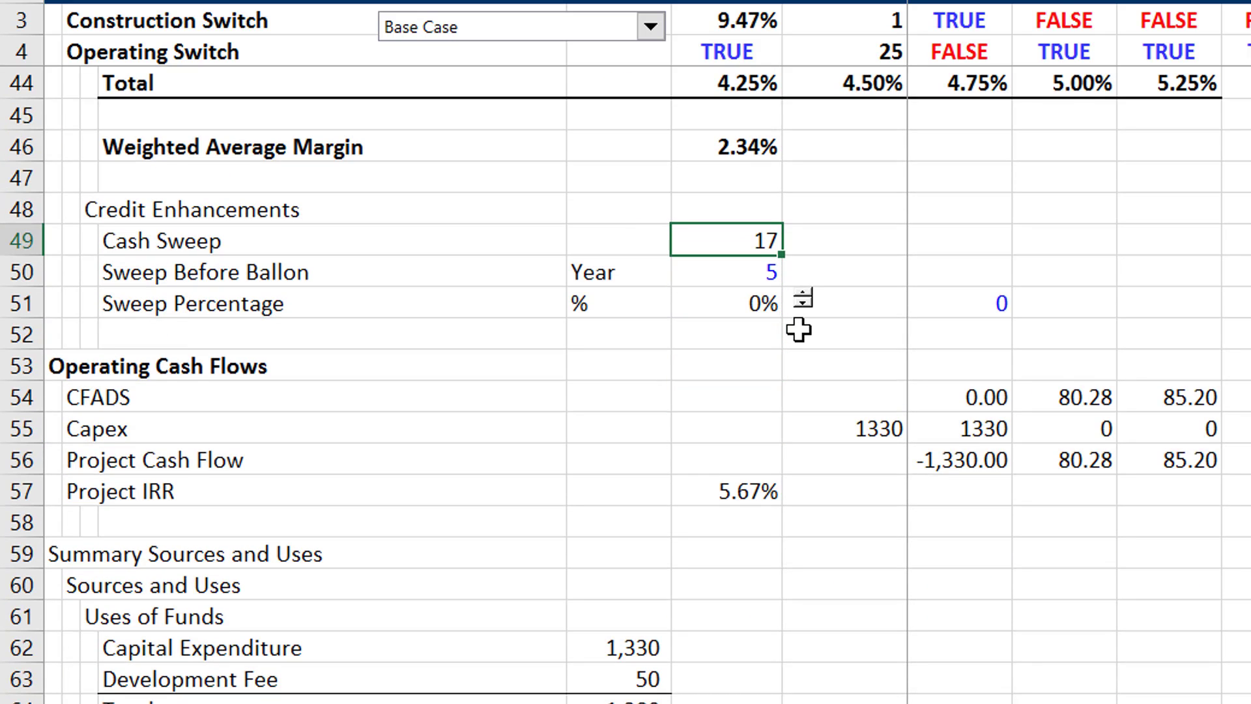
{"action": "key", "text": "Down"}
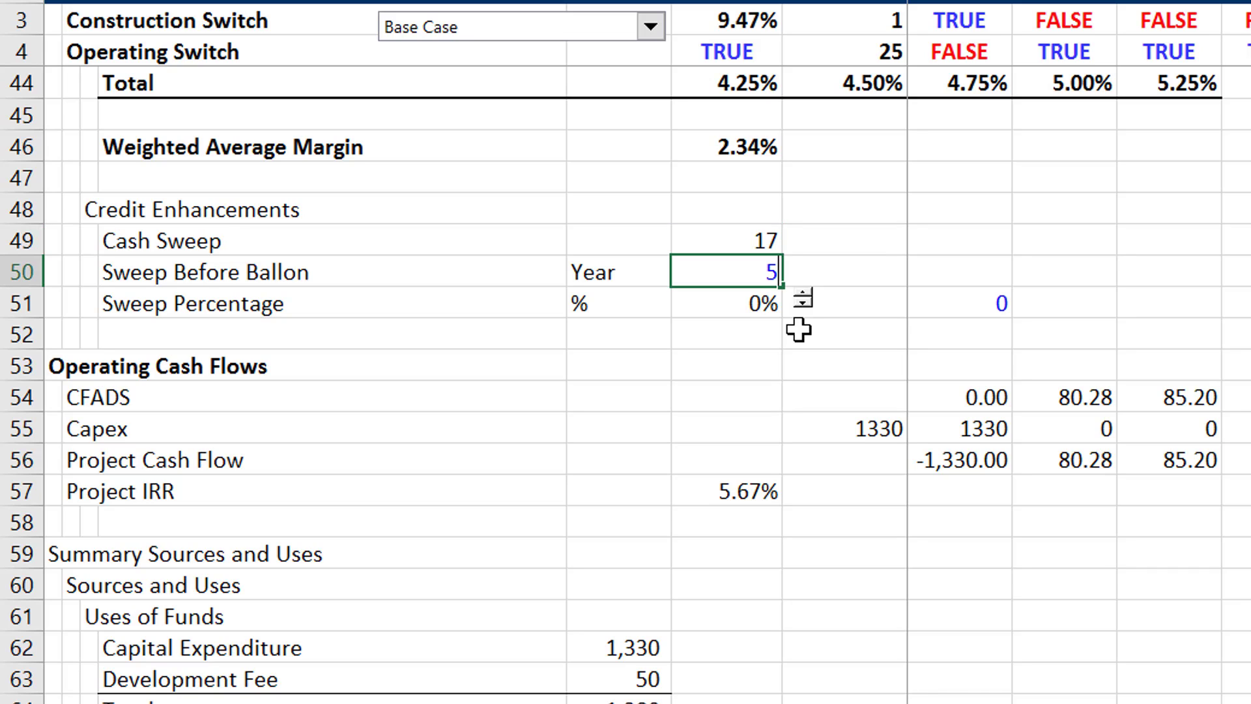
{"action": "key", "text": "Left"}
{"action": "key", "text": "Right"}
{"action": "key", "text": "Up"}
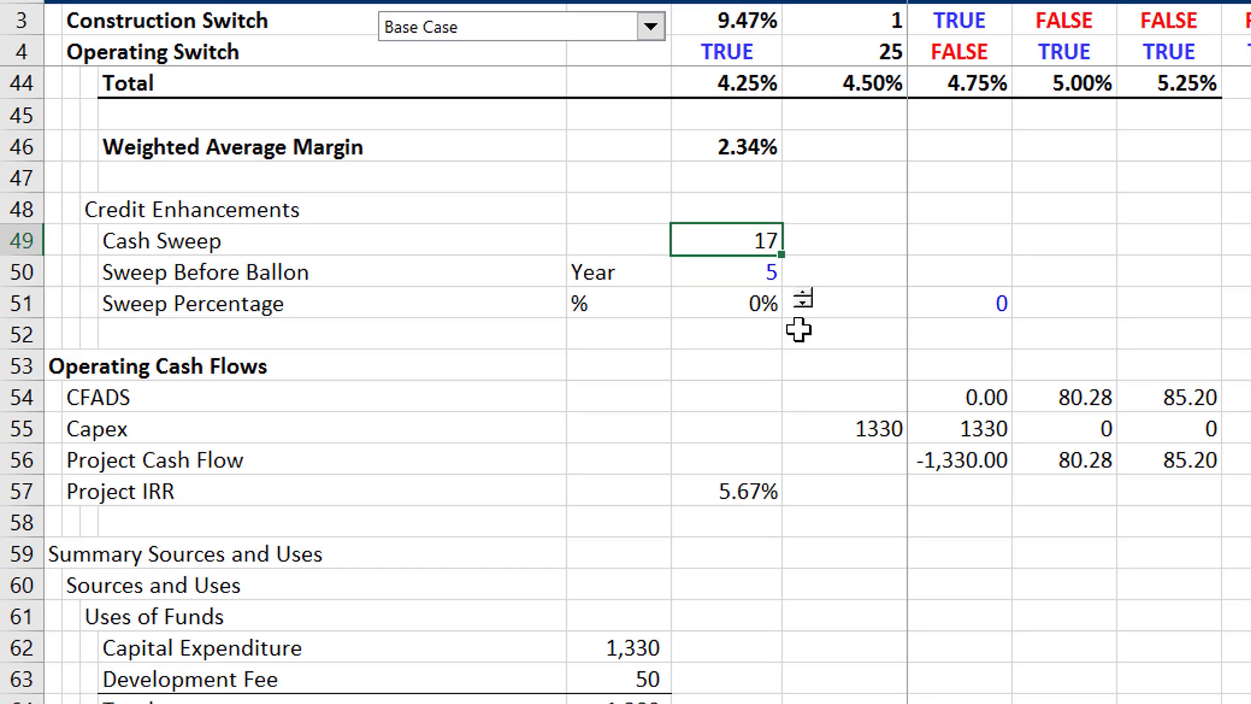
{"action": "key", "text": "F2"}
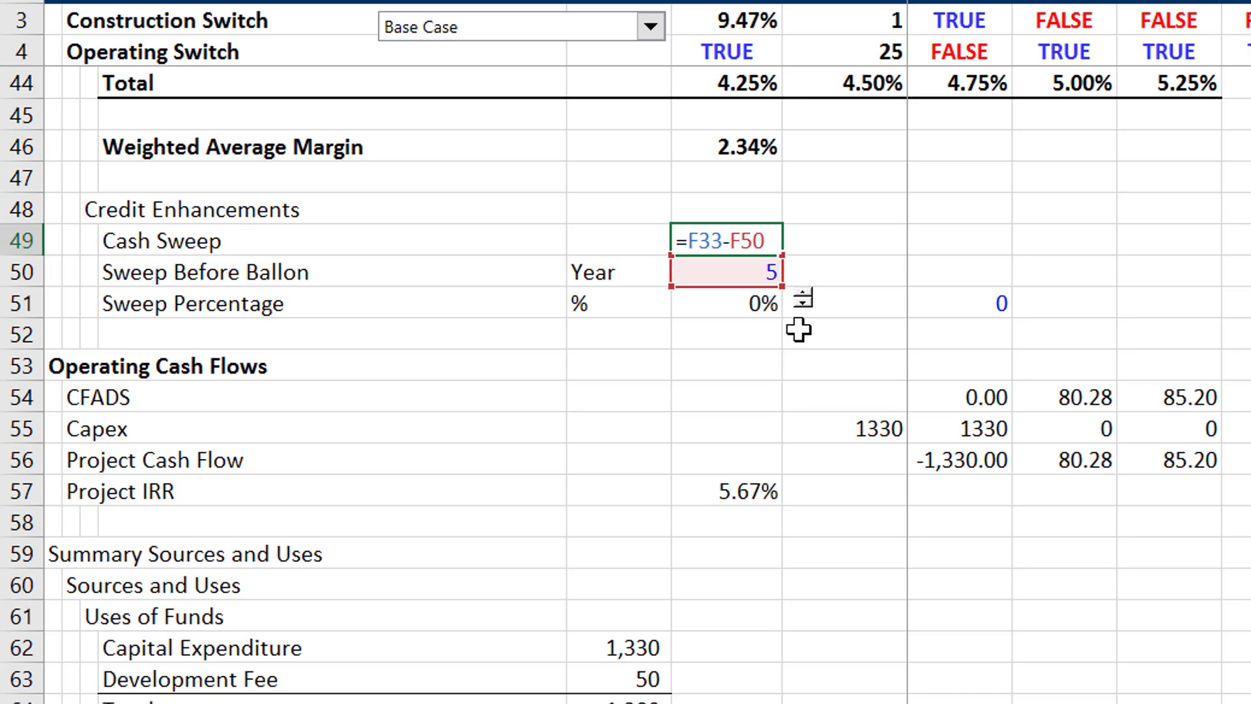
{"action": "key", "text": "Escape"}
{"action": "key", "text": "Down"}
{"action": "key", "text": "Down"}
{"action": "key", "text": "Down"}
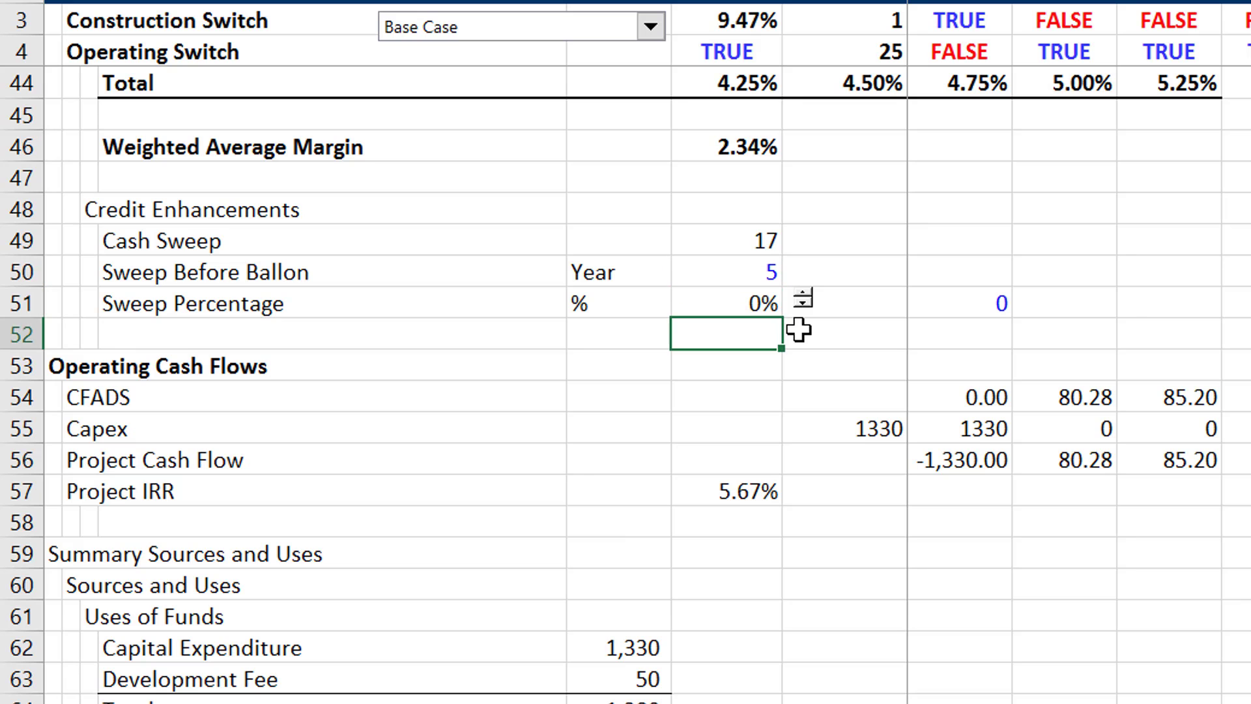
- Look over the Summary Sources and Uses, continuing to the Sweep Switch start year in the Debt Schedule
{"action": "key", "text": "Down"}
{"action": "key", "text": "Down"}
{"action": "key", "text": "Down"}
{"action": "key", "text": "Down"}
{"action": "key", "text": "Down"}
{"action": "key", "text": "Down"}
{"action": "key", "text": "Down"}
{"action": "key", "text": "Down"}
{"action": "key", "text": "Down"}
{"action": "key", "text": "Down"}
{"action": "key", "text": "Down"}
{"action": "key", "text": "Down"}
{"action": "key", "text": "Down"}
{"action": "key", "text": "Down"}
{"action": "key", "text": "Down"}
{"action": "key", "text": "Down"}
{"action": "key", "text": "Down"}
{"action": "key", "text": "Down"}
{"action": "key", "text": "Down"}
{"action": "key", "text": "Down"}
{"action": "key", "text": "Down"}
{"action": "key", "text": "Down"}
{"action": "key", "text": "Down"}
{"action": "key", "text": "Down"}
{"action": "key", "text": "Down"}
{"action": "key", "text": "Down"}
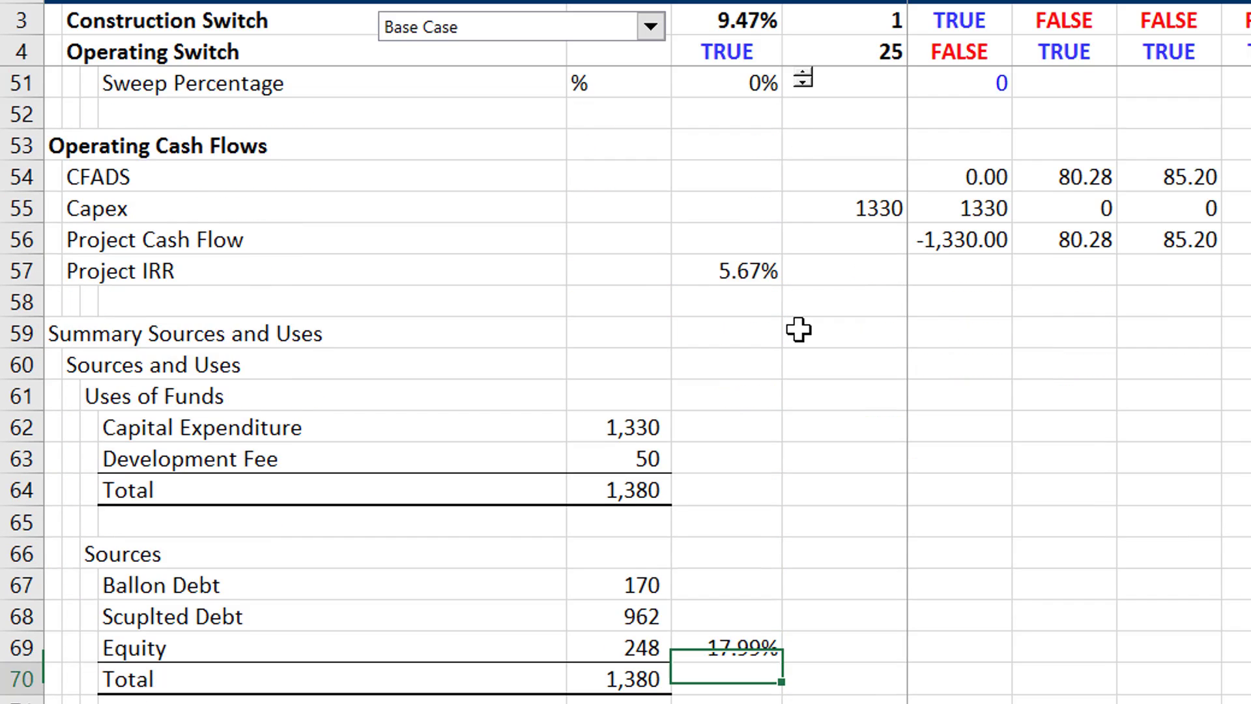
{"action": "key", "text": "Down"}
{"action": "key", "text": "Down"}
{"action": "key", "text": "Down"}
{"action": "key", "text": "Down"}
{"action": "key", "text": "Down"}
{"action": "key", "text": "Up"}
{"action": "key", "text": "Up"}
{"action": "key", "text": "Up"}
{"action": "key", "text": "Up"}
{"action": "key", "text": "Up"}
{"action": "key", "text": "Up"}
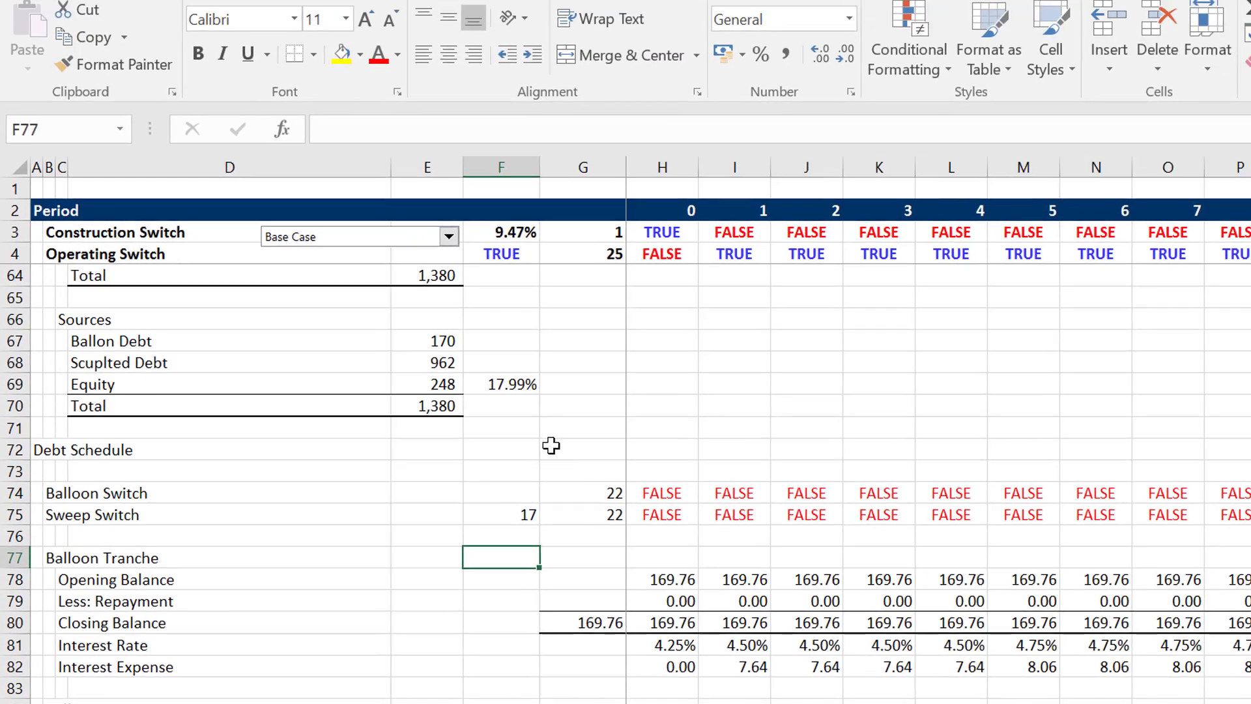
{"action": "key", "text": "Up"}
{"action": "key", "text": "Up"}
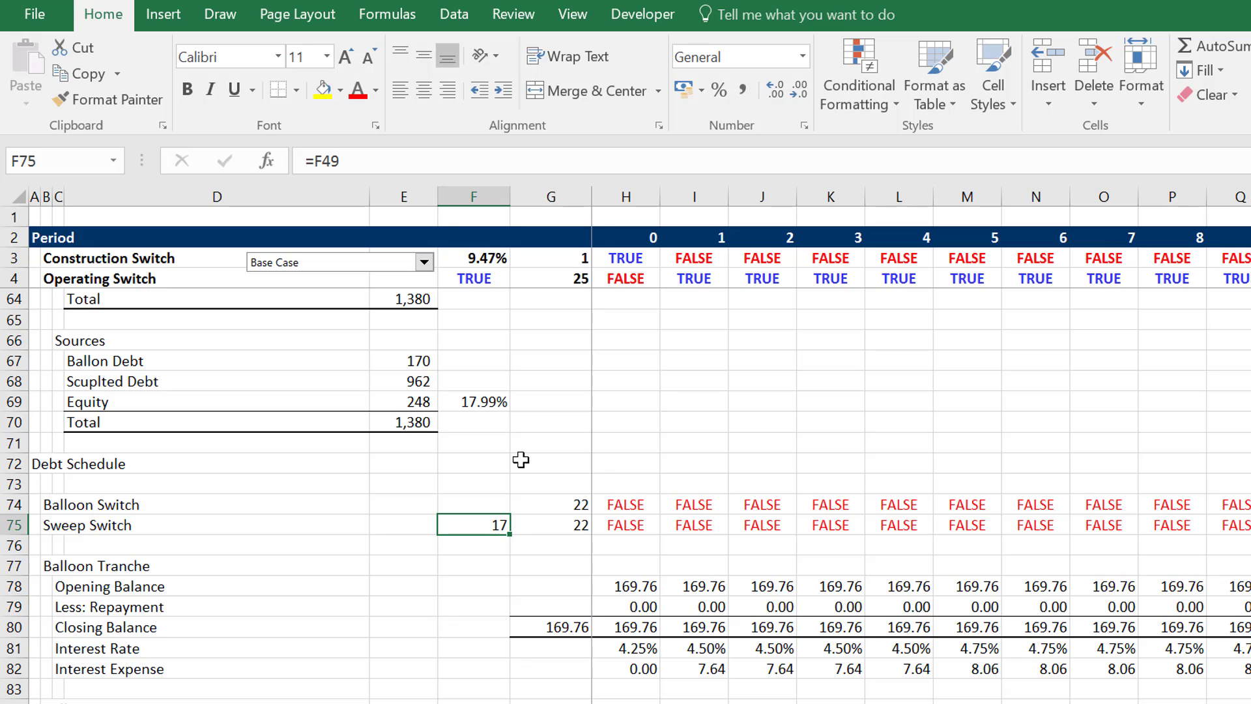
- Inspect the Sweep Switch formulas across the periods, through to the final years before the balloon repayment
{"action": "key", "text": "Right"}
{"action": "key", "text": "Right"}
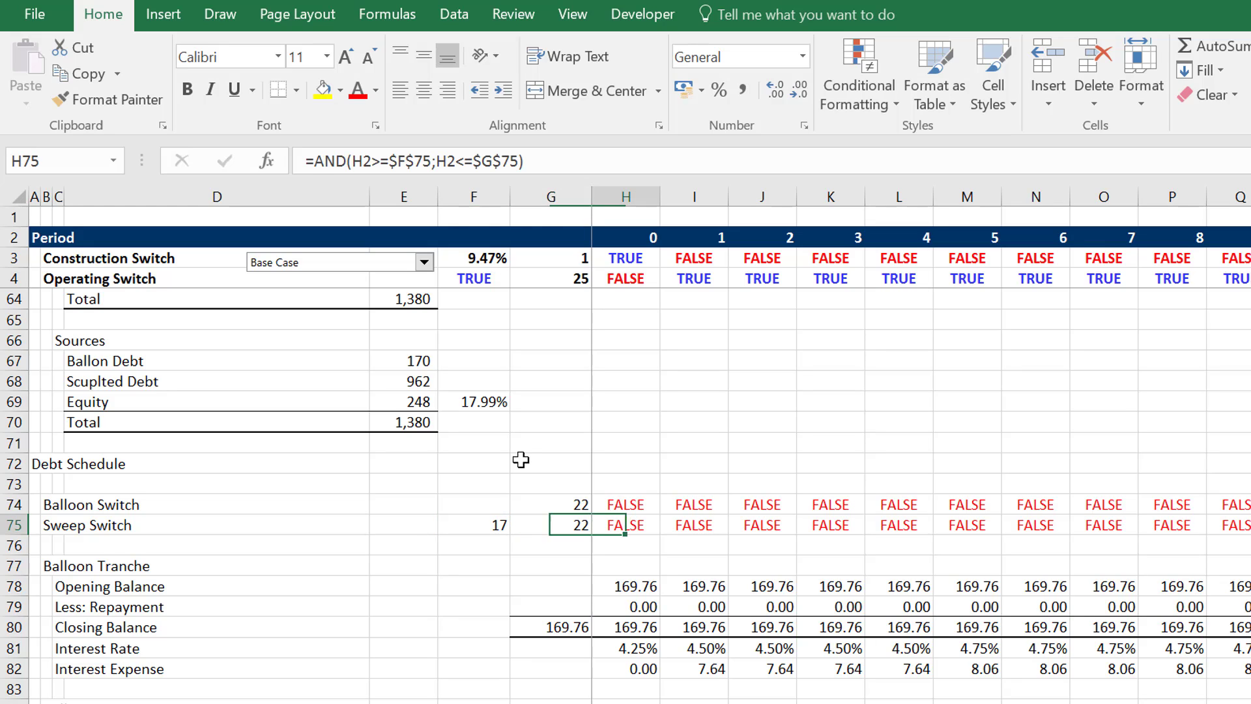
{"action": "key", "text": "Right"}
{"action": "key", "text": "Right"}
{"action": "key", "text": "Right"}
{"action": "key", "text": "Right"}
{"action": "key", "text": "Right"}
{"action": "key", "text": "Right"}
{"action": "key", "text": "Right"}
{"action": "key", "text": "Right"}
{"action": "key", "text": "Right"}
{"action": "key", "text": "Right"}
{"action": "key", "text": "Right"}
{"action": "key", "text": "Right"}
{"action": "key", "text": "Right"}
{"action": "key", "text": "Right"}
{"action": "key", "text": "Right"}
{"action": "key", "text": "Right"}
{"action": "key", "text": "Right"}
{"action": "key", "text": "Right"}
{"action": "key", "text": "Right"}
{"action": "key", "text": "Right"}
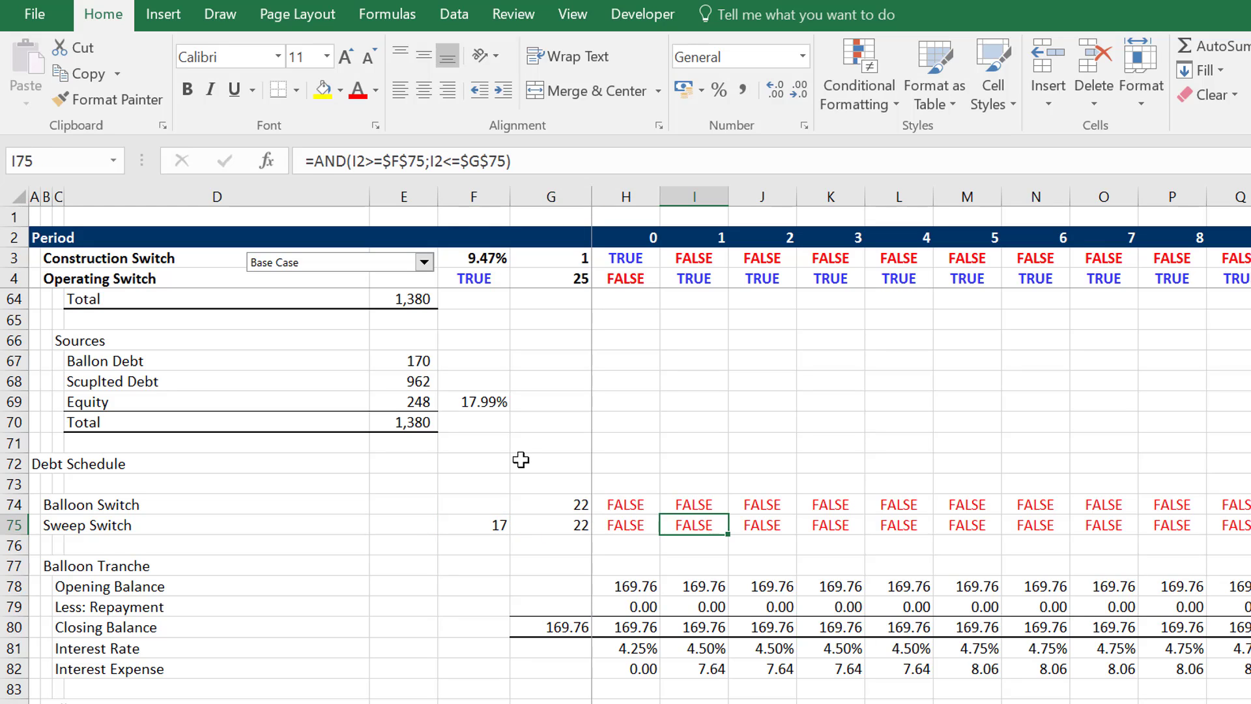
{"action": "key", "text": "Right"}
{"action": "key", "text": "Right"}
{"action": "key", "text": "Right"}
{"action": "key", "text": "Right"}
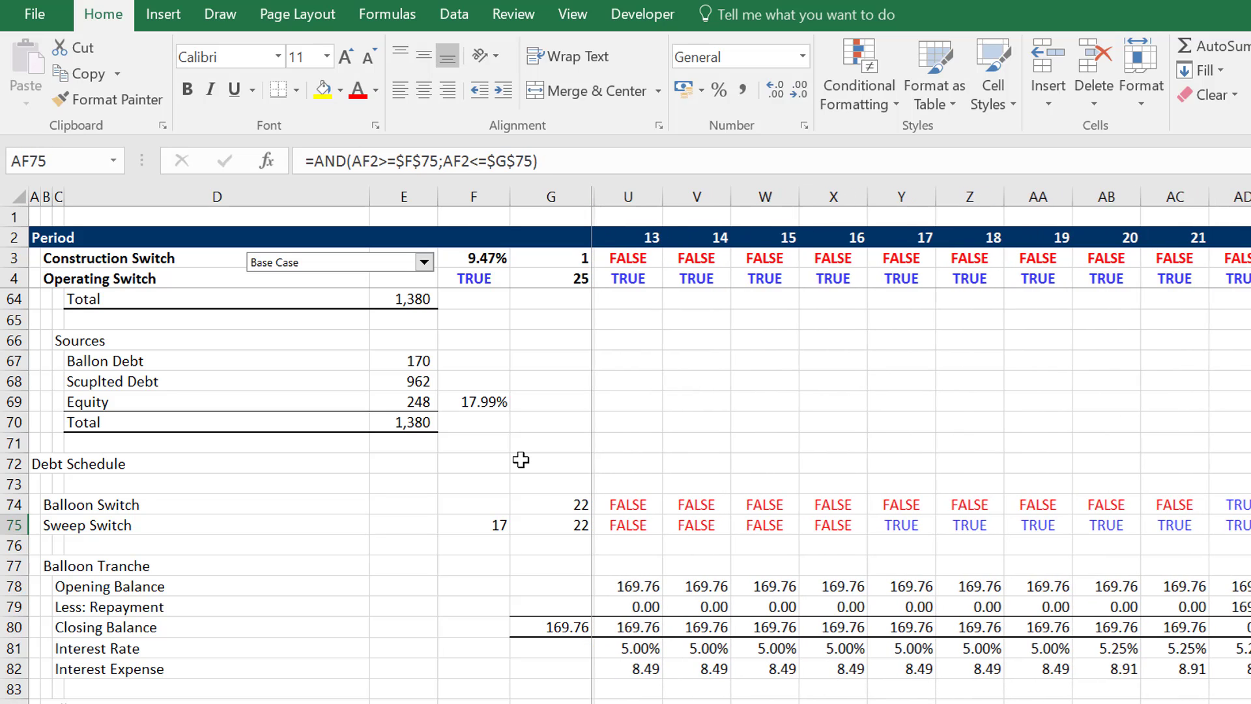
{"action": "key", "text": "Left"}
{"action": "key", "text": "Left"}
{"action": "key", "text": "Left"}
{"action": "key", "text": "Left"}
{"action": "key", "text": "Left"}
{"action": "key", "text": "Left"}
{"action": "key", "text": "Left"}
{"action": "key", "text": "Right"}
{"action": "key", "text": "Right"}
{"action": "key", "text": "Right"}
{"action": "key", "text": "Right"}
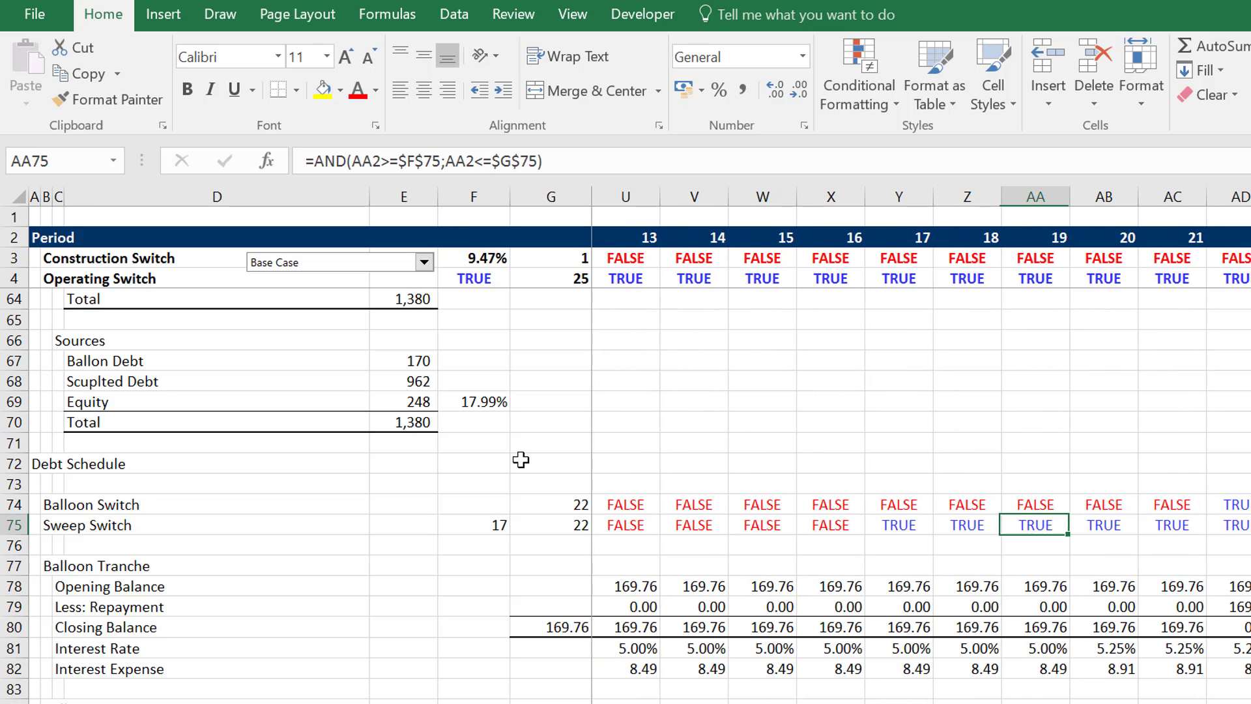
- Check the Balloon Switch formula and the Balloon Tranche Opening Balance formula in period 22
{"action": "key", "text": "Right"}
{"action": "key", "text": "Up"}
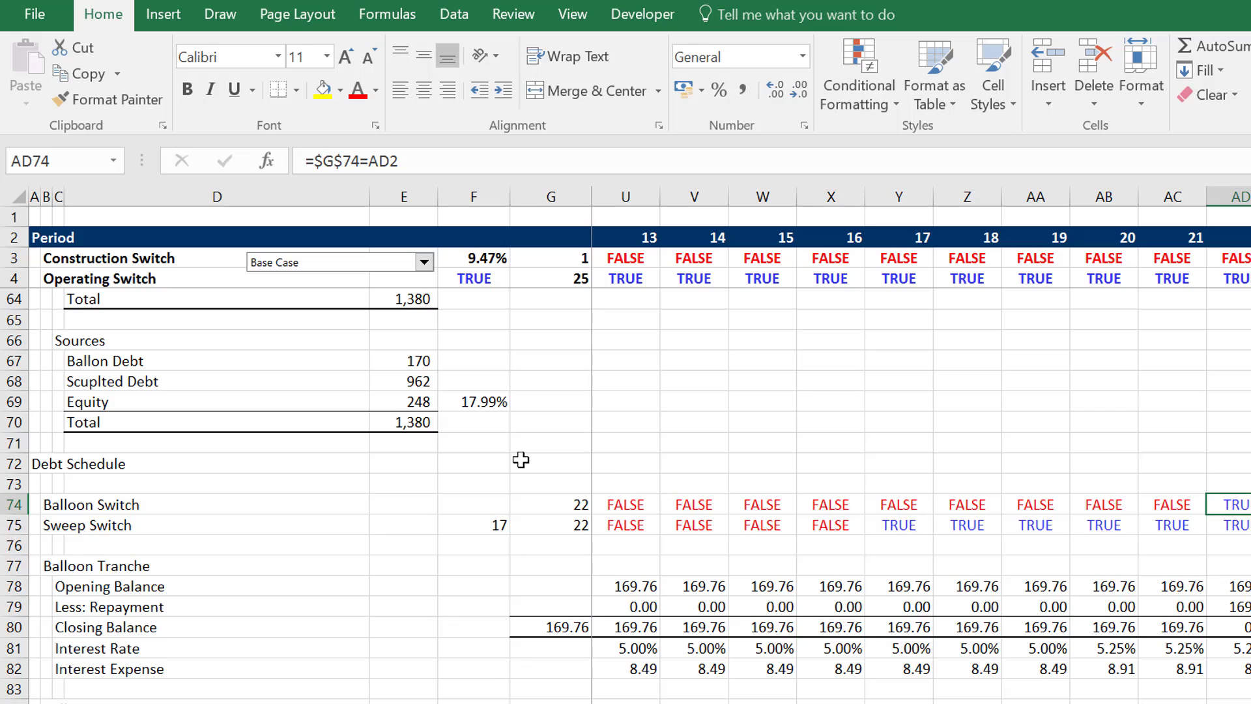
{"action": "key", "text": "Down"}
{"action": "key", "text": "Down"}
{"action": "key", "text": "Down"}
{"action": "key", "text": "Down"}
{"action": "key", "text": "Down"}
{"action": "key", "text": "Down"}
{"action": "key", "text": "Down"}
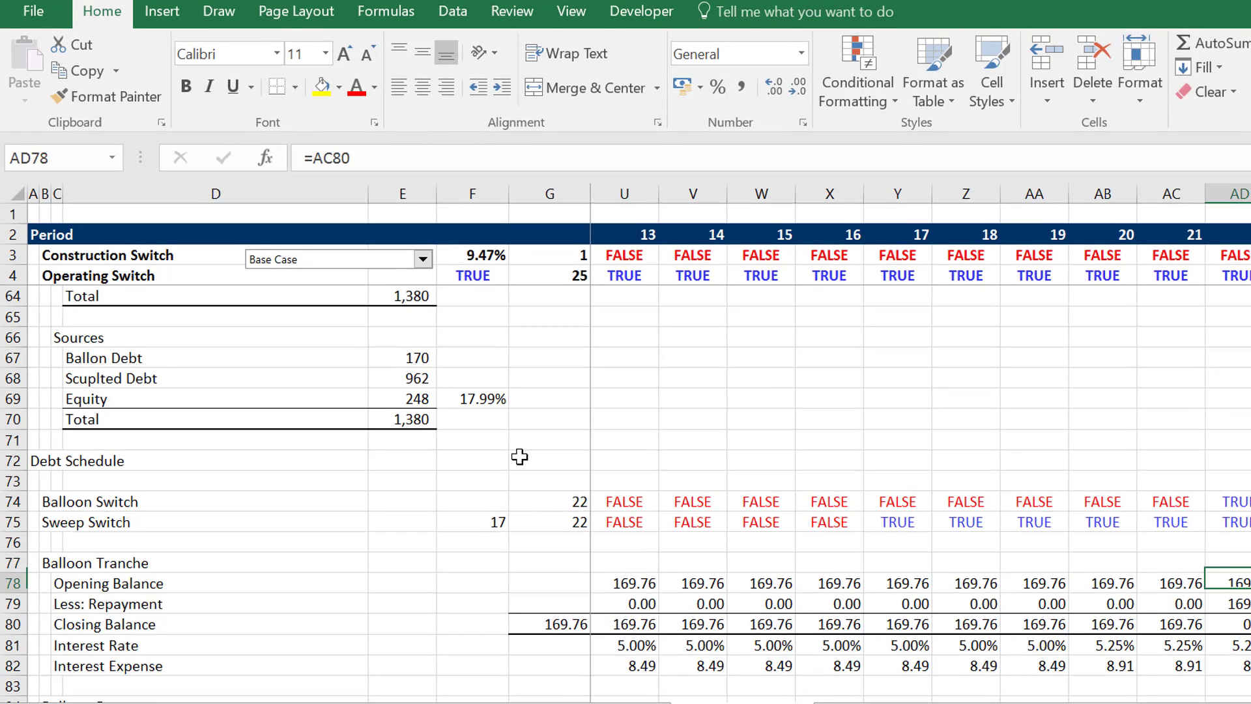
- Inspect the formula for the initial Closing Balance of the Balloon Tranche, ahead of period 0
{"action": "key", "text": "Left"}
{"action": "key", "text": "Left"}
{"action": "key", "text": "Left"}
{"action": "key", "text": "Left"}
{"action": "key", "text": "Left"}
{"action": "key", "text": "Left"}
{"action": "key", "text": "Left"}
{"action": "key", "text": "Left"}
{"action": "key", "text": "Left"}
{"action": "key", "text": "Left"}
{"action": "key", "text": "Left"}
{"action": "key", "text": "Left"}
{"action": "key", "text": "Left"}
{"action": "key", "text": "Left"}
{"action": "key", "text": "Left"}
{"action": "key", "text": "Left"}
{"action": "key", "text": "Left"}
{"action": "key", "text": "Left"}
{"action": "key", "text": "Left"}
{"action": "key", "text": "Left"}
{"action": "key", "text": "Left"}
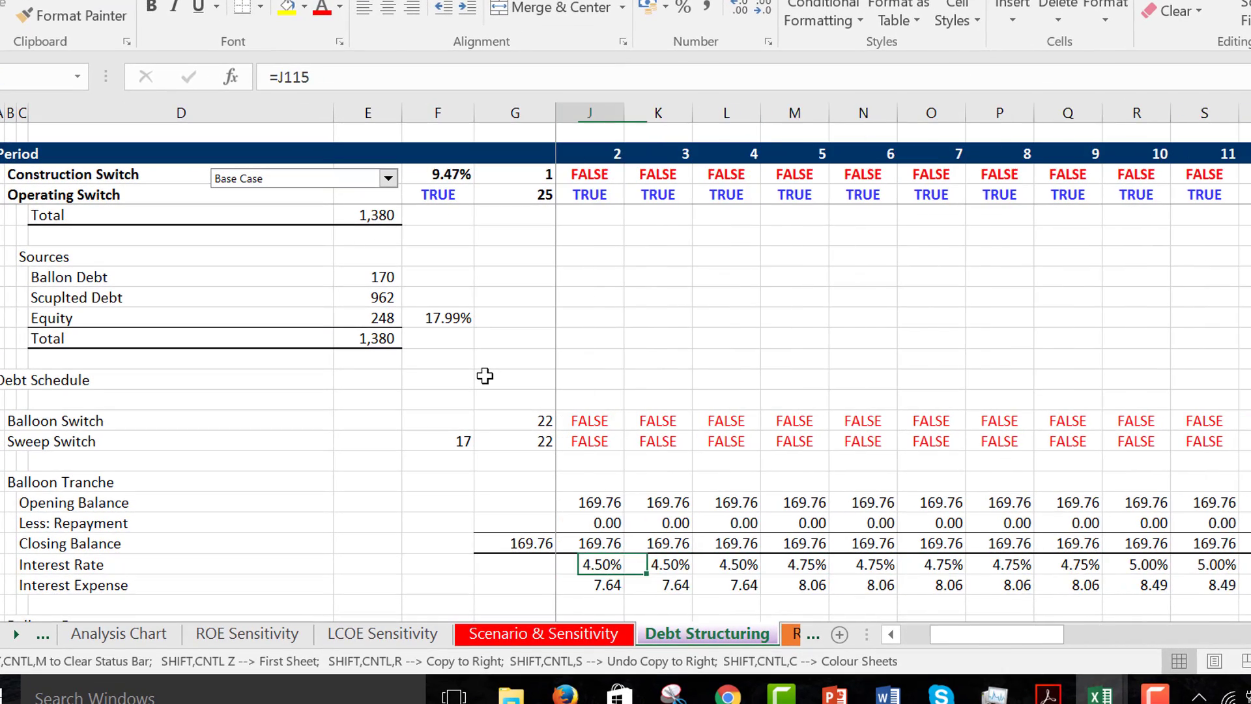
{"action": "key", "text": "Up"}
{"action": "key", "text": "Right"}
{"action": "key", "text": "Right"}
{"action": "key", "text": "Right"}
{"action": "key", "text": "Right"}
{"action": "key", "text": "Right"}
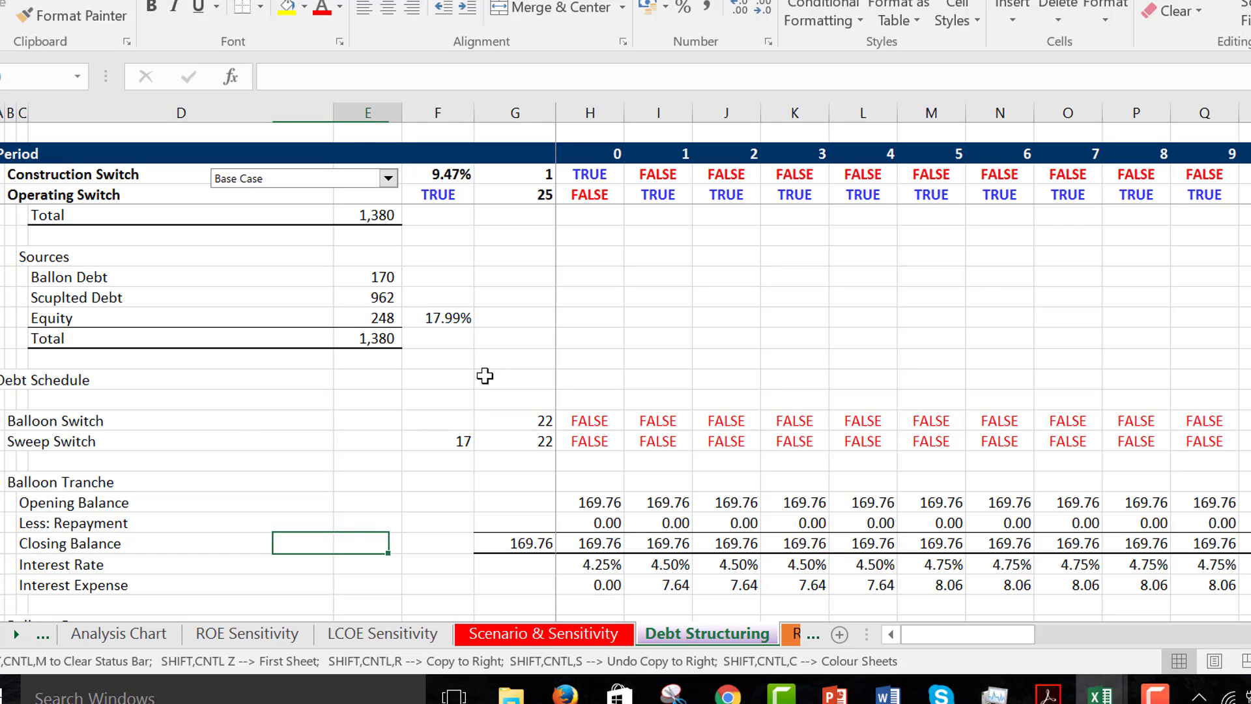
{"action": "key", "text": "Right"}
{"action": "key", "text": "F2"}
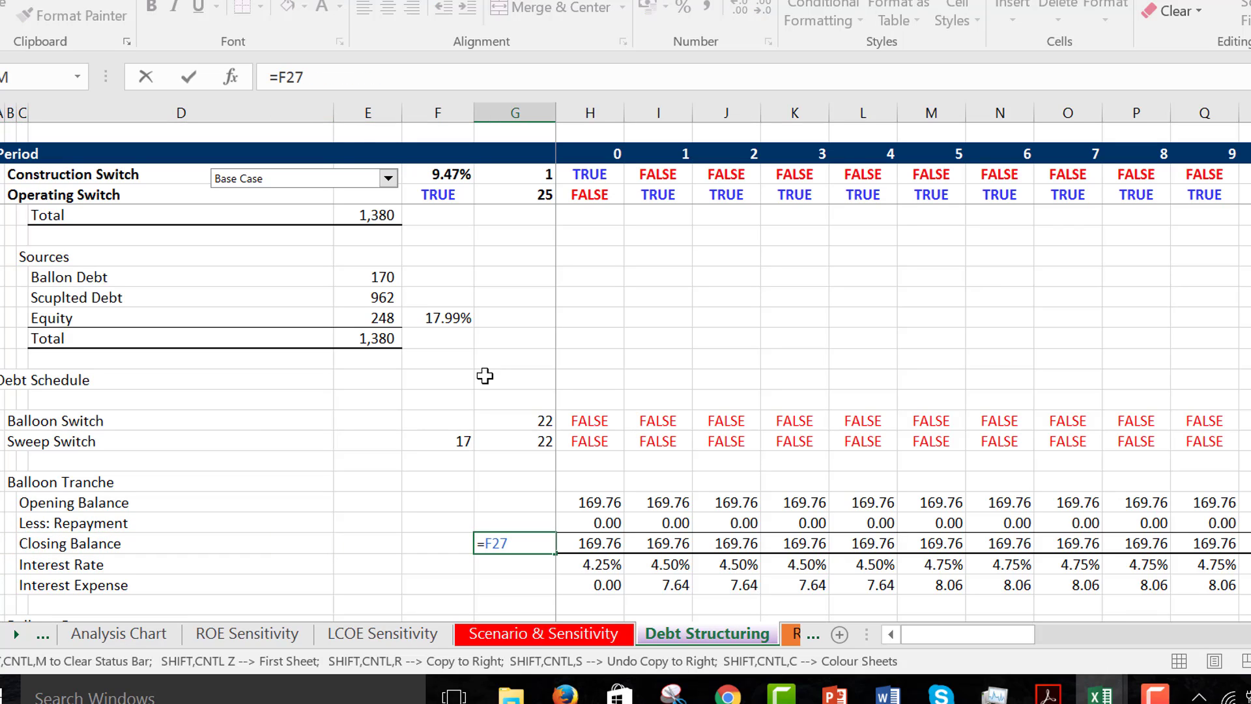
{"action": "key", "text": "Return"}
{"action": "key", "text": "Up"}
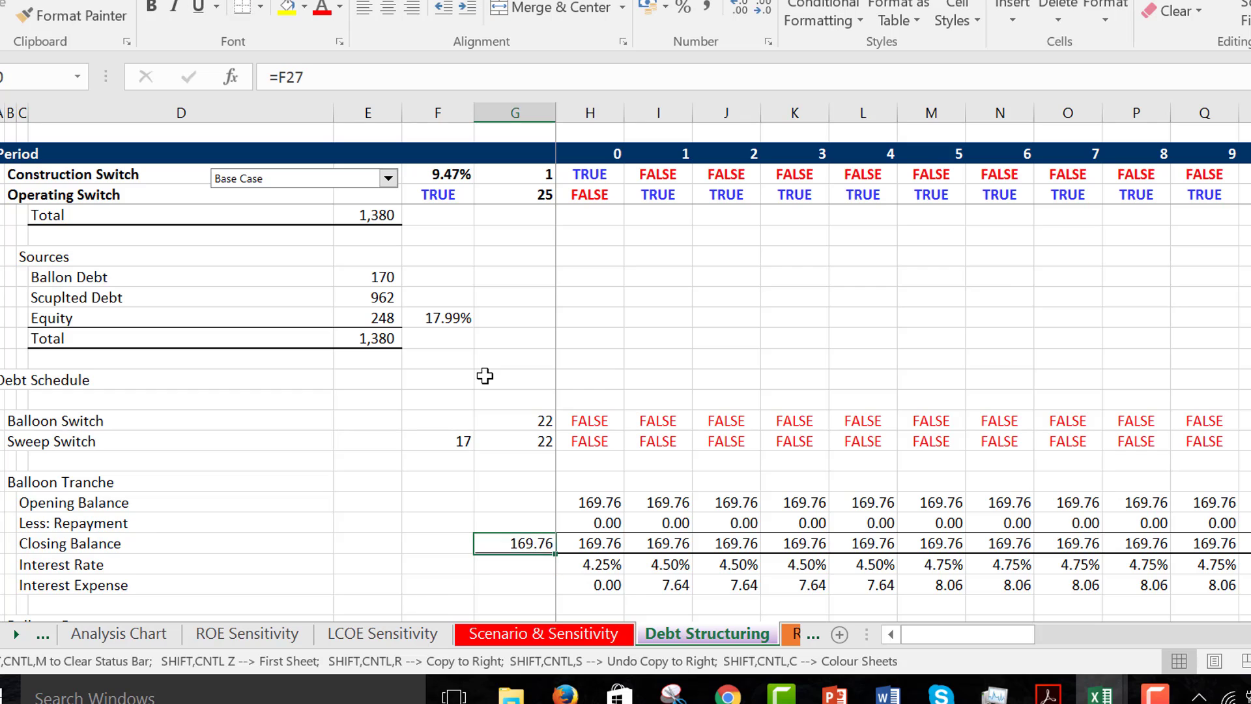
- Link the Ballon Debt amount under Debt Size to cell H29 with the formula =H29
{"action": "key", "text": "Page_Up"}
{"action": "key", "text": "Page_Up"}
{"action": "key", "text": "Page_Up"}
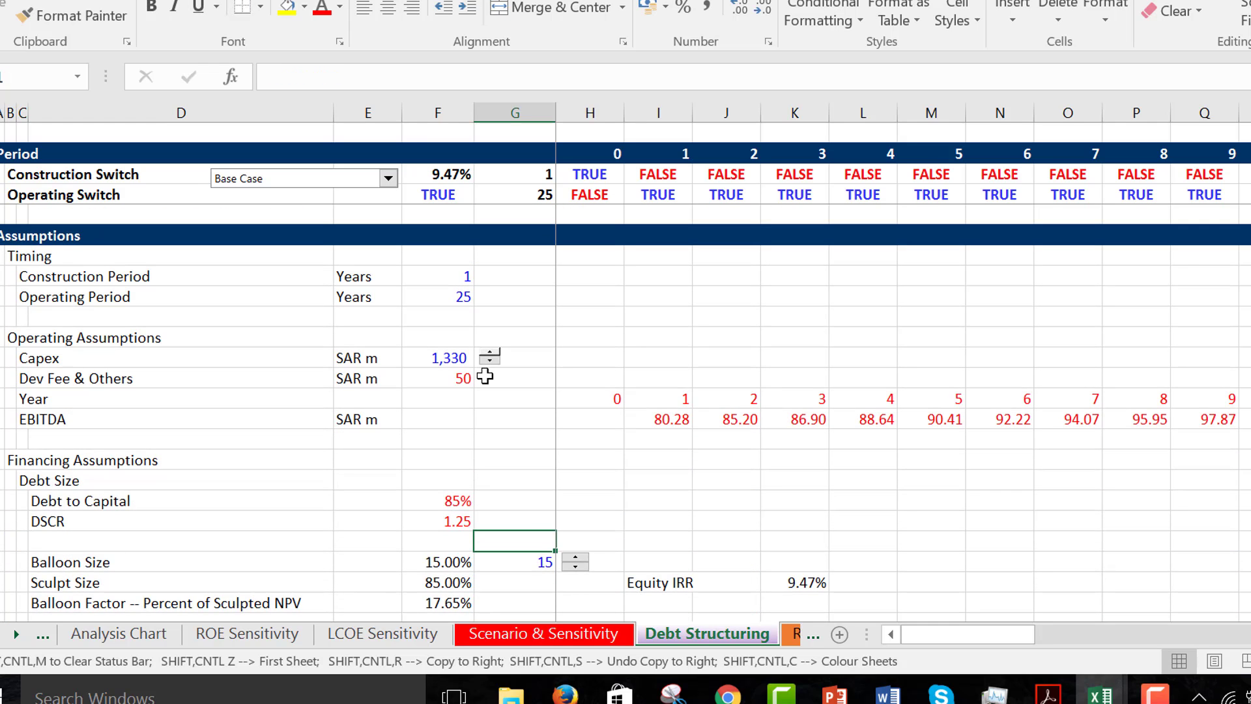
{"action": "key", "text": "Down"}
{"action": "key", "text": "Down"}
{"action": "key", "text": "Down"}
{"action": "key", "text": "Down"}
{"action": "key", "text": "Down"}
{"action": "key", "text": "Down"}
{"action": "key", "text": "Down"}
{"action": "key", "text": "Down"}
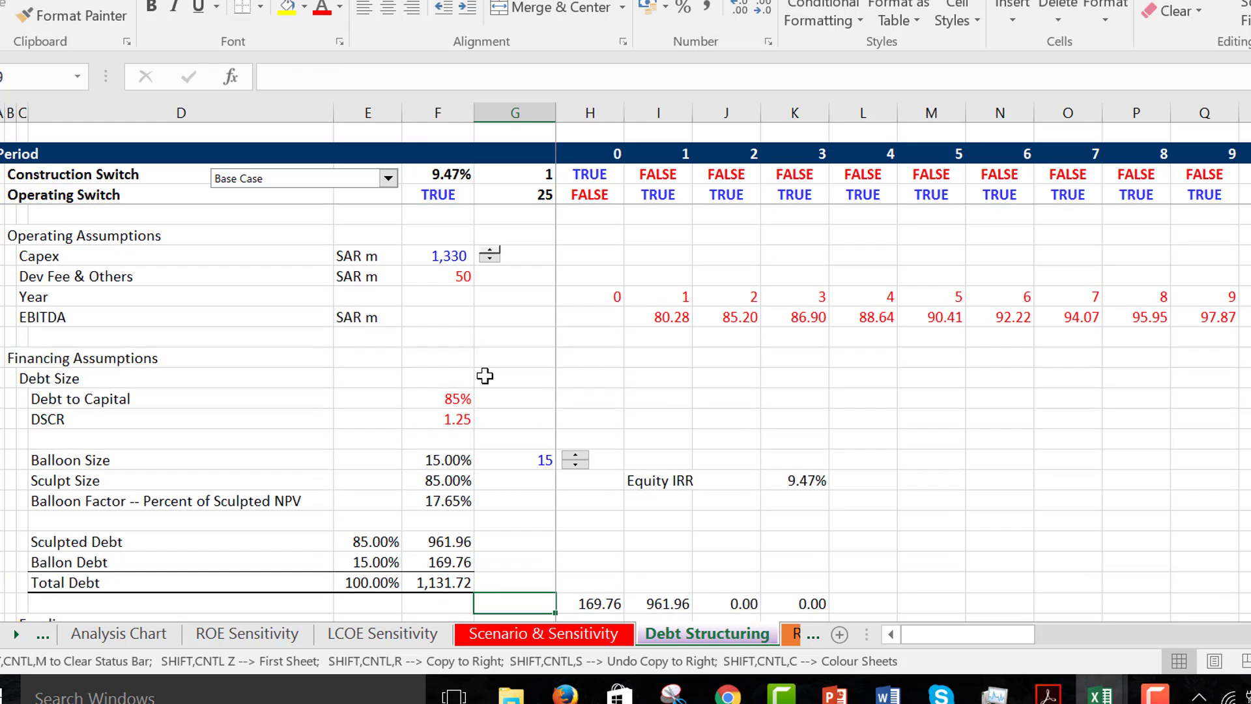
{"action": "key", "text": "Up"}
{"action": "key", "text": "Up"}
{"action": "key", "text": "Left"}
{"action": "type", "text": "="}
{"action": "key", "text": "Down"}
{"action": "key", "text": "Down"}
{"action": "key", "text": "Right"}
{"action": "key", "text": "Right"}
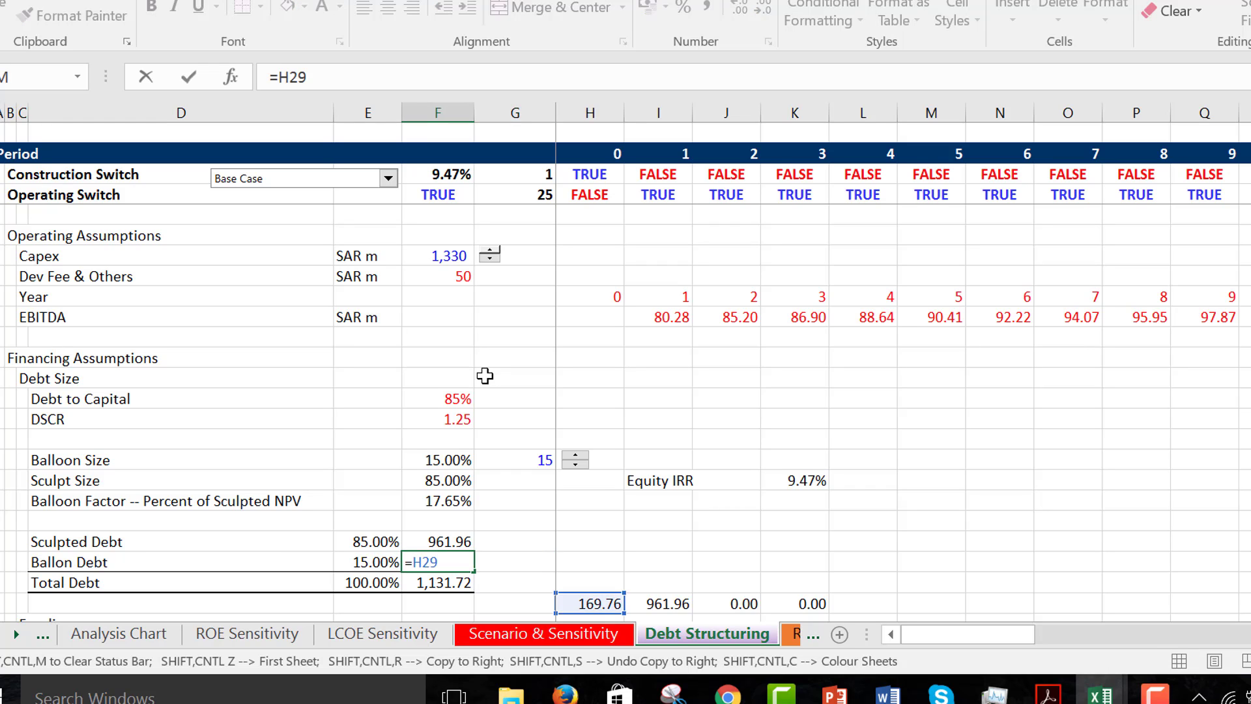
{"action": "key", "text": "ctrl+Return"}
- Inspect the balloon function formula in H29 and re-enter it as an array formula
{"action": "key", "text": "Down"}
{"action": "key", "text": "Down"}
{"action": "key", "text": "Down"}
{"action": "key", "text": "Down"}
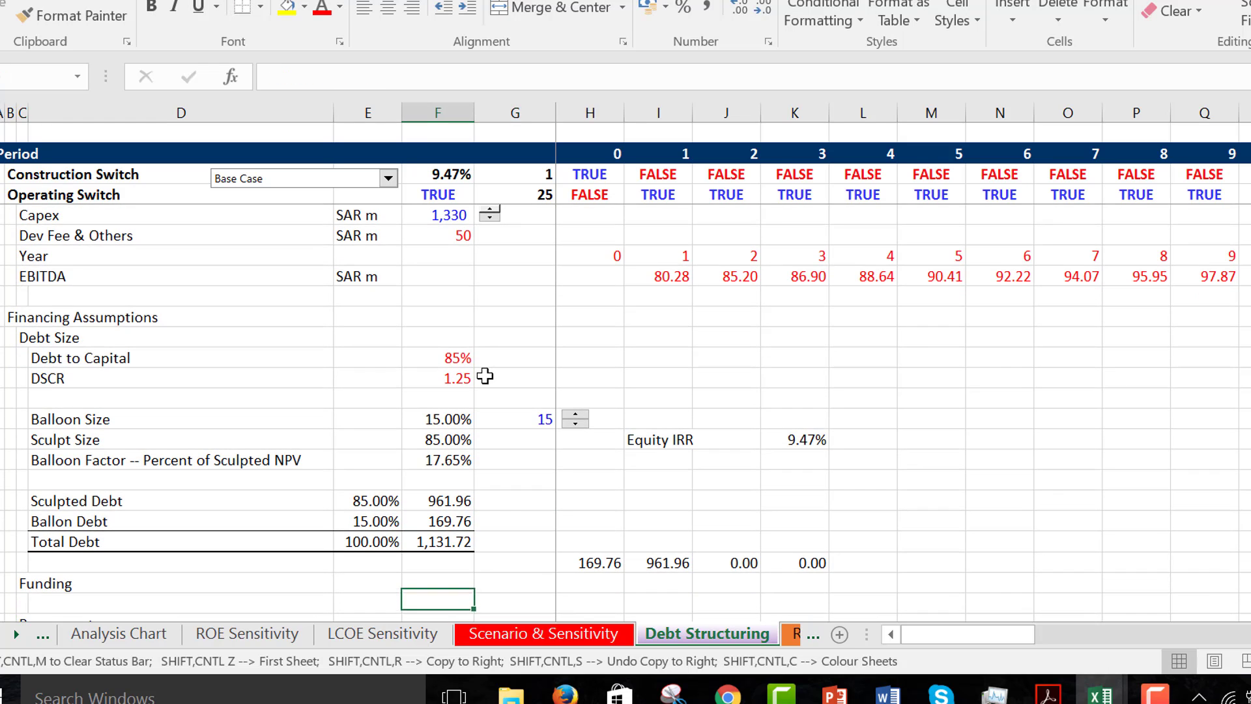
{"action": "key", "text": "Up"}
{"action": "key", "text": "Up"}
{"action": "key", "text": "Right"}
{"action": "key", "text": "Right"}
{"action": "key", "text": "F2"}
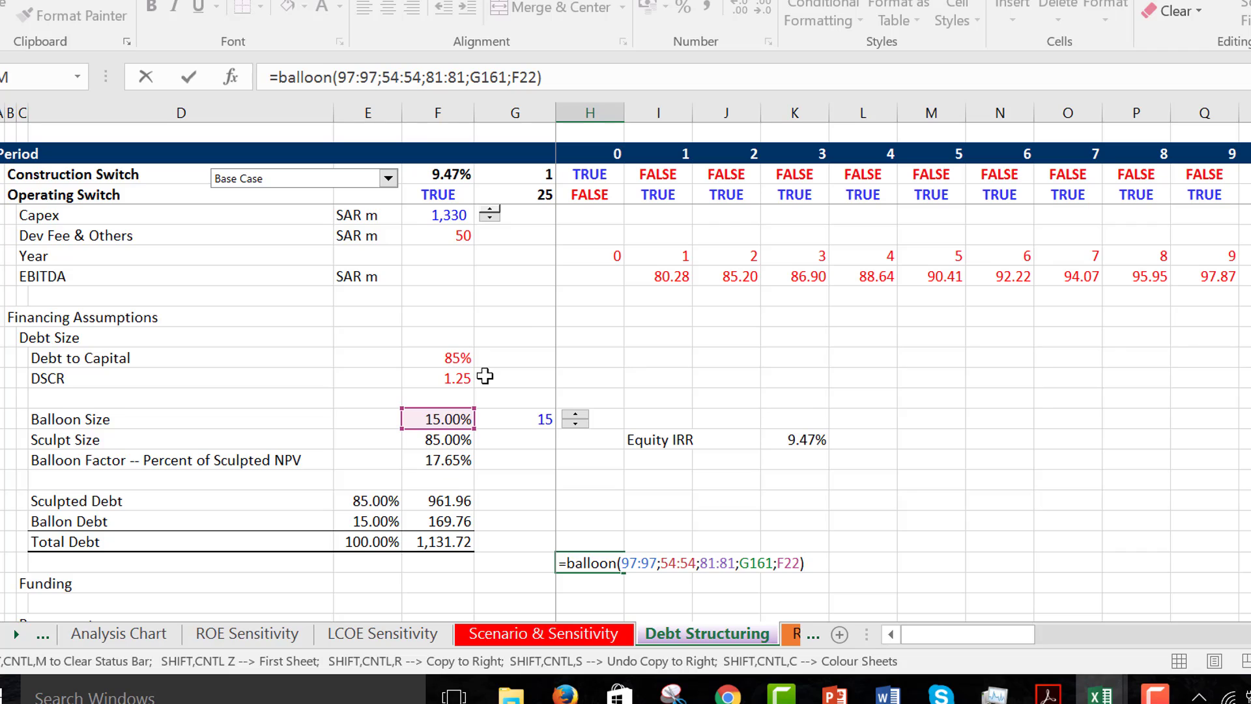
{"action": "key", "text": "ctrl+shift+Return"}
- Check which cell the Ballon Debt amount under Debt Size refers to
{"action": "key", "text": "Left"}
{"action": "key", "text": "Left"}
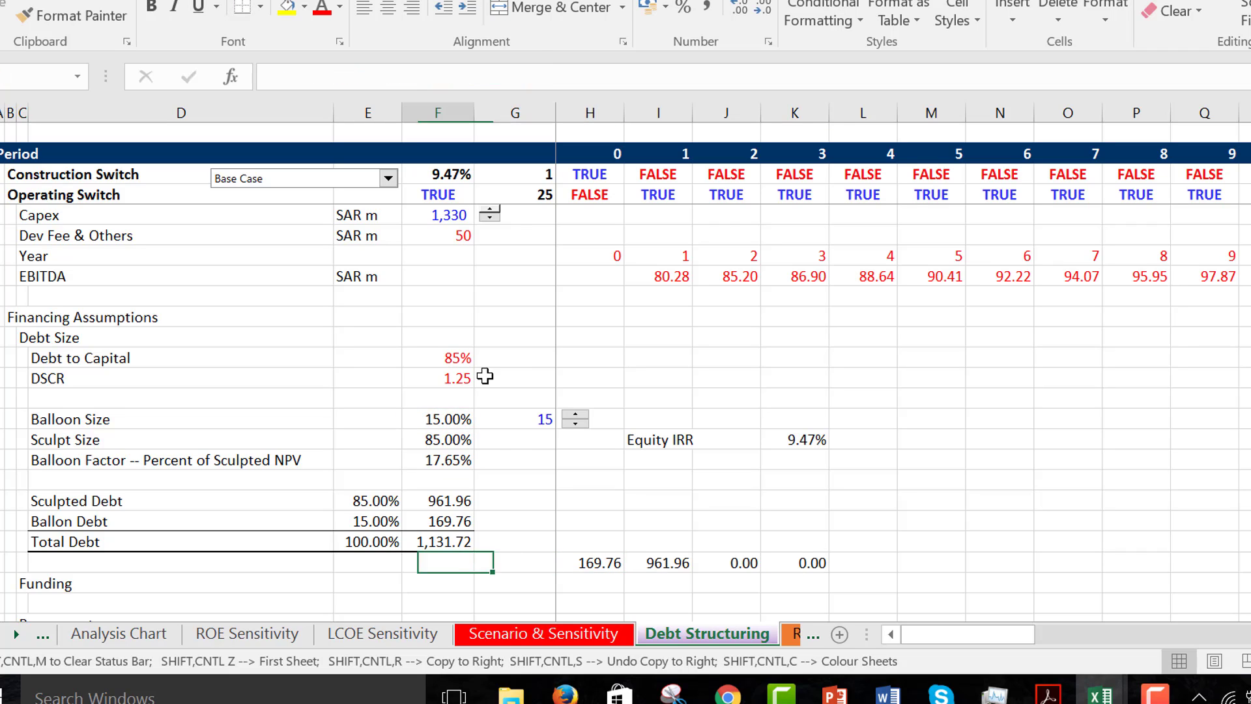
{"action": "key", "text": "Up"}
{"action": "key", "text": "Up"}
{"action": "key", "text": "F2"}
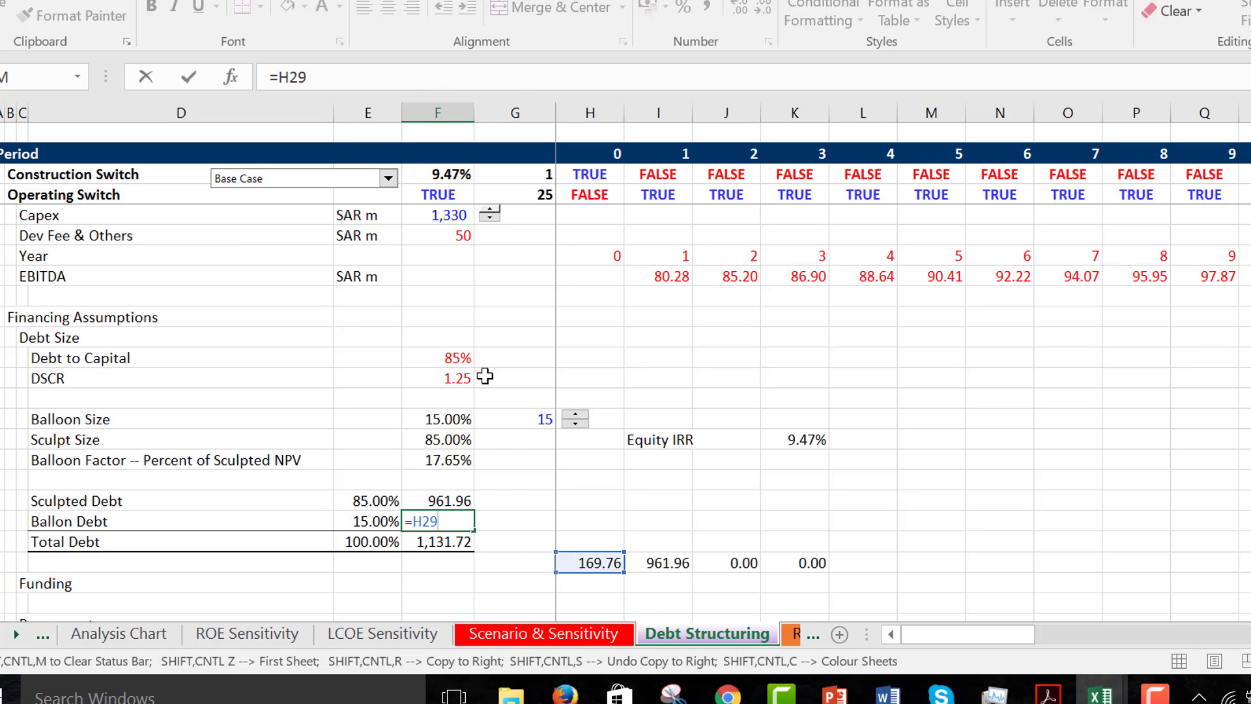
{"action": "key", "text": "ctrl+Return"}
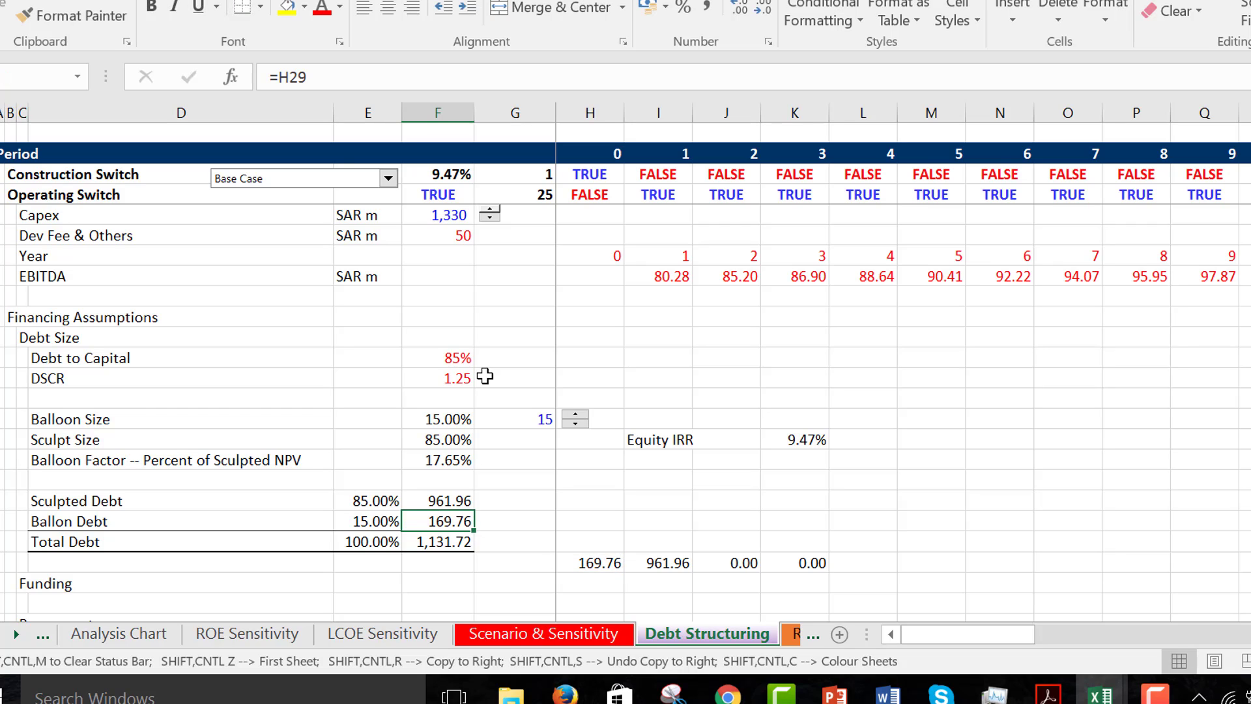
{"action": "key", "text": "F2"}
{"action": "key", "text": "ctrl+Return"}
- Check the formula behind the Sculpted Debt amount under Debt Size
{"action": "key", "text": "Up"}
{"action": "key", "text": "Up"}
{"action": "key", "text": "Up"}
{"action": "key", "text": "Down"}
{"action": "key", "text": "Down"}
{"action": "key", "text": "Down"}
{"action": "key", "text": "Down"}
{"action": "key", "text": "Down"}
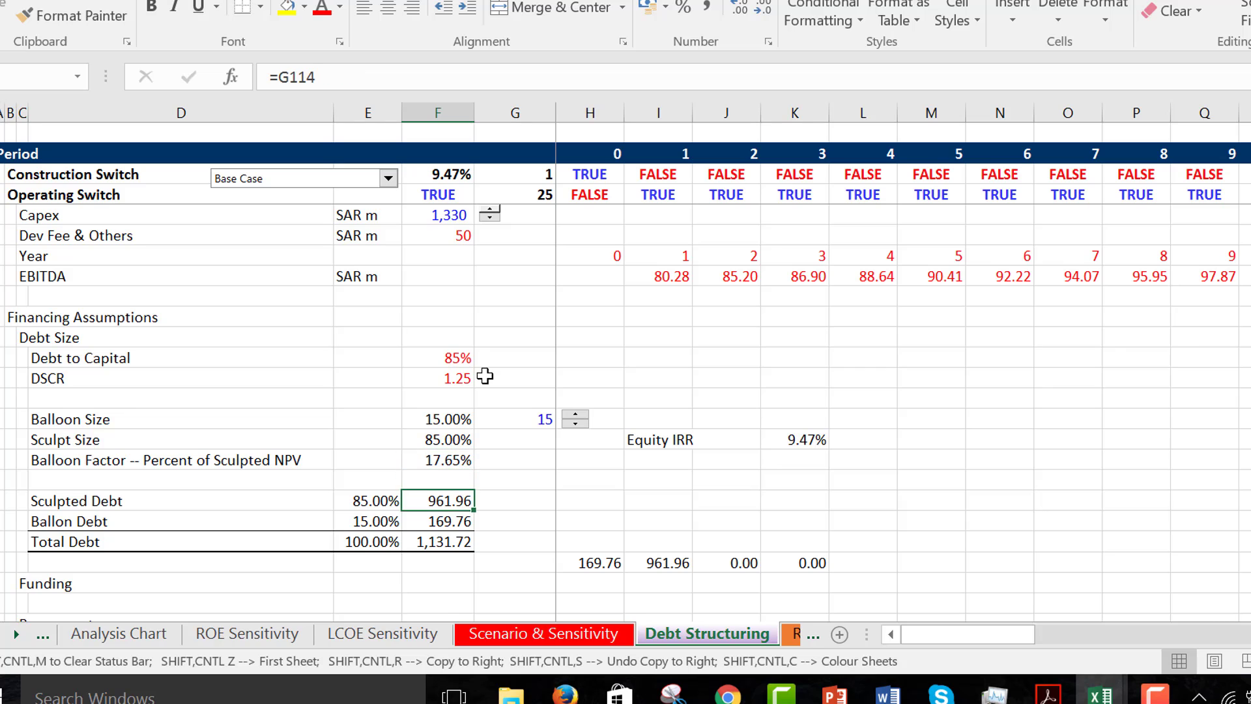
{"action": "key", "text": "Down"}
{"action": "key", "text": "Down"}
{"action": "key", "text": "Down"}
{"action": "key", "text": "Down"}
{"action": "key", "text": "Down"}
{"action": "key", "text": "Down"}
{"action": "key", "text": "Down"}
{"action": "key", "text": "Down"}
{"action": "key", "text": "Down"}
{"action": "key", "text": "Down"}
{"action": "key", "text": "Down"}
{"action": "key", "text": "Down"}
{"action": "key", "text": "Down"}
{"action": "key", "text": "Down"}
{"action": "key", "text": "Down"}
{"action": "key", "text": "Down"}
{"action": "key", "text": "Down"}
{"action": "key", "text": "Down"}
{"action": "key", "text": "Down"}
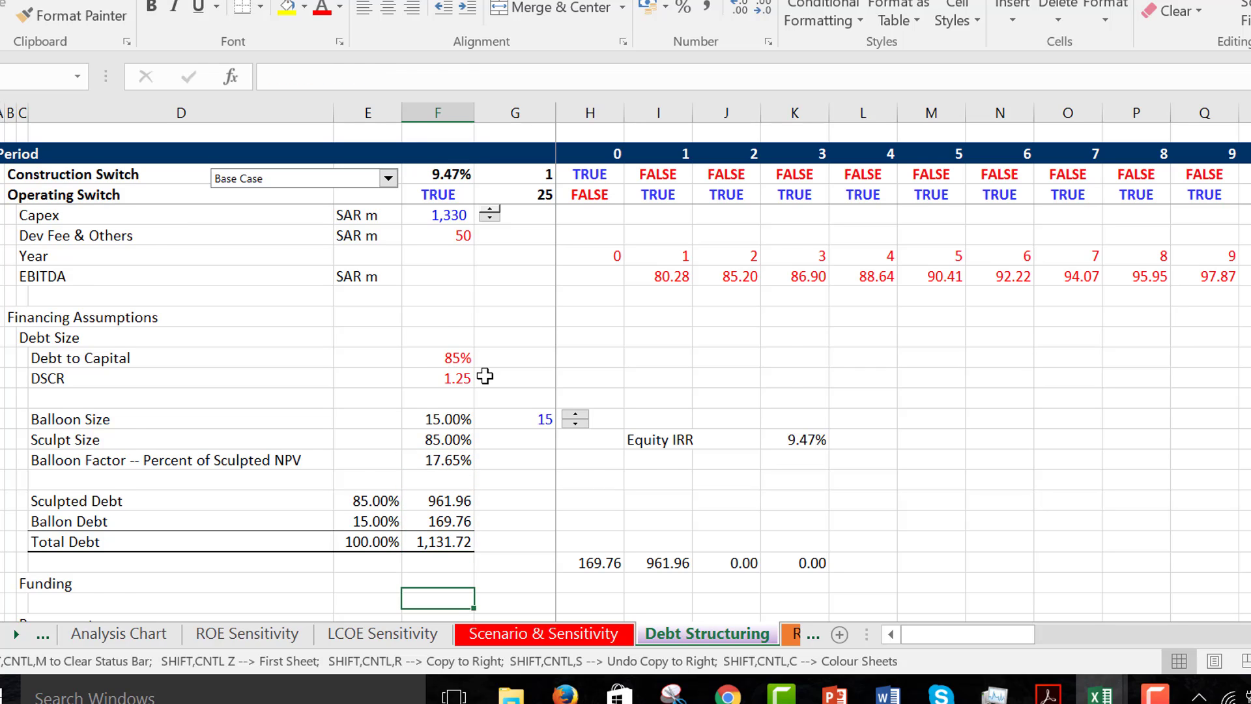
- Return to the Balloon Tranche in the Debt Schedule and check the period 0 Closing Balance formula
{"action": "key", "text": "Down"}
{"action": "key", "text": "Down"}
{"action": "key", "text": "Down"}
{"action": "key", "text": "Down"}
{"action": "key", "text": "Down"}
{"action": "key", "text": "Down"}
{"action": "key", "text": "Down"}
{"action": "key", "text": "Down"}
{"action": "key", "text": "Down"}
{"action": "key", "text": "Down"}
{"action": "key", "text": "Down"}
{"action": "key", "text": "Down"}
{"action": "key", "text": "Down"}
{"action": "key", "text": "Down"}
{"action": "key", "text": "Down"}
{"action": "key", "text": "Down"}
{"action": "key", "text": "Down"}
{"action": "key", "text": "Down"}
{"action": "key", "text": "Down"}
{"action": "key", "text": "Down"}
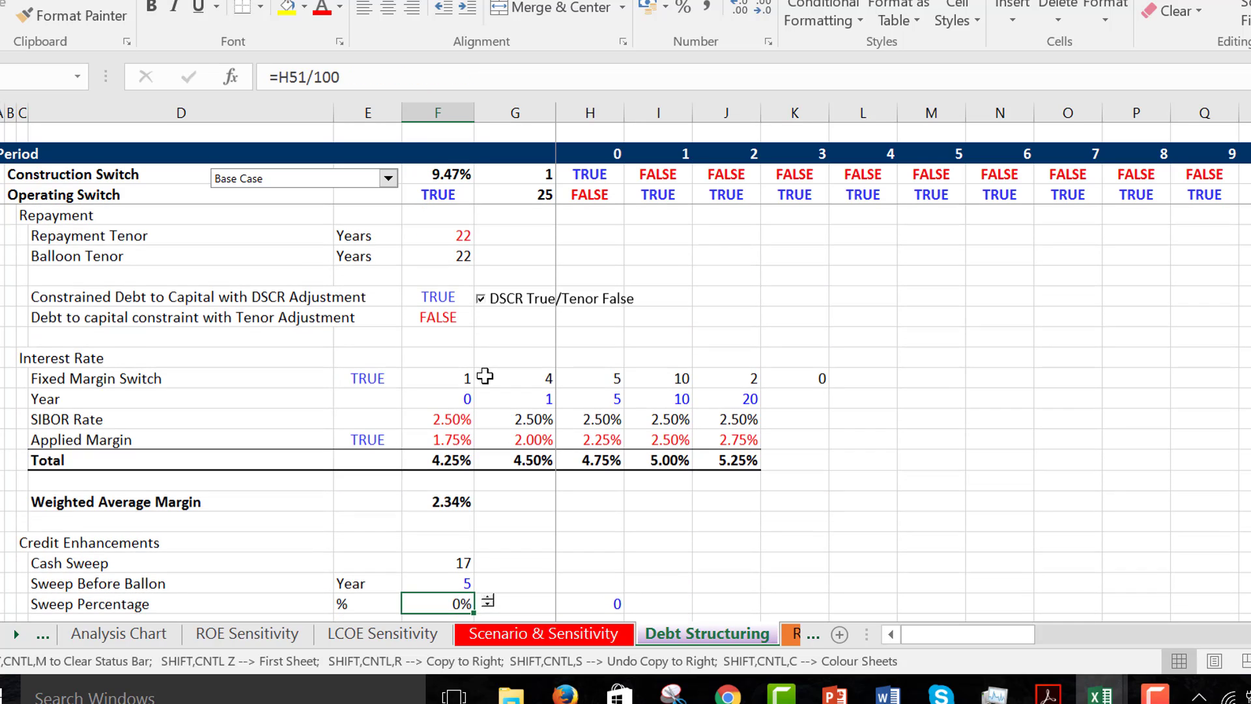
{"action": "key", "text": "Down"}
{"action": "key", "text": "Down"}
{"action": "key", "text": "Down"}
{"action": "key", "text": "Down"}
{"action": "key", "text": "Down"}
{"action": "key", "text": "Down"}
{"action": "key", "text": "Down"}
{"action": "key", "text": "Down"}
{"action": "key", "text": "Down"}
{"action": "key", "text": "Down"}
{"action": "key", "text": "Down"}
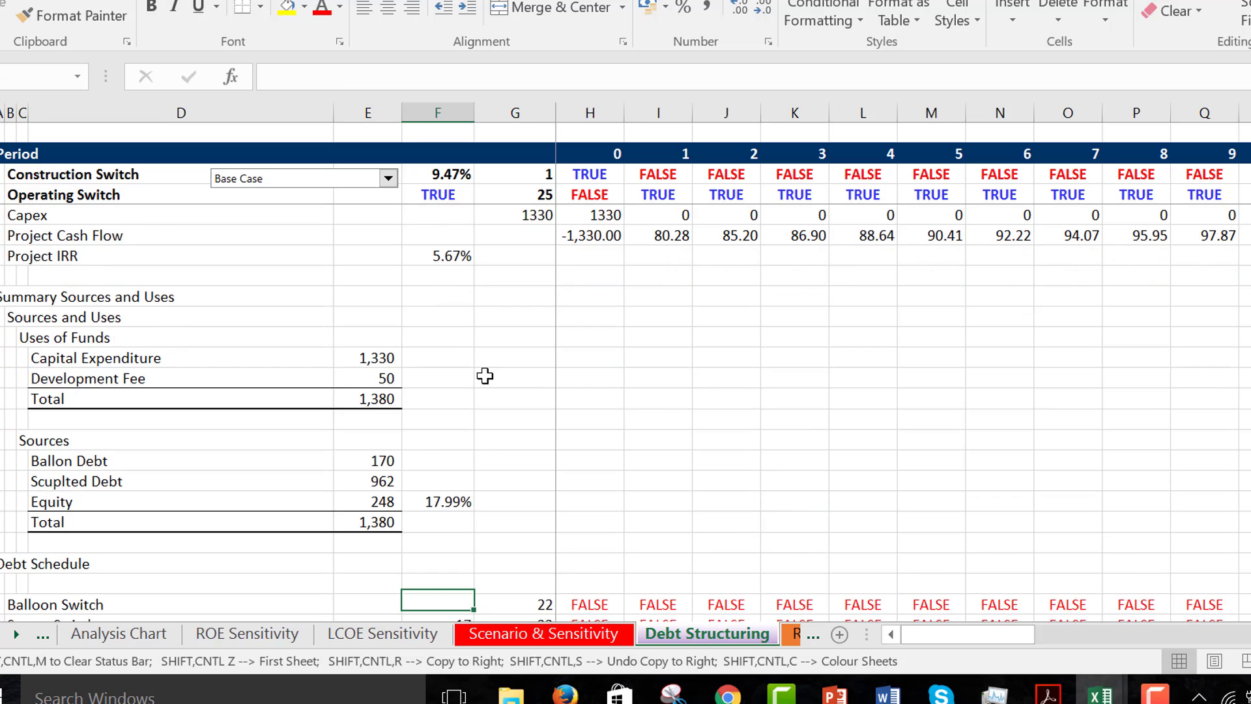
{"action": "key", "text": "Up"}
{"action": "key", "text": "Up"}
{"action": "key", "text": "Up"}
{"action": "key", "text": "Up"}
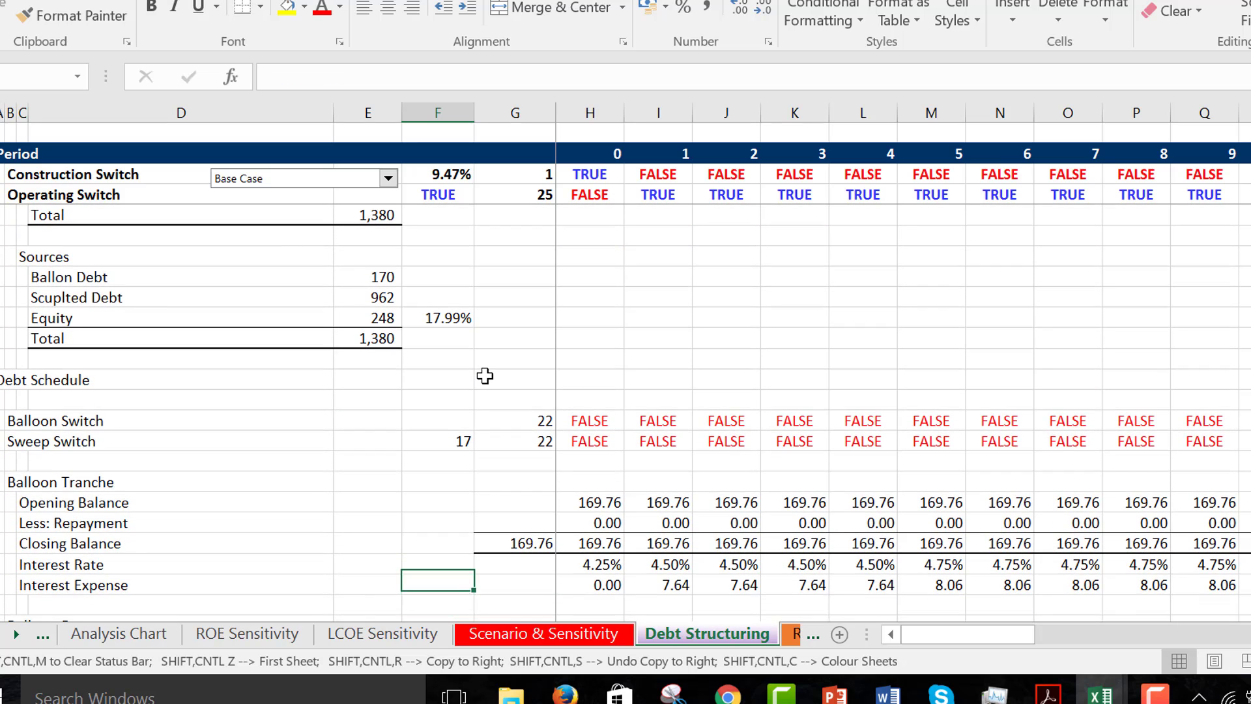
{"action": "key", "text": "Right"}
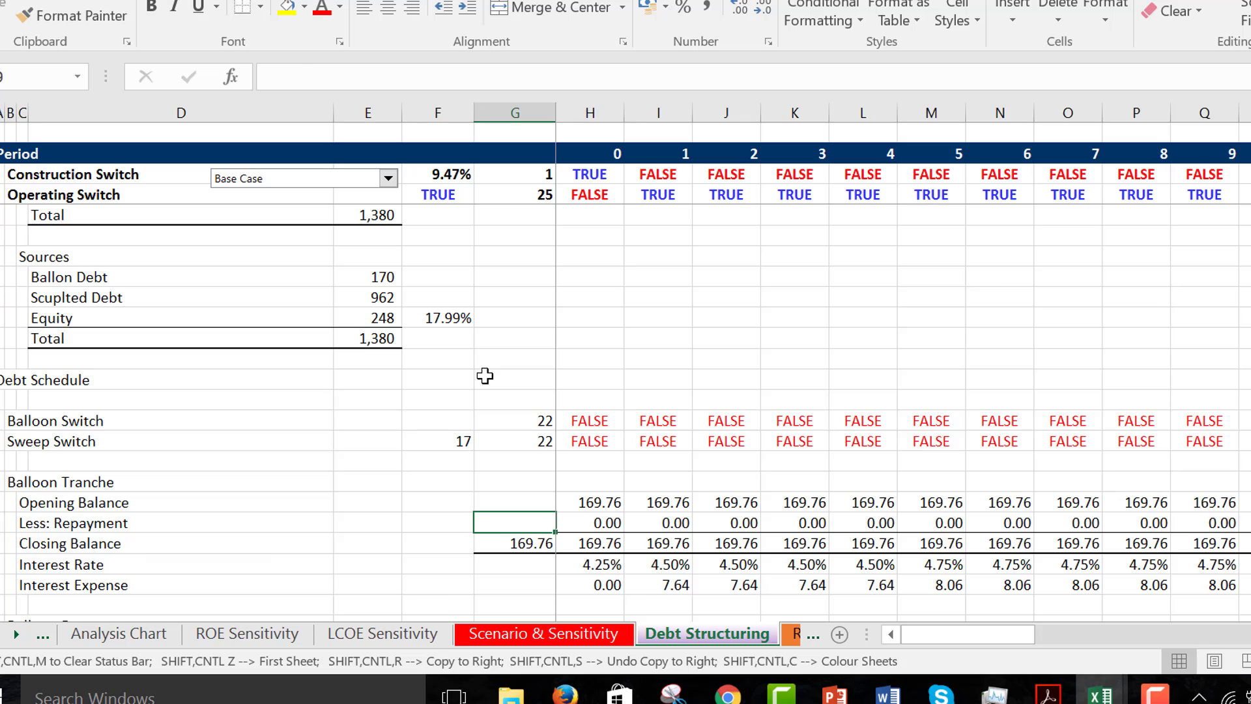
{"action": "key", "text": "Down"}
{"action": "key", "text": "Right"}
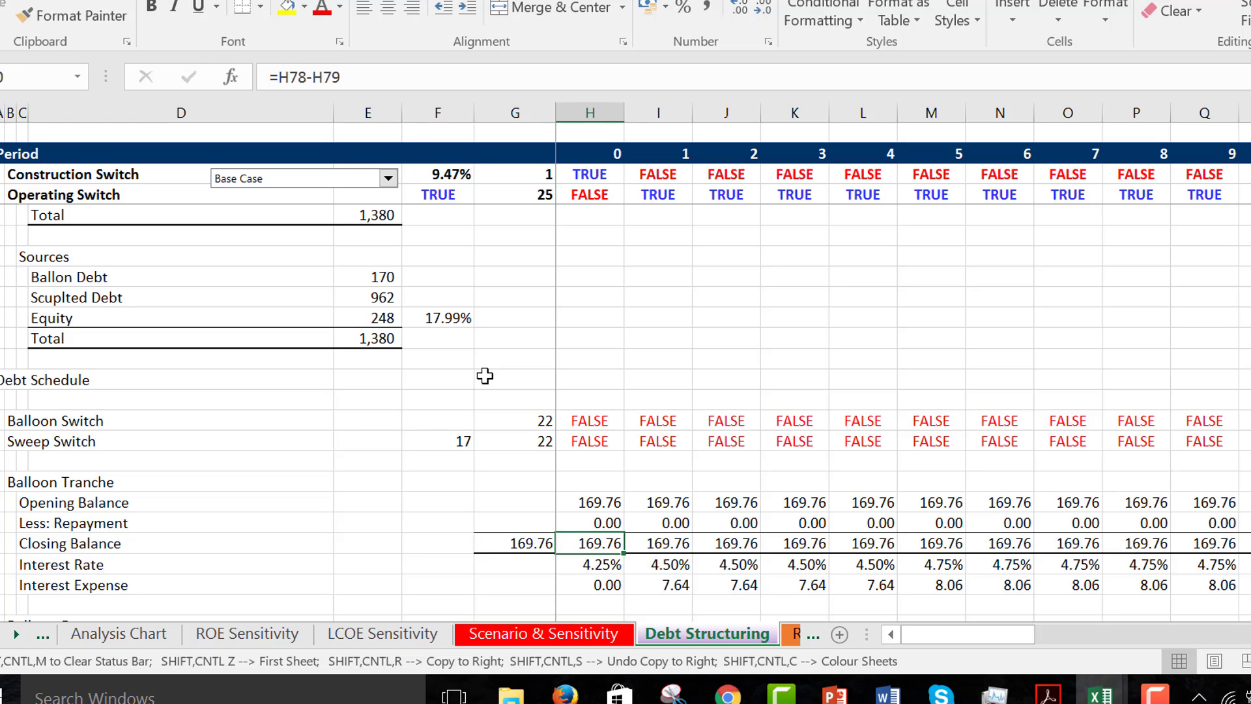
- Inspect the cells used by the period 0 Interest Expense formula in the Balloon Tranche
{"action": "key", "text": "Down"}
{"action": "key", "text": "Down"}
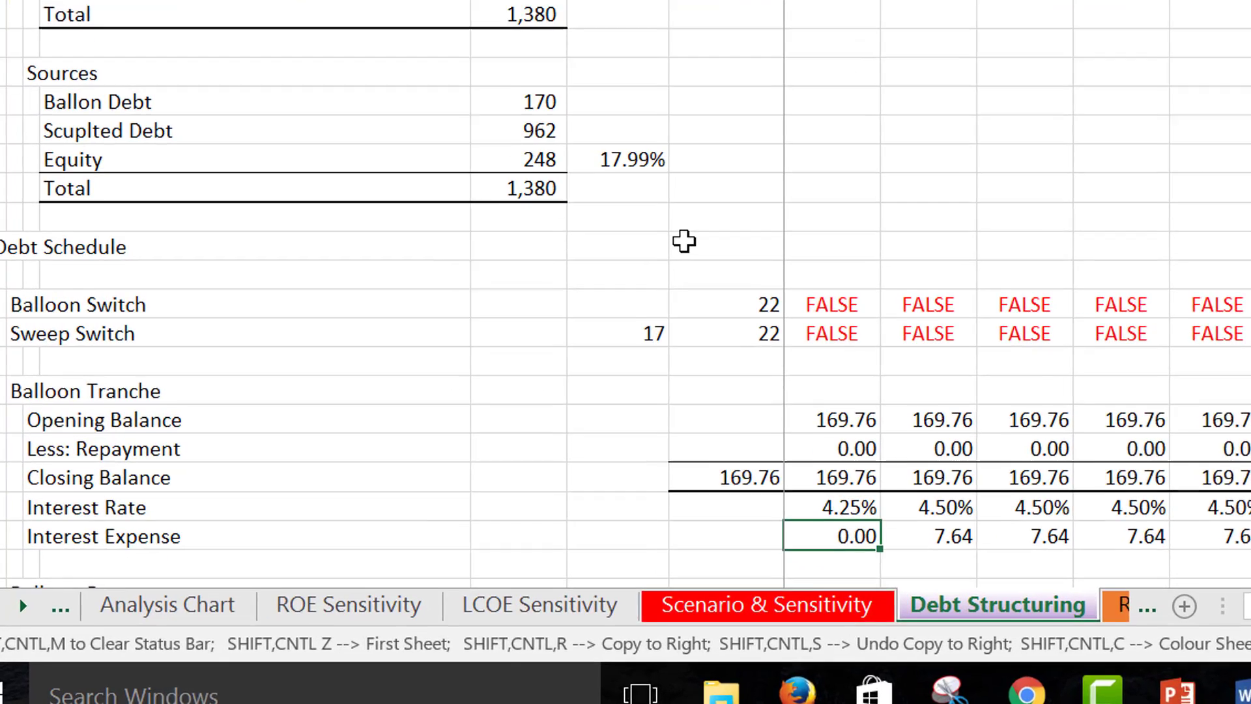
{"action": "key", "text": "F2"}
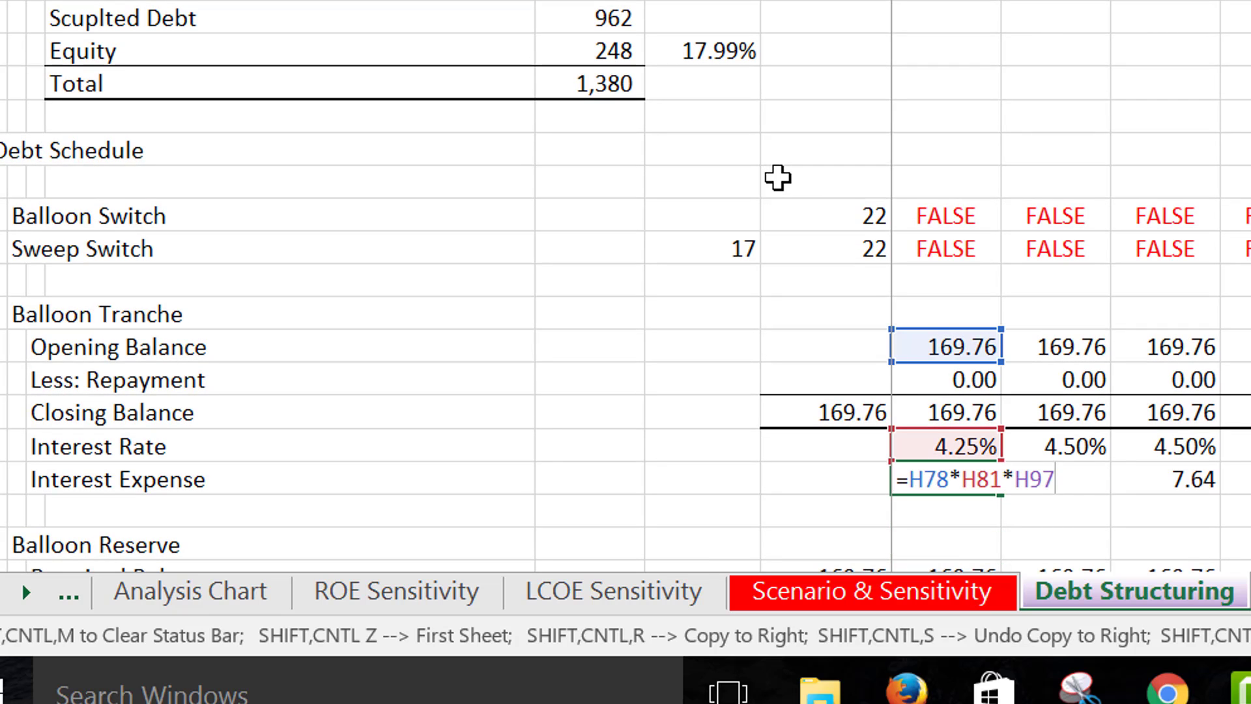
{"action": "key", "text": "Escape"}
- Inspect the cells used by the period 0 Less: Repayment formula in the Balloon Tranche
{"action": "key", "text": "Up"}
{"action": "key", "text": "Left"}
{"action": "key", "text": "Up"}
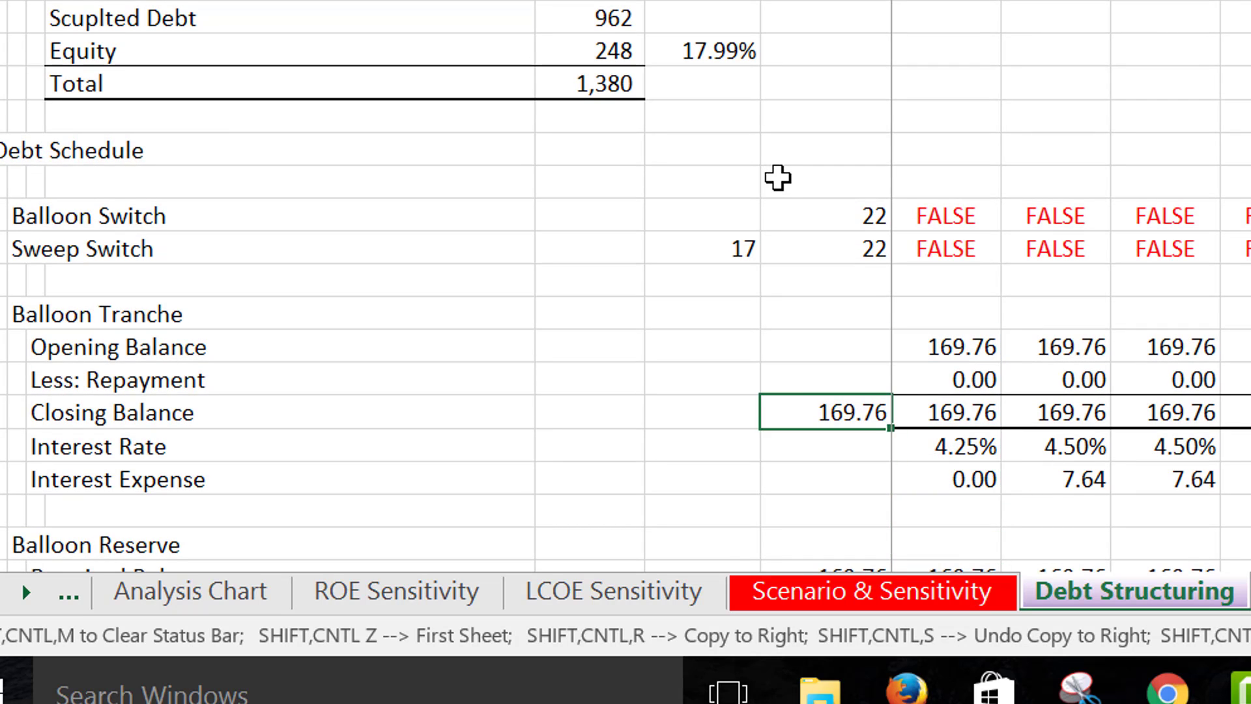
{"action": "key", "text": "Right"}
{"action": "key", "text": "Right"}
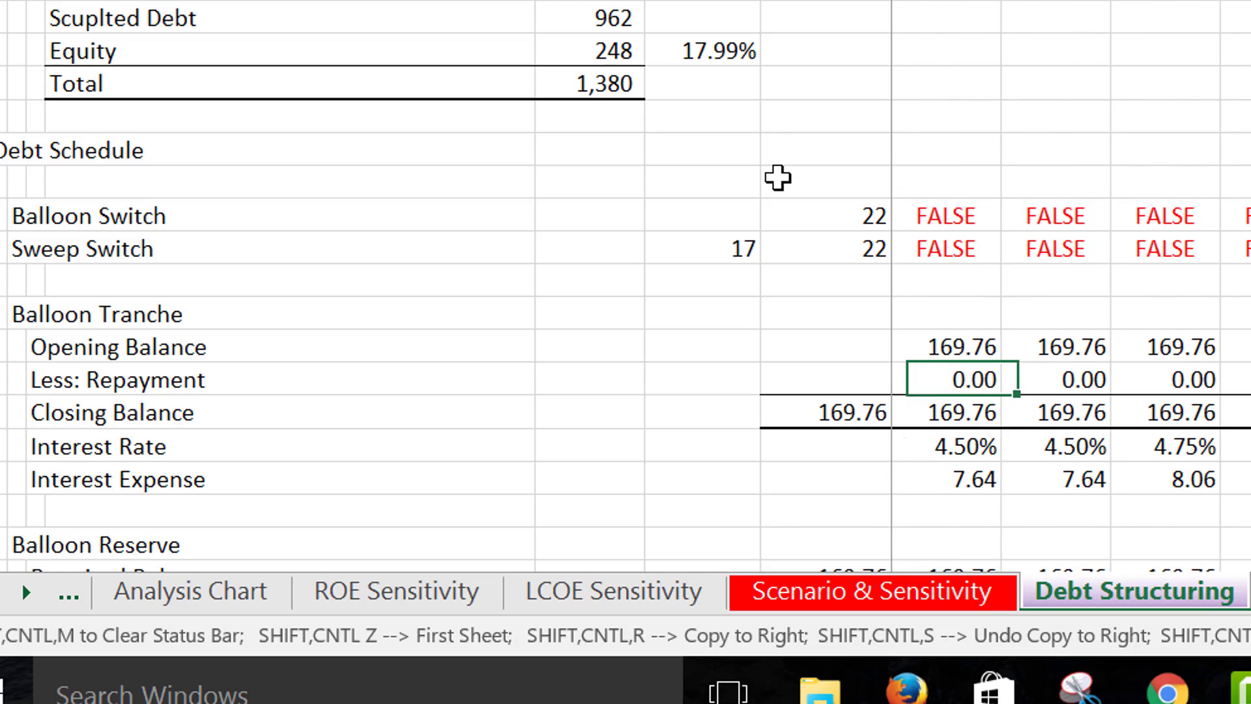
{"action": "key", "text": "F2"}
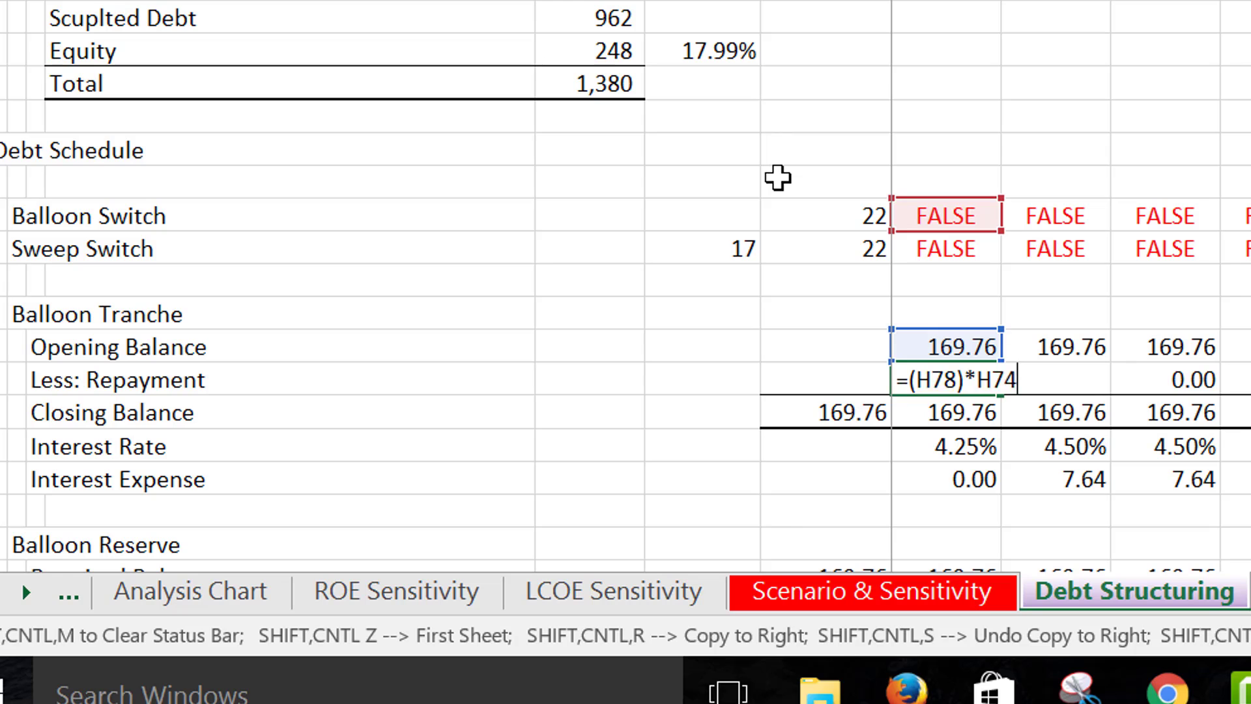
{"action": "key", "text": "Return"}
{"action": "key", "text": "Up"}
- Follow the Balloon Tranche across the later periods and examine the Less: Accumlated Amount row under Balloon Reserve
{"action": "key", "text": "Right"}
{"action": "key", "text": "Right"}
{"action": "key", "text": "Right"}
{"action": "key", "text": "Right"}
{"action": "key", "text": "Right"}
{"action": "key", "text": "Right"}
{"action": "key", "text": "Right"}
{"action": "key", "text": "Right"}
{"action": "key", "text": "Right"}
{"action": "key", "text": "Right"}
{"action": "key", "text": "Right"}
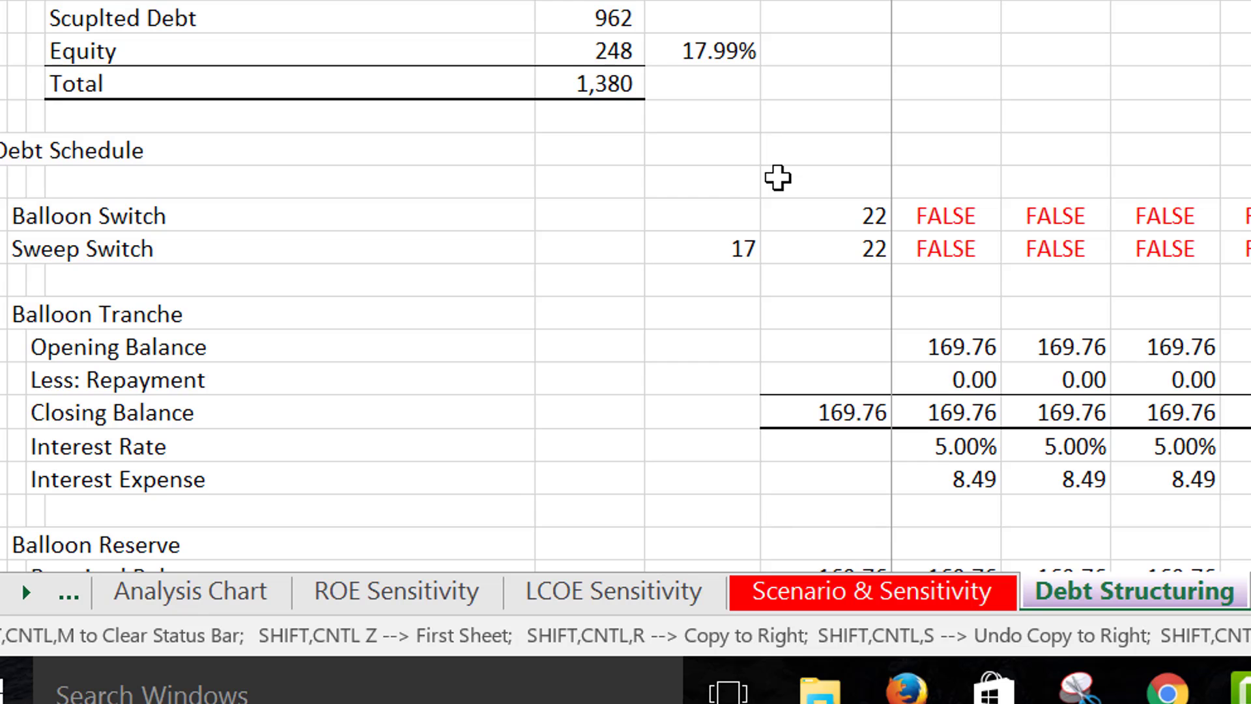
{"action": "scroll", "coordinate": [777, 177], "scroll_direction": "down", "scroll_amount": 1}
{"action": "scroll", "coordinate": [777, 177], "scroll_direction": "down", "scroll_amount": 2}
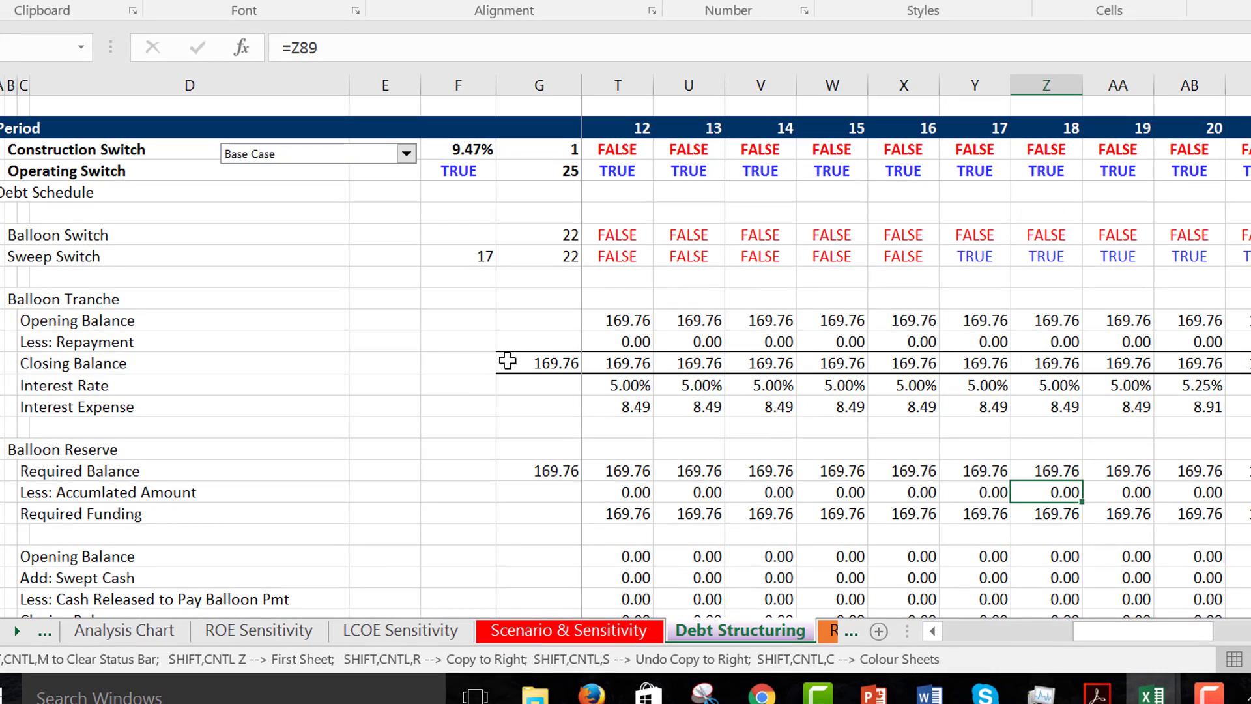
- Leave the Balloon Reserve and return to the Scenario & Sensitivity sheet
{"action": "key", "text": "Page_Up"}
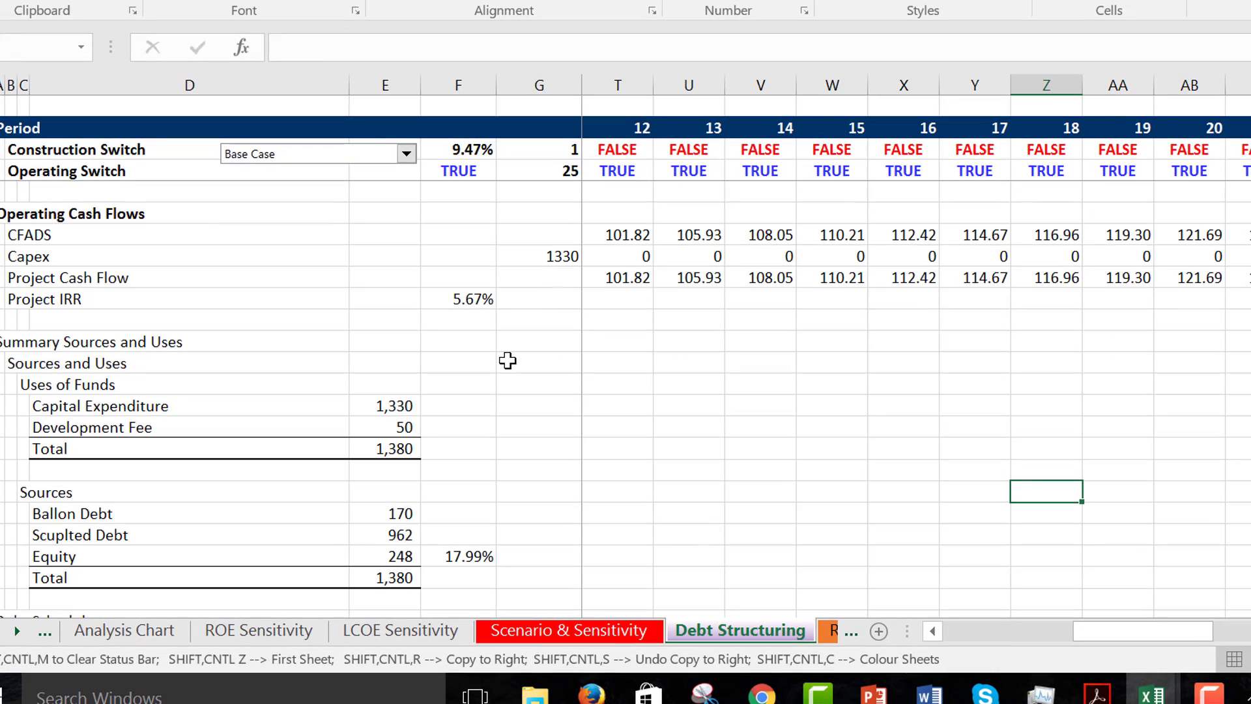
{"action": "key", "text": "Left"}
{"action": "key", "text": "Left"}
{"action": "key", "text": "Left"}
{"action": "key", "text": "Left"}
{"action": "key", "text": "Left"}
{"action": "key", "text": "Left"}
{"action": "key", "text": "Left"}
{"action": "key", "text": "Left"}
{"action": "key", "text": "Left"}
{"action": "key", "text": "Left"}
{"action": "key", "text": "Left"}
{"action": "key", "text": "Left"}
{"action": "key", "text": "Left"}
{"action": "key", "text": "Left"}
{"action": "key", "text": "Left"}
{"action": "key", "text": "Left"}
{"action": "key", "text": "Left"}
{"action": "key", "text": "Left"}
{"action": "key", "text": "Left"}
{"action": "key", "text": "Left"}
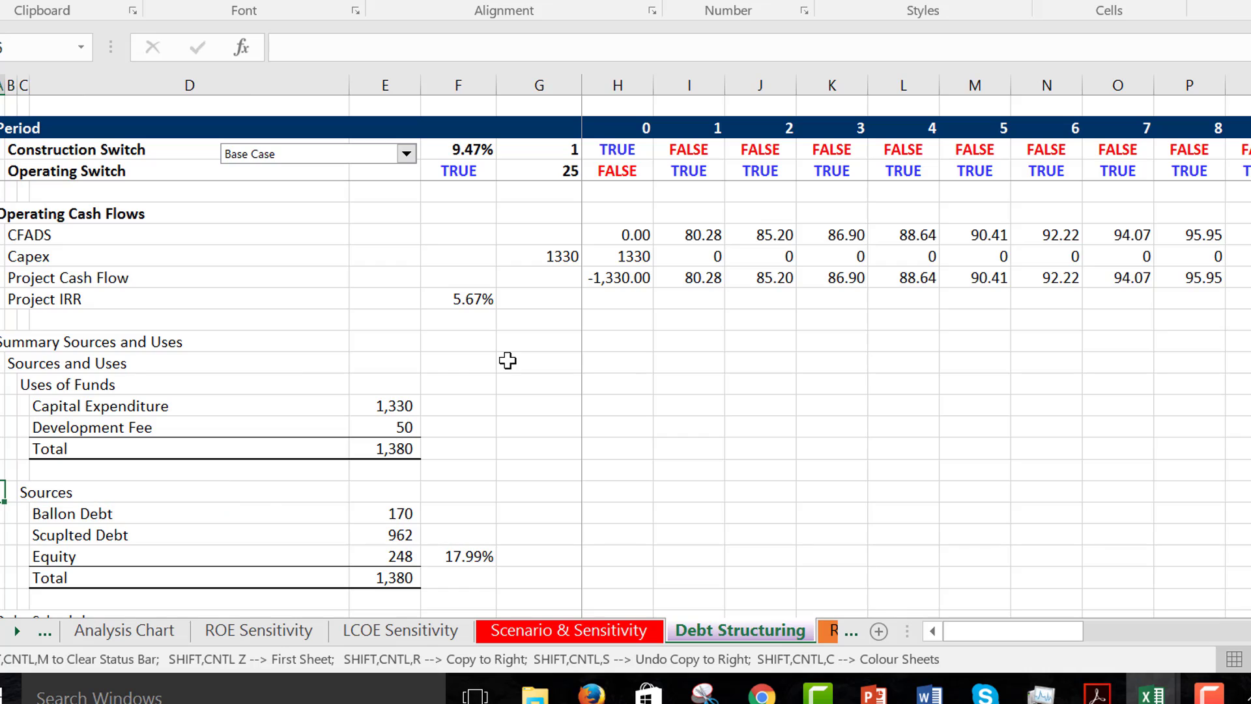
{"action": "key", "text": "ctrl+Page_Up"}
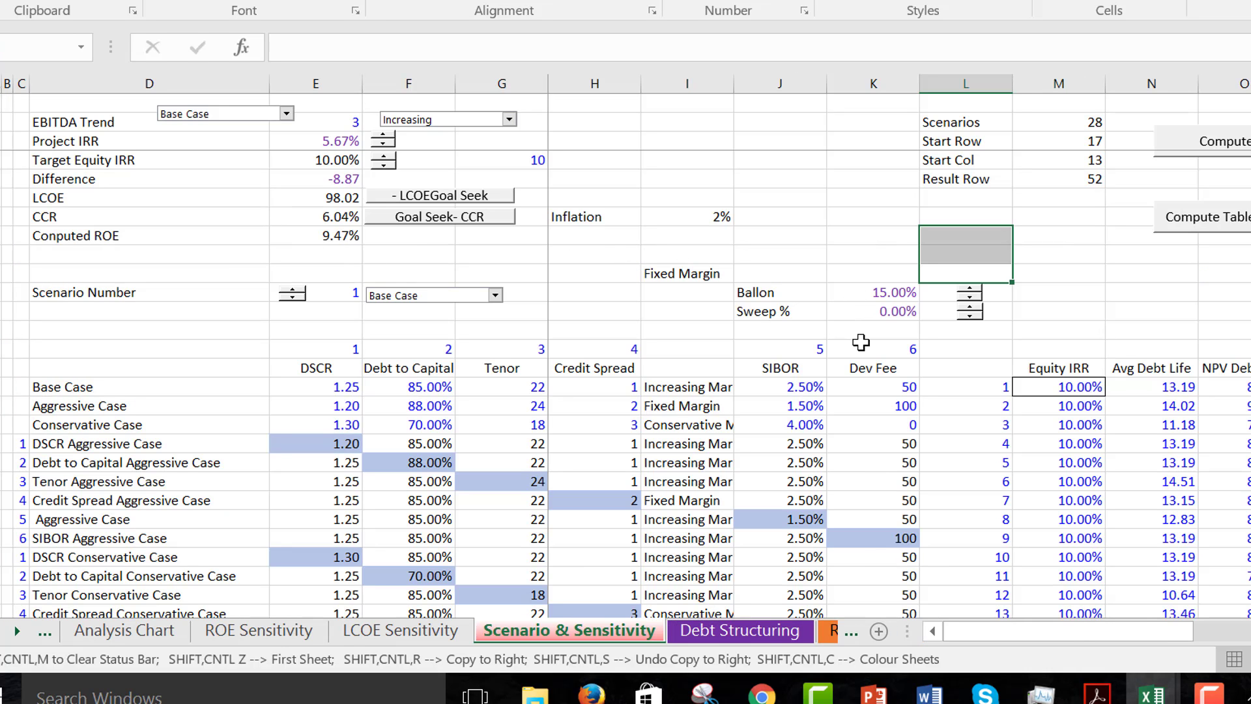
- Try a higher Sweep % in the scenario inputs and bring it back to 0%
{"action": "left_click", "coordinate": [973, 307]}
{"action": "left_click", "coordinate": [974, 308]}
{"action": "left_click", "coordinate": [973, 317]}
{"action": "left_click", "coordinate": [971, 316]}
{"action": "left_click", "coordinate": [972, 311]}
{"action": "left_click", "coordinate": [972, 311]}
{"action": "left_click", "coordinate": [969, 317]}
{"action": "left_click", "coordinate": [969, 317]}
- Raise the Ballon percentage to 24% to see its effect on the computed ROE
{"action": "left_click", "coordinate": [971, 289]}
{"action": "left_click", "coordinate": [971, 289]}
{"action": "left_click", "coordinate": [971, 289]}
{"action": "left_click", "coordinate": [971, 289]}
{"action": "left_click", "coordinate": [971, 289]}
{"action": "left_click", "coordinate": [971, 290]}
{"action": "left_click", "coordinate": [971, 289]}
{"action": "left_click", "coordinate": [971, 289]}
{"action": "left_click", "coordinate": [971, 289]}
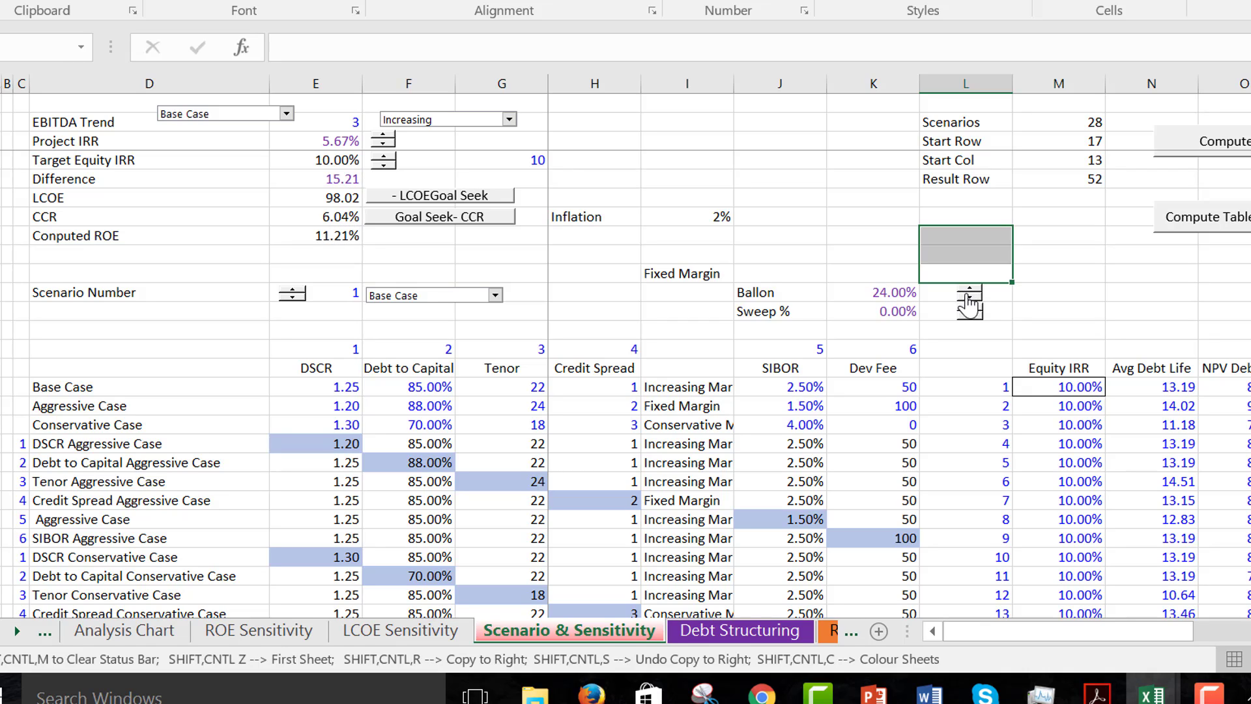
- Lower the Ballon percentage in increments to 0% to compare the computed ROE
{"action": "left_click", "coordinate": [970, 298]}
{"action": "left_click", "coordinate": [969, 298]}
{"action": "left_click", "coordinate": [970, 297]}
{"action": "left_click", "coordinate": [969, 297]}
{"action": "left_click", "coordinate": [971, 305]}
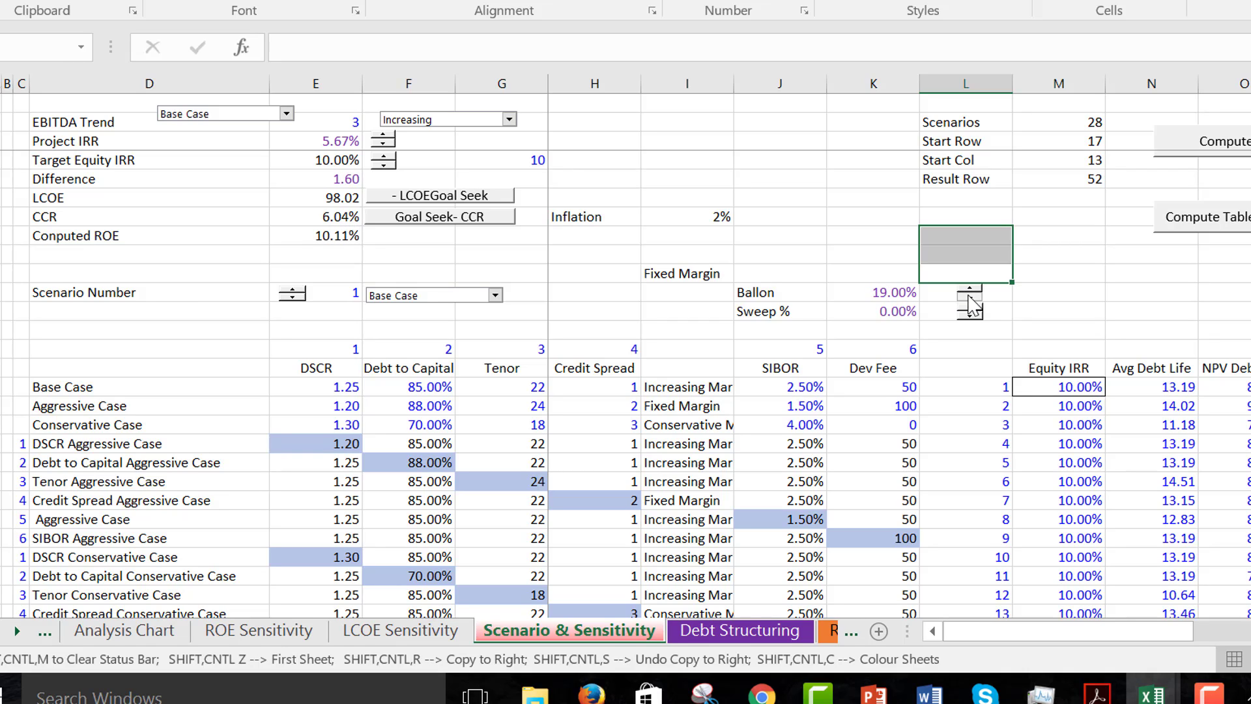
{"action": "left_click", "coordinate": [971, 305]}
{"action": "left_click", "coordinate": [971, 305]}
{"action": "left_click", "coordinate": [971, 305]}
{"action": "left_click", "coordinate": [970, 305]}
{"action": "left_click", "coordinate": [971, 305]}
{"action": "left_click", "coordinate": [971, 304]}
{"action": "left_click", "coordinate": [971, 305]}
{"action": "left_click", "coordinate": [971, 305]}
{"action": "left_click", "coordinate": [971, 305]}
{"action": "left_click", "coordinate": [971, 305]}
{"action": "left_click", "coordinate": [971, 305]}
{"action": "left_click", "coordinate": [971, 305]}
{"action": "left_click", "coordinate": [971, 305]}
{"action": "left_click", "coordinate": [971, 305]}
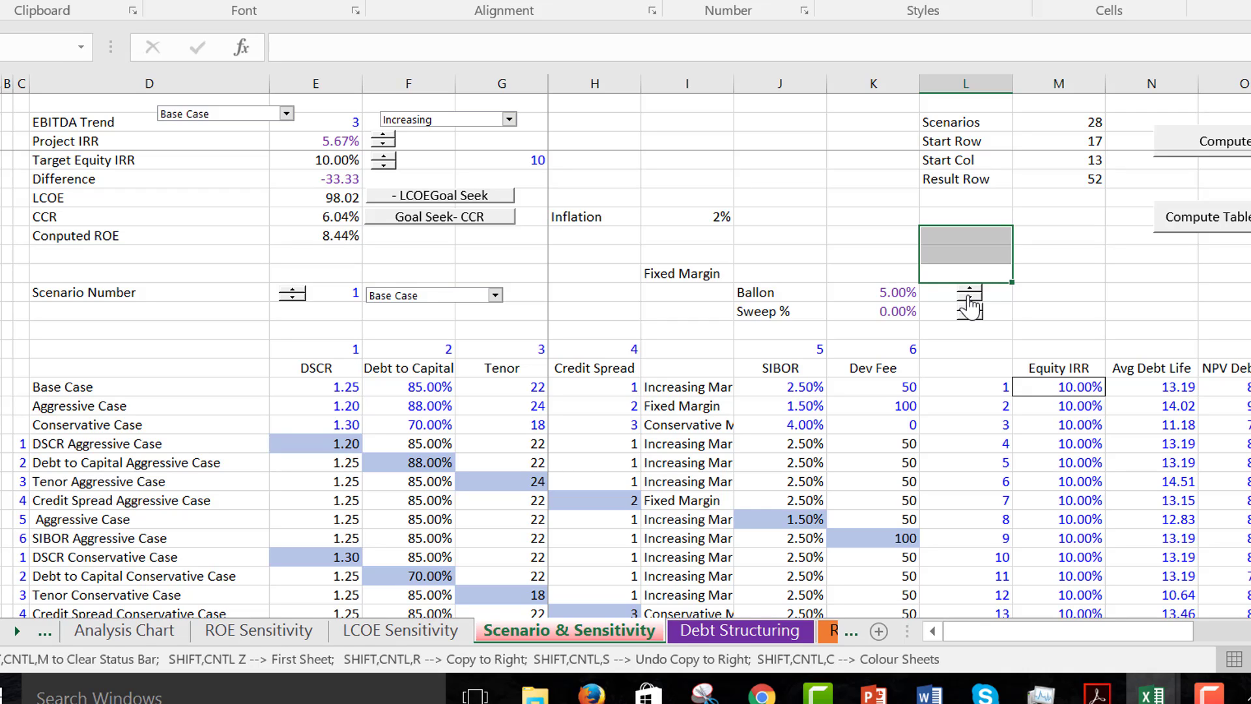
{"action": "left_click", "coordinate": [971, 305]}
{"action": "left_click", "coordinate": [970, 305]}
{"action": "left_click", "coordinate": [971, 305]}
{"action": "left_click", "coordinate": [970, 304]}
{"action": "left_click", "coordinate": [971, 305]}
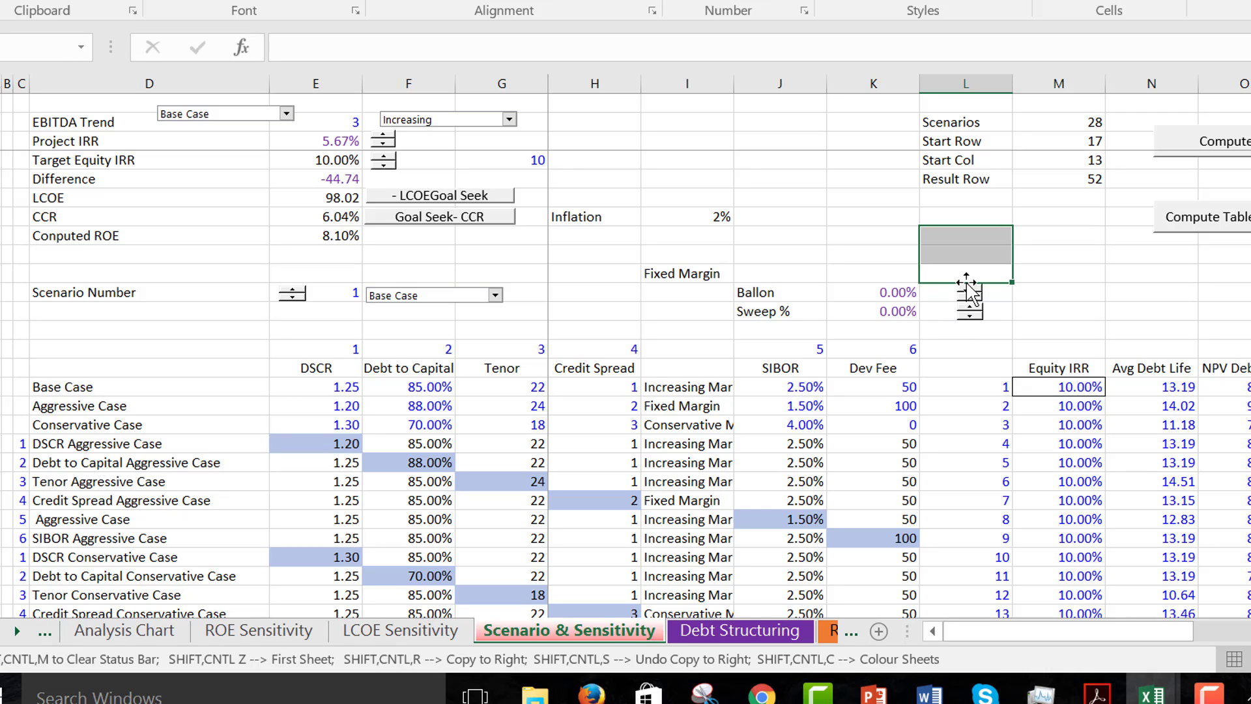
- Raise the Ballon percentage from zero to 15%
{"action": "left_click", "coordinate": [971, 294]}
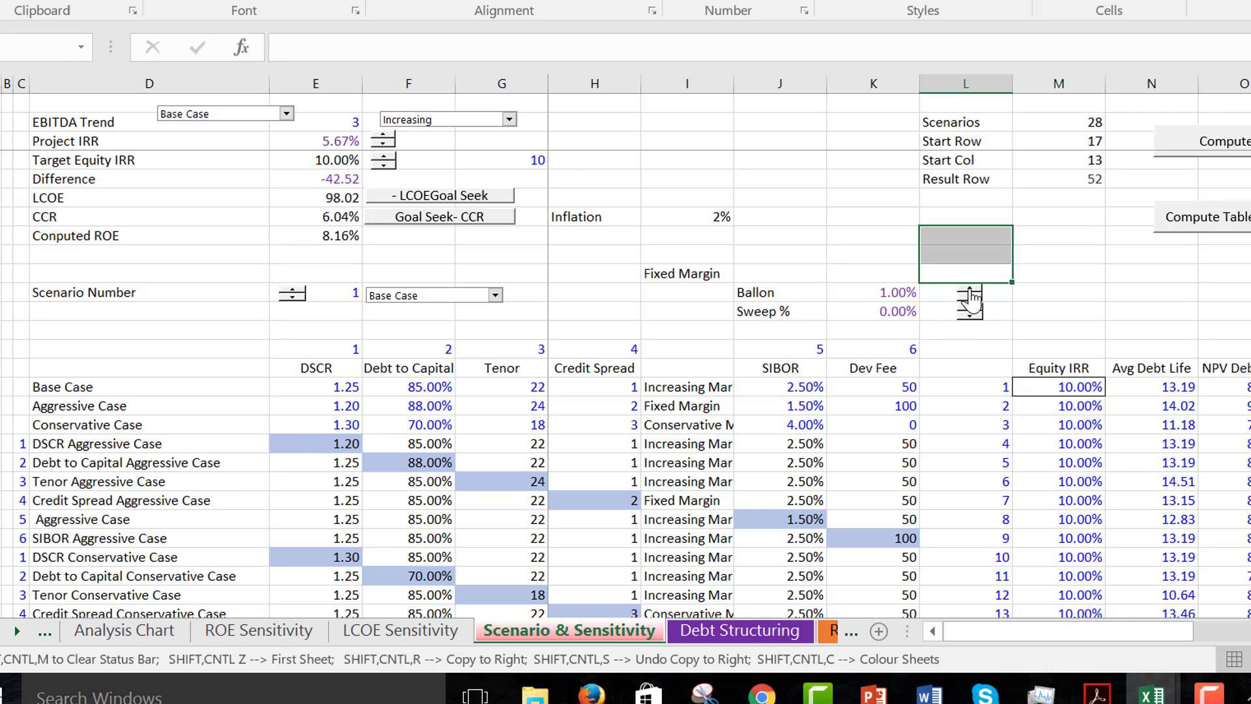
{"action": "left_click", "coordinate": [971, 294]}
{"action": "left_click", "coordinate": [971, 295]}
{"action": "left_click", "coordinate": [971, 295]}
{"action": "left_click", "coordinate": [971, 294]}
{"action": "left_click", "coordinate": [971, 291]}
{"action": "left_click", "coordinate": [971, 291]}
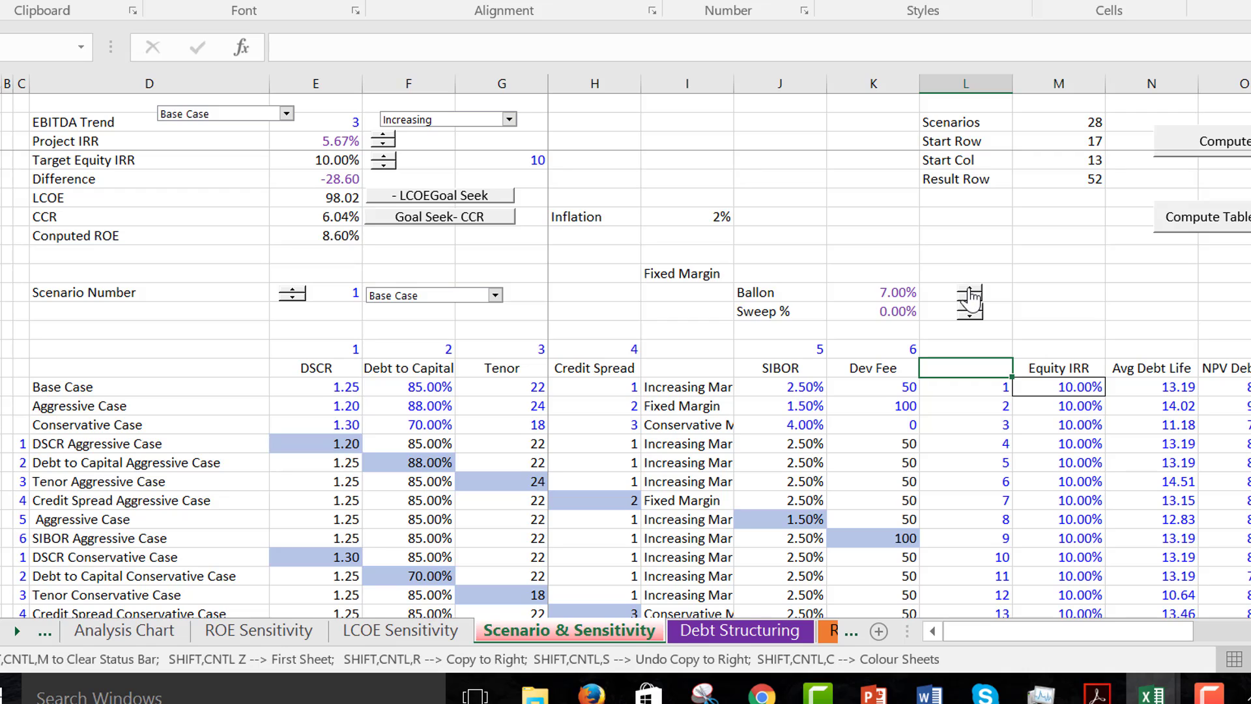
{"action": "left_click", "coordinate": [971, 295]}
{"action": "left_click", "coordinate": [971, 294]}
{"action": "left_click", "coordinate": [971, 294]}
{"action": "left_click", "coordinate": [971, 294]}
{"action": "left_click", "coordinate": [971, 295]}
{"action": "left_click", "coordinate": [971, 295]}
{"action": "left_click", "coordinate": [971, 294]}
{"action": "left_click", "coordinate": [971, 294]}
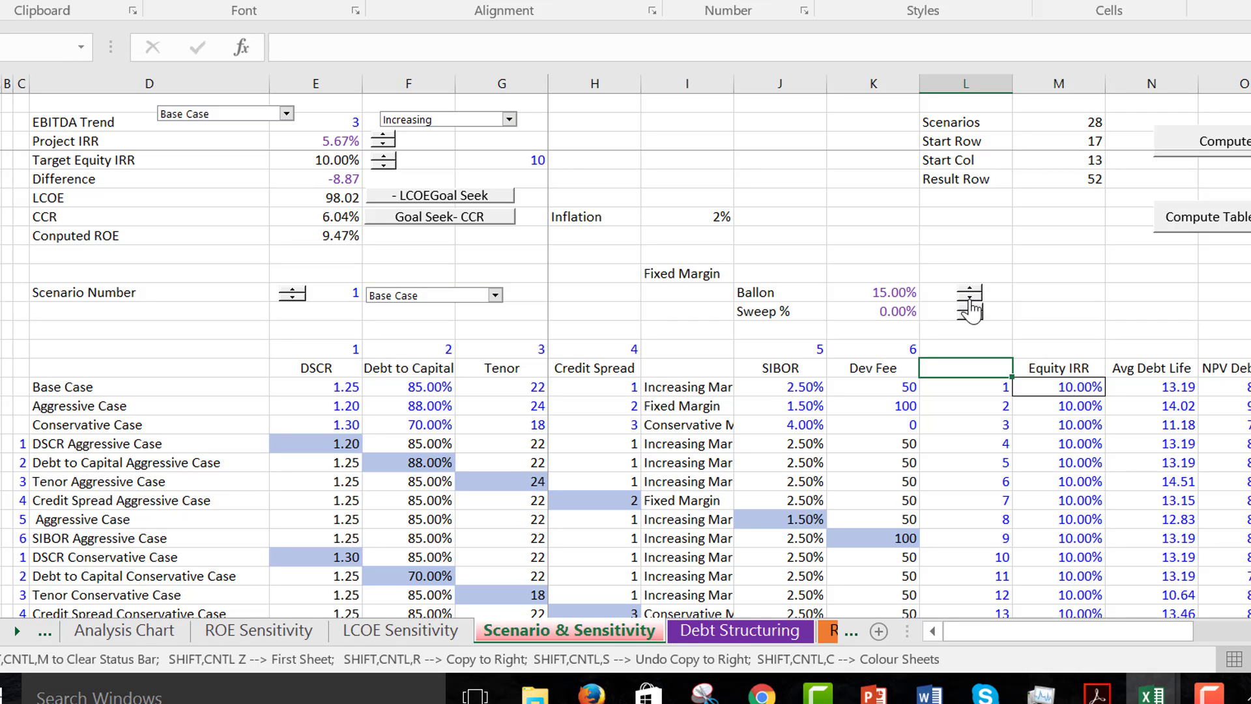
- Set the Sweep % to 100% and check the effect on the Debt Structuring sheet
{"action": "left_click", "coordinate": [967, 303]}
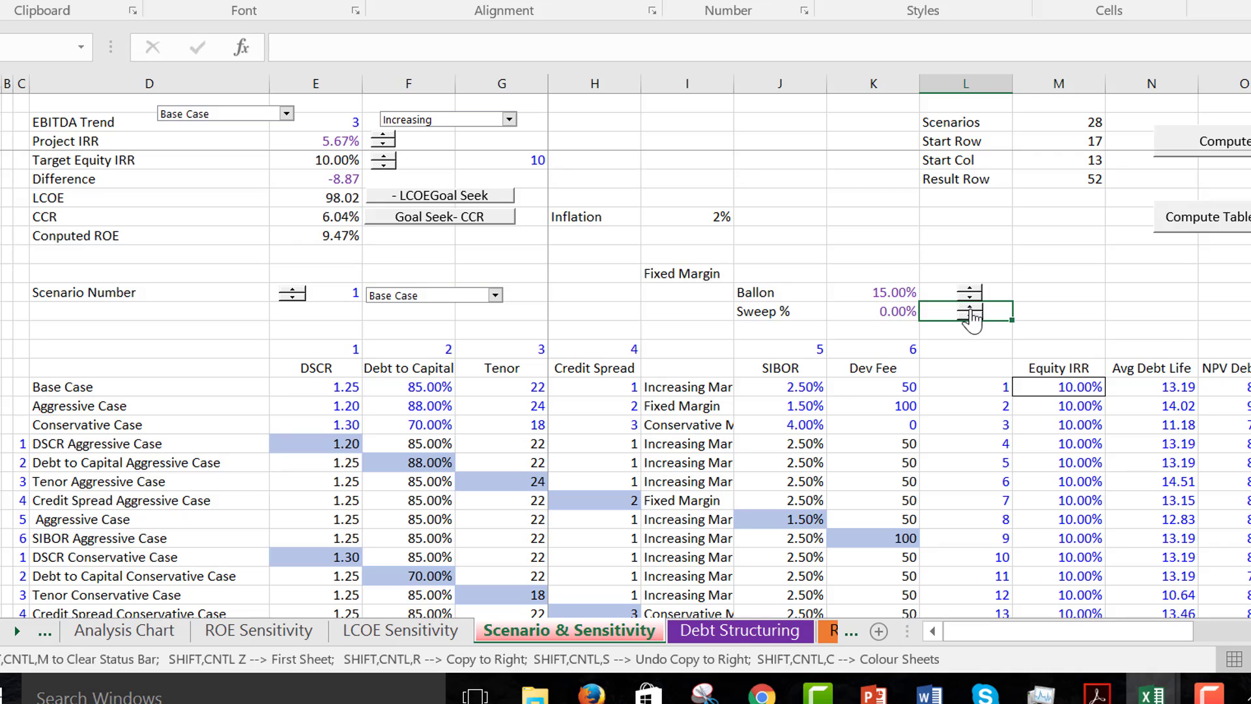
{"action": "left_click", "coordinate": [971, 307]}
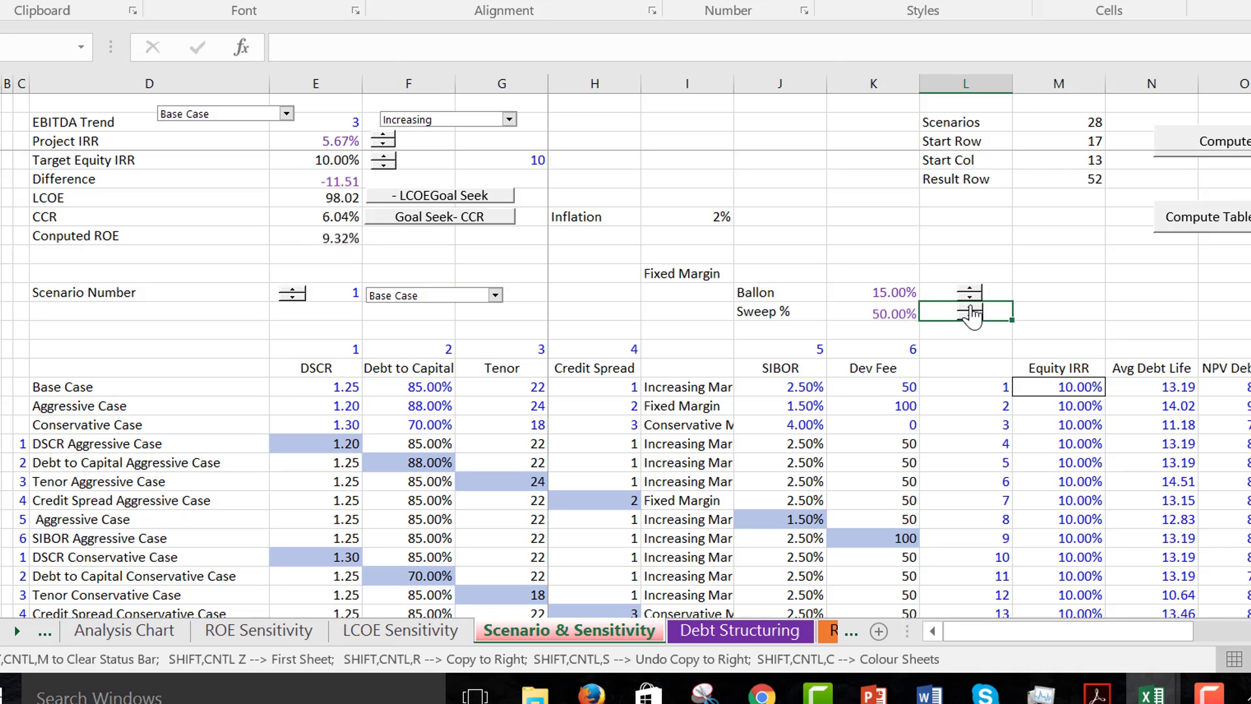
{"action": "left_click", "coordinate": [971, 307]}
{"action": "key", "text": "ctrl+Page_Down"}
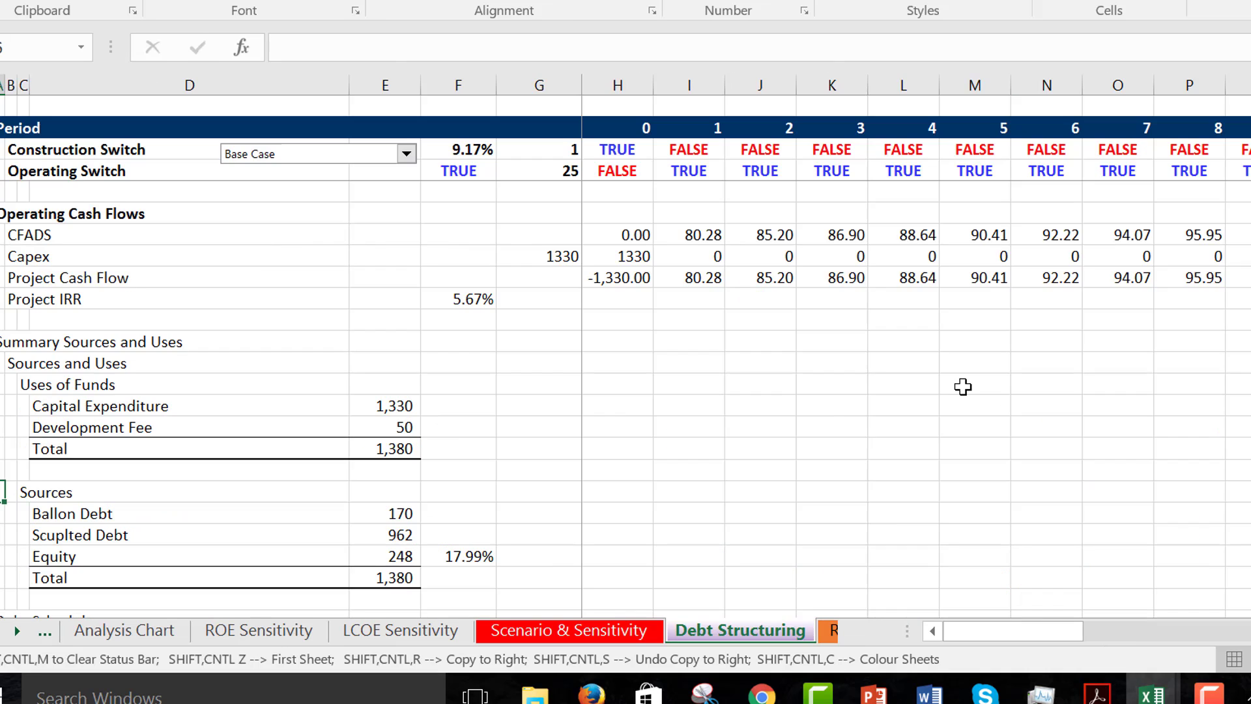
{"action": "key", "text": "Up"}
{"action": "key", "text": "ctrl+Page_Up"}
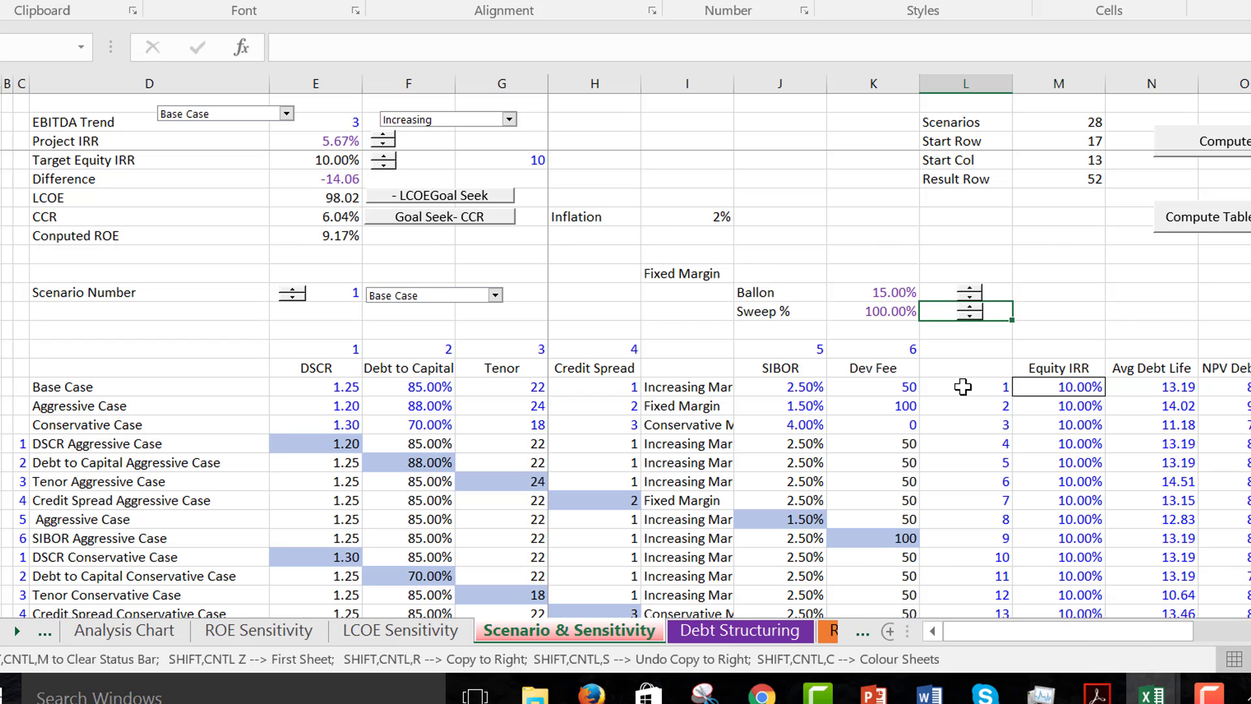
- Set the Sweep % to 50% and check the Sweep Percentage under Credit Enhancements on the Debt Structuring sheet
{"action": "left_click", "coordinate": [971, 316]}
{"action": "key", "text": "ctrl+Page_Down"}
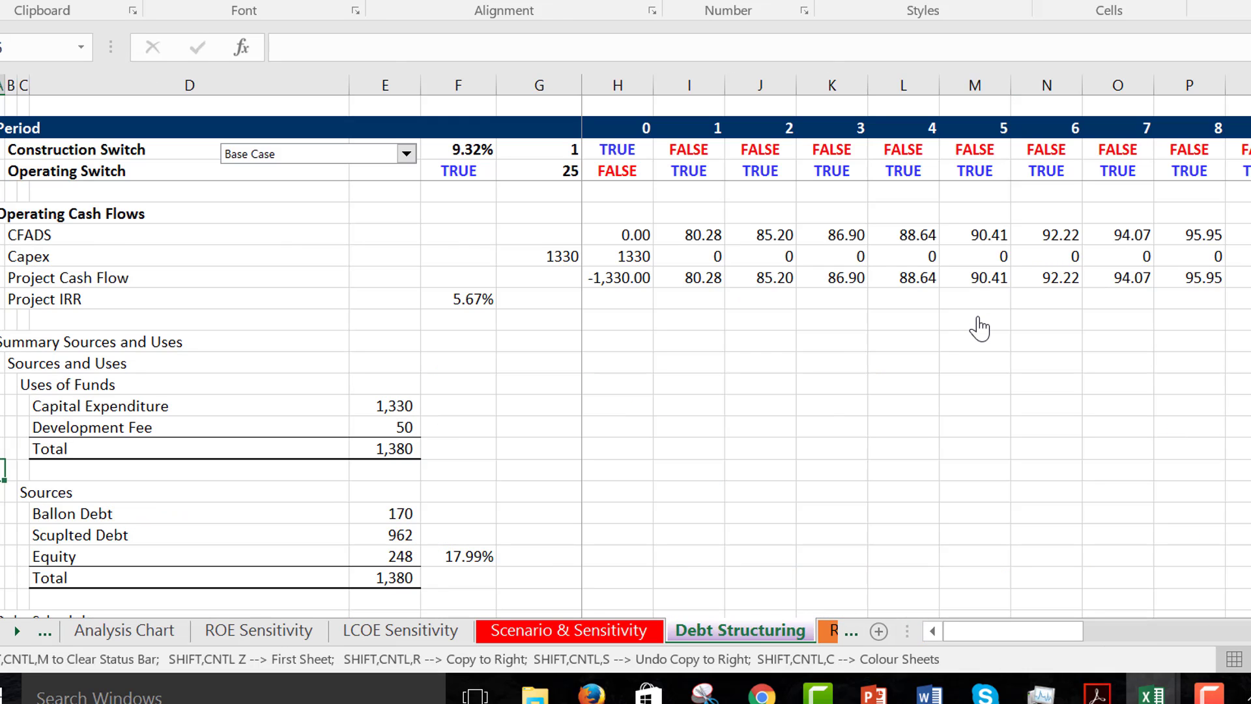
{"action": "key", "text": "Up"}
{"action": "key", "text": "Up"}
{"action": "key", "text": "Up"}
{"action": "key", "text": "Up"}
{"action": "key", "text": "Up"}
{"action": "key", "text": "Up"}
{"action": "key", "text": "Up"}
{"action": "key", "text": "Up"}
{"action": "key", "text": "Up"}
{"action": "key", "text": "Up"}
{"action": "key", "text": "Up"}
{"action": "key", "text": "Up"}
{"action": "key", "text": "Up"}
{"action": "key", "text": "Up"}
{"action": "key", "text": "Up"}
{"action": "key", "text": "Up"}
{"action": "key", "text": "Up"}
{"action": "key", "text": "Up"}
{"action": "key", "text": "Up"}
{"action": "key", "text": "Up"}
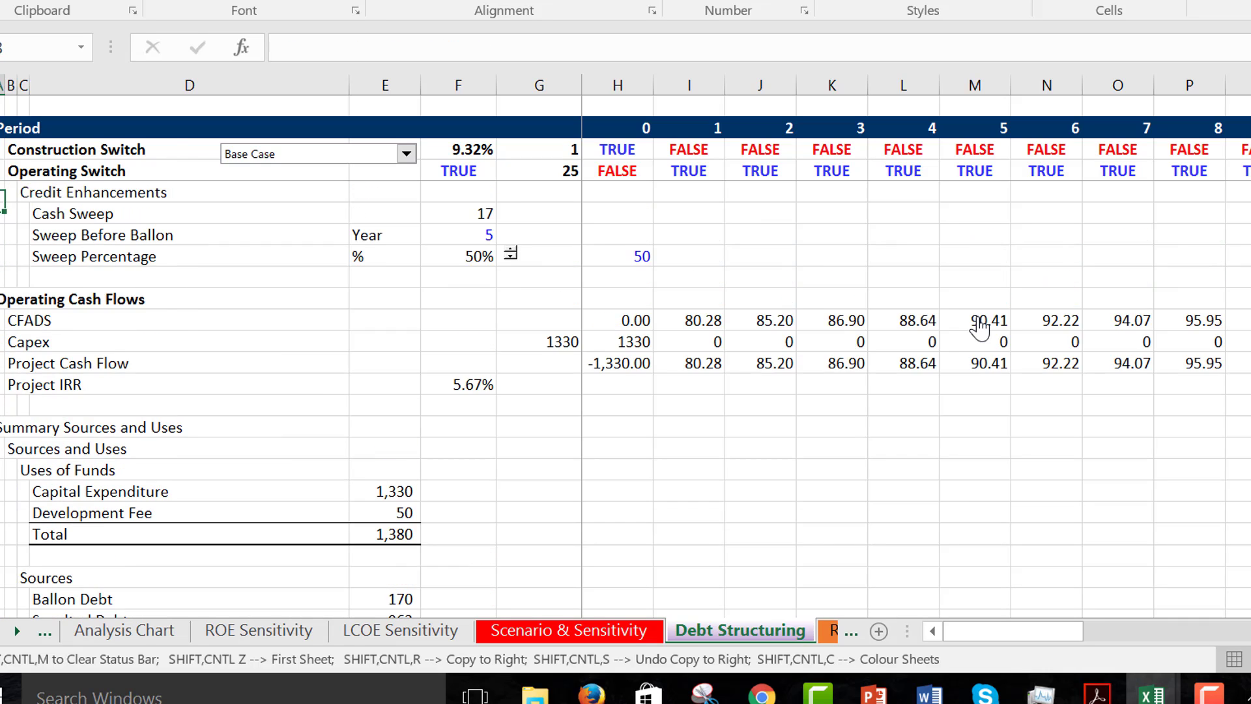
- Review the Debt Structuring sheet from Operating Cash Flows and Sources and Uses down to the Balloon Reserve
{"action": "key", "text": "Down"}
{"action": "key", "text": "Down"}
{"action": "key", "text": "Down"}
{"action": "key", "text": "Down"}
{"action": "key", "text": "Down"}
{"action": "key", "text": "Down"}
{"action": "key", "text": "Down"}
{"action": "key", "text": "Down"}
{"action": "key", "text": "Down"}
{"action": "key", "text": "Down"}
{"action": "key", "text": "Down"}
{"action": "key", "text": "Down"}
{"action": "key", "text": "Down"}
{"action": "key", "text": "Down"}
{"action": "key", "text": "Down"}
{"action": "key", "text": "Down"}
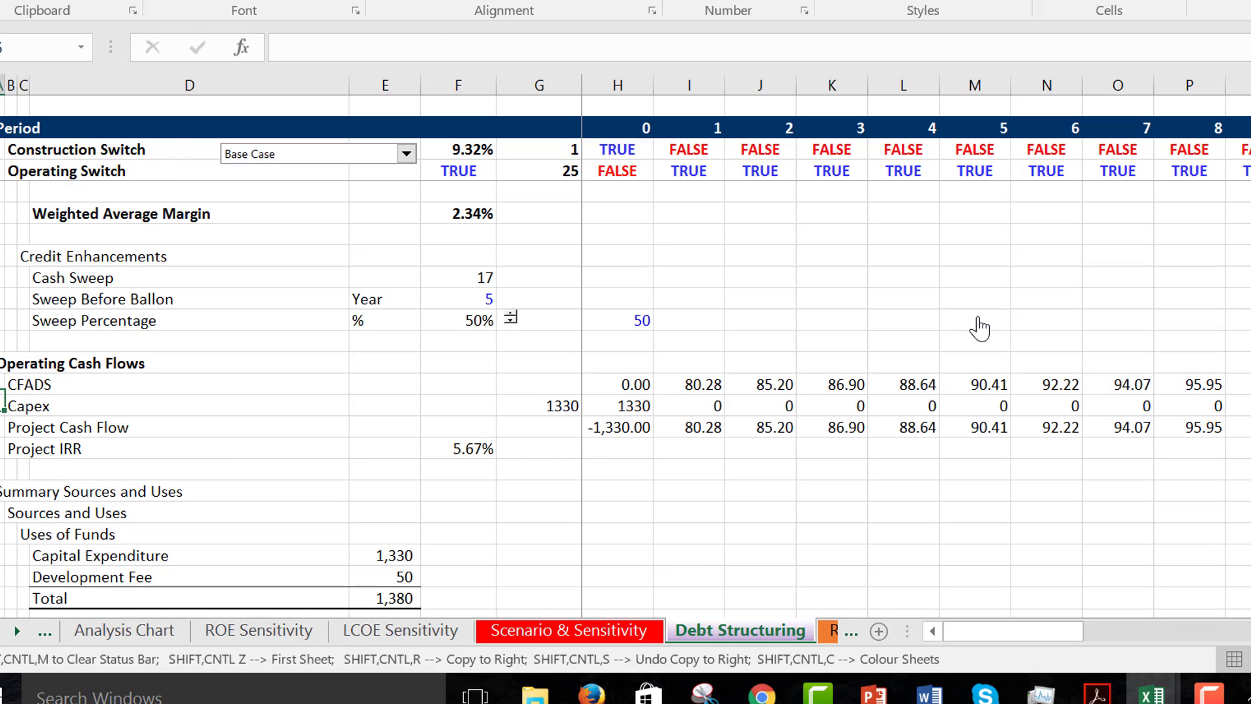
{"action": "key", "text": "Down"}
{"action": "key", "text": "Down"}
{"action": "key", "text": "Down"}
{"action": "key", "text": "Down"}
{"action": "key", "text": "Down"}
{"action": "key", "text": "Down"}
{"action": "key", "text": "Down"}
{"action": "key", "text": "Down"}
{"action": "key", "text": "Down"}
{"action": "key", "text": "Down"}
{"action": "key", "text": "Down"}
{"action": "key", "text": "Down"}
{"action": "key", "text": "Down"}
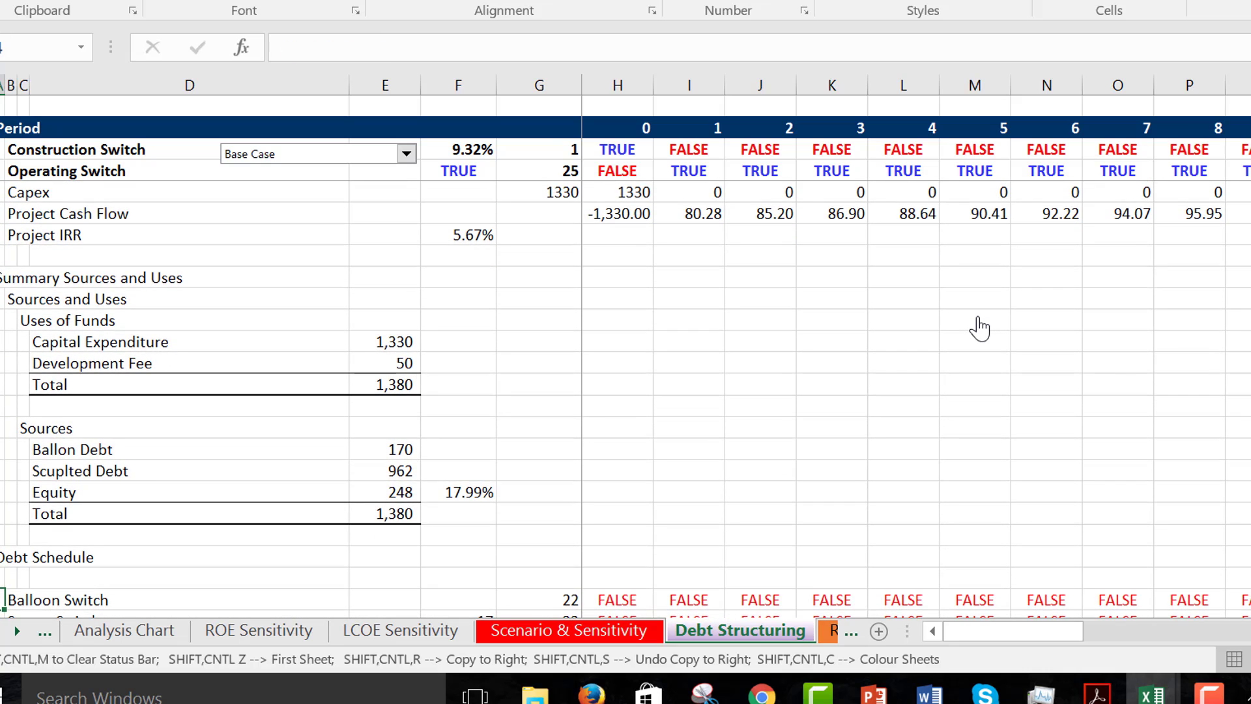
{"action": "key", "text": "Down"}
{"action": "key", "text": "Down"}
{"action": "key", "text": "Down"}
{"action": "key", "text": "Down"}
{"action": "key", "text": "Down"}
{"action": "key", "text": "Down"}
{"action": "key", "text": "Down"}
{"action": "key", "text": "Down"}
{"action": "key", "text": "Down"}
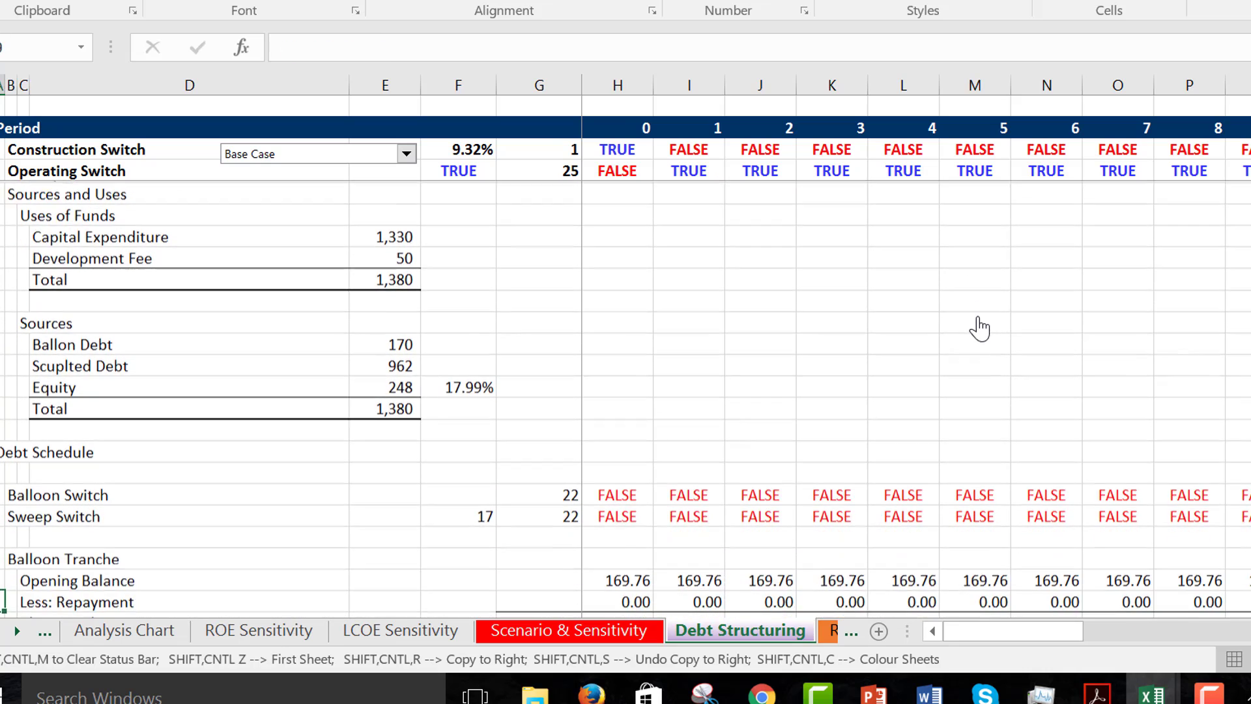
{"action": "key", "text": "Down"}
{"action": "key", "text": "Down"}
{"action": "key", "text": "Down"}
{"action": "key", "text": "Down"}
{"action": "key", "text": "Down"}
{"action": "key", "text": "Down"}
{"action": "key", "text": "Down"}
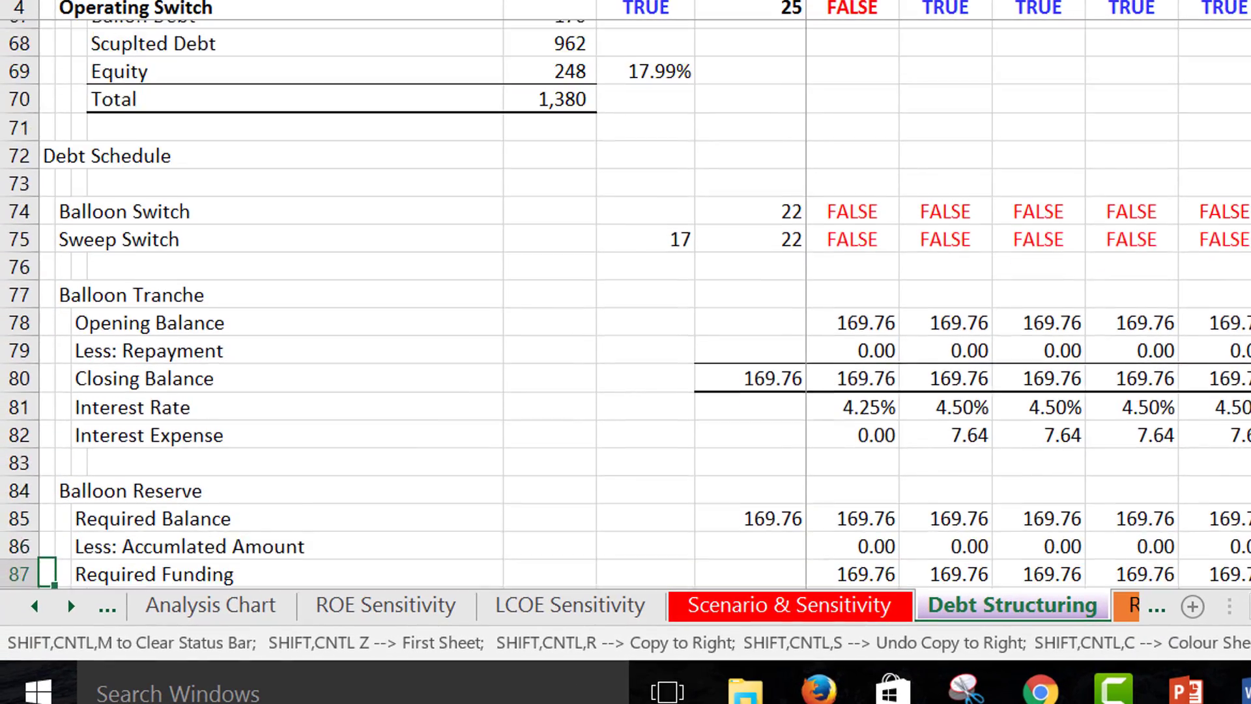
{"action": "key", "text": "Down"}
{"action": "key", "text": "Down"}
{"action": "key", "text": "Down"}
{"action": "key", "text": "Down"}
{"action": "key", "text": "Down"}
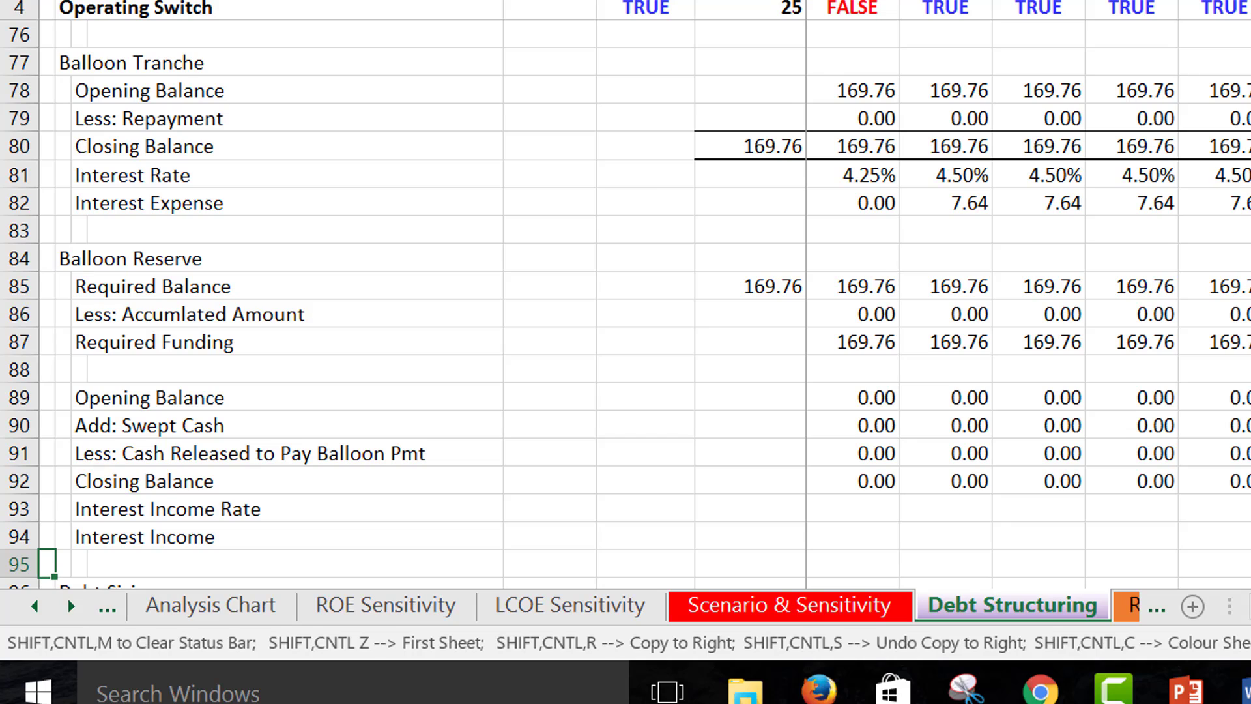
- Check the Less: Accumlated Amount and Opening Balance rows of the Balloon Reserve in periods 0 and 1
{"action": "key", "text": "Up"}
{"action": "key", "text": "Up"}
{"action": "key", "text": "Up"}
{"action": "key", "text": "Up"}
{"action": "key", "text": "Up"}
{"action": "key", "text": "Up"}
{"action": "key", "text": "Up"}
{"action": "key", "text": "Up"}
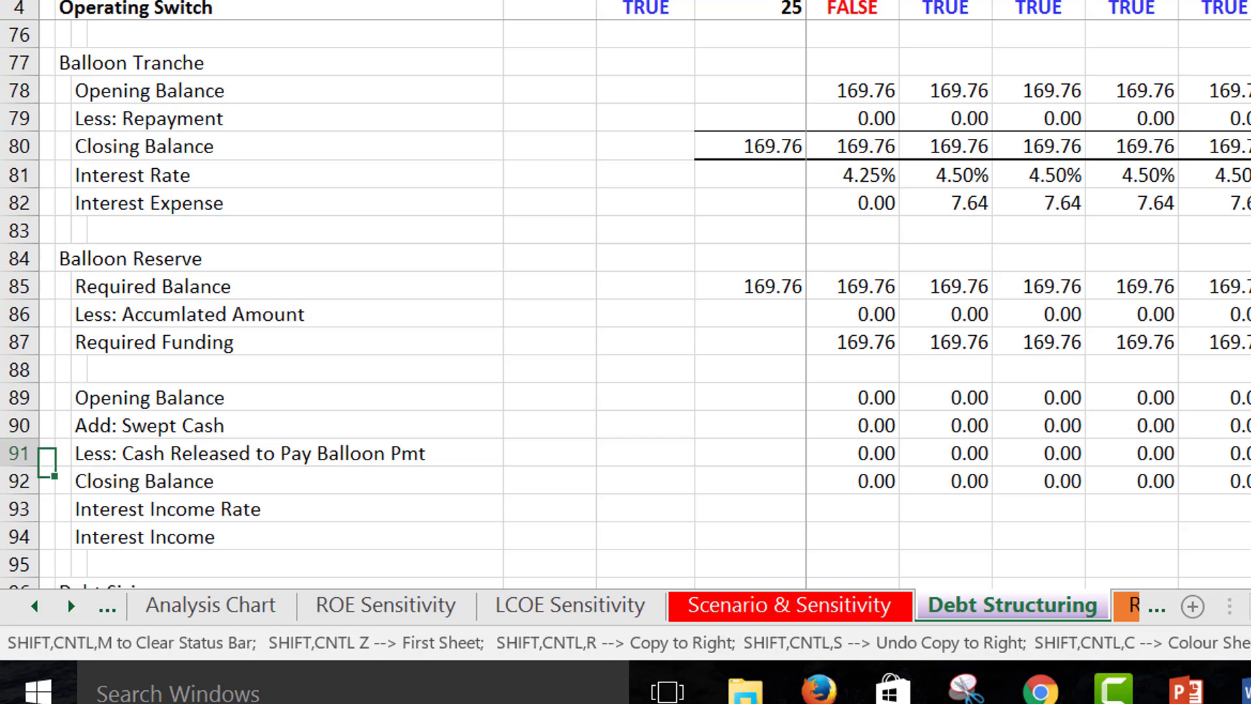
{"action": "key", "text": "Up"}
{"action": "key", "text": "Right"}
{"action": "key", "text": "Right"}
{"action": "key", "text": "Right"}
{"action": "key", "text": "Right"}
{"action": "key", "text": "Right"}
{"action": "key", "text": "Right"}
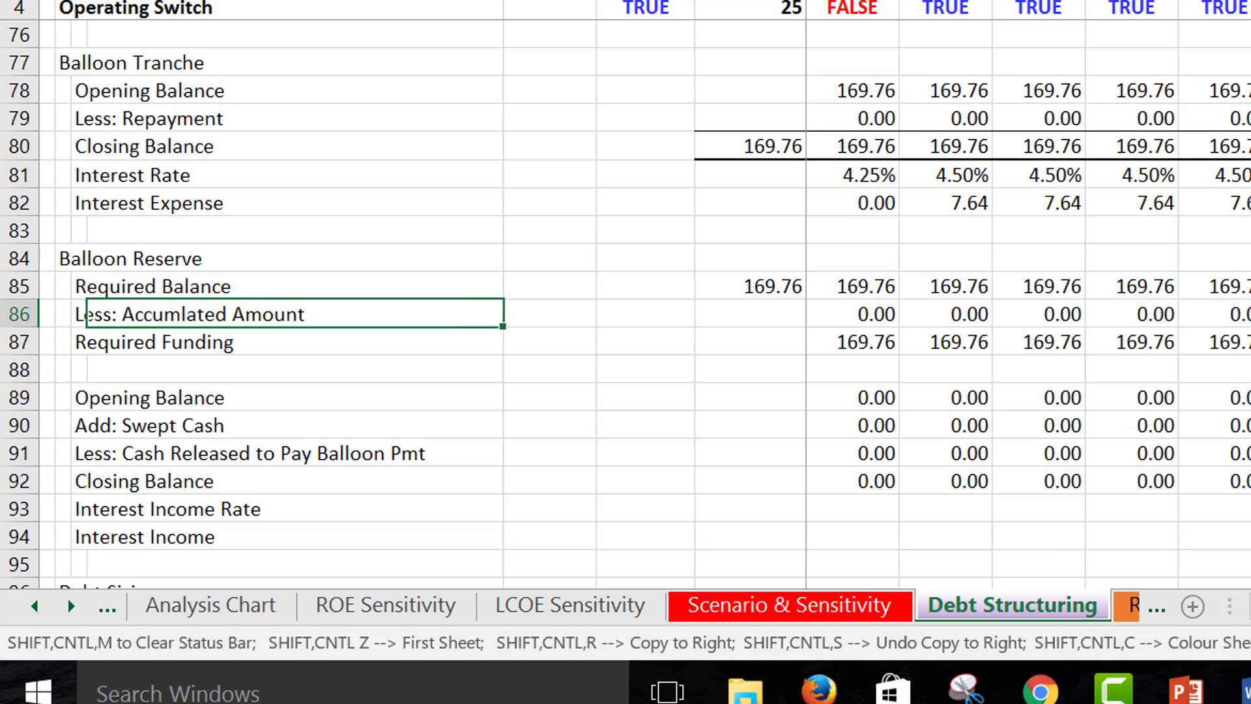
{"action": "key", "text": "Right"}
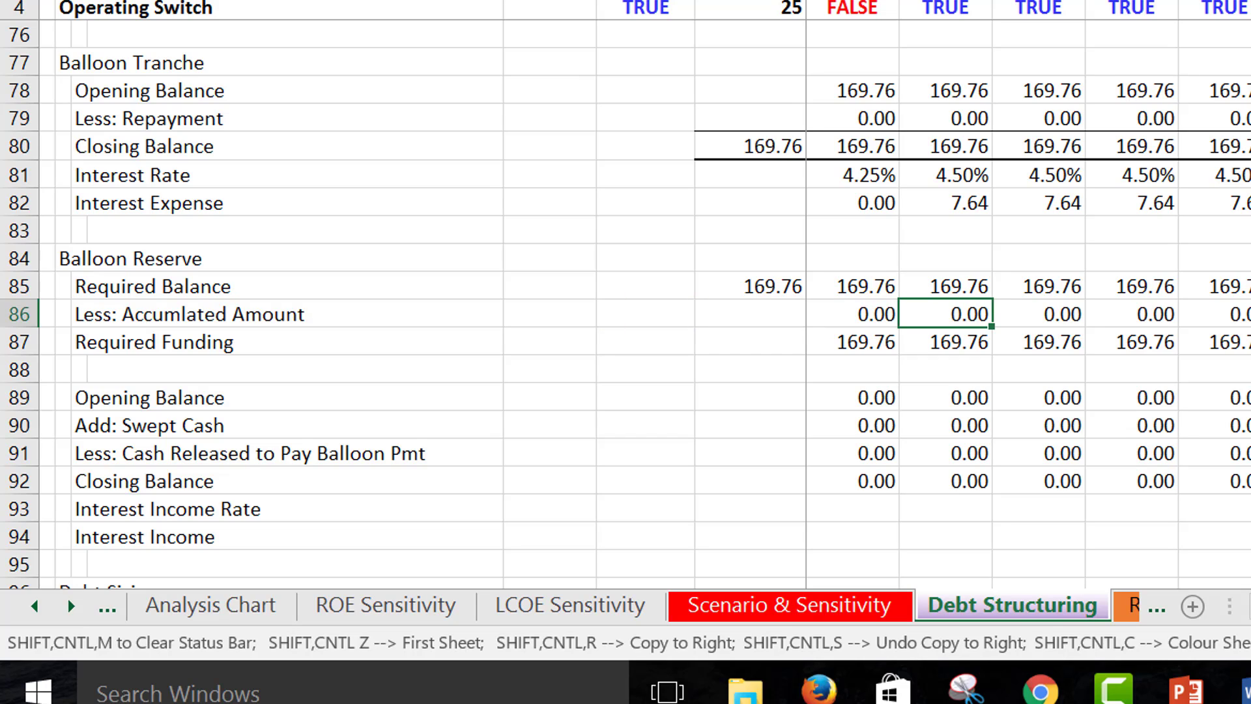
{"action": "key", "text": "Down"}
{"action": "key", "text": "Down"}
{"action": "key", "text": "Down"}
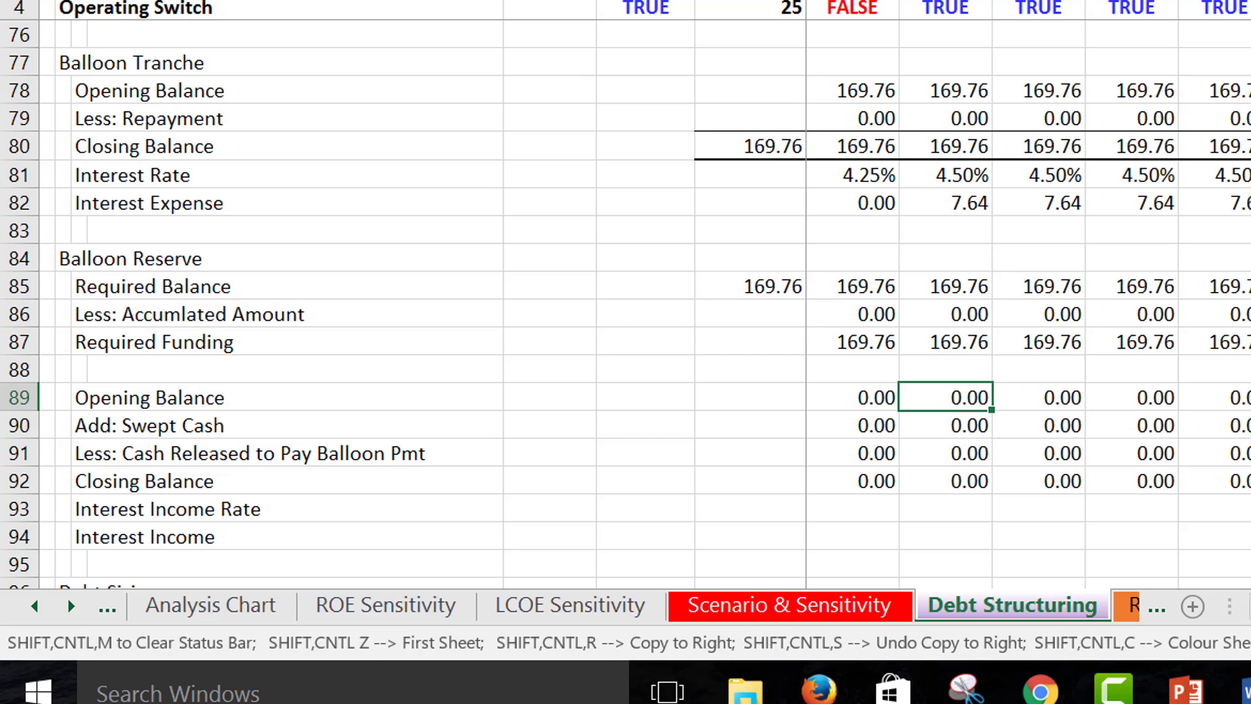
{"action": "key", "text": "Left"}
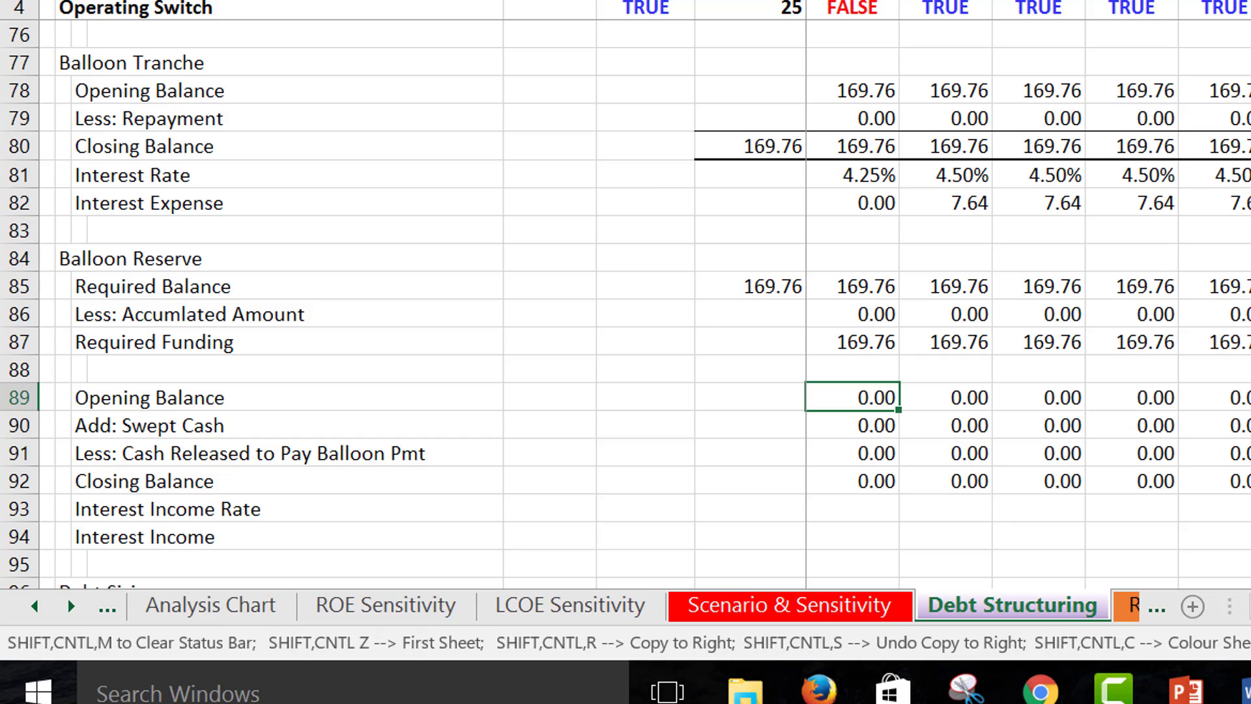
- Follow the Add: Swept Cash row of the Balloon Reserve across to period 22
{"action": "key", "text": "Down"}
{"action": "key", "text": "Right"}
{"action": "key", "text": "Right"}
{"action": "key", "text": "Right"}
{"action": "key", "text": "Right"}
{"action": "key", "text": "Right"}
{"action": "key", "text": "Right"}
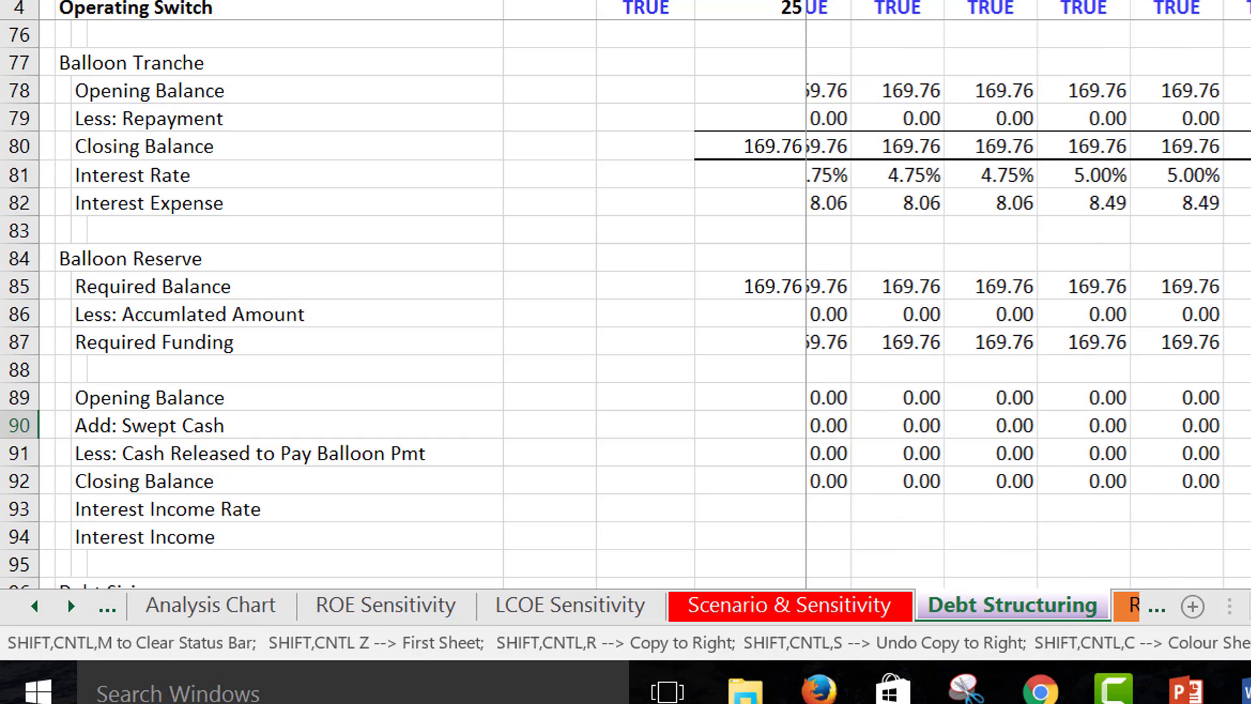
{"action": "key", "text": "Right"}
{"action": "key", "text": "Right"}
{"action": "key", "text": "Right"}
{"action": "key", "text": "Right"}
{"action": "key", "text": "Right"}
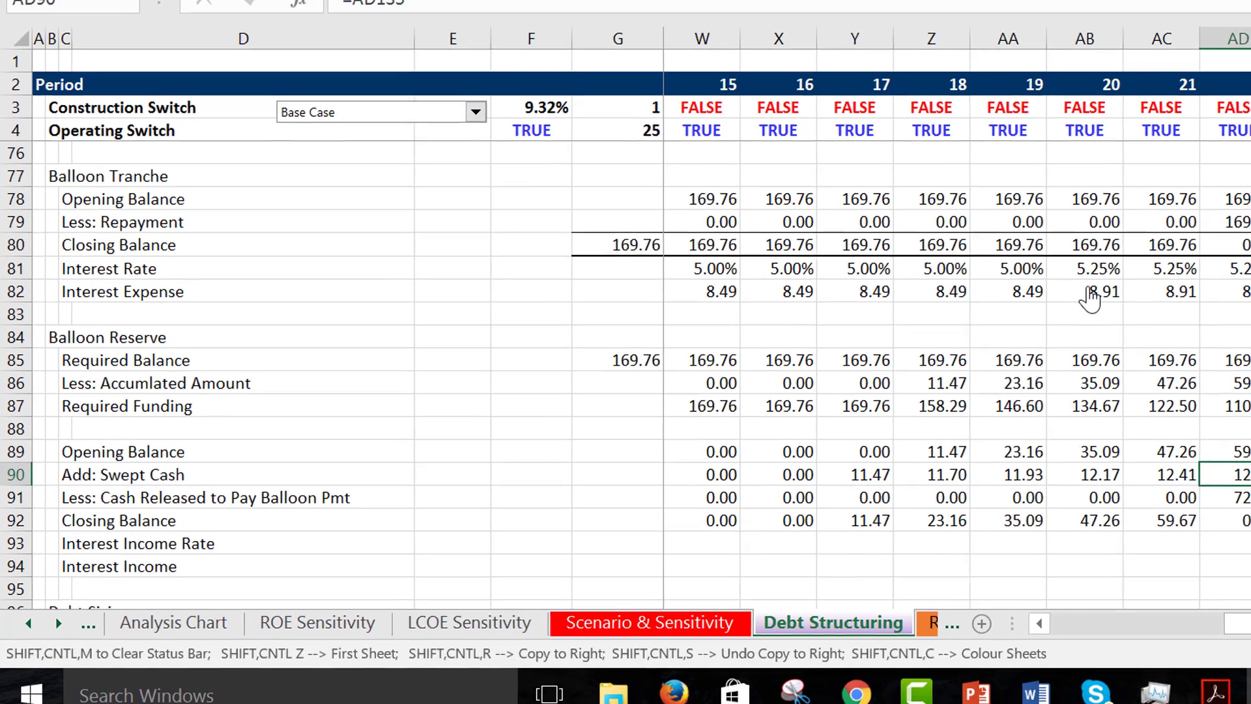
- Examine the period 22 Balloon Tranche and Balloon Reserve rows around the balloon repayment
{"action": "key", "text": "Up"}
{"action": "key", "text": "Up"}
{"action": "key", "text": "Up"}
{"action": "key", "text": "Up"}
{"action": "key", "text": "Up"}
{"action": "key", "text": "Up"}
{"action": "key", "text": "Up"}
{"action": "key", "text": "Up"}
{"action": "key", "text": "Up"}
{"action": "key", "text": "Up"}
{"action": "key", "text": "Up"}
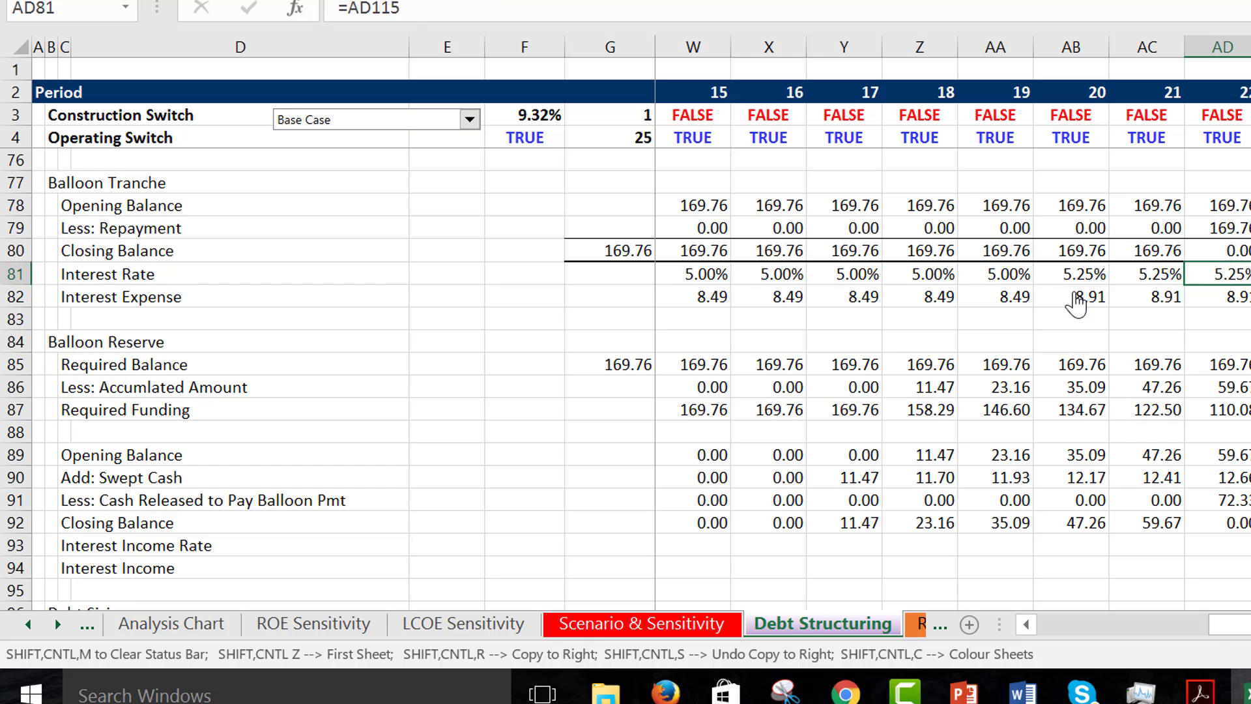
{"action": "key", "text": "Down"}
{"action": "key", "text": "Down"}
{"action": "key", "text": "Down"}
{"action": "key", "text": "Down"}
{"action": "key", "text": "Down"}
{"action": "key", "text": "Down"}
{"action": "key", "text": "Down"}
{"action": "key", "text": "Down"}
{"action": "key", "text": "Down"}
{"action": "key", "text": "Down"}
{"action": "key", "text": "Down"}
{"action": "key", "text": "Down"}
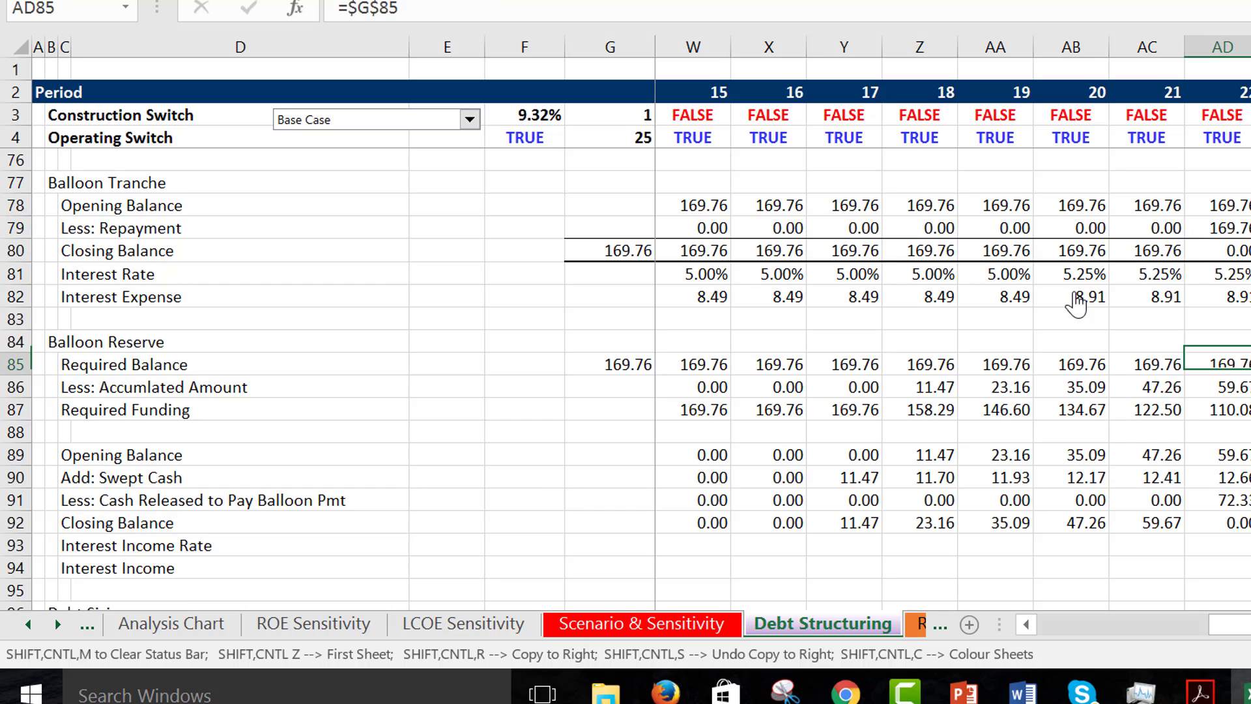
{"action": "key", "text": "Down"}
{"action": "key", "text": "Down"}
{"action": "key", "text": "Down"}
{"action": "key", "text": "Down"}
{"action": "key", "text": "Down"}
{"action": "key", "text": "Down"}
{"action": "key", "text": "Down"}
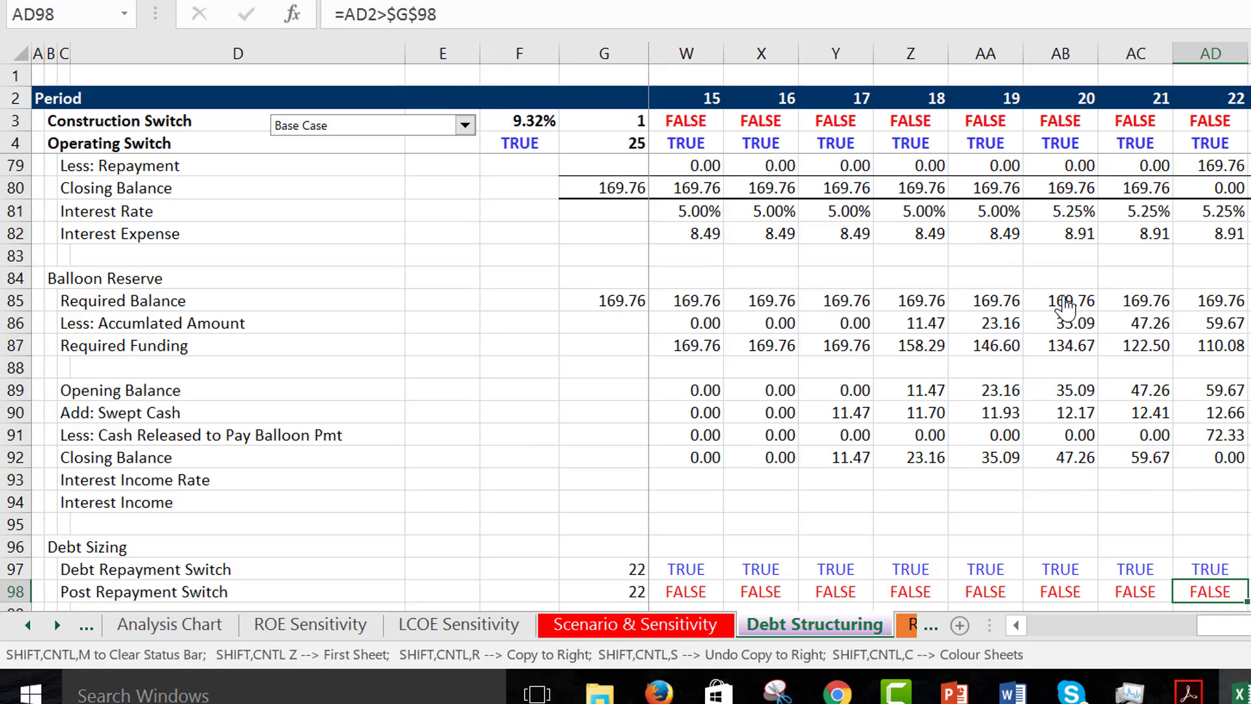
{"action": "key", "text": "Up"}
{"action": "key", "text": "Up"}
{"action": "key", "text": "Up"}
{"action": "key", "text": "Up"}
{"action": "key", "text": "Up"}
{"action": "key", "text": "Left"}
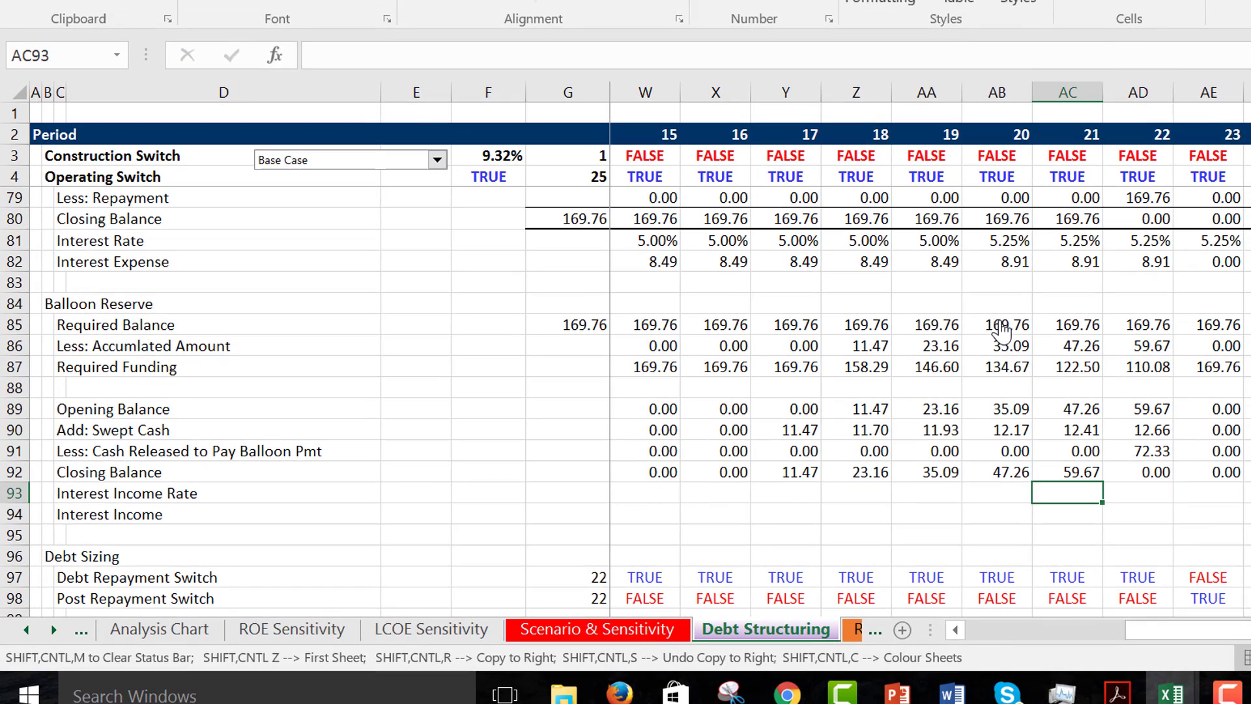
- Return to period 0 and check the Opening Balance formula of the Balloon Reserve
{"action": "key", "text": "Left"}
{"action": "key", "text": "Left"}
{"action": "key", "text": "Left"}
{"action": "key", "text": "Left"}
{"action": "key", "text": "Left"}
{"action": "key", "text": "Left"}
{"action": "key", "text": "Left"}
{"action": "key", "text": "Left"}
{"action": "key", "text": "Left"}
{"action": "key", "text": "Left"}
{"action": "key", "text": "Left"}
{"action": "key", "text": "Left"}
{"action": "key", "text": "Left"}
{"action": "key", "text": "Left"}
{"action": "key", "text": "Left"}
{"action": "key", "text": "Left"}
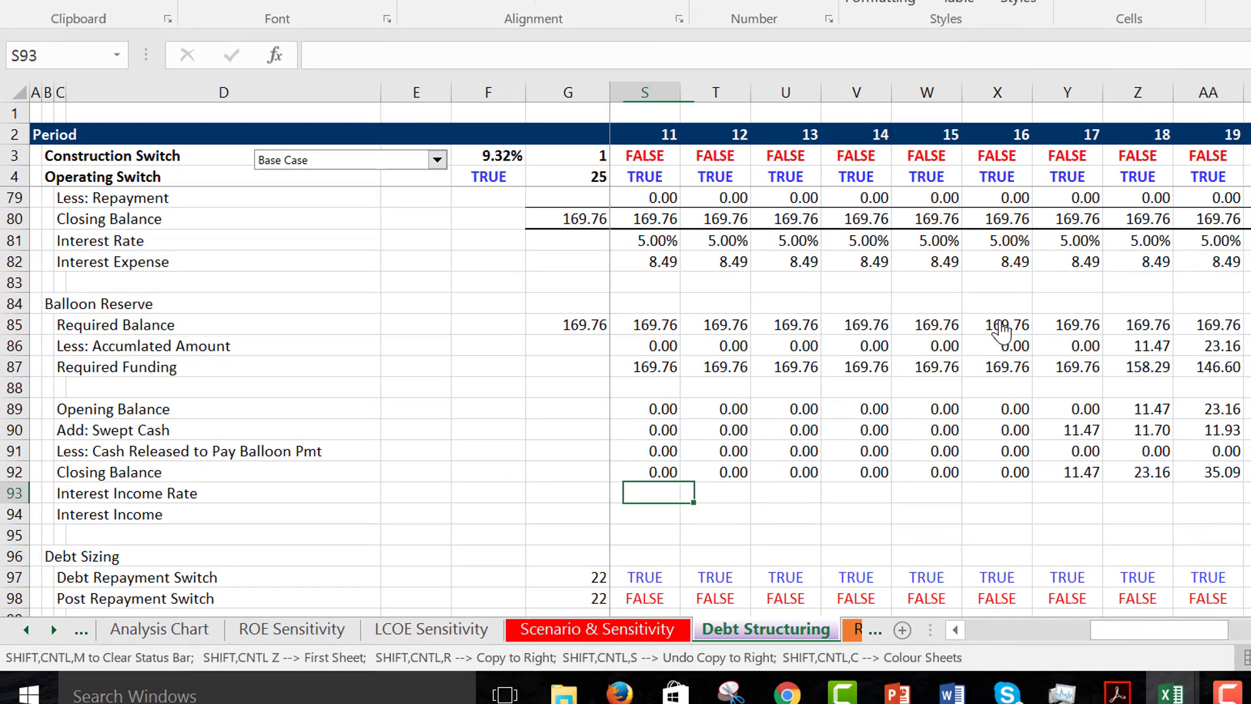
{"action": "key", "text": "Left"}
{"action": "key", "text": "Left"}
{"action": "key", "text": "Left"}
{"action": "key", "text": "Left"}
{"action": "key", "text": "Left"}
{"action": "key", "text": "Left"}
{"action": "key", "text": "Left"}
{"action": "key", "text": "Left"}
{"action": "key", "text": "Left"}
{"action": "key", "text": "Left"}
{"action": "key", "text": "Left"}
{"action": "key", "text": "Left"}
{"action": "key", "text": "Up"}
{"action": "key", "text": "Up"}
{"action": "key", "text": "Up"}
{"action": "key", "text": "Up"}
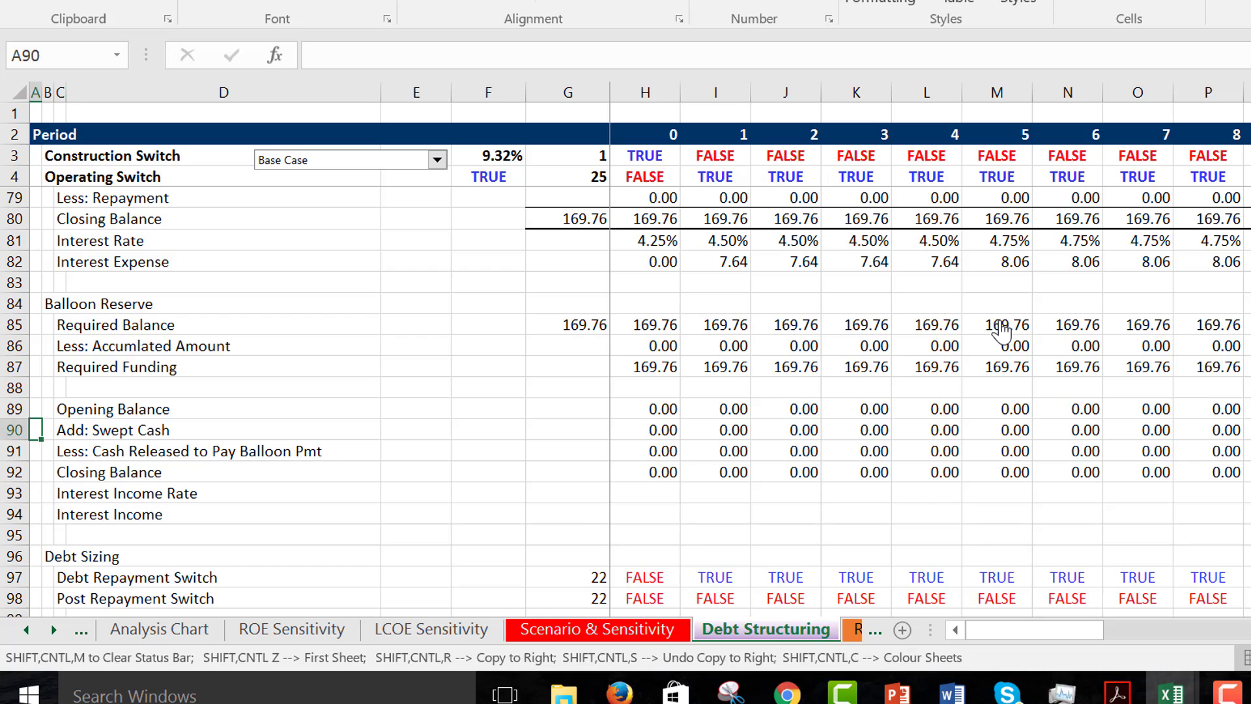
{"action": "key", "text": "Right"}
{"action": "key", "text": "Right"}
{"action": "key", "text": "Right"}
{"action": "key", "text": "Right"}
{"action": "key", "text": "Right"}
{"action": "key", "text": "Right"}
{"action": "key", "text": "Right"}
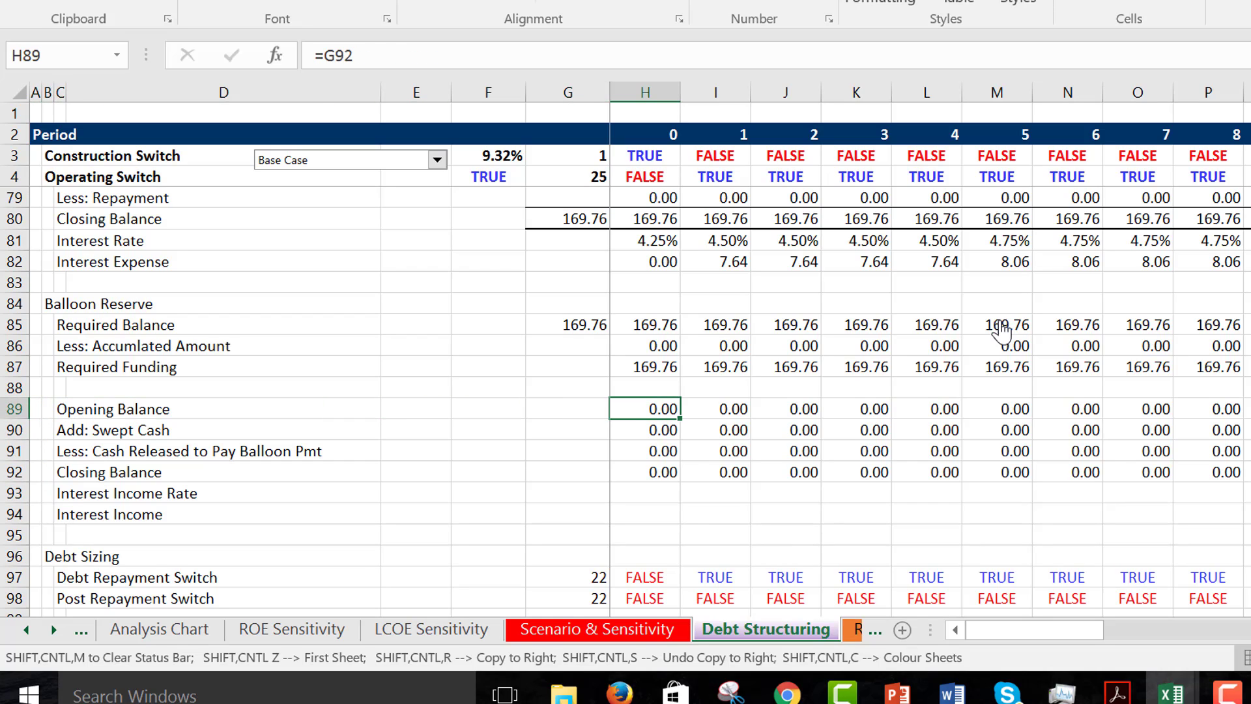
- Inspect the Add: Swept Cash formulas for periods 0 and 1 in the Balloon Reserve
{"action": "key", "text": "Down"}
{"action": "key", "text": "F2"}
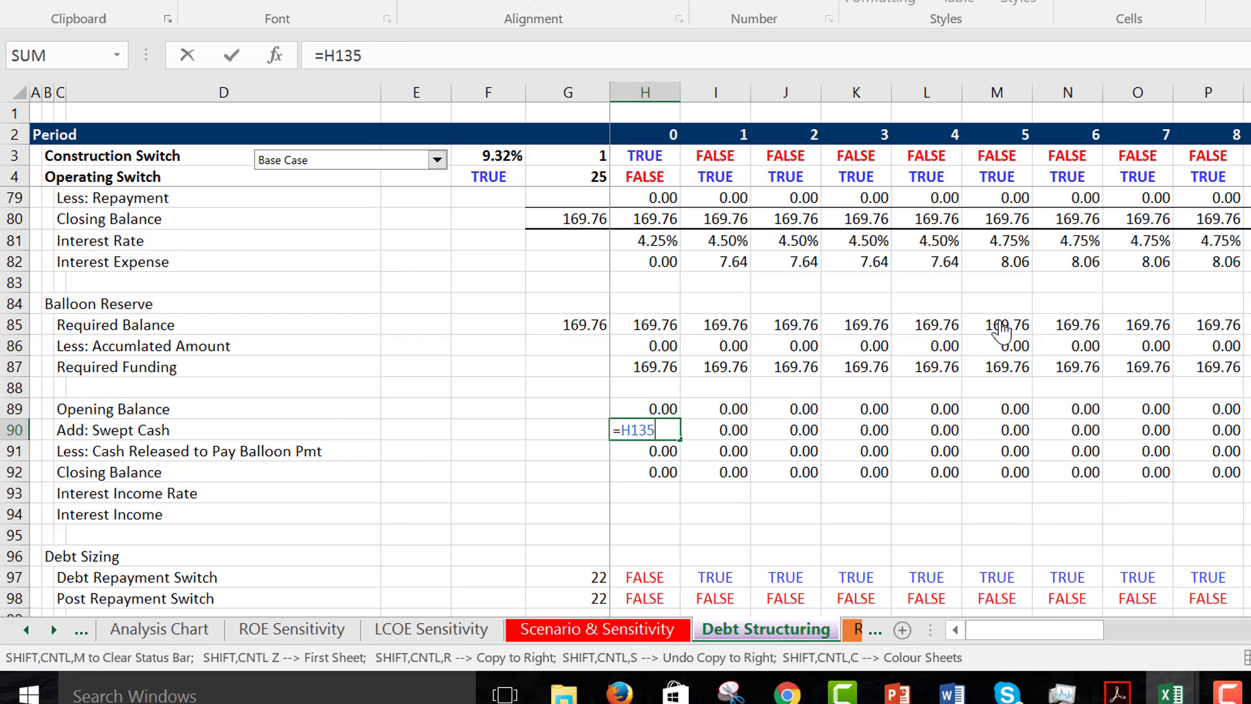
{"action": "key", "text": "Escape"}
{"action": "key", "text": "Right"}
{"action": "key", "text": "F2"}
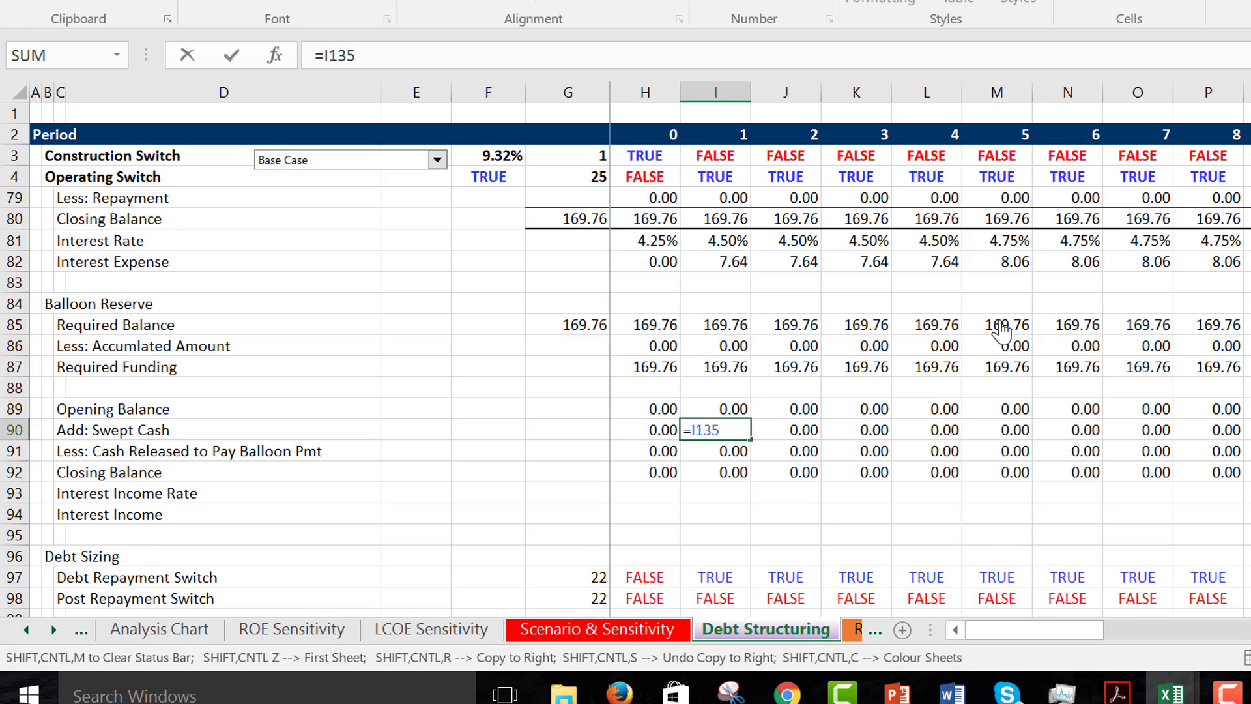
{"action": "key", "text": "Escape"}
- Inspect the cells used by the period 1 Less: Cash Sweep formula in the Cash Flow Waterfall
{"action": "key", "text": "Page_Down"}
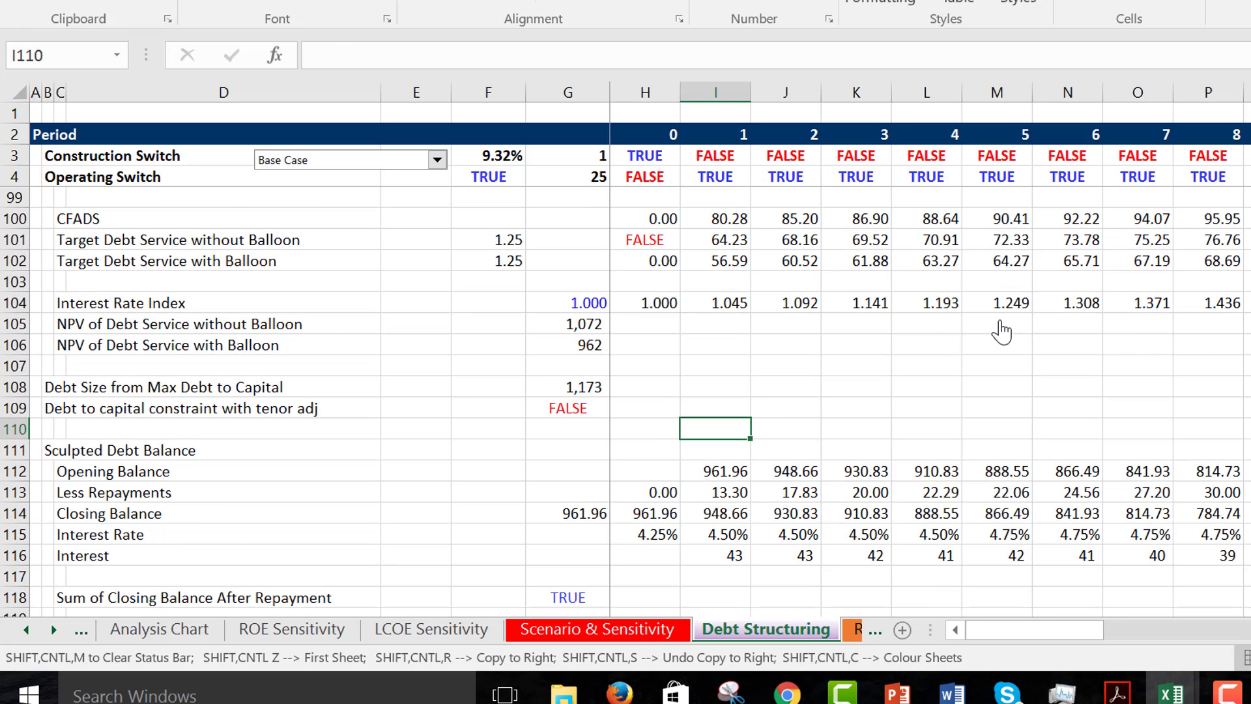
{"action": "key", "text": "Page_Down"}
{"action": "key", "text": "Down"}
{"action": "key", "text": "Down"}
{"action": "key", "text": "Down"}
{"action": "key", "text": "Down"}
{"action": "key", "text": "Down"}
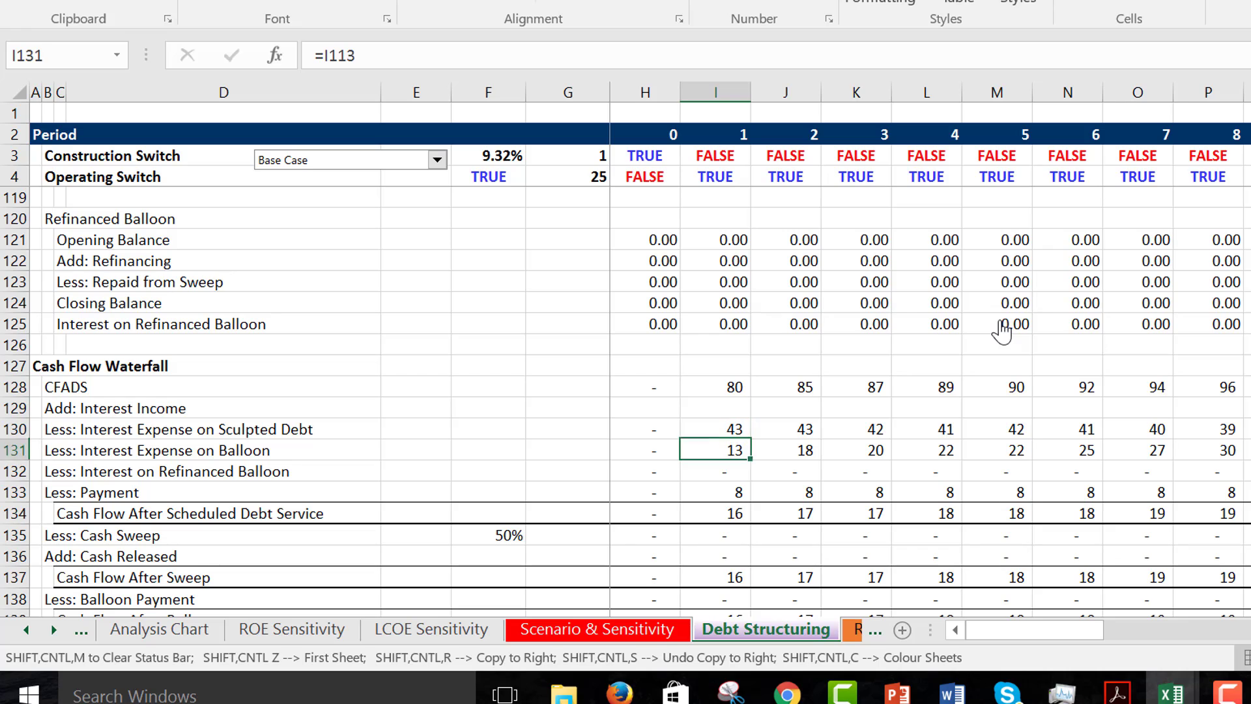
{"action": "key", "text": "F2"}
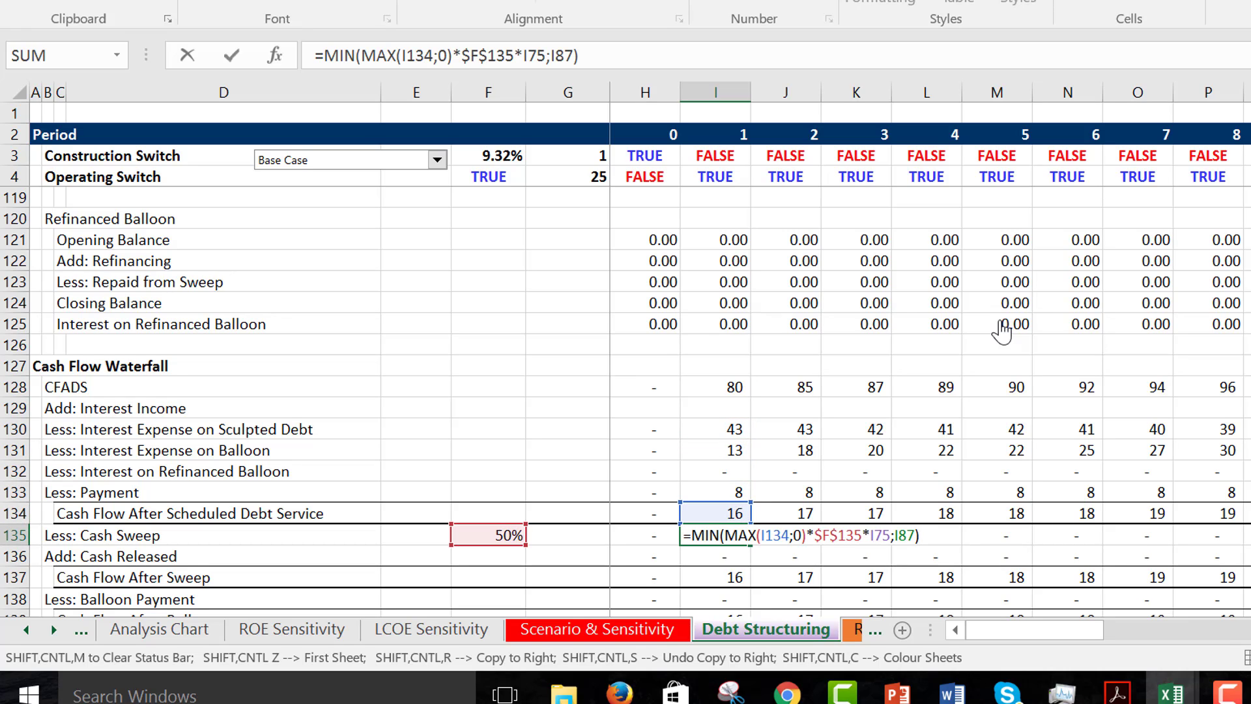
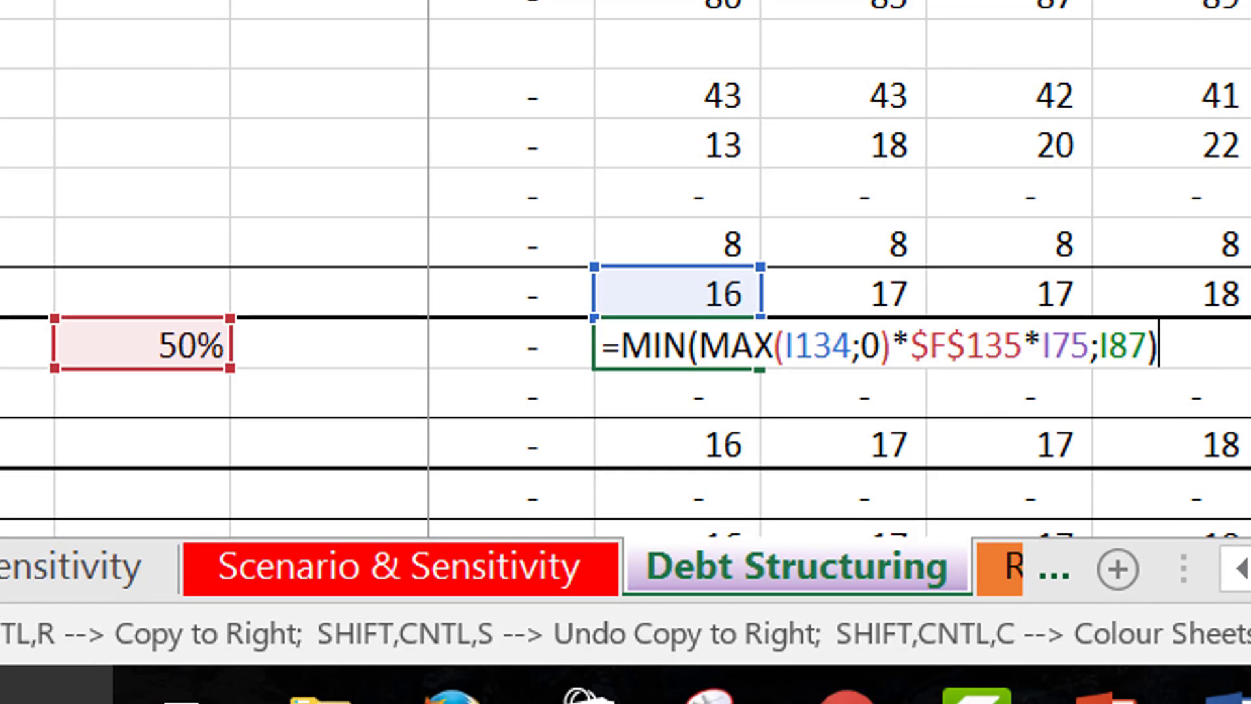
- Close the period 1 cash sweep formula and follow the Cash Flow Waterfall across to the later periods
{"action": "key", "text": "Return"}
{"action": "key", "text": "Right"}
{"action": "key", "text": "Right"}
{"action": "key", "text": "Right"}
{"action": "key", "text": "Right"}
{"action": "key", "text": "Right"}
{"action": "key", "text": "Right"}
{"action": "key", "text": "Right"}
{"action": "key", "text": "Right"}
{"action": "key", "text": "Right"}
{"action": "key", "text": "Right"}
{"action": "key", "text": "Right"}
{"action": "key", "text": "Right"}
{"action": "key", "text": "Right"}
{"action": "key", "text": "Right"}
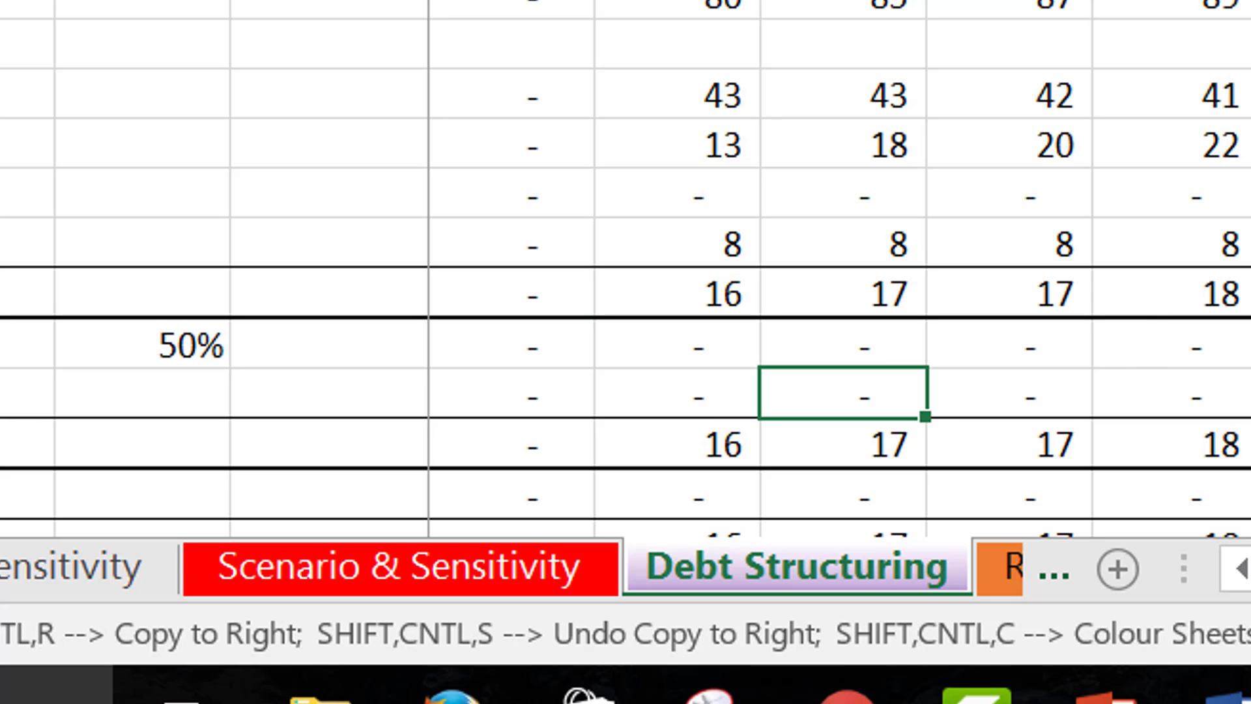
{"action": "key", "text": "Right"}
{"action": "key", "text": "Right"}
{"action": "key", "text": "Right"}
{"action": "key", "text": "Right"}
{"action": "key", "text": "Right"}
{"action": "key", "text": "Right"}
{"action": "key", "text": "Right"}
{"action": "key", "text": "Right"}
{"action": "key", "text": "Right"}
{"action": "key", "text": "Right"}
{"action": "key", "text": "Right"}
{"action": "key", "text": "Right"}
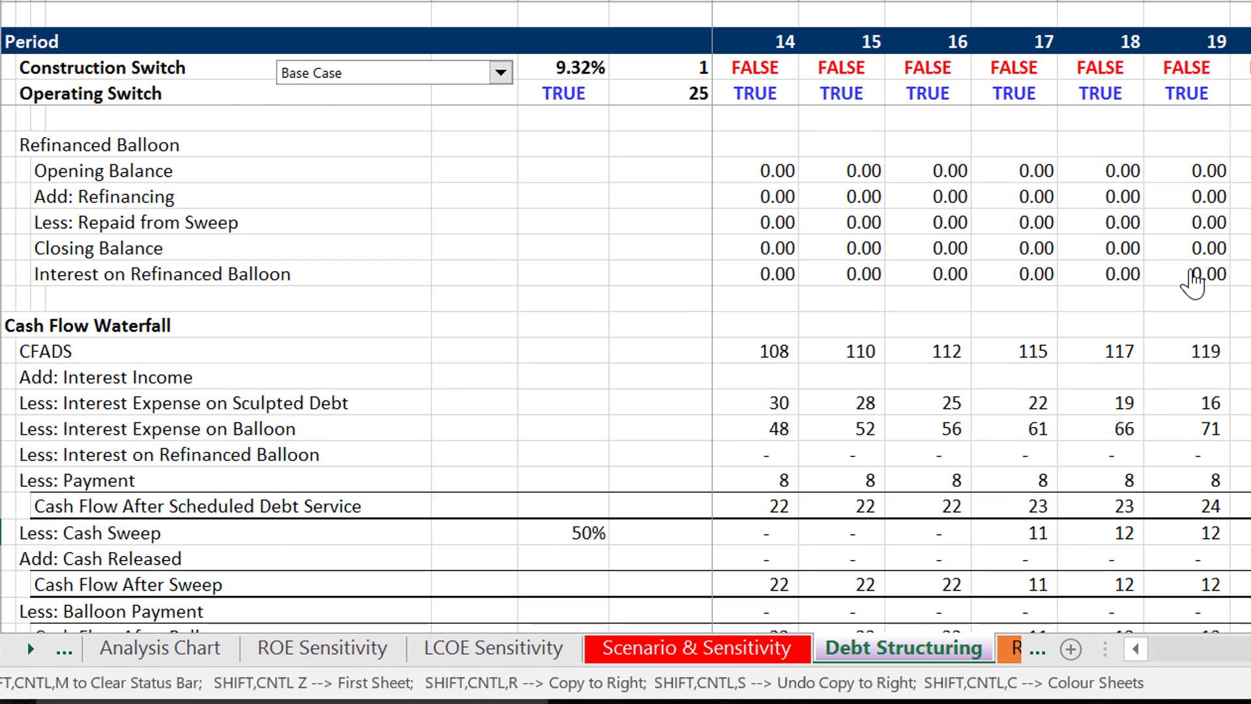
- Return to the Balloon Reserve section and review its swept cash and balance rows for the later periods
{"action": "scroll", "coordinate": [1193, 282], "scroll_direction": "up", "scroll_amount": 8}
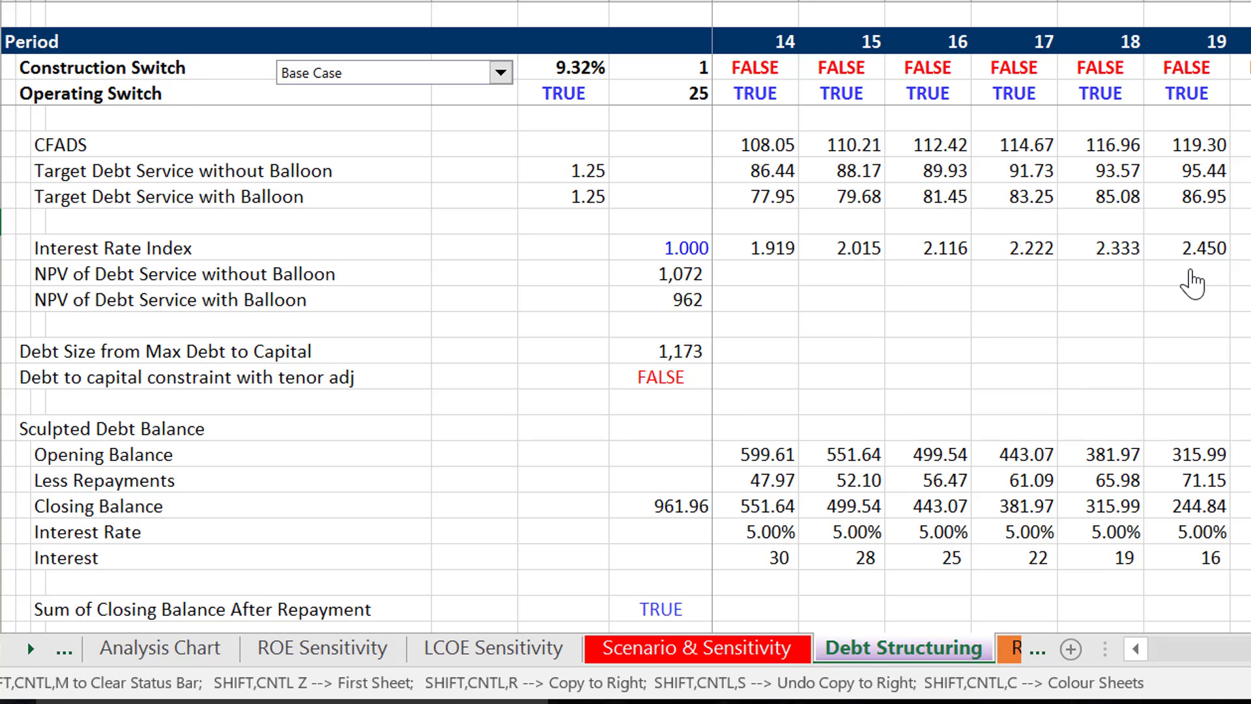
{"action": "scroll", "coordinate": [1193, 282], "scroll_direction": "up", "scroll_amount": 1}
{"action": "scroll", "coordinate": [1193, 282], "scroll_direction": "up", "scroll_amount": 4}
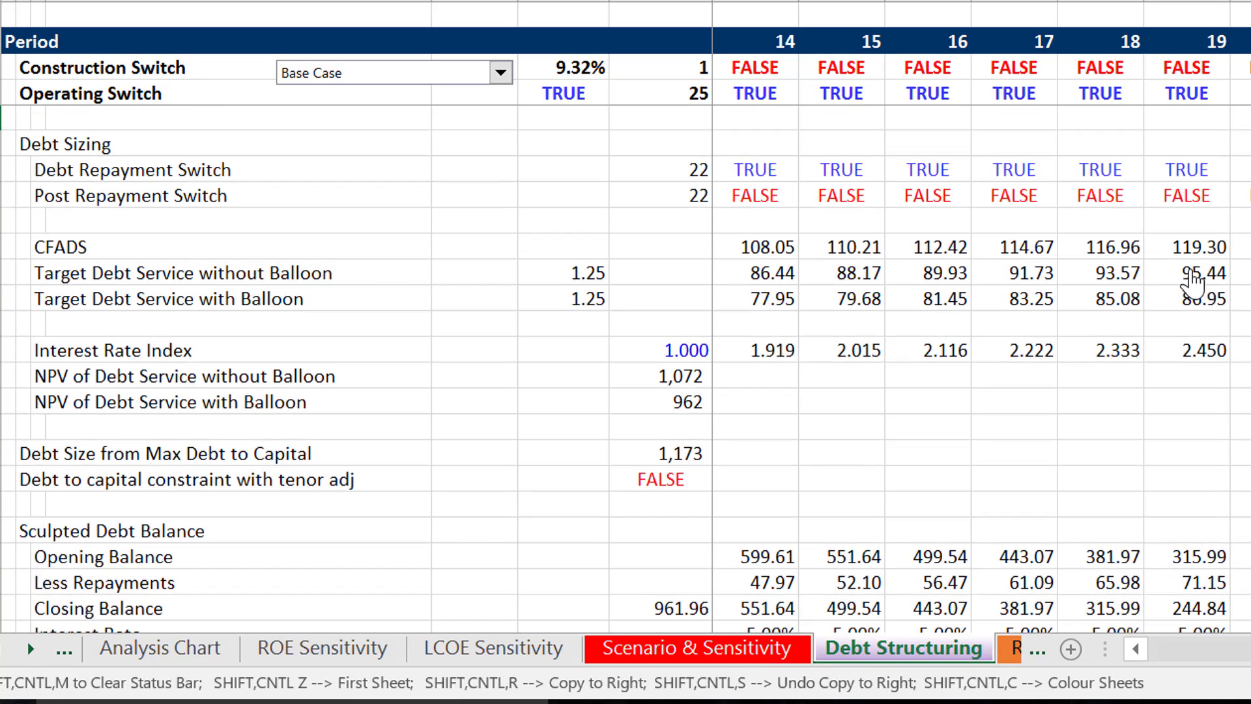
{"action": "scroll", "coordinate": [1193, 282], "scroll_direction": "up", "scroll_amount": 2}
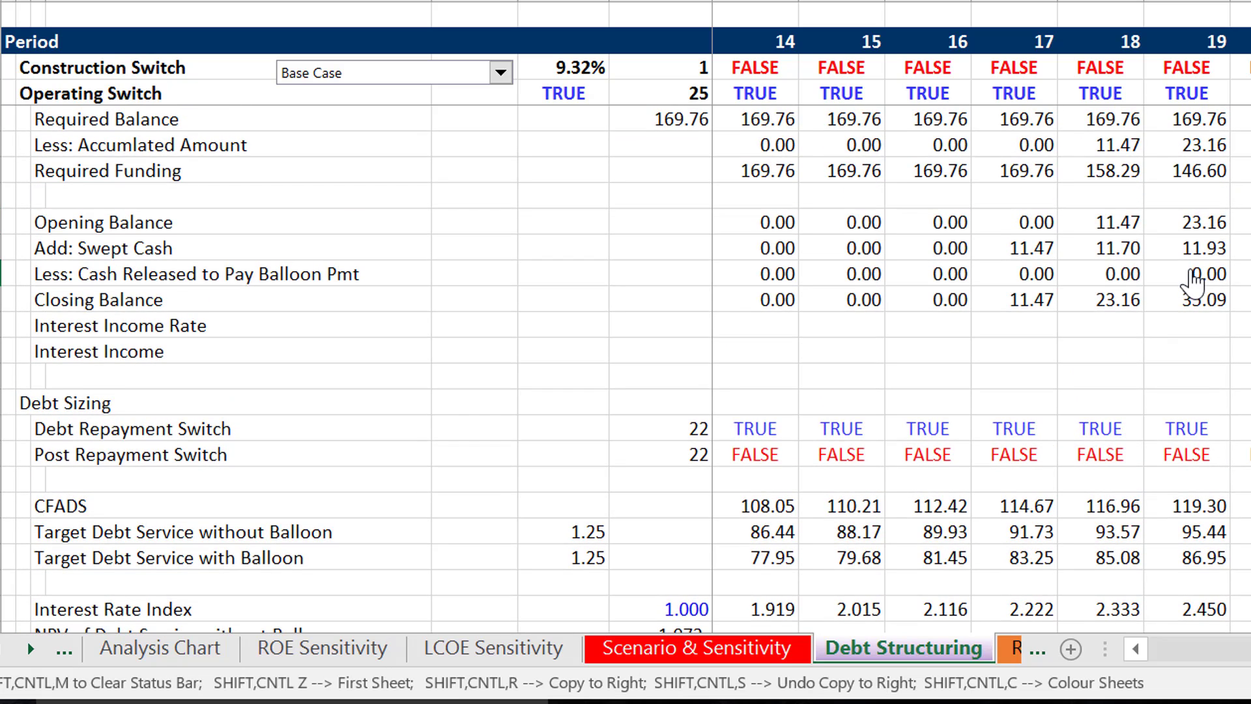
{"action": "key", "text": "Up"}
{"action": "key", "text": "Up"}
{"action": "key", "text": "Up"}
{"action": "key", "text": "Up"}
{"action": "key", "text": "Up"}
{"action": "key", "text": "Up"}
{"action": "key", "text": "Up"}
{"action": "key", "text": "Up"}
{"action": "key", "text": "Up"}
{"action": "key", "text": "Up"}
{"action": "key", "text": "Up"}
{"action": "key", "text": "Up"}
{"action": "key", "text": "Up"}
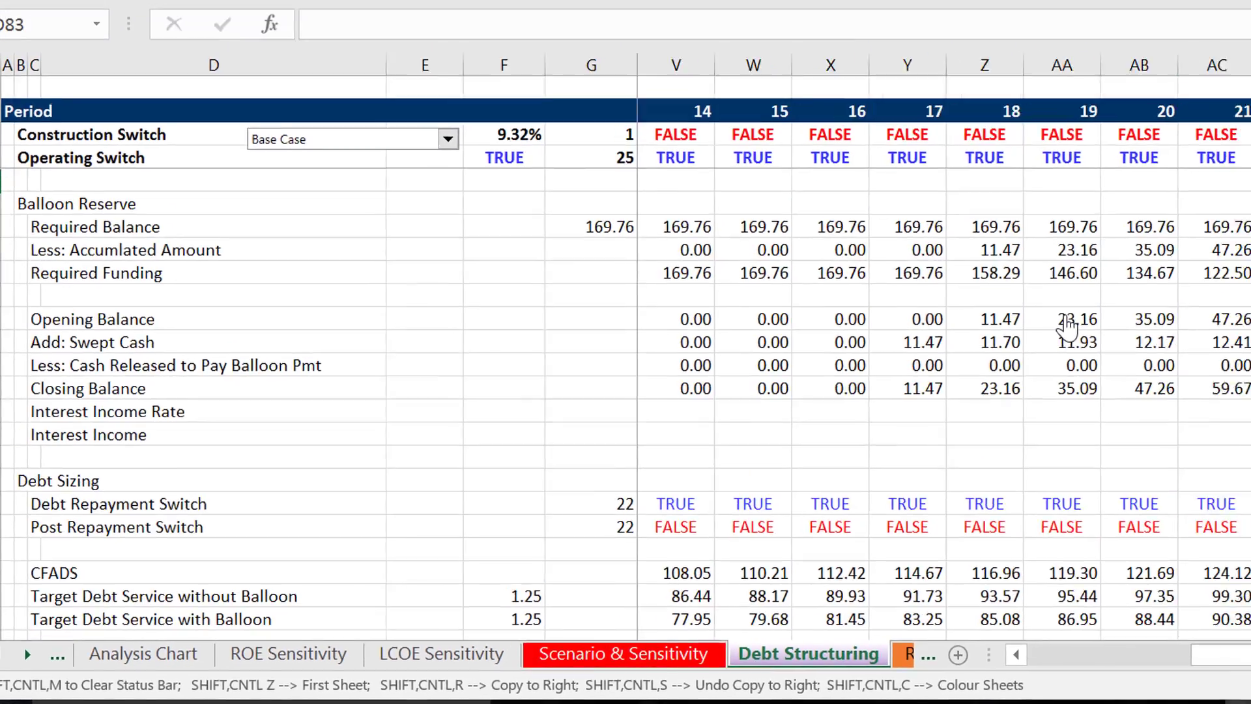
- Inspect the period 22 Less: Cash Released to Pay Balloon Pmt formula in the Balloon Reserve
{"action": "key", "text": "Down"}
{"action": "key", "text": "Down"}
{"action": "key", "text": "Down"}
{"action": "key", "text": "Down"}
{"action": "key", "text": "Down"}
{"action": "key", "text": "Down"}
{"action": "key", "text": "Down"}
{"action": "key", "text": "Down"}
{"action": "key", "text": "Down"}
{"action": "key", "text": "Down"}
{"action": "key", "text": "Down"}
{"action": "key", "text": "Down"}
{"action": "key", "text": "Down"}
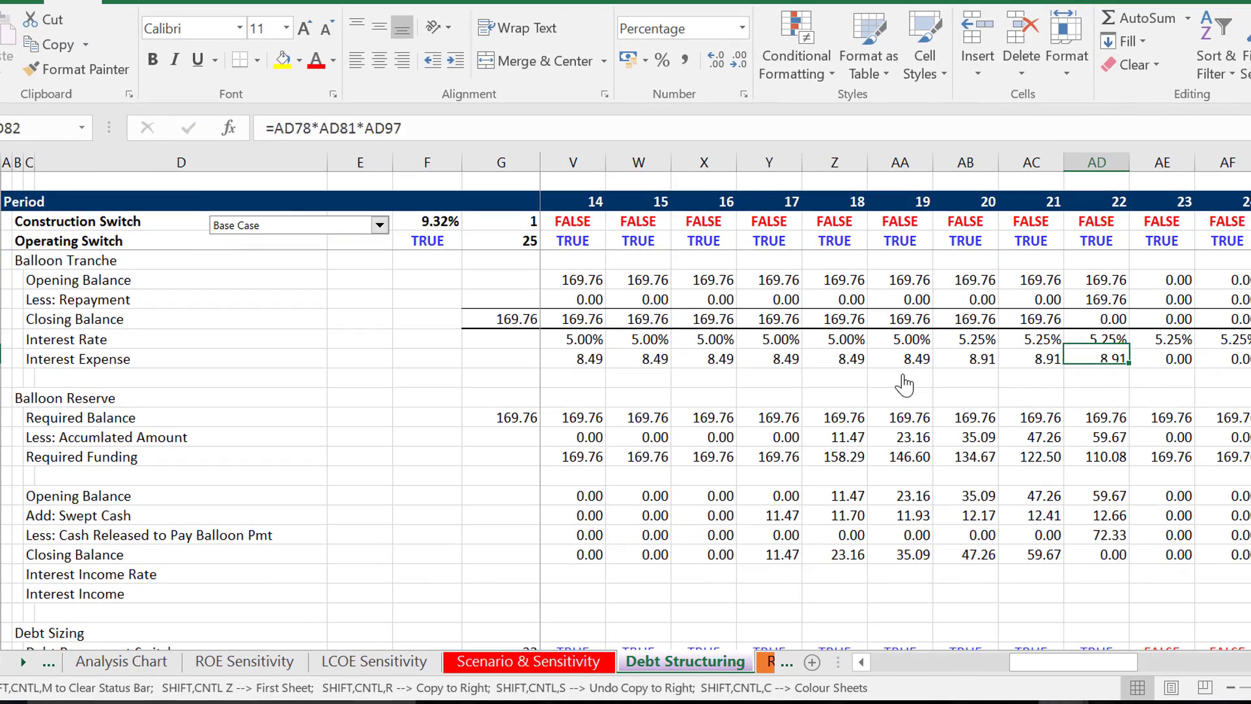
{"action": "key", "text": "Down"}
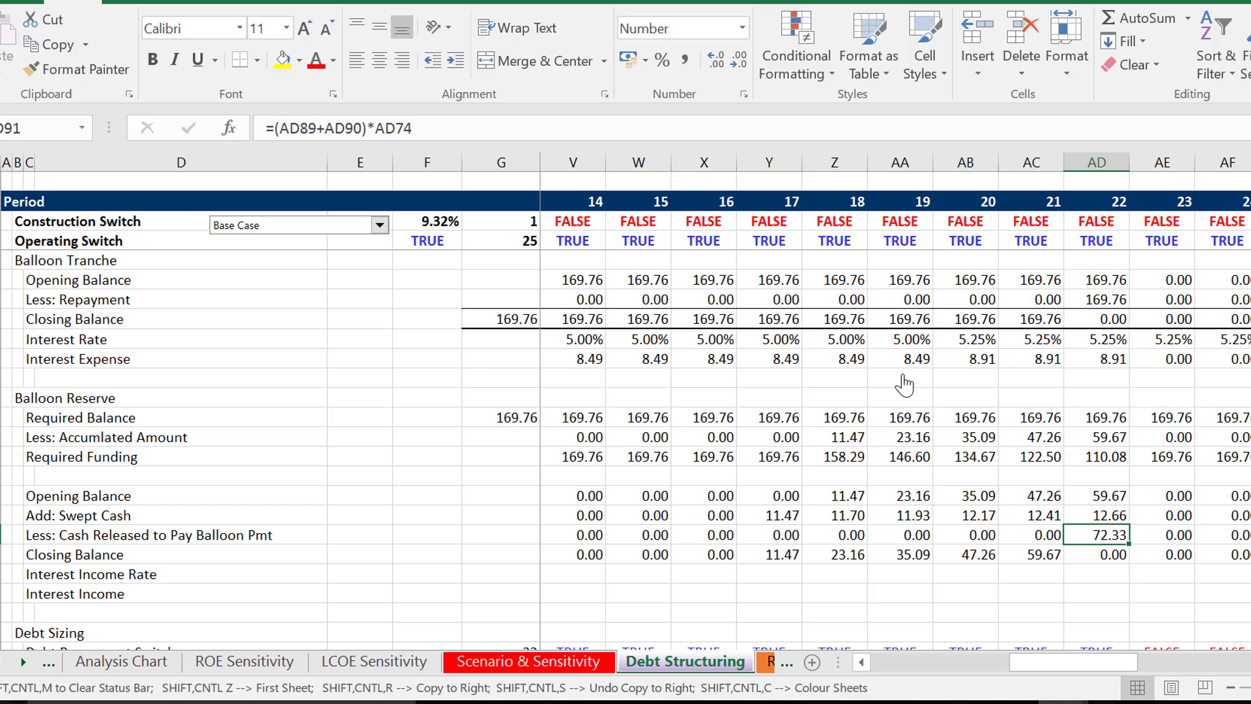
{"action": "key", "text": "F2"}
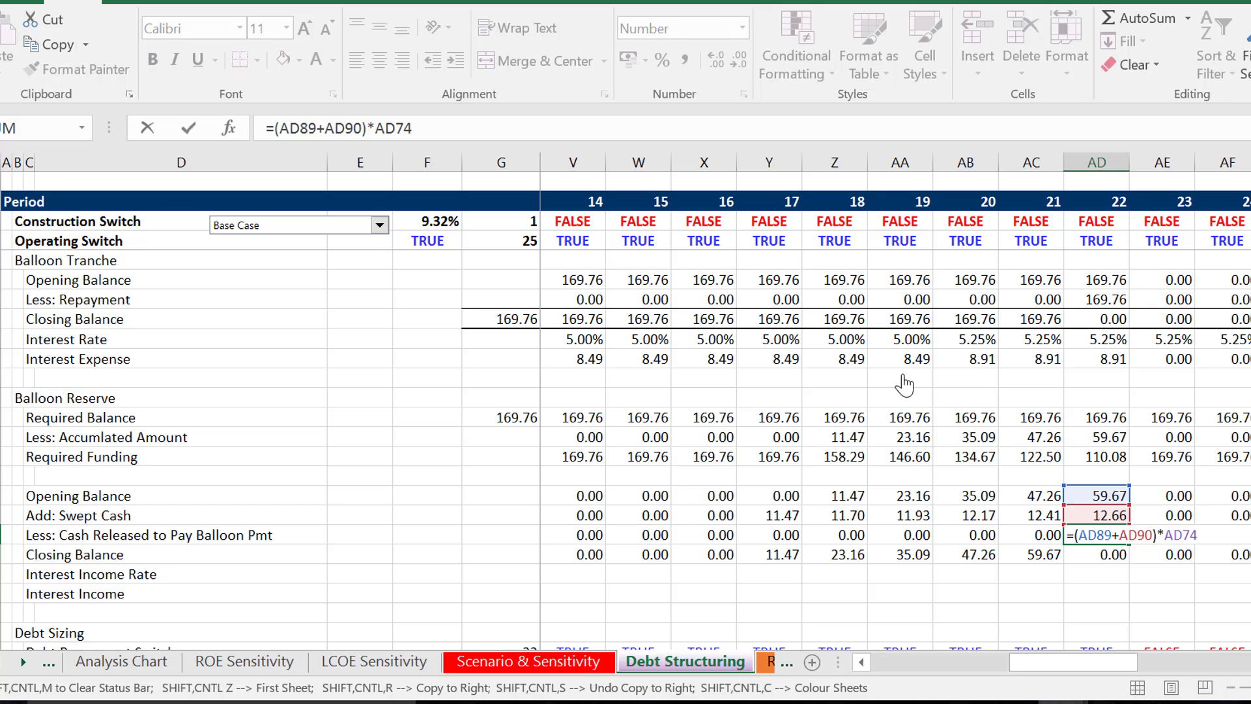
{"action": "key", "text": "ctrl+Return"}
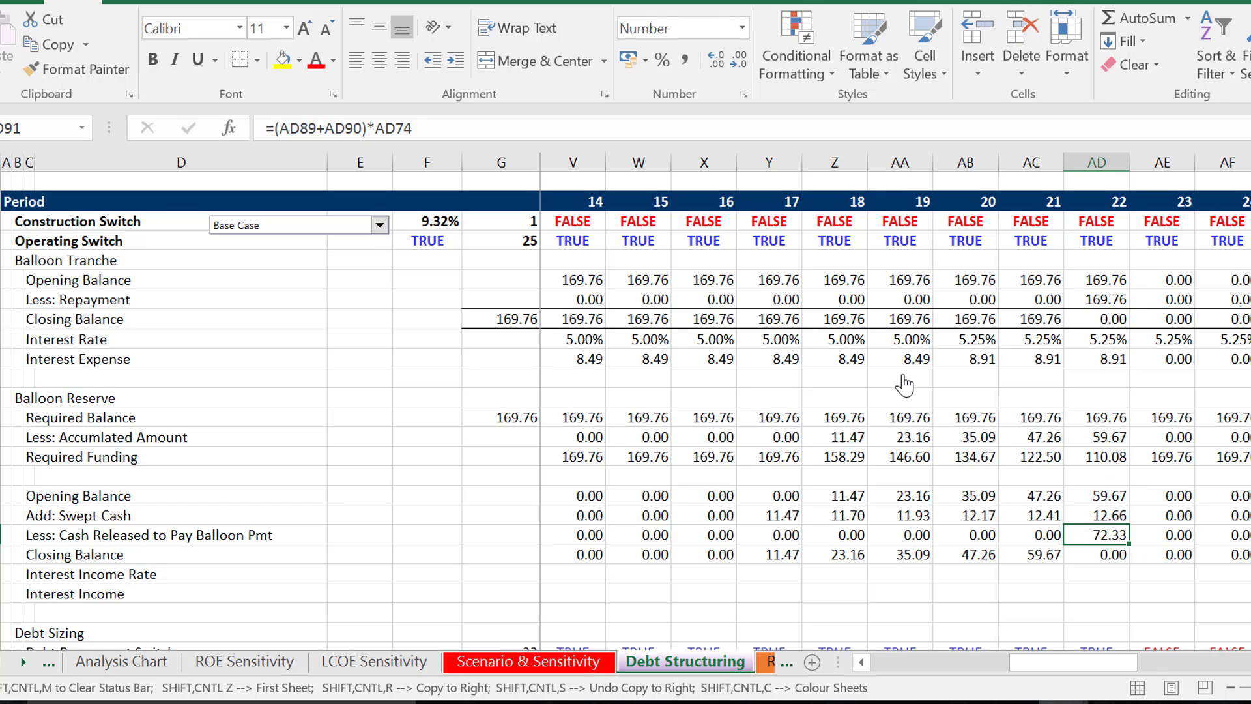
- Return to the early periods and check the period 2 Debt Repayment Switch formula under Debt Sizing
{"action": "key", "text": "Left"}
{"action": "key", "text": "Left"}
{"action": "key", "text": "Left"}
{"action": "key", "text": "Left"}
{"action": "key", "text": "Left"}
{"action": "key", "text": "Left"}
{"action": "key", "text": "Left"}
{"action": "key", "text": "Left"}
{"action": "key", "text": "Left"}
{"action": "key", "text": "Left"}
{"action": "key", "text": "Left"}
{"action": "key", "text": "Left"}
{"action": "key", "text": "Left"}
{"action": "key", "text": "Left"}
{"action": "key", "text": "Left"}
{"action": "key", "text": "Left"}
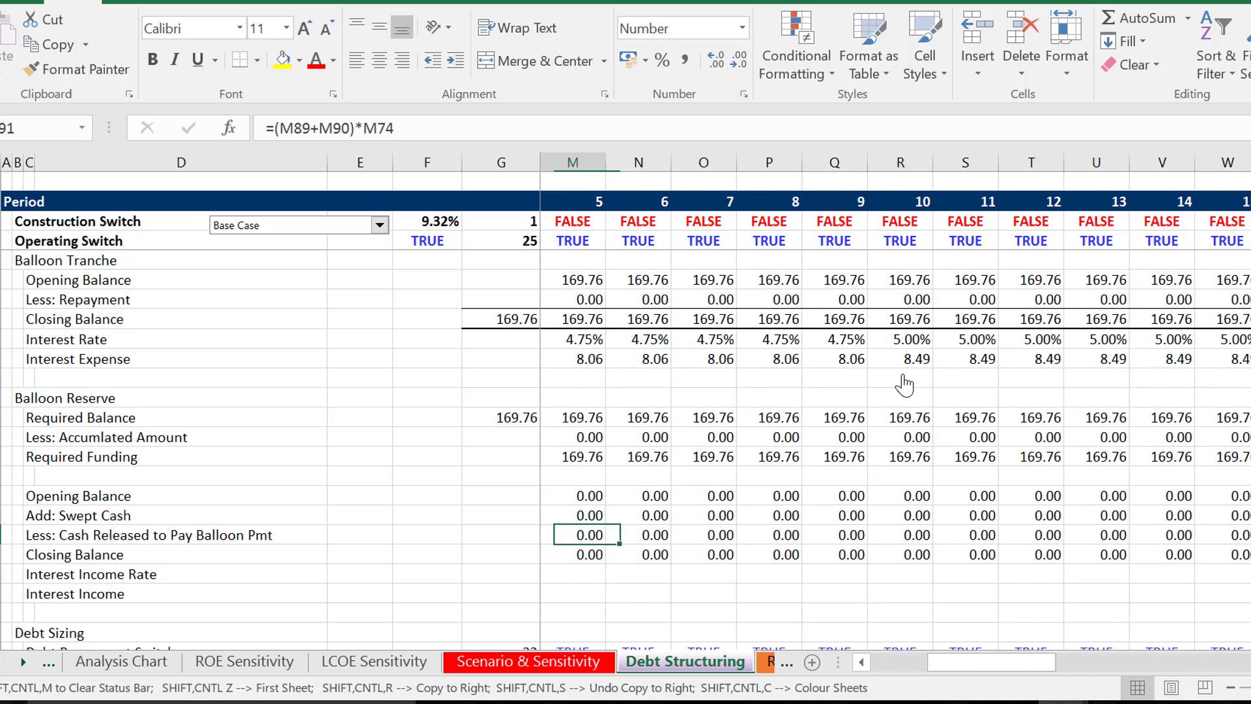
{"action": "key", "text": "Down"}
{"action": "key", "text": "Down"}
{"action": "key", "text": "Down"}
{"action": "key", "text": "Down"}
{"action": "key", "text": "Down"}
{"action": "key", "text": "Down"}
{"action": "key", "text": "Down"}
{"action": "key", "text": "Down"}
{"action": "key", "text": "Down"}
{"action": "key", "text": "Down"}
{"action": "key", "text": "Down"}
{"action": "key", "text": "Down"}
{"action": "key", "text": "Down"}
{"action": "key", "text": "Down"}
{"action": "key", "text": "Down"}
{"action": "key", "text": "Down"}
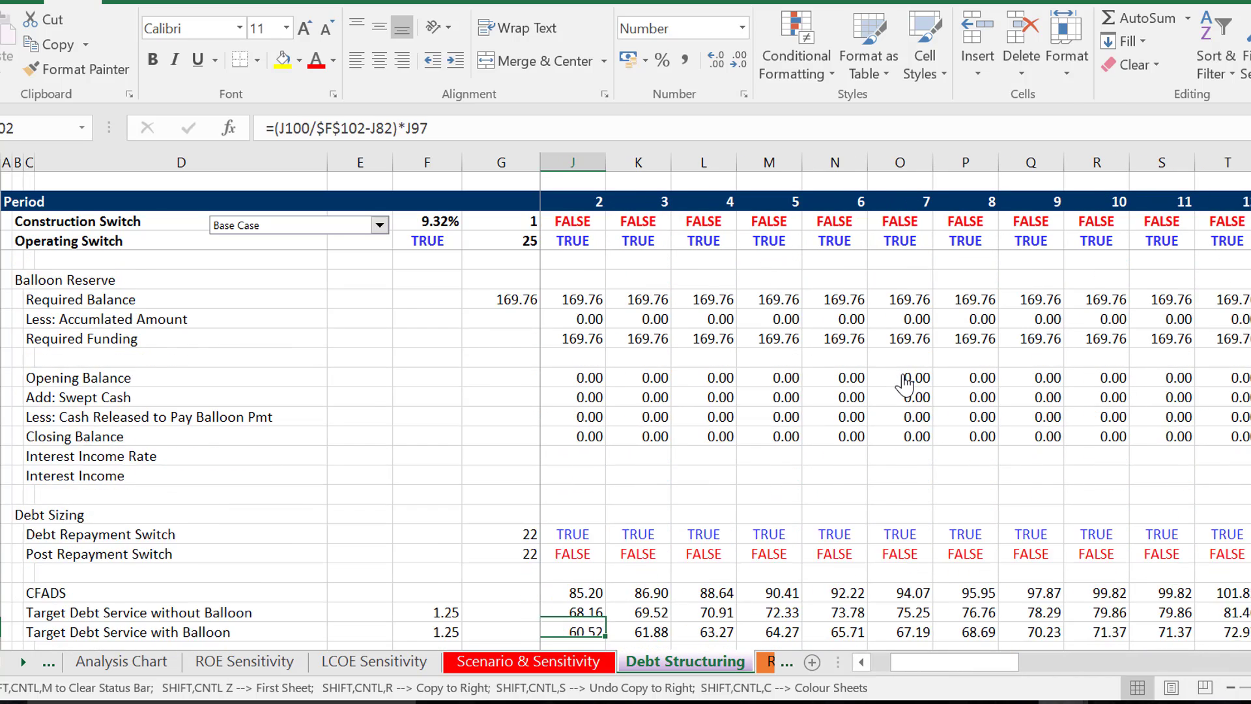
{"action": "key", "text": "Up"}
{"action": "key", "text": "Up"}
{"action": "key", "text": "Up"}
{"action": "key", "text": "Up"}
{"action": "key", "text": "Up"}
{"action": "key", "text": "Up"}
{"action": "key", "text": "Up"}
{"action": "key", "text": "Up"}
{"action": "key", "text": "Up"}
{"action": "key", "text": "Up"}
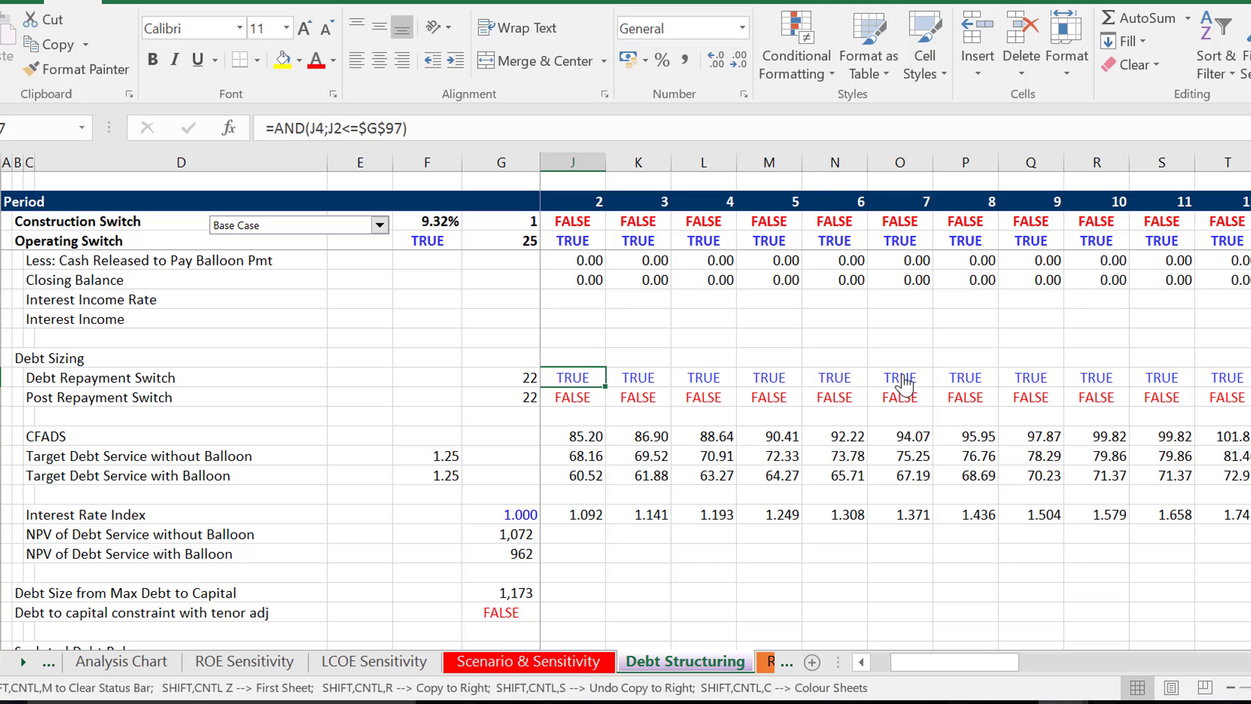
- Check the Debt Repayment Switch inputs and the period 3 Post Repayment Switch formula
{"action": "key", "text": "Left"}
{"action": "key", "text": "Left"}
{"action": "key", "text": "Left"}
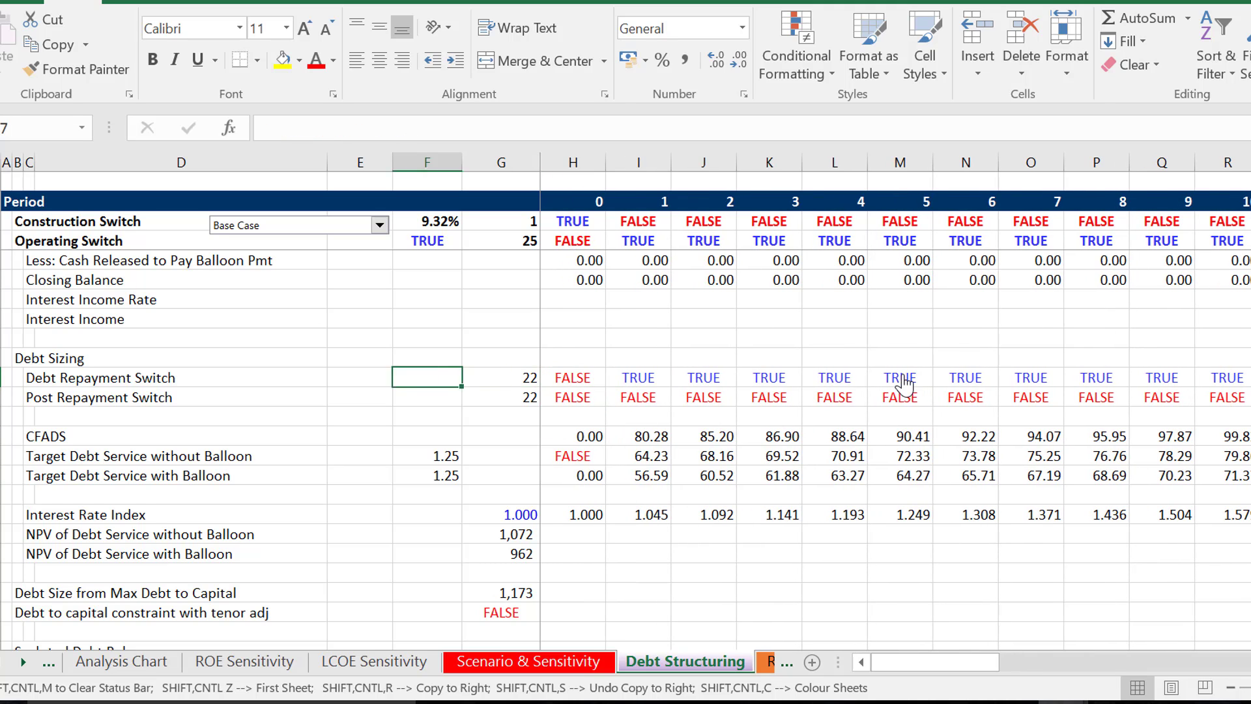
{"action": "key", "text": "Right"}
- Inspect the cells used by the period 1 Target Debt Service without Balloon formula
{"action": "key", "text": "Right"}
{"action": "key", "text": "Right"}
{"action": "key", "text": "Down"}
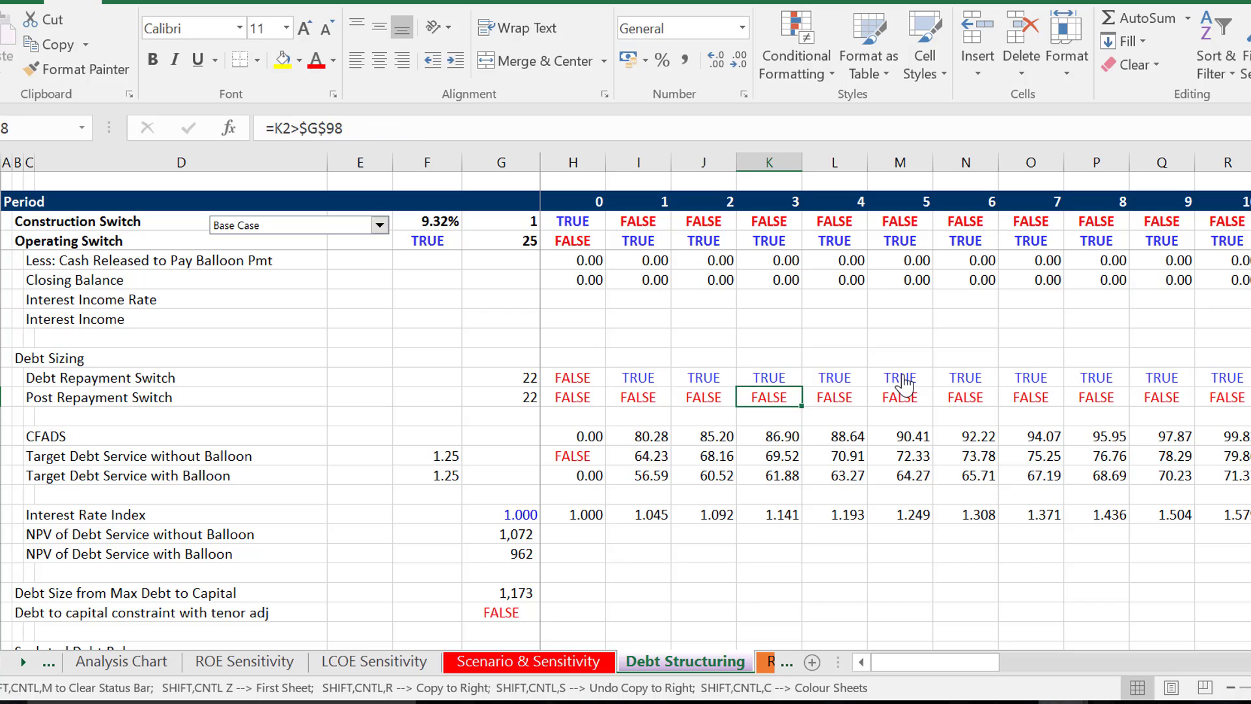
{"action": "key", "text": "Right"}
{"action": "key", "text": "Down"}
{"action": "key", "text": "Left"}
{"action": "key", "text": "Left"}
{"action": "key", "text": "Left"}
{"action": "key", "text": "Down"}
{"action": "key", "text": "Down"}
{"action": "key", "text": "Left"}
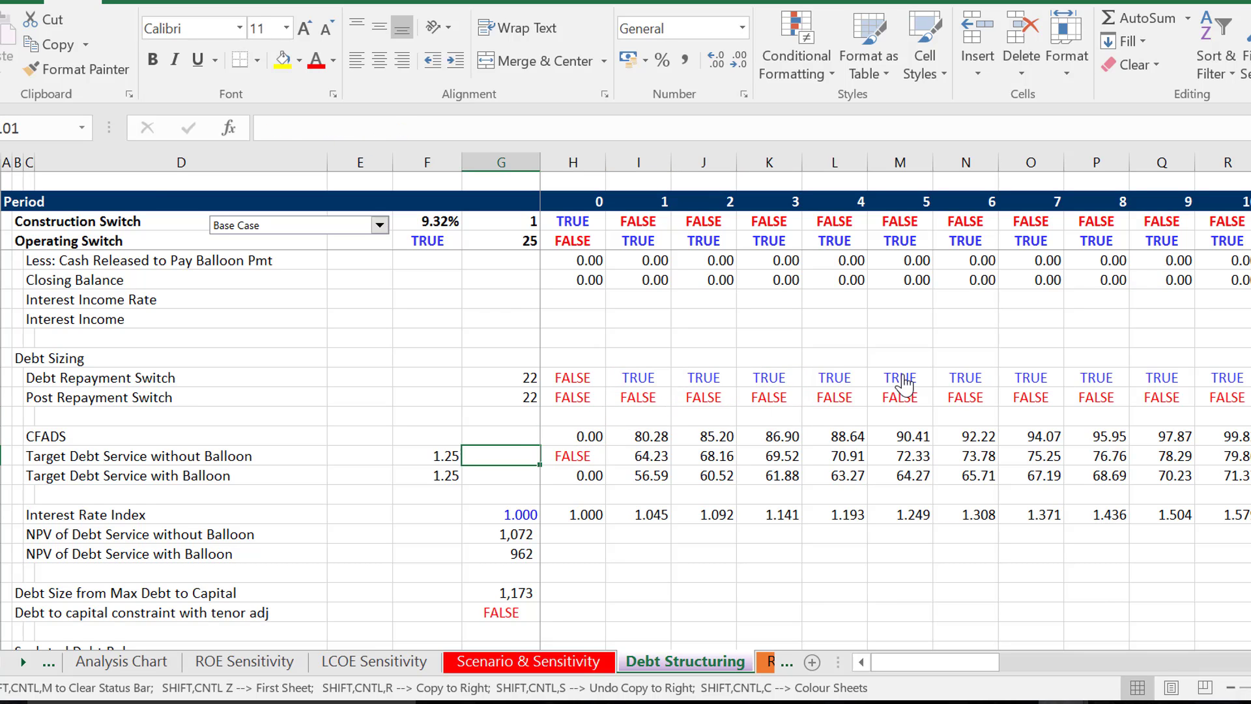
{"action": "key", "text": "Left"}
{"action": "key", "text": "Right"}
{"action": "key", "text": "Right"}
{"action": "key", "text": "Right"}
{"action": "key", "text": "F2"}
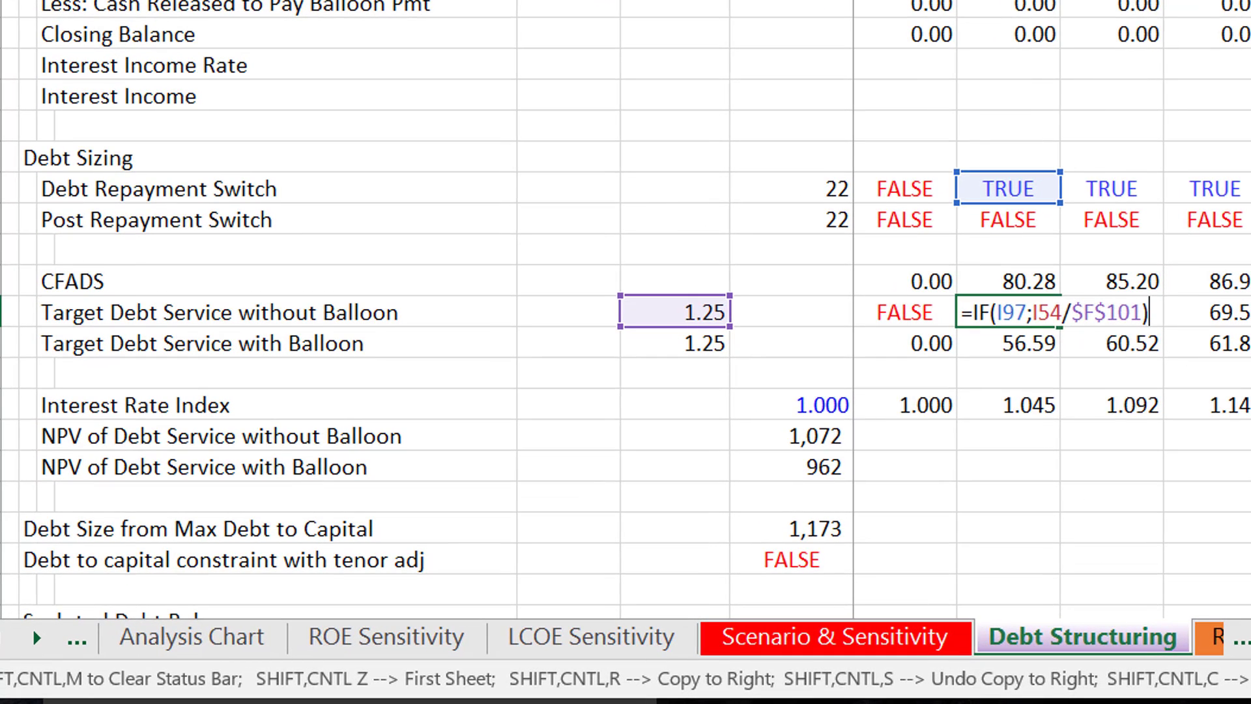
{"action": "key", "text": "Return"}
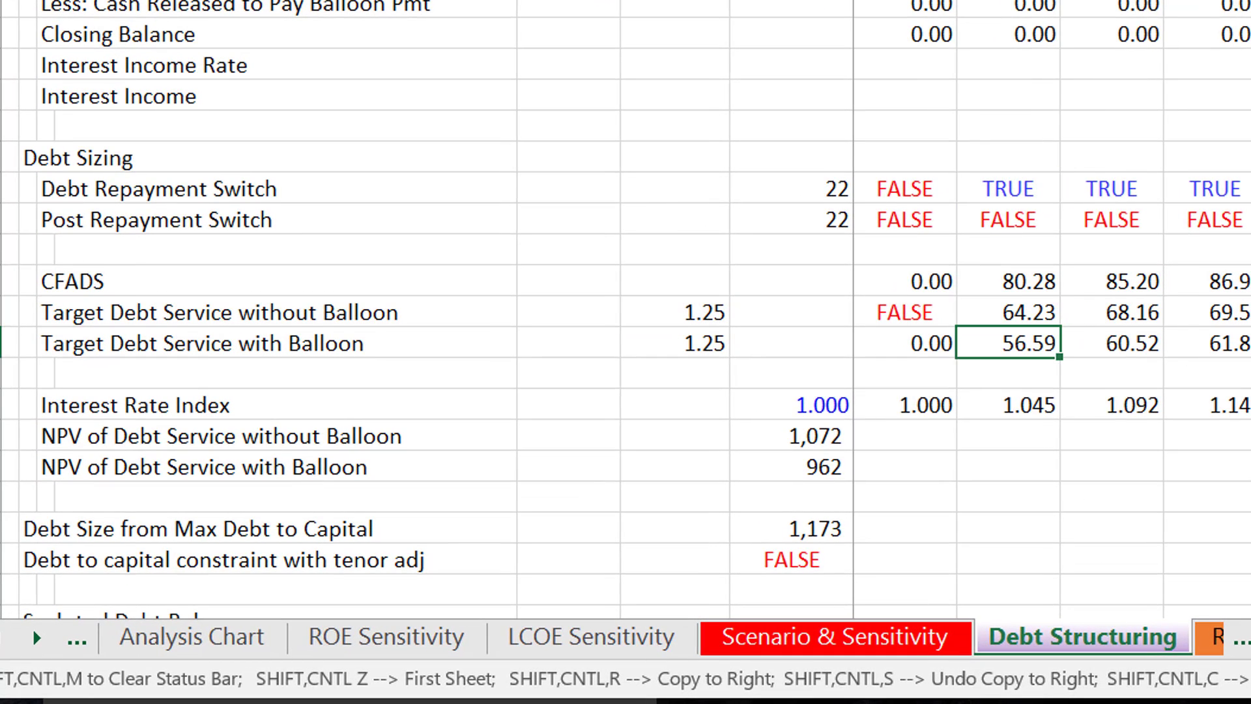
- Inspect the cells used by the period 1 Target Debt Service with Balloon formula
{"action": "key", "text": "F2"}
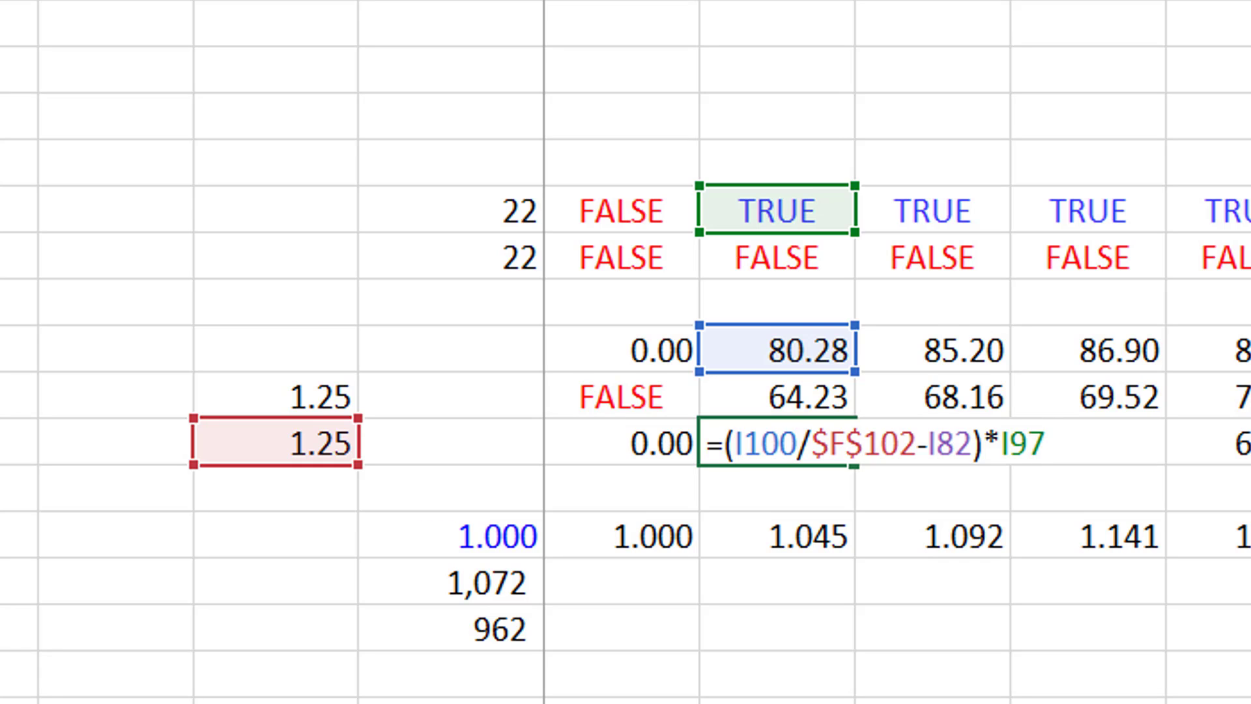
{"action": "key", "text": "Return"}
{"action": "key", "text": "Down"}
{"action": "key", "text": "Left"}
{"action": "key", "text": "Left"}
{"action": "key", "text": "Left"}
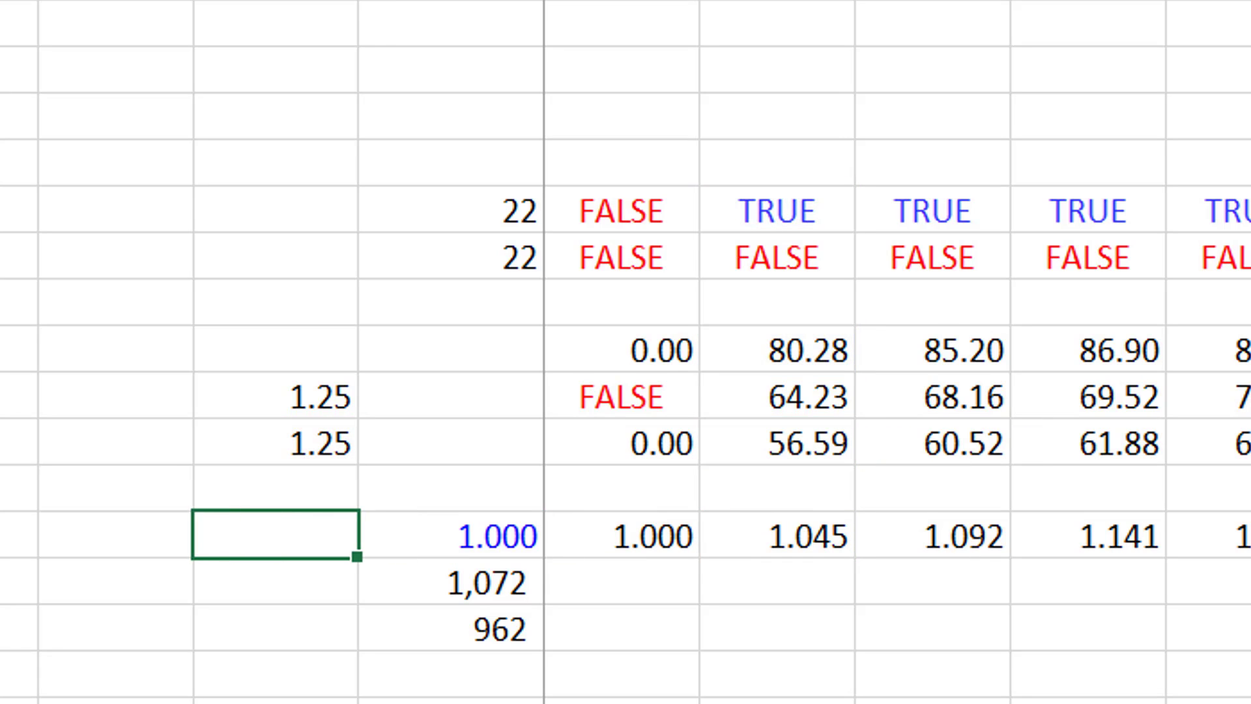
{"action": "key", "text": "Up"}
{"action": "key", "text": "Up"}
{"action": "key", "text": "Right"}
{"action": "key", "text": "Right"}
{"action": "key", "text": "Right"}
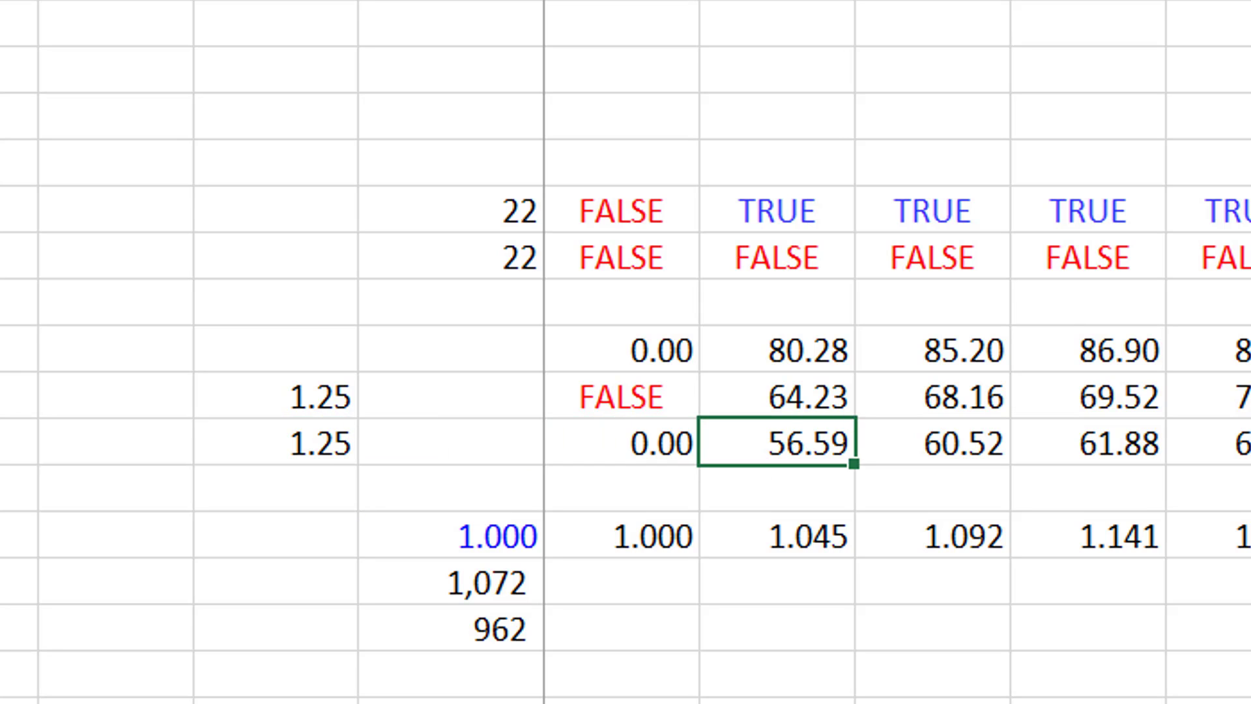
- Inspect the SUMPRODUCT formula behind NPV of Debt Service without Balloon
{"action": "key", "text": "Down"}
{"action": "key", "text": "Down"}
{"action": "key", "text": "Left"}
{"action": "key", "text": "Left"}
{"action": "key", "text": "Down"}
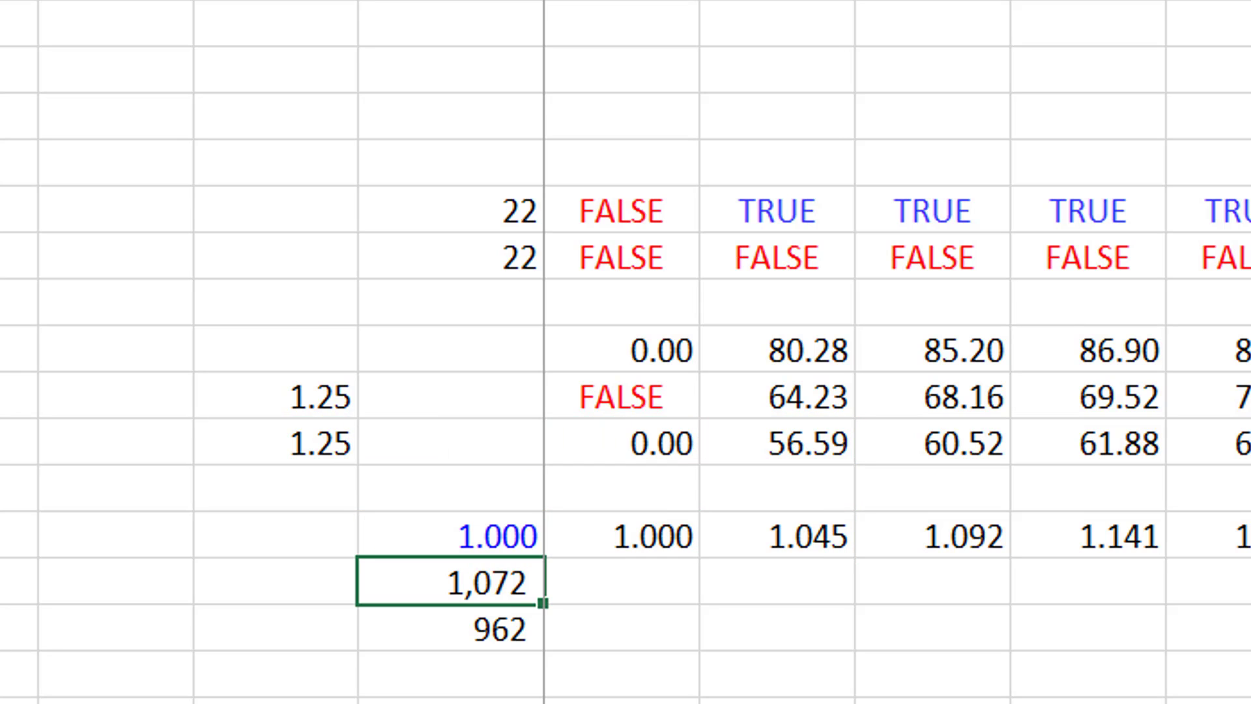
{"action": "key", "text": "F2"}
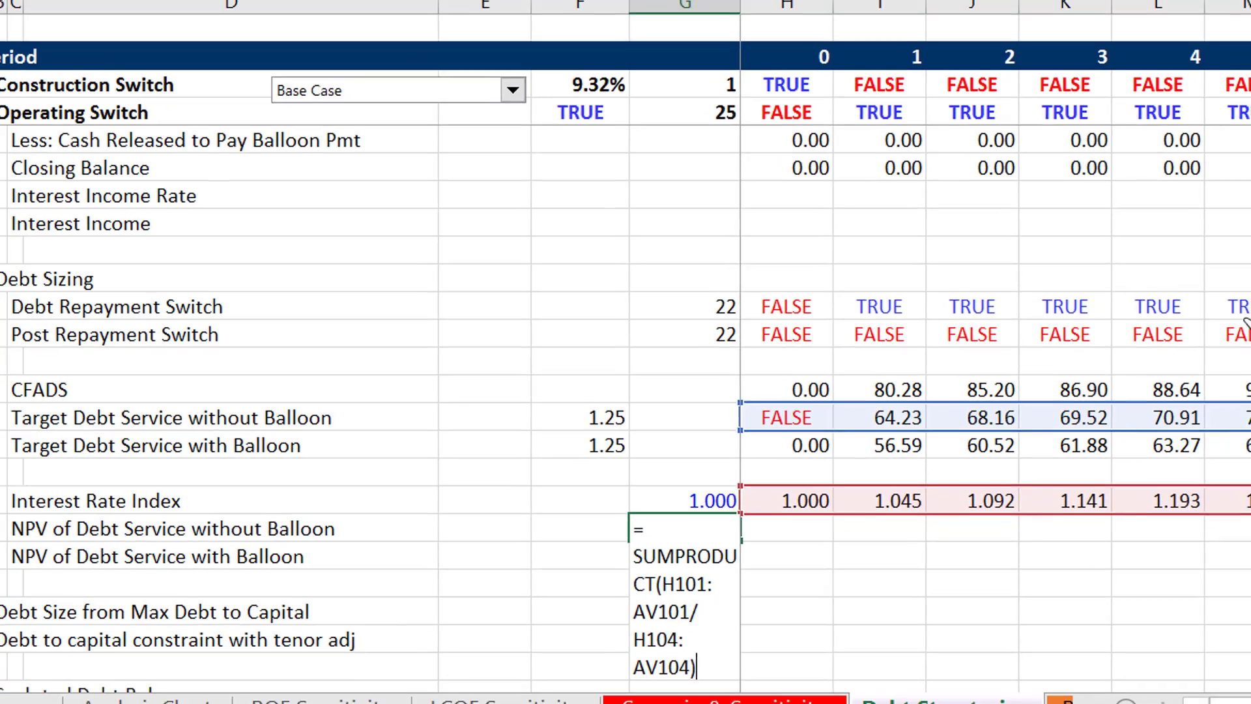
{"action": "key", "text": "Return"}
{"action": "key", "text": "Down"}
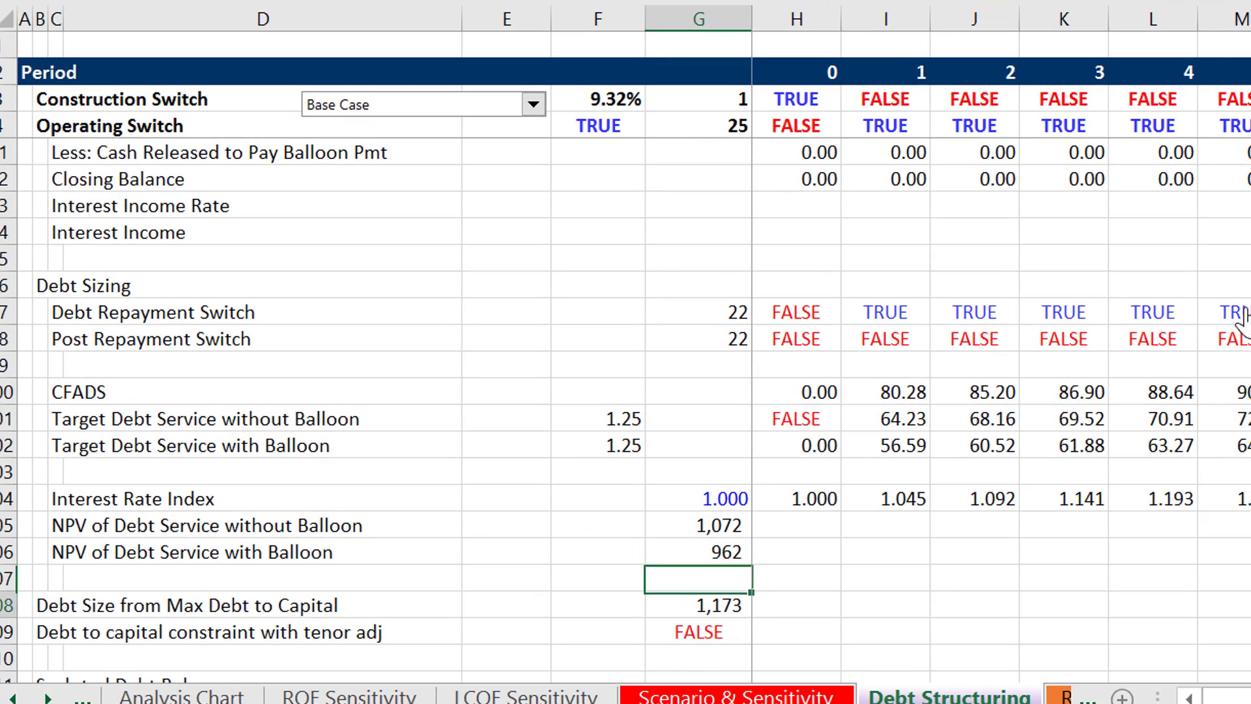
- Look at the Sculpted Debt Closing Balance total, then recheck the ranges in the NPV of Debt Service without Balloon formula
{"action": "key", "text": "Down"}
{"action": "key", "text": "Down"}
{"action": "key", "text": "Down"}
{"action": "key", "text": "Down"}
{"action": "key", "text": "Down"}
{"action": "key", "text": "Down"}
{"action": "key", "text": "Down"}
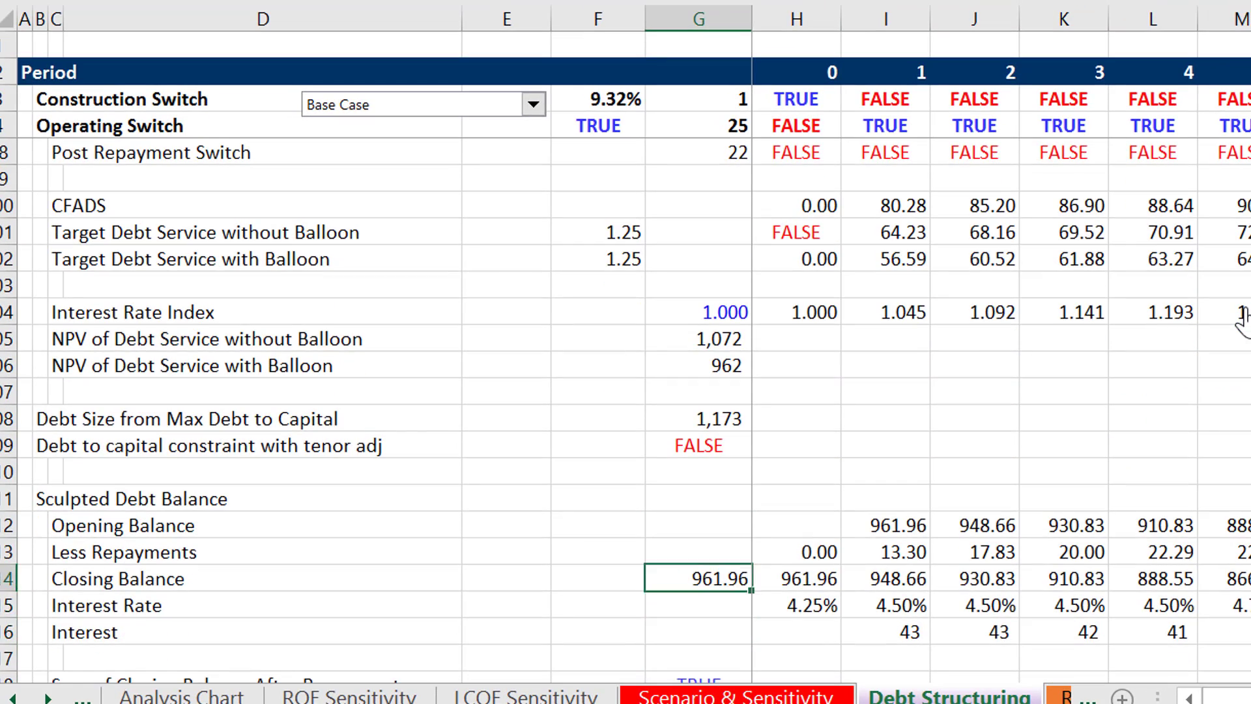
{"action": "key", "text": "Up"}
{"action": "key", "text": "Up"}
{"action": "key", "text": "Up"}
{"action": "key", "text": "Up"}
{"action": "key", "text": "Up"}
{"action": "key", "text": "Up"}
{"action": "key", "text": "Up"}
{"action": "key", "text": "Up"}
{"action": "key", "text": "Up"}
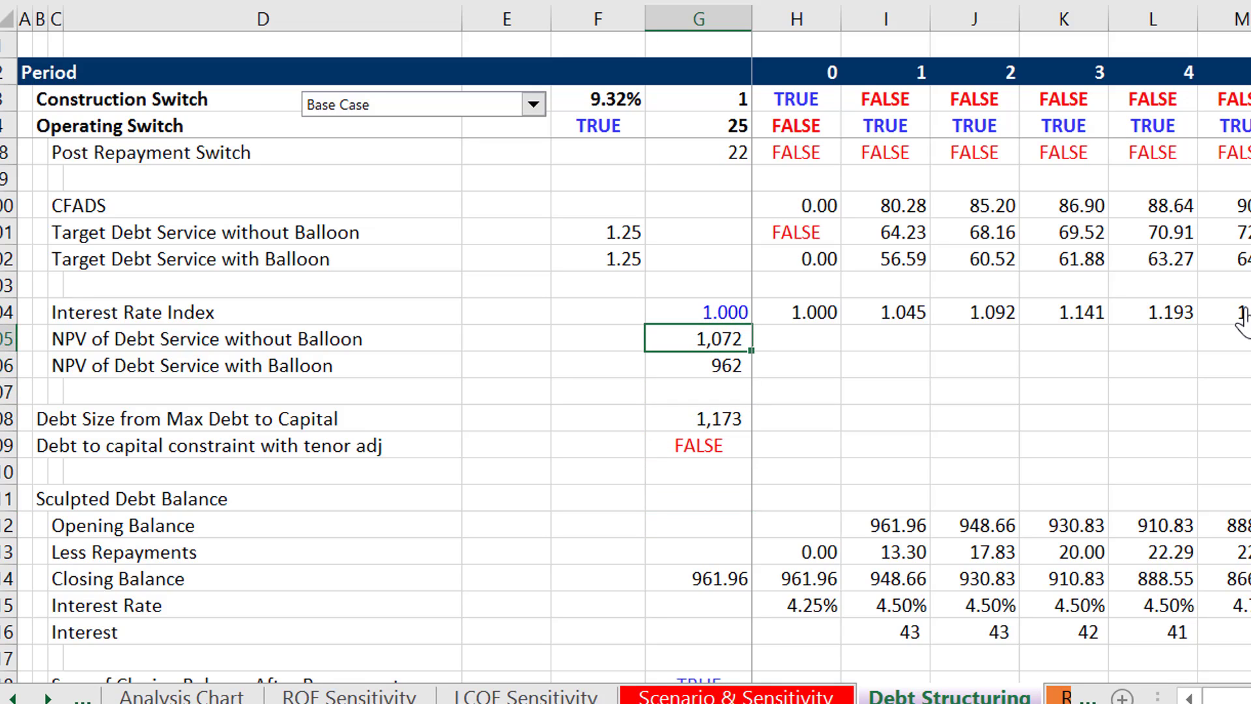
{"action": "key", "text": "F2"}
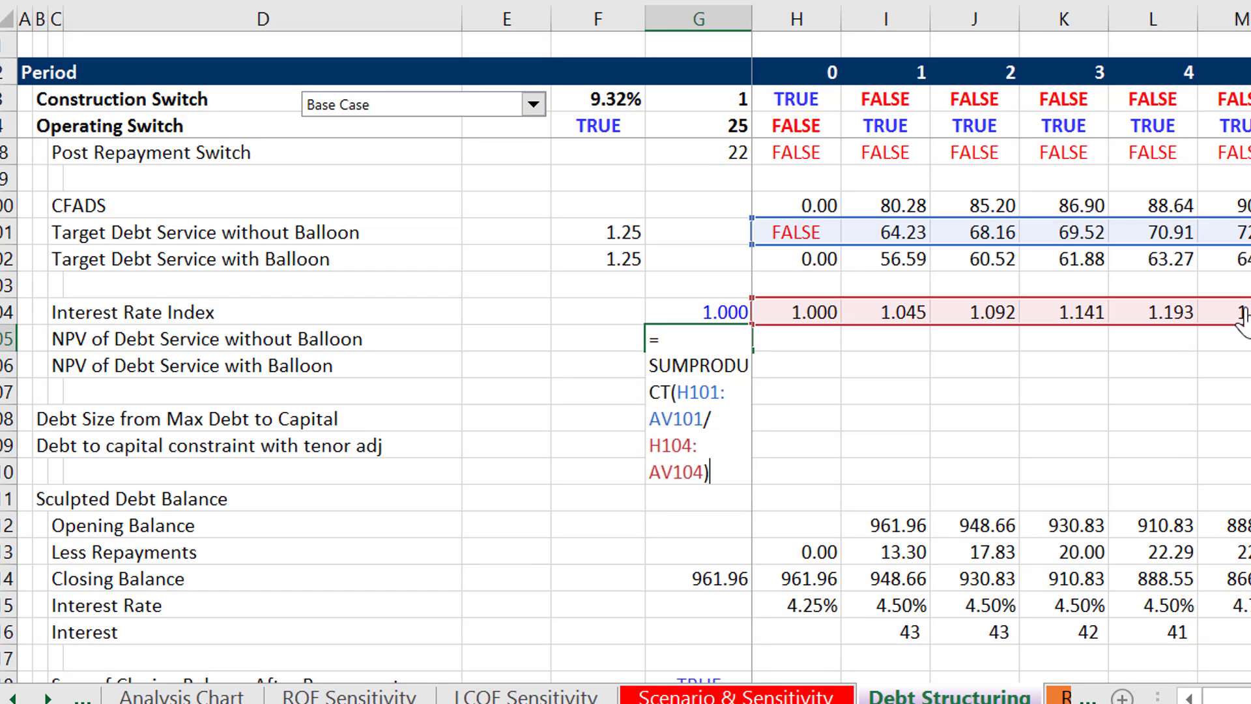
{"action": "key", "text": "Escape"}
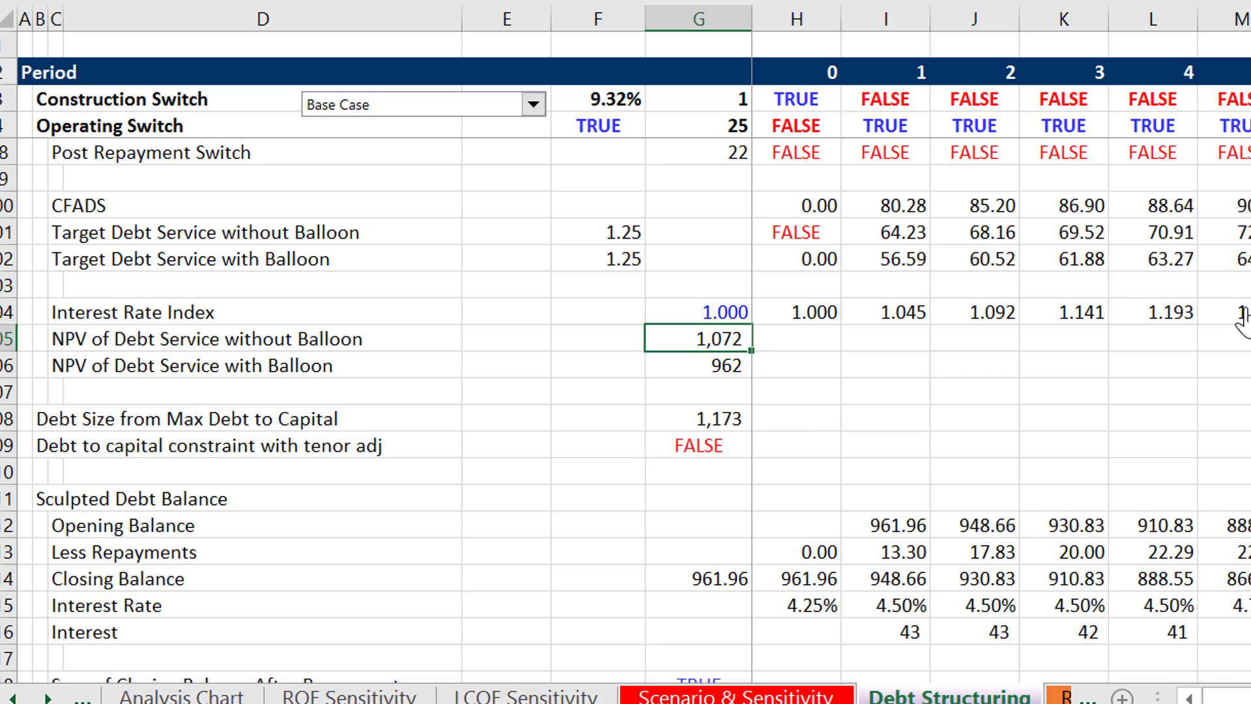
- Inspect the ranges used by the NPV of Debt Service with Balloon formula
{"action": "key", "text": "Down"}
{"action": "key", "text": "F2"}
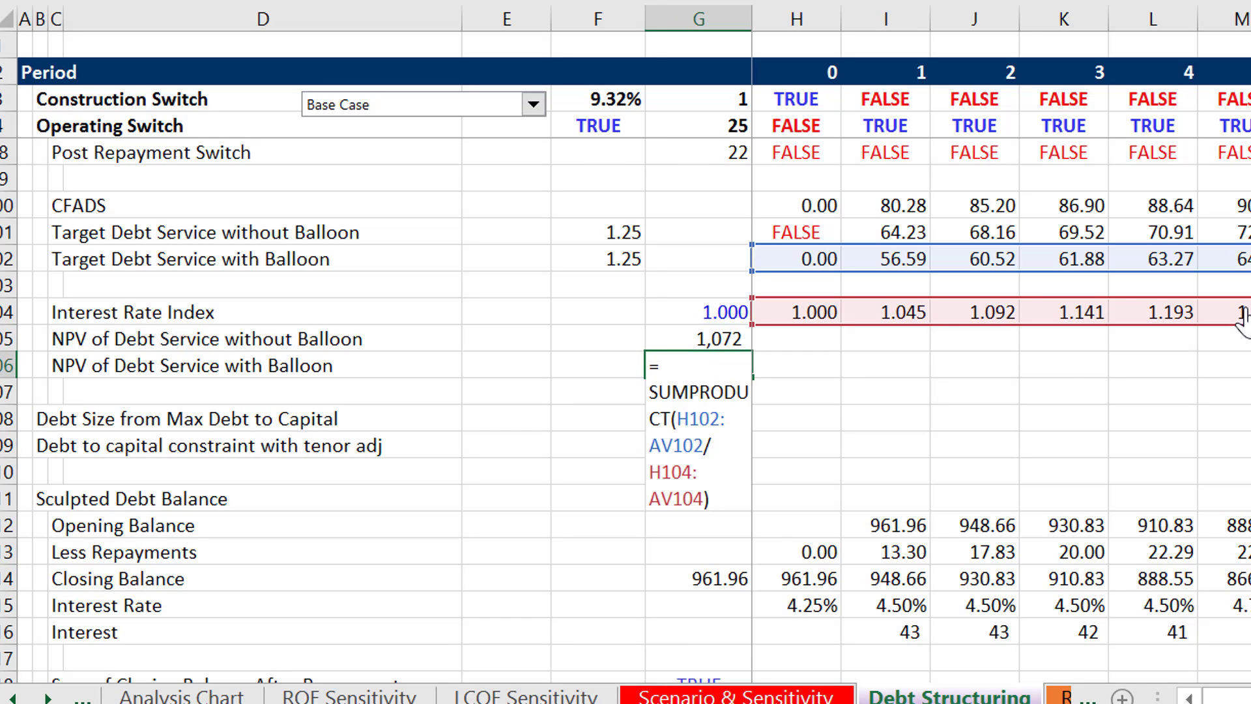
{"action": "key", "text": "Escape"}
{"action": "key", "text": "F2"}
{"action": "key", "text": "Escape"}
- Add an outline border around the NPV of Debt Service with Balloon row from column C to G
{"action": "key", "text": "Up"}
{"action": "key", "text": "Left"}
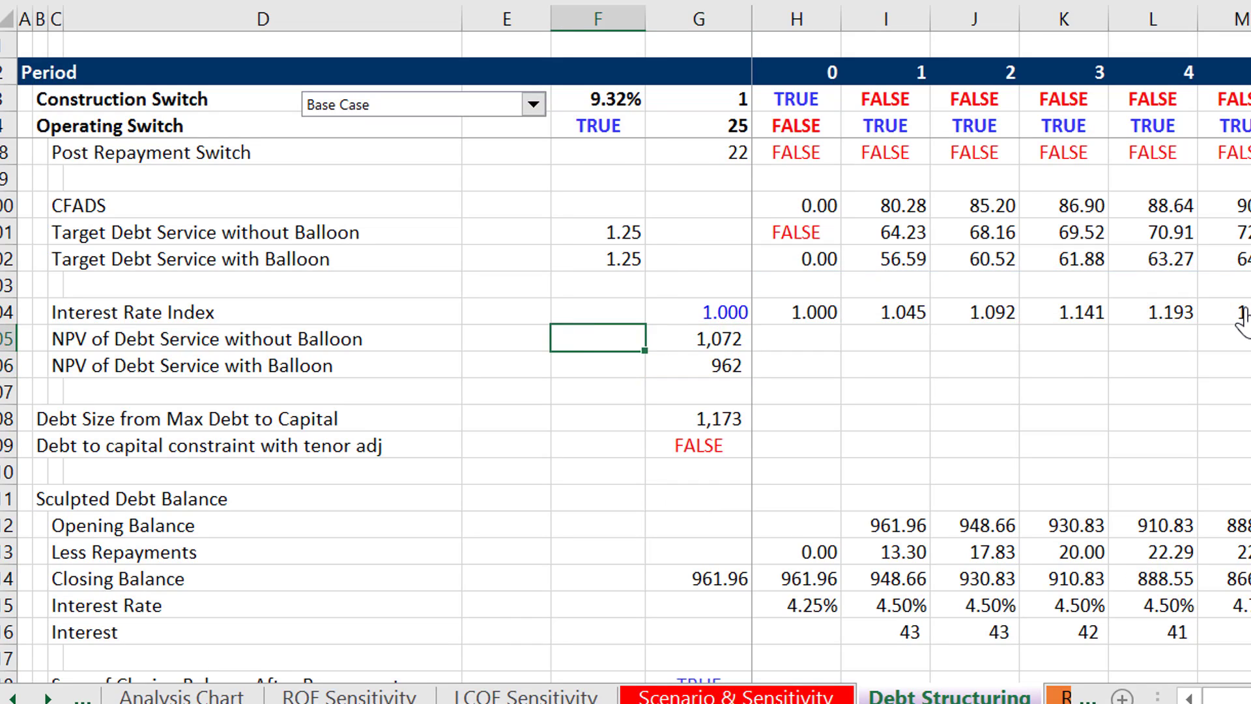
{"action": "key", "text": "Left"}
{"action": "key", "text": "Down"}
{"action": "key", "text": "Left"}
{"action": "key", "text": "Left"}
{"action": "key", "text": "Left"}
{"action": "key", "text": "Right"}
{"action": "key", "text": "ctrl+shift+Right"}
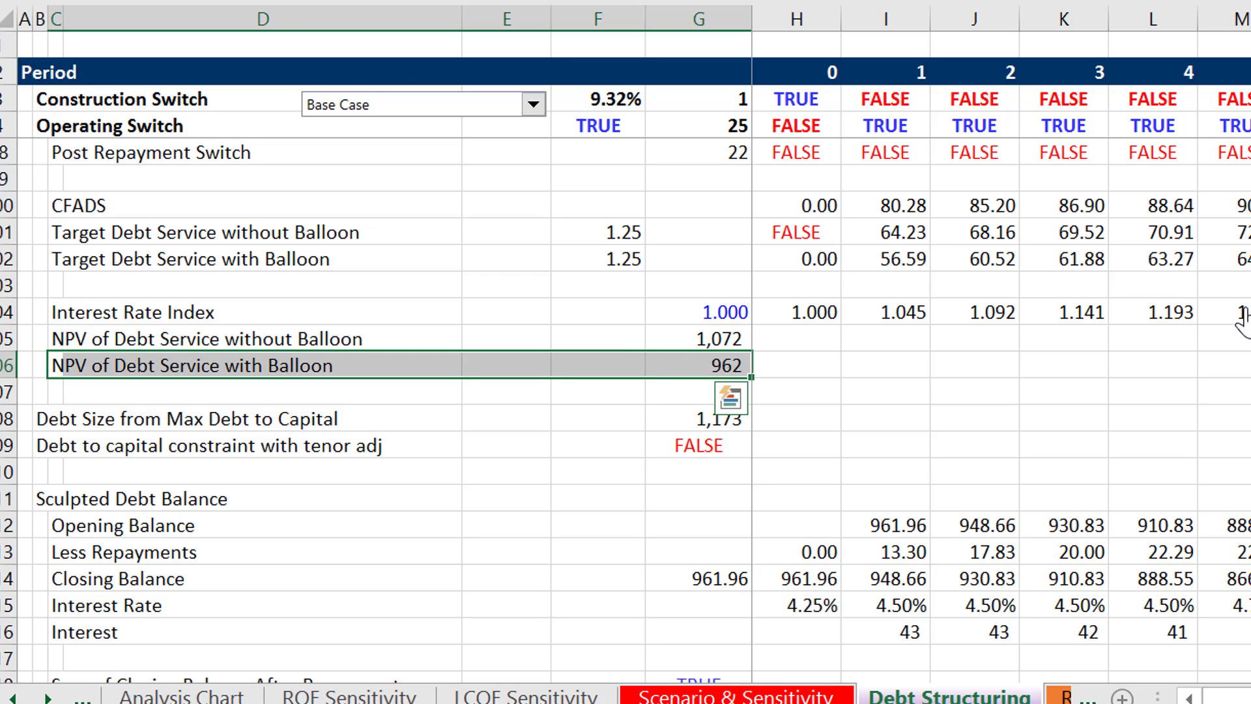
{"action": "key", "text": "ctrl+shift+7"}
{"action": "key", "text": "Down"}
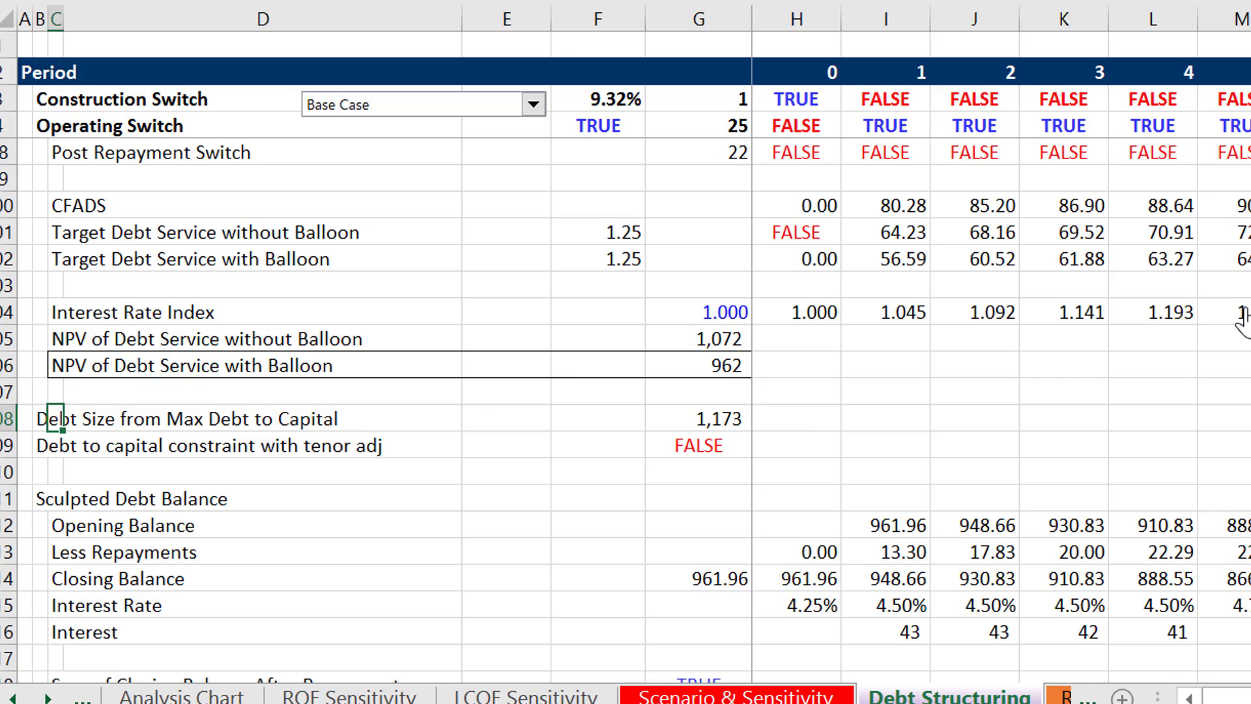
- Look over the debt-to-capital rows and the Sculpted Debt Balance section below them
{"action": "key", "text": "Down"}
{"action": "key", "text": "Down"}
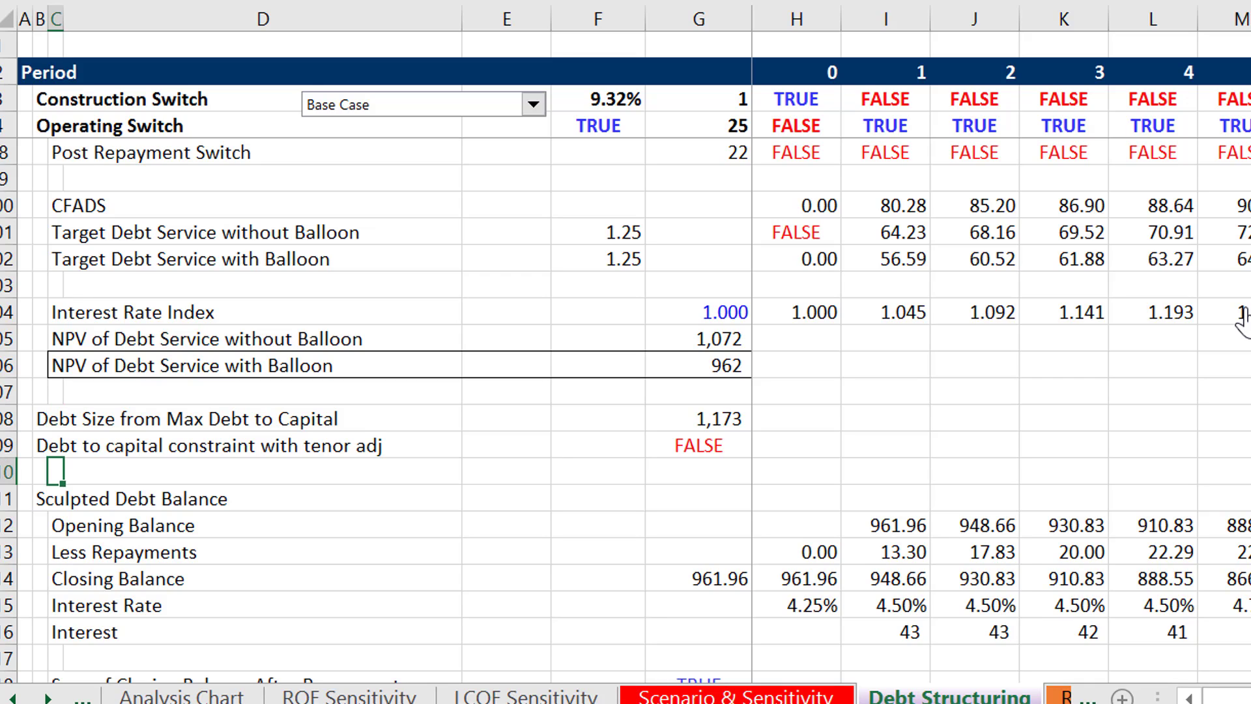
{"action": "key", "text": "Up"}
{"action": "key", "text": "Left"}
{"action": "key", "text": "Right"}
{"action": "key", "text": "Right"}
{"action": "key", "text": "Right"}
{"action": "key", "text": "Right"}
{"action": "key", "text": "Right"}
{"action": "key", "text": "Right"}
{"action": "key", "text": "Right"}
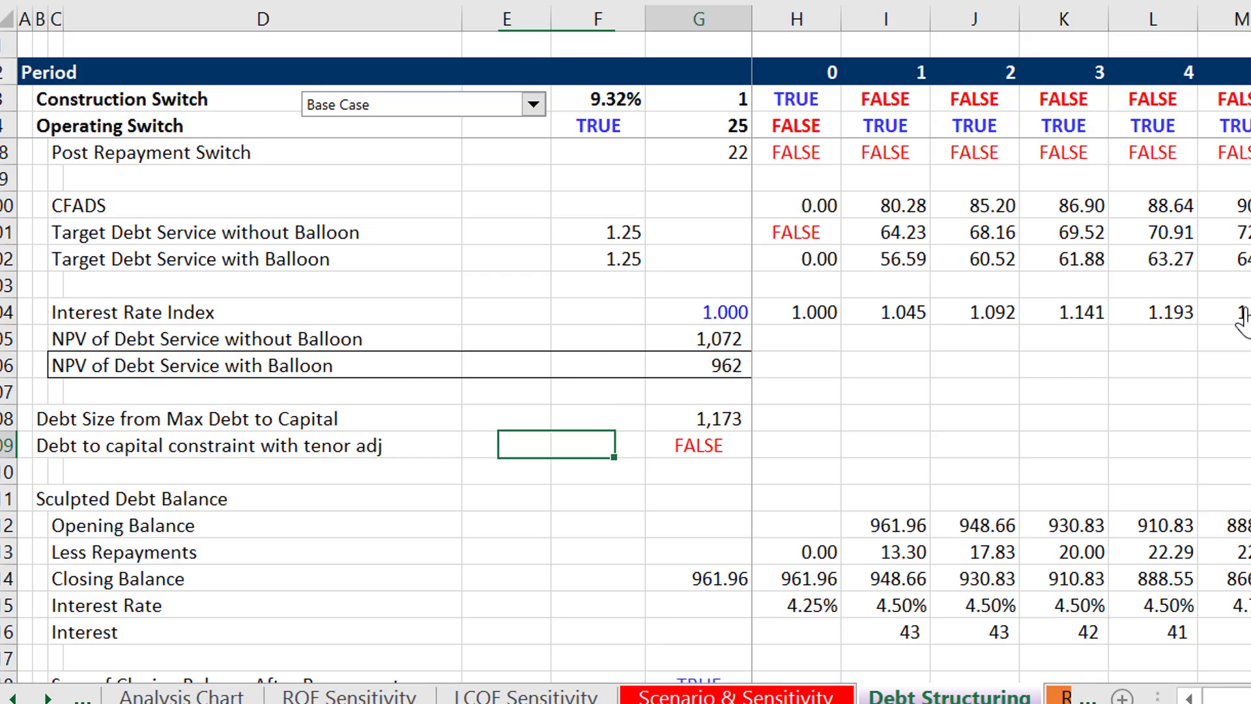
{"action": "key", "text": "Down"}
{"action": "key", "text": "Down"}
{"action": "key", "text": "Down"}
{"action": "key", "text": "Down"}
{"action": "key", "text": "Down"}
{"action": "key", "text": "Down"}
{"action": "key", "text": "Down"}
{"action": "key", "text": "Down"}
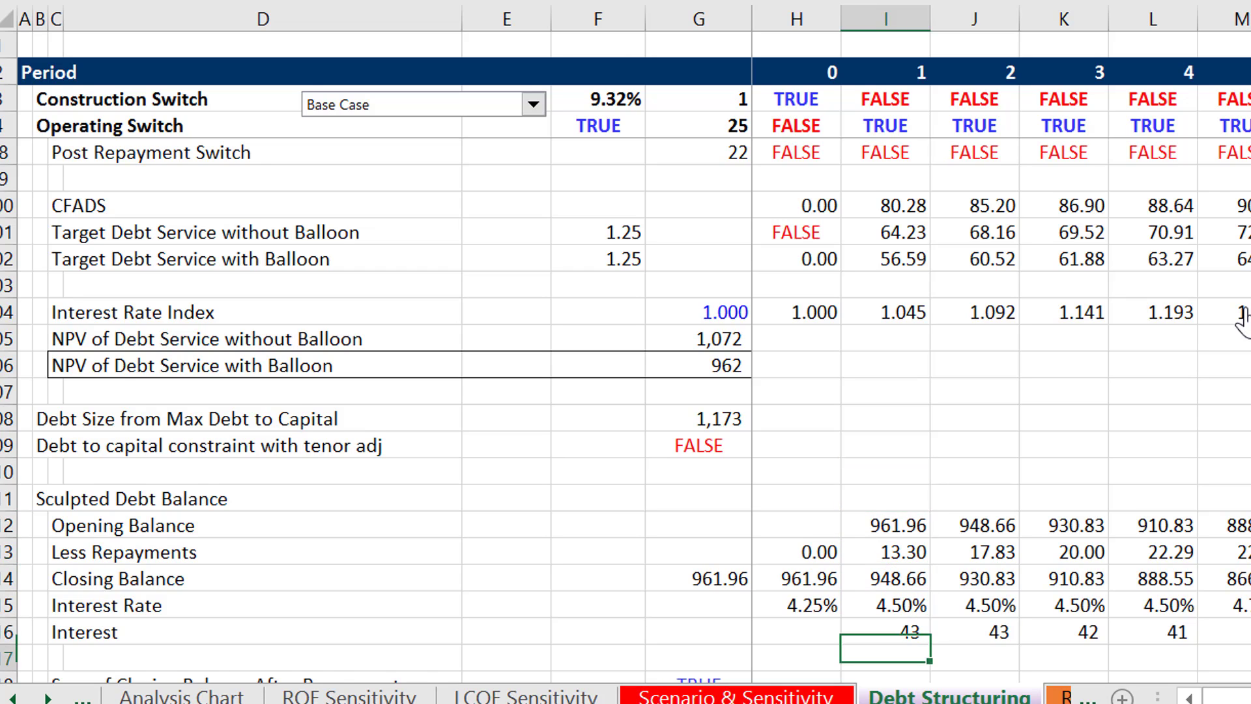
{"action": "key", "text": "Down"}
- Link the Sculpted Debt Closing Balance total in G114 to the NPV of Debt Service with Balloon using =G106
{"action": "key", "text": "Up"}
- Inspect the formula in F102 behind the coverage ratio of Target Debt Service with Balloon
{"action": "key", "text": "Up"}
{"action": "key", "text": "Up"}
{"action": "key", "text": "Up"}
{"action": "key", "text": "Left"}
{"action": "key", "text": "Left"}
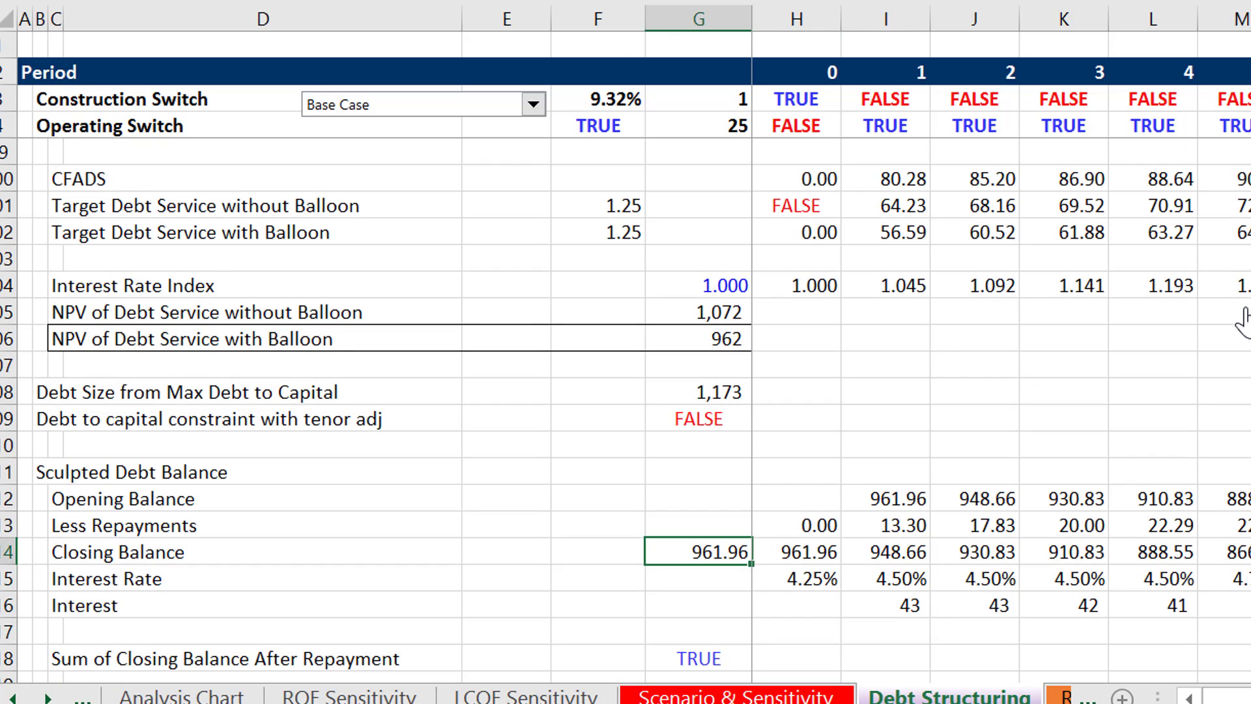
{"action": "type", "text": "=G106"}
{"action": "key", "text": "ctrl+Return"}
{"action": "key", "text": "Up"}
{"action": "key", "text": "Up"}
{"action": "key", "text": "Up"}
{"action": "key", "text": "Up"}
{"action": "key", "text": "Up"}
{"action": "key", "text": "Up"}
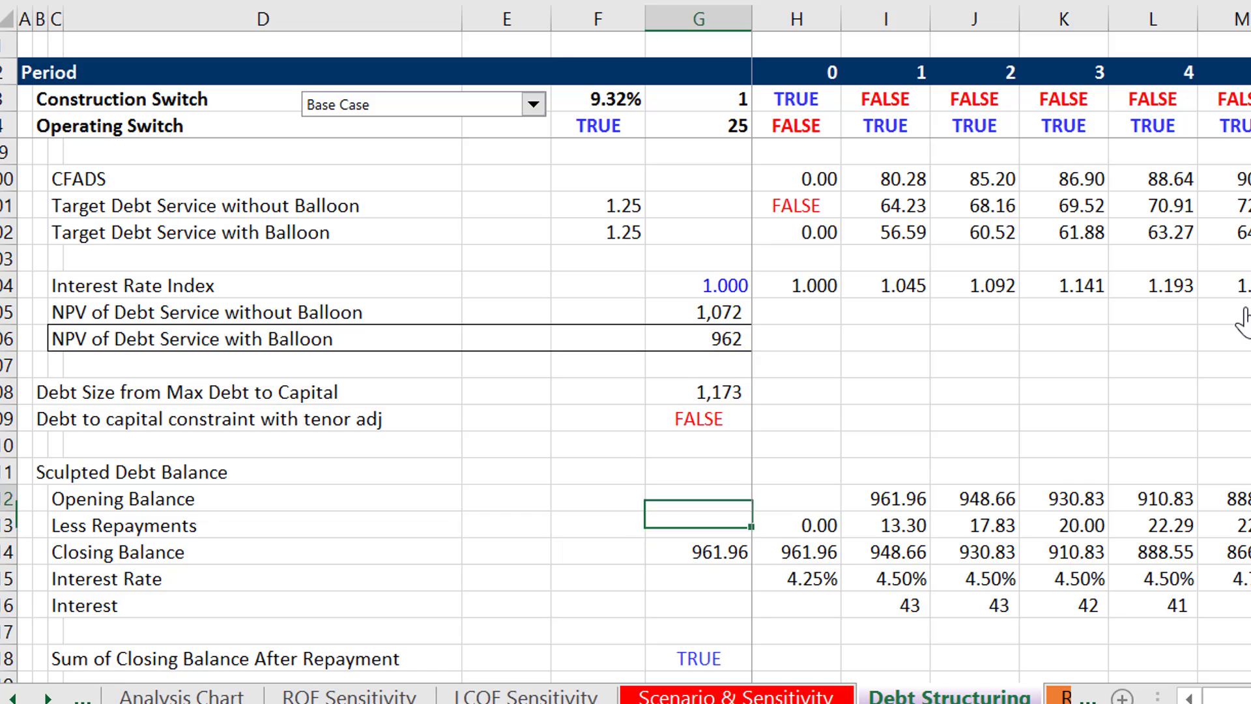
{"action": "key", "text": "Up"}
{"action": "key", "text": "Up"}
{"action": "key", "text": "Up"}
{"action": "key", "text": "Up"}
{"action": "key", "text": "Up"}
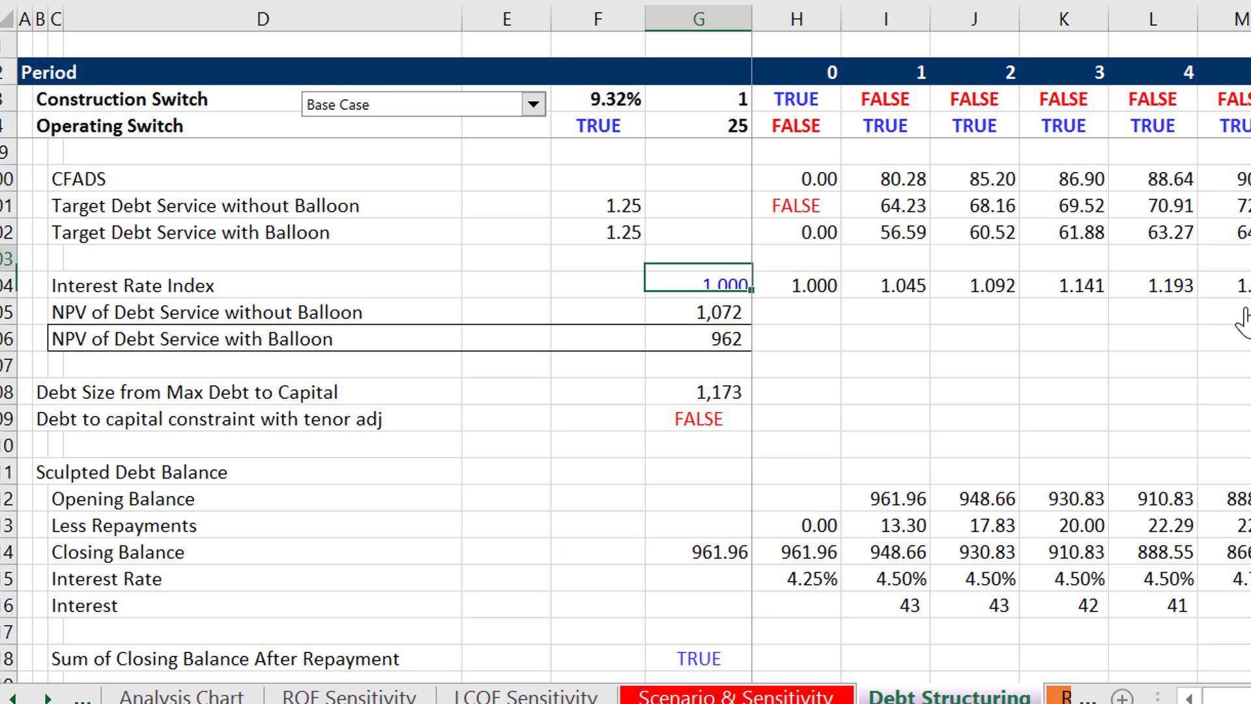
{"action": "key", "text": "Left"}
{"action": "key", "text": "Up"}
{"action": "key", "text": "Up"}
{"action": "key", "text": "Down"}
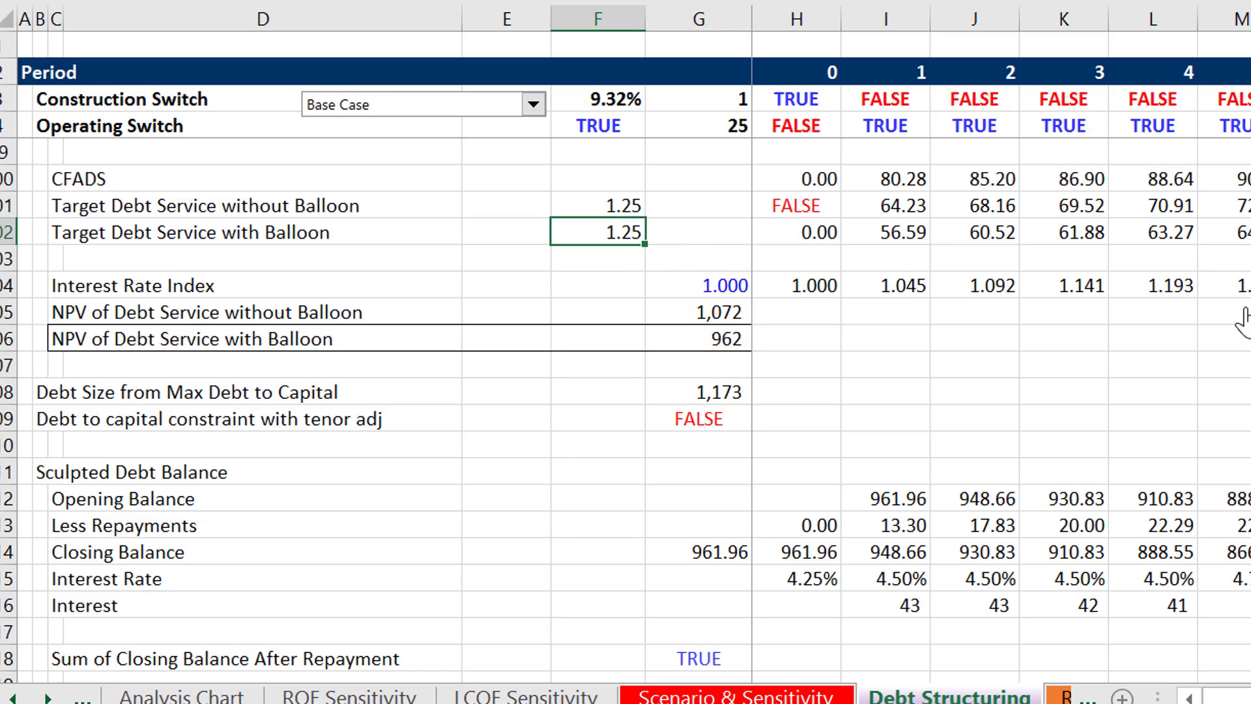
{"action": "key", "text": "Up"}
{"action": "key", "text": "Down"}
{"action": "key", "text": "F2"}
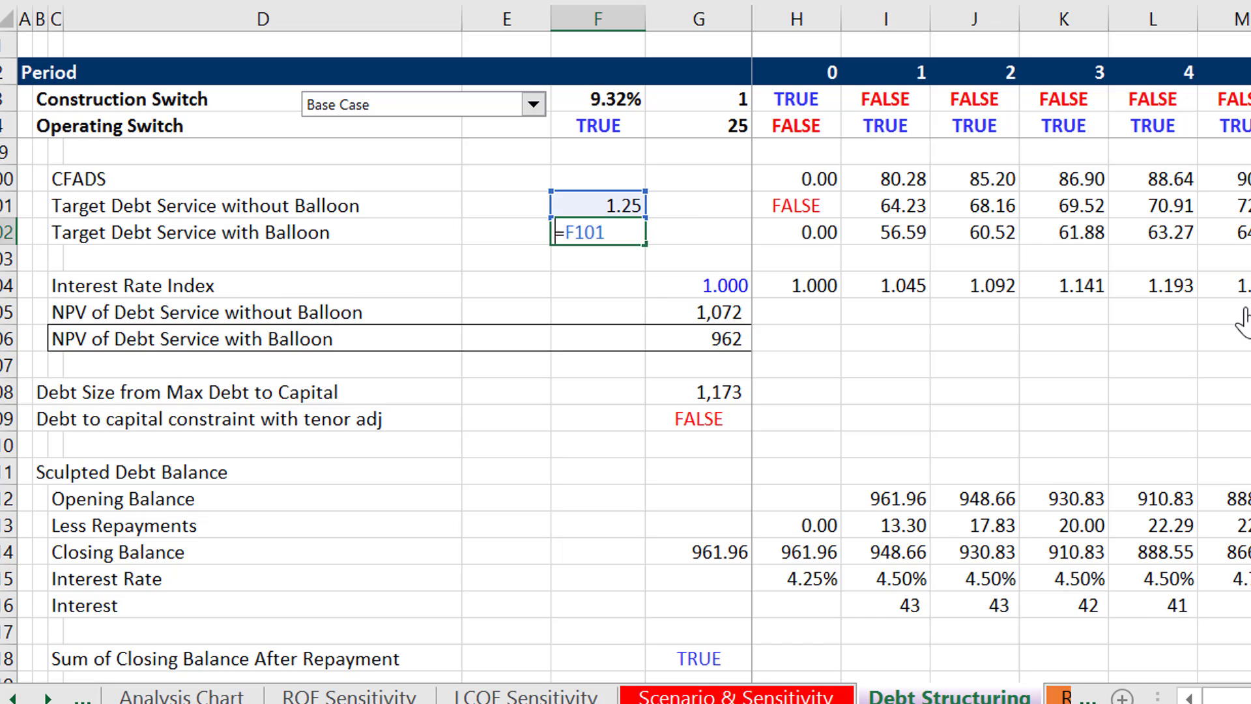
{"action": "key", "text": "Escape"}
- Inspect the formula in F101 behind the coverage ratio of Target Debt Service without Balloon
{"action": "key", "text": "Up"}
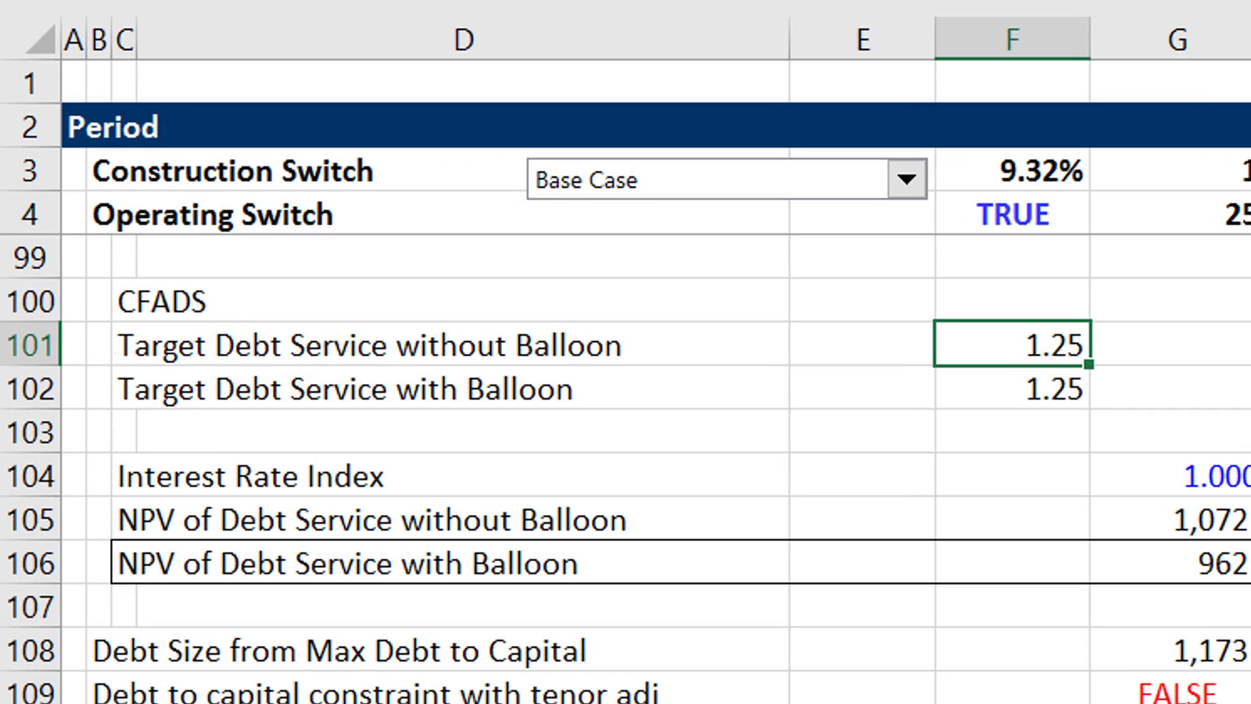
{"action": "key", "text": "F2"}
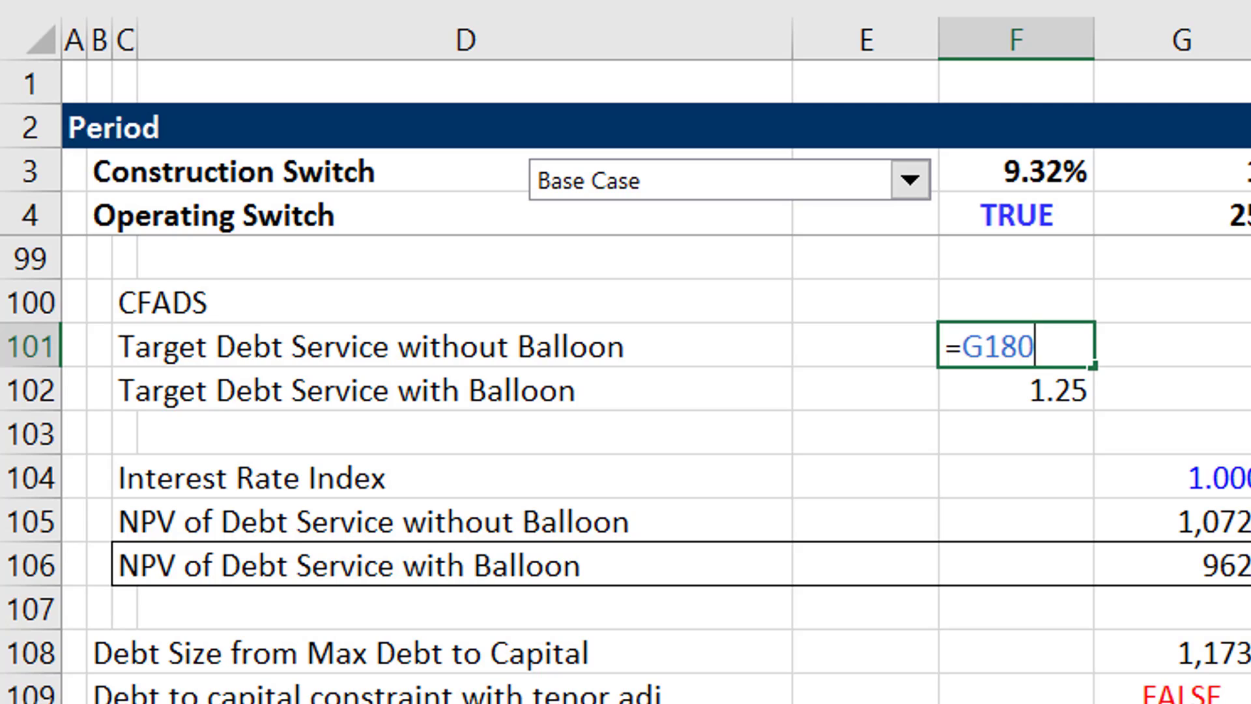
{"action": "key", "text": "Escape"}
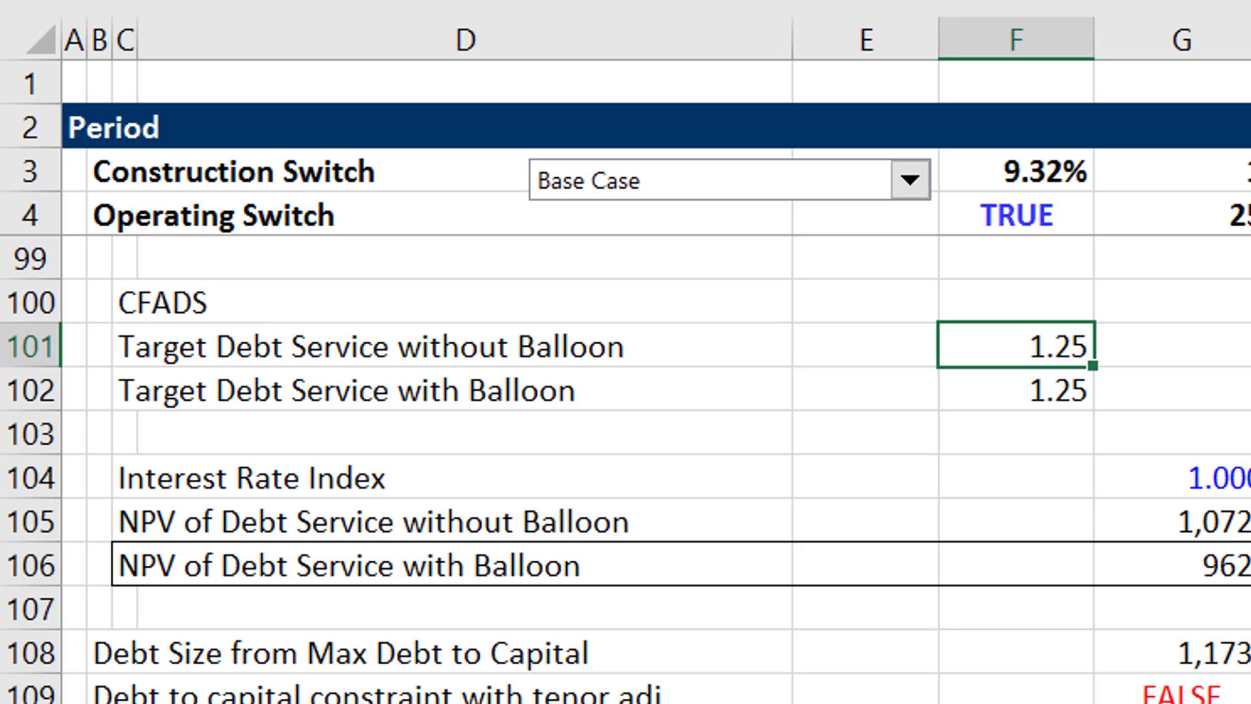
- Go down to the Refinanced Balloon section and look at its Opening Balance in period 0
{"action": "key", "text": "Down"}
{"action": "key", "text": "Down"}
{"action": "key", "text": "Down"}
{"action": "key", "text": "Down"}
{"action": "key", "text": "Down"}
{"action": "key", "text": "Down"}
{"action": "key", "text": "Down"}
{"action": "key", "text": "Down"}
{"action": "key", "text": "Down"}
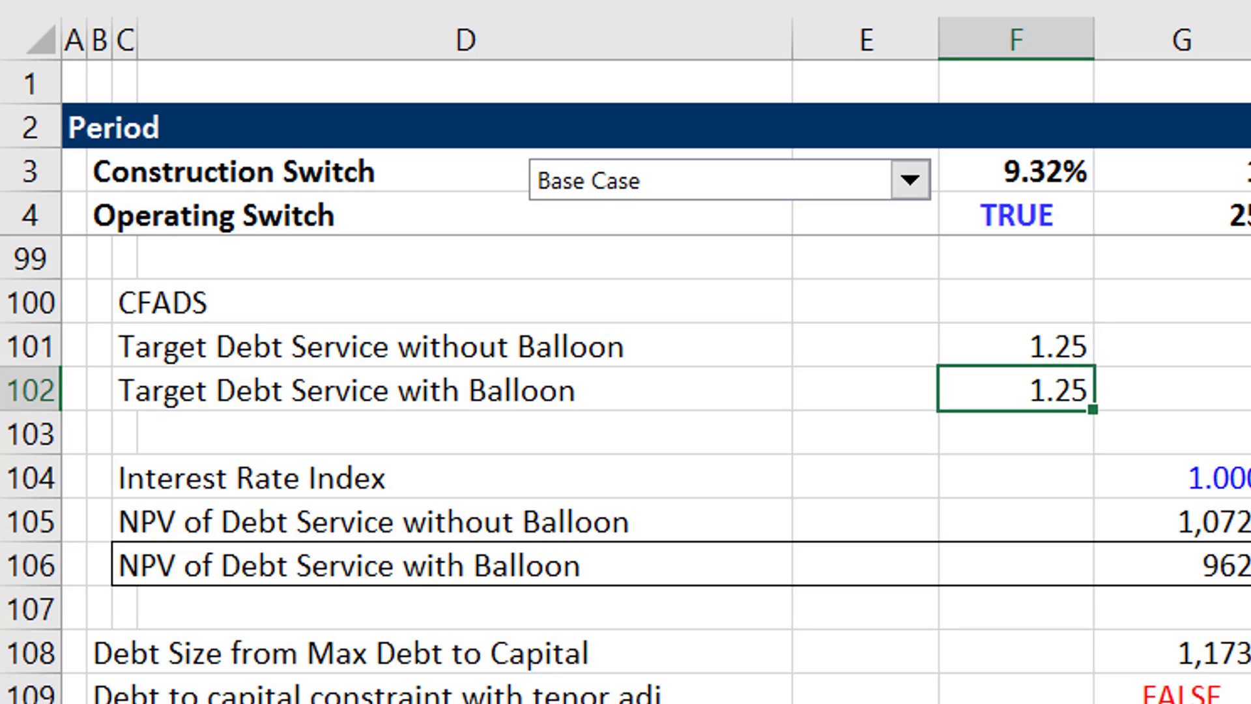
{"action": "key", "text": "Down"}
{"action": "key", "text": "Down"}
{"action": "key", "text": "Down"}
{"action": "key", "text": "Down"}
{"action": "key", "text": "Down"}
{"action": "key", "text": "Down"}
{"action": "key", "text": "Down"}
{"action": "key", "text": "Down"}
{"action": "key", "text": "Down"}
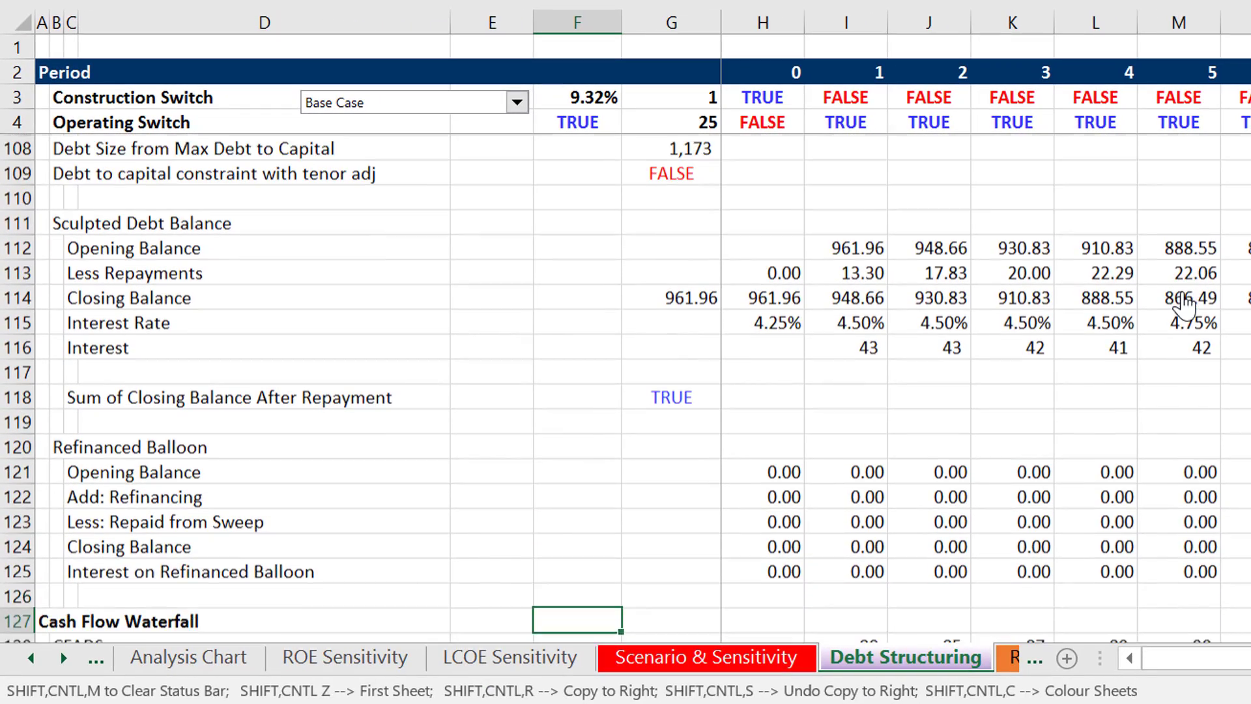
{"action": "key", "text": "Down"}
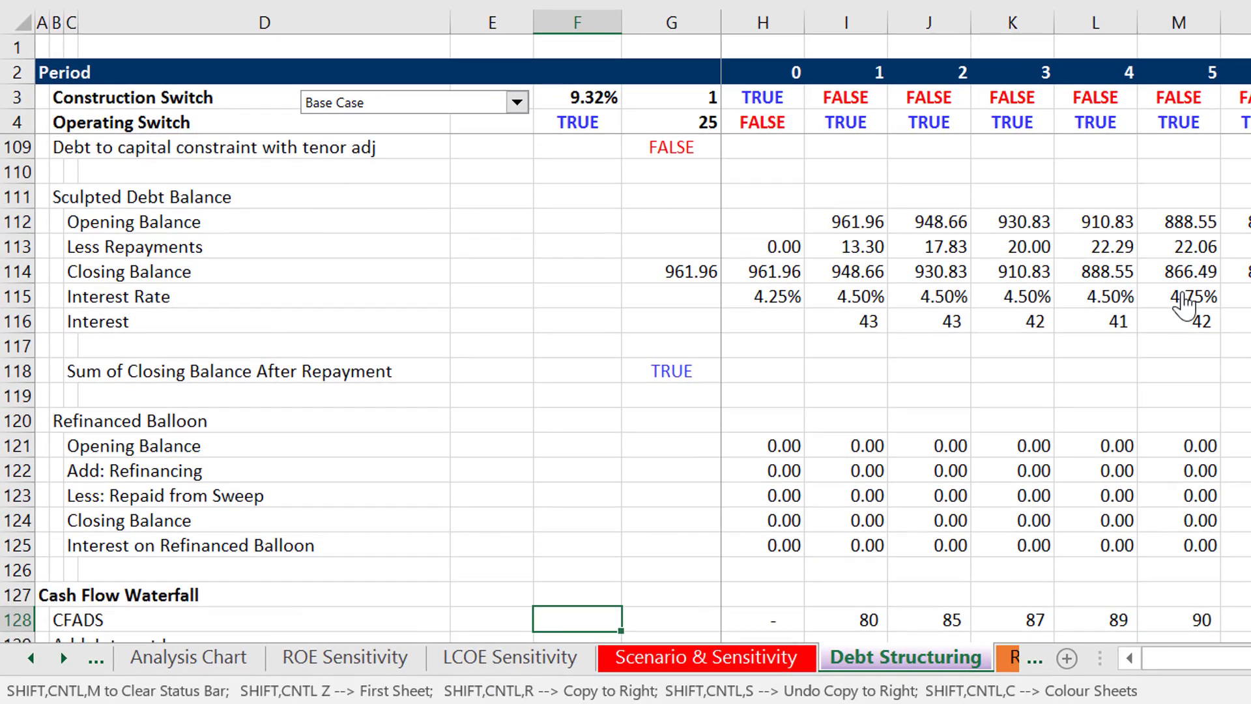
{"action": "key", "text": "Right"}
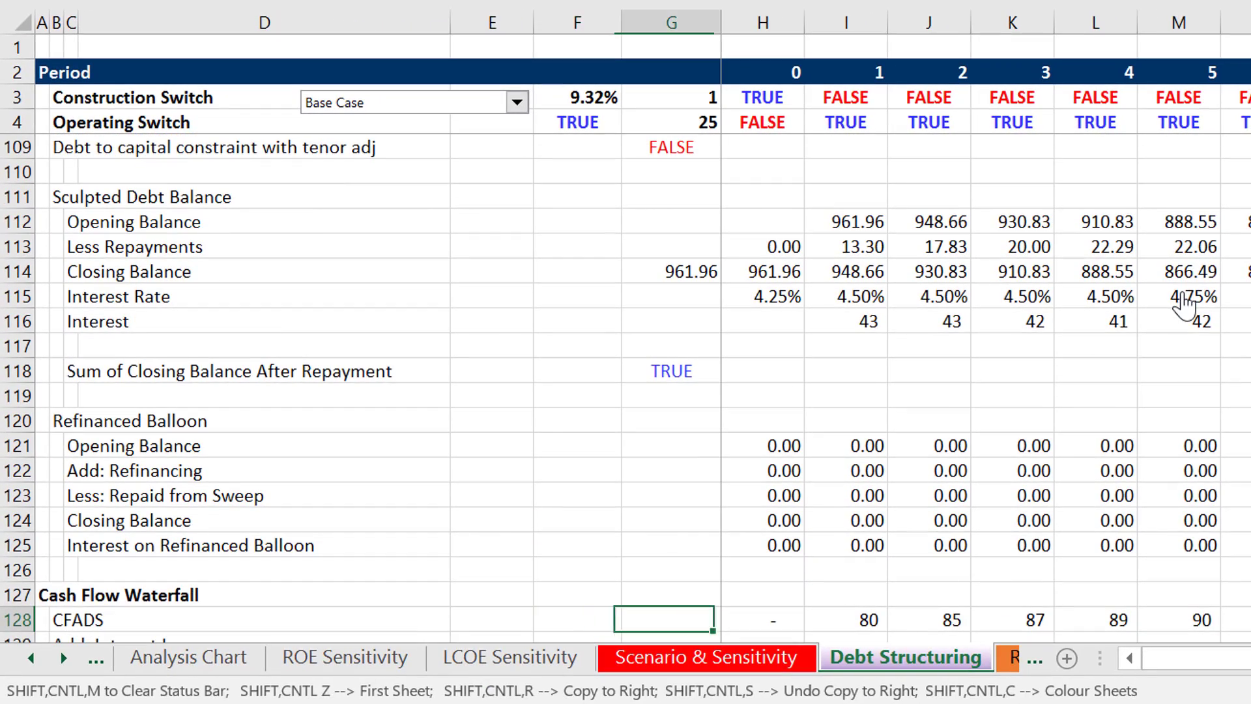
{"action": "key", "text": "Up"}
{"action": "key", "text": "Up"}
{"action": "key", "text": "Up"}
{"action": "key", "text": "Up"}
{"action": "key", "text": "Up"}
{"action": "key", "text": "Up"}
{"action": "key", "text": "Up"}
{"action": "key", "text": "Up"}
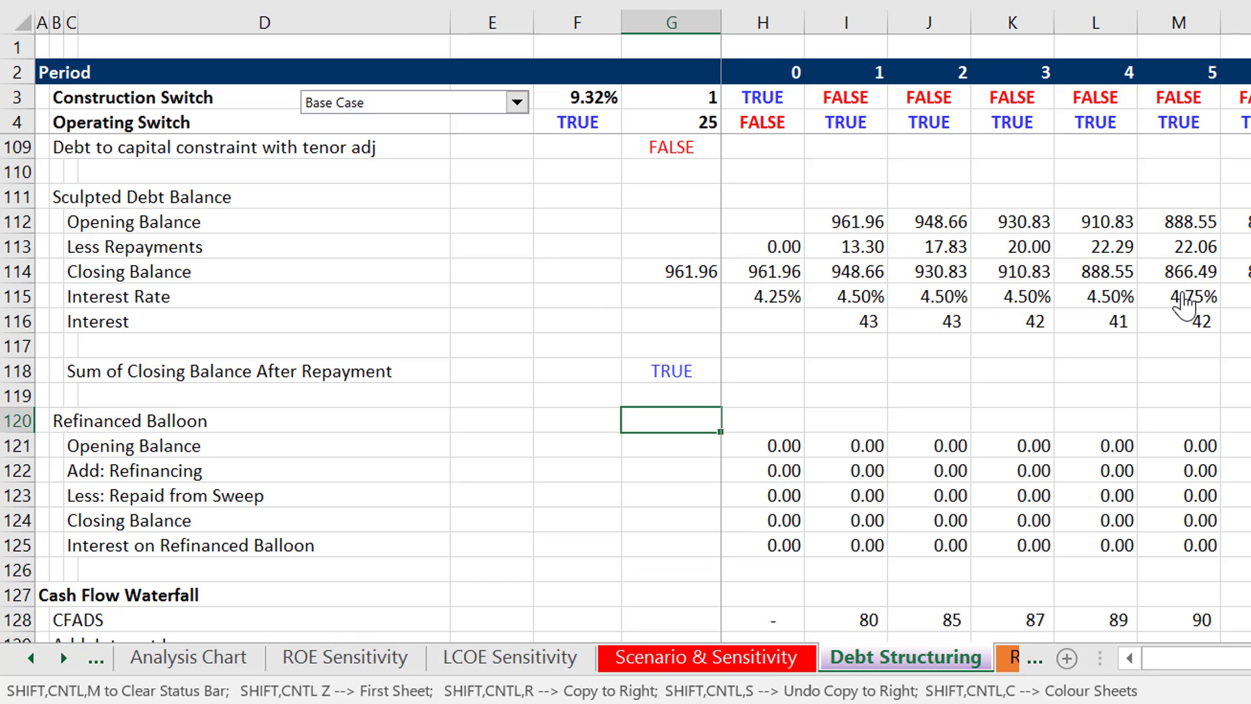
{"action": "key", "text": "Left"}
{"action": "key", "text": "Right"}
- Examine the Refinanced Balloon's refinancing and closing balance in period 22 and its repayment from sweep in period 23
{"action": "key", "text": "Right"}
{"action": "key", "text": "Down"}
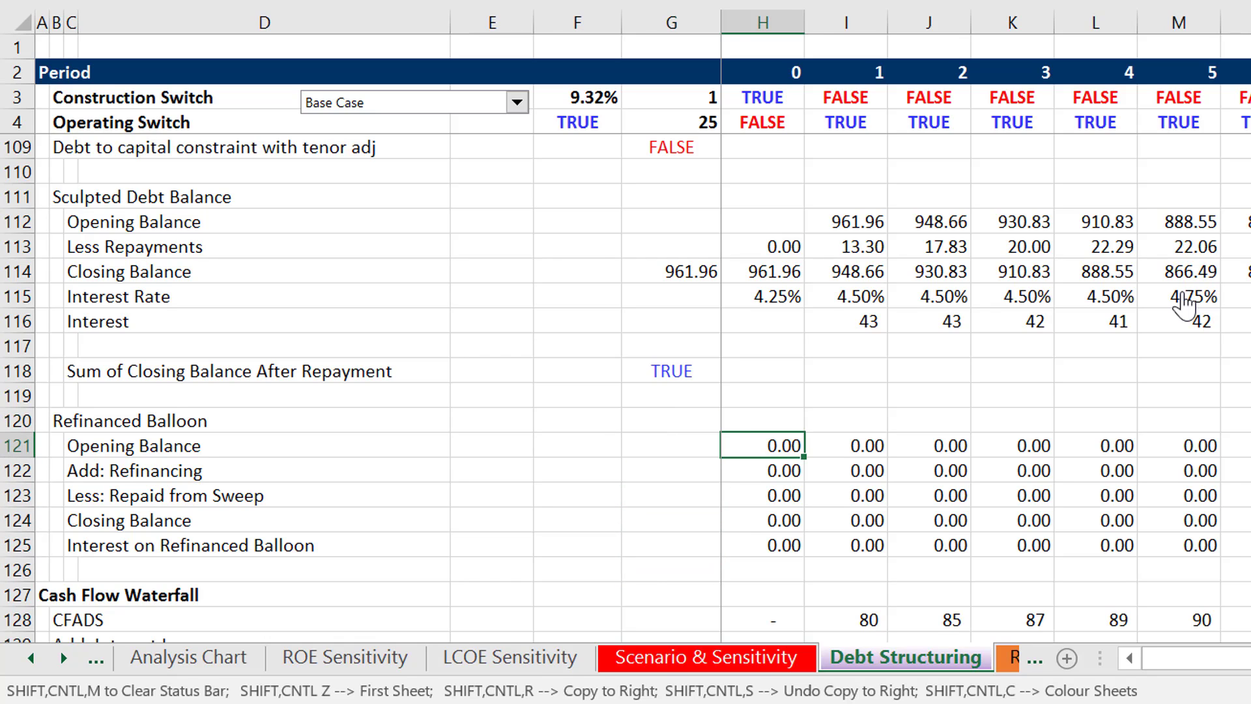
{"action": "key", "text": "Right"}
{"action": "key", "text": "Right"}
{"action": "key", "text": "Right"}
{"action": "key", "text": "Right"}
{"action": "key", "text": "Right"}
{"action": "key", "text": "Right"}
{"action": "key", "text": "Right"}
{"action": "key", "text": "Right"}
{"action": "key", "text": "Right"}
{"action": "key", "text": "Right"}
{"action": "key", "text": "Right"}
{"action": "key", "text": "Right"}
{"action": "key", "text": "Right"}
{"action": "key", "text": "Right"}
{"action": "key", "text": "Right"}
{"action": "key", "text": "Right"}
{"action": "key", "text": "Right"}
{"action": "key", "text": "Right"}
{"action": "key", "text": "Right"}
{"action": "key", "text": "Right"}
{"action": "key", "text": "Right"}
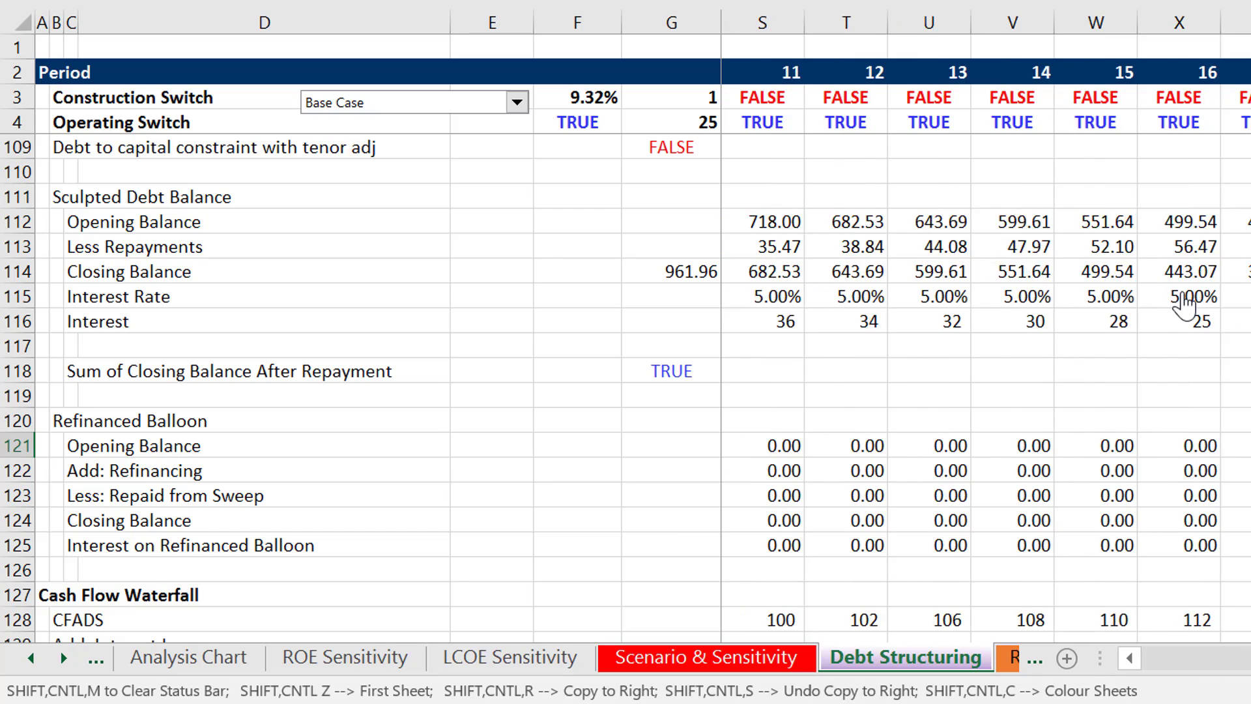
{"action": "key", "text": "Left"}
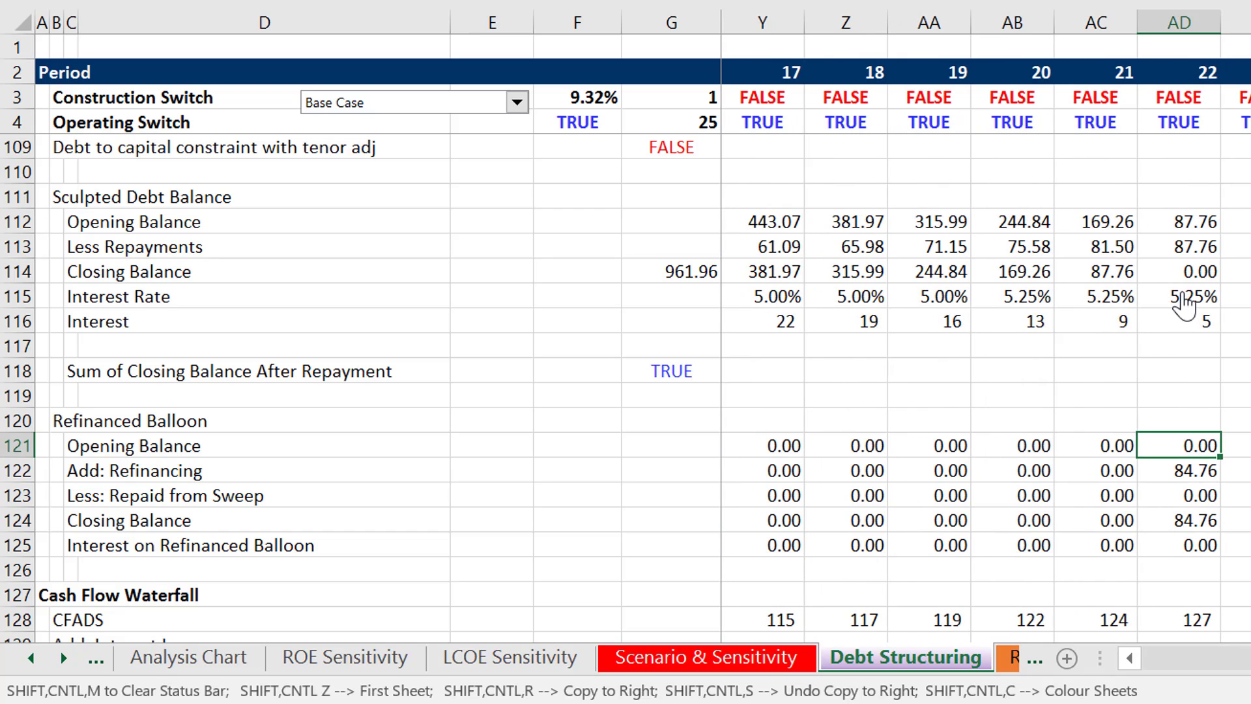
{"action": "key", "text": "Down"}
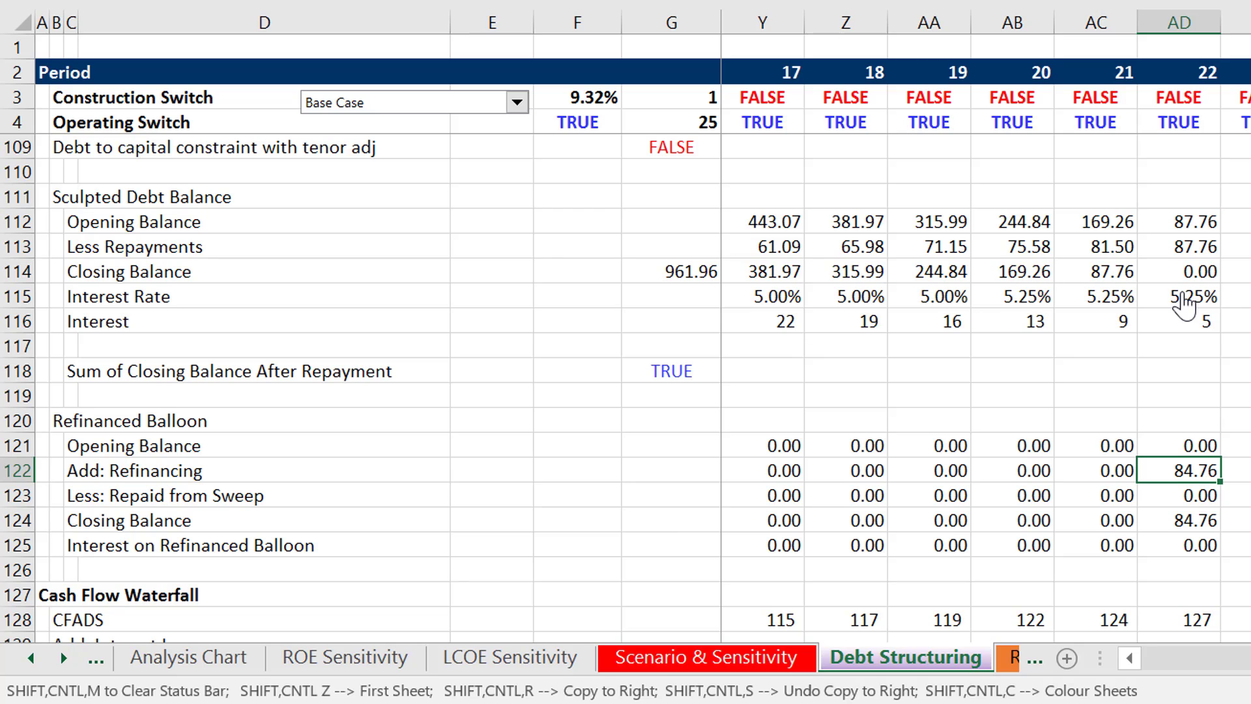
{"action": "key", "text": "Down"}
{"action": "key", "text": "Down"}
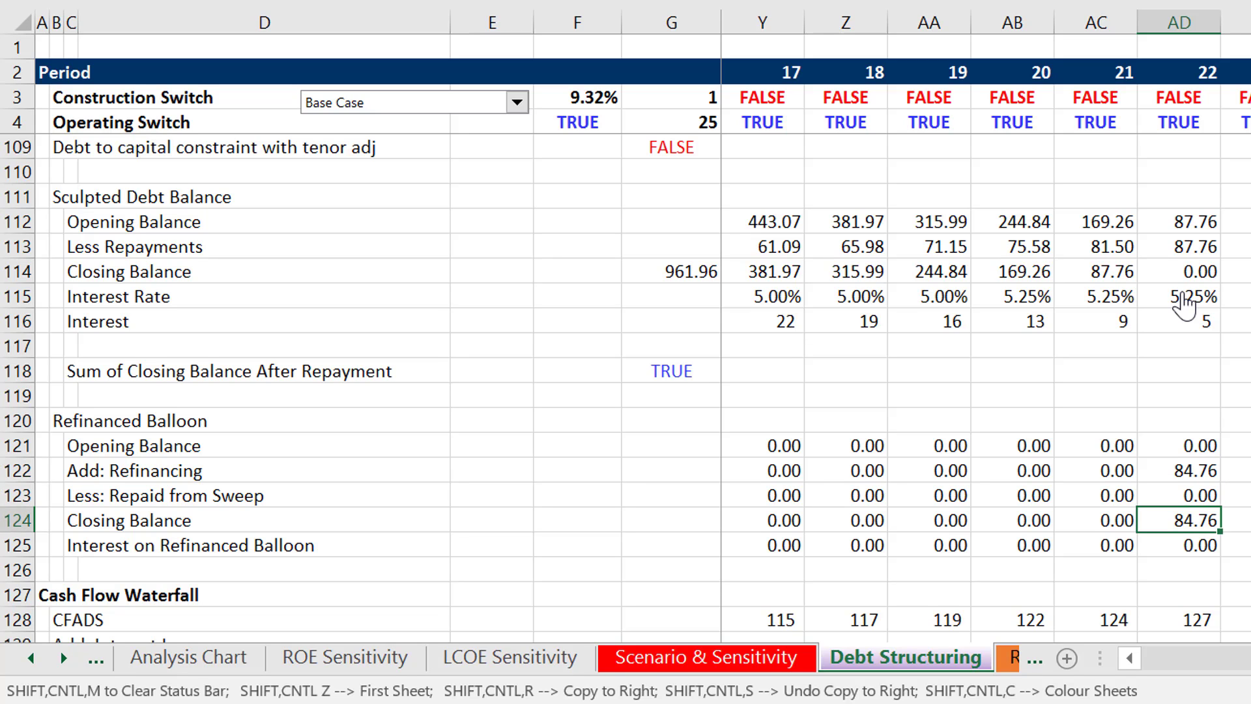
{"action": "key", "text": "Right"}
{"action": "key", "text": "Up"}
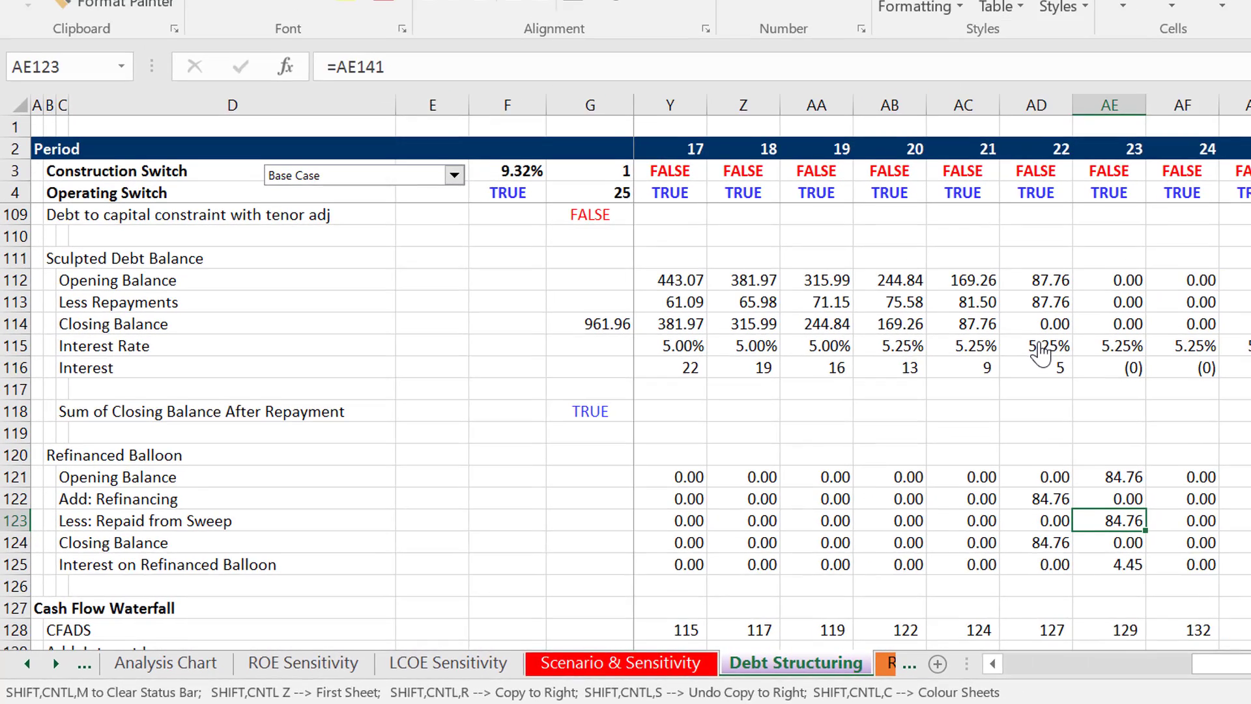
- Check the Less: Repaid from Sweep row around periods 20 to 22, then return to the start of the row
{"action": "key", "text": "Left"}
{"action": "key", "text": "Left"}
{"action": "key", "text": "Left"}
{"action": "key", "text": "Right"}
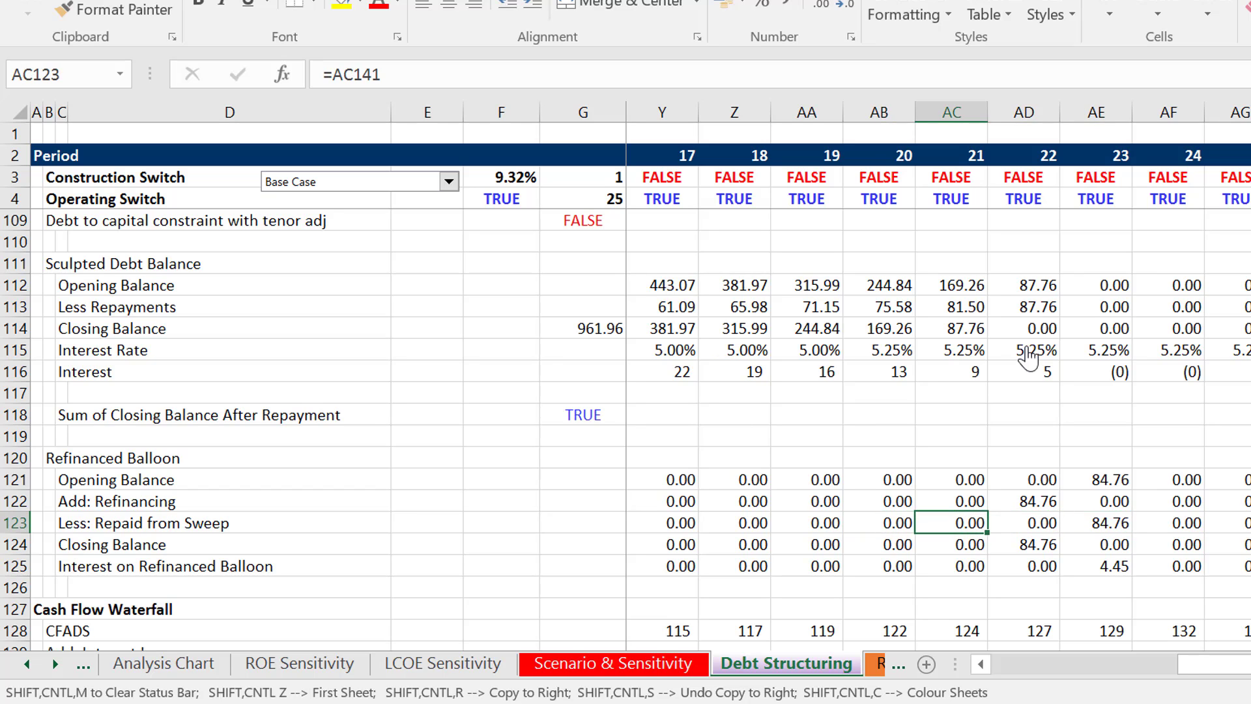
{"action": "key", "text": "Right"}
{"action": "key", "text": "Left"}
{"action": "key", "text": "Left"}
- Look over the Cash Flow Waterfall rows from CFADS down to Less: Cash Sweep
{"action": "key", "text": "Left"}
{"action": "key", "text": "ctrl+Left"}
{"action": "key", "text": "Left"}
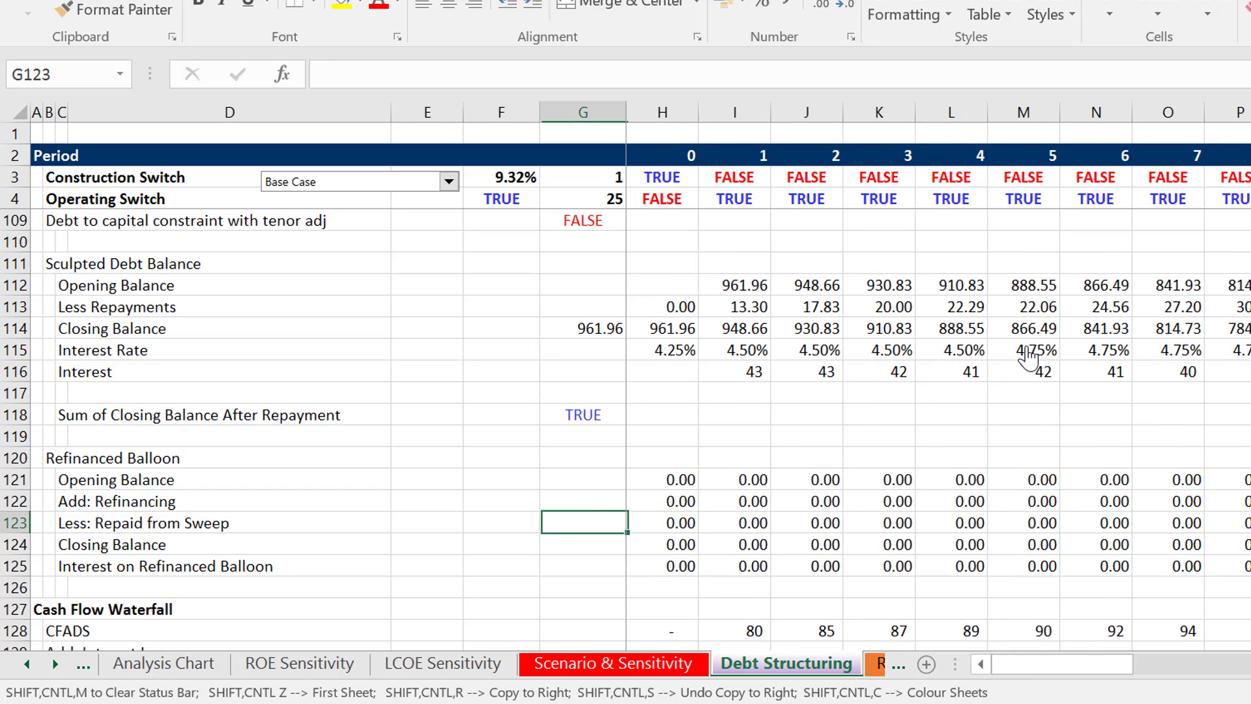
{"action": "key", "text": "Left"}
{"action": "key", "text": "Left"}
{"action": "key", "text": "Left"}
{"action": "key", "text": "Left"}
{"action": "key", "text": "Left"}
{"action": "key", "text": "Down"}
{"action": "key", "text": "Down"}
{"action": "key", "text": "Down"}
{"action": "key", "text": "Down"}
{"action": "key", "text": "Down"}
{"action": "key", "text": "Down"}
{"action": "key", "text": "Down"}
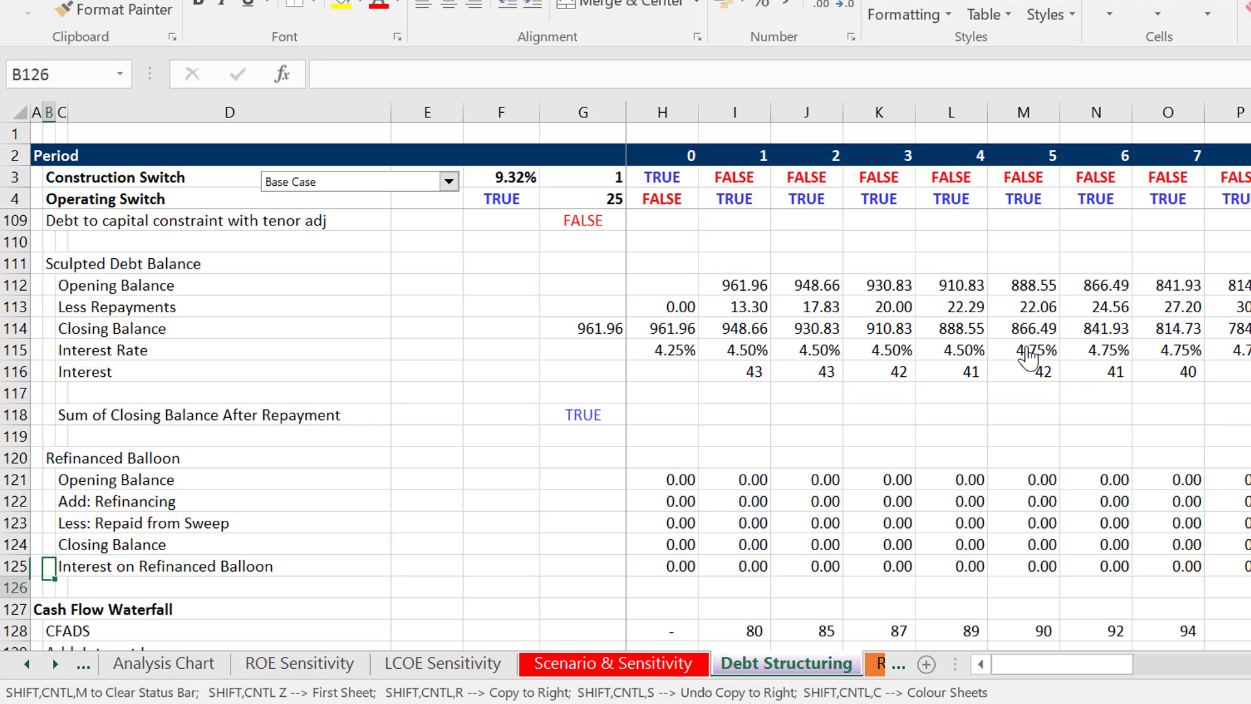
{"action": "key", "text": "Down"}
{"action": "key", "text": "Down"}
{"action": "key", "text": "Down"}
{"action": "key", "text": "Down"}
{"action": "key", "text": "Down"}
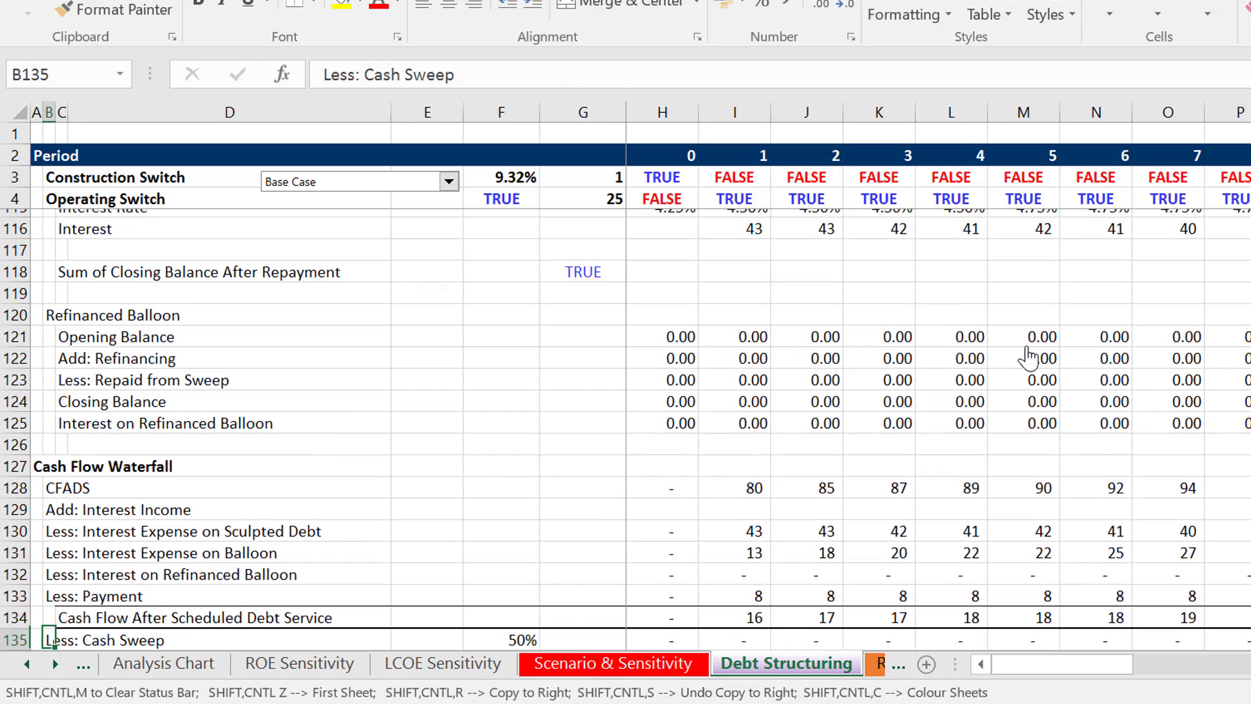
- Return to the Refinanced Balloon section and inspect the Opening Balance formula in period 1
{"action": "key", "text": "Up"}
{"action": "key", "text": "Up"}
{"action": "key", "text": "Up"}
{"action": "key", "text": "Up"}
{"action": "key", "text": "Up"}
{"action": "key", "text": "Up"}
{"action": "key", "text": "Up"}
{"action": "key", "text": "Up"}
{"action": "key", "text": "Up"}
{"action": "key", "text": "Up"}
{"action": "key", "text": "Up"}
{"action": "key", "text": "Up"}
{"action": "key", "text": "Right"}
{"action": "key", "text": "Right"}
{"action": "key", "text": "Right"}
{"action": "key", "text": "Right"}
{"action": "key", "text": "Right"}
{"action": "key", "text": "Right"}
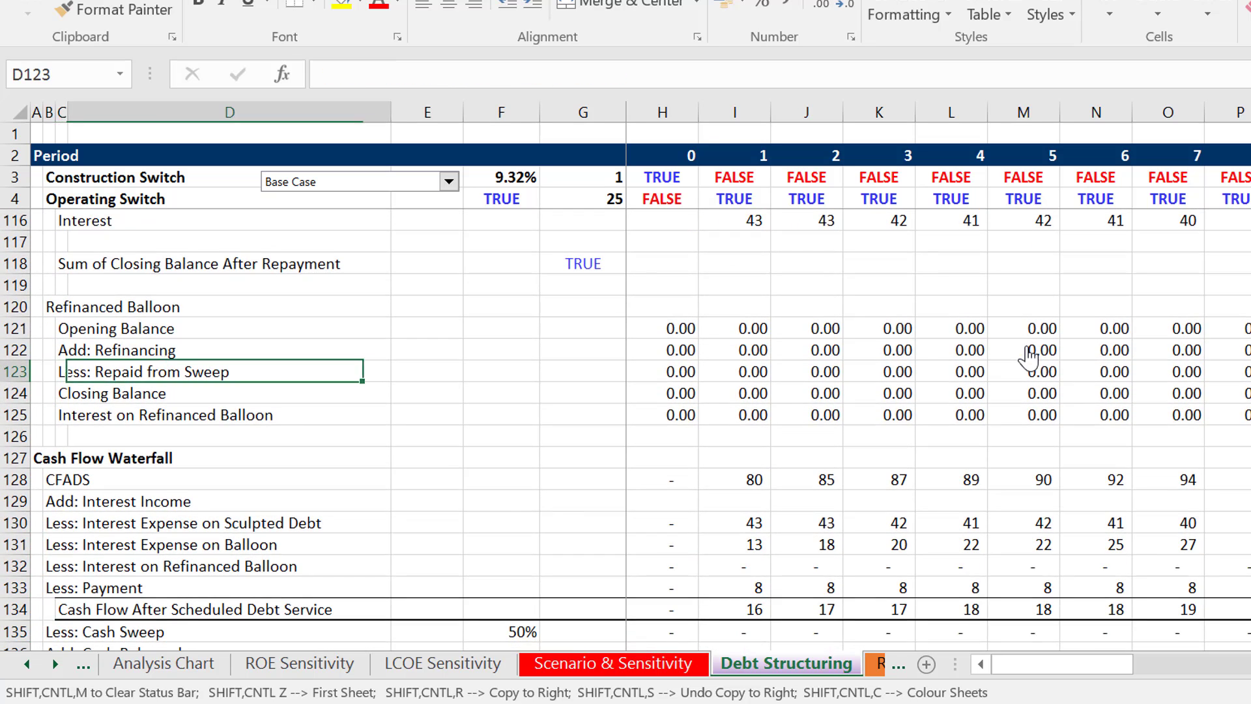
{"action": "key", "text": "Right"}
{"action": "key", "text": "Up"}
{"action": "key", "text": "Up"}
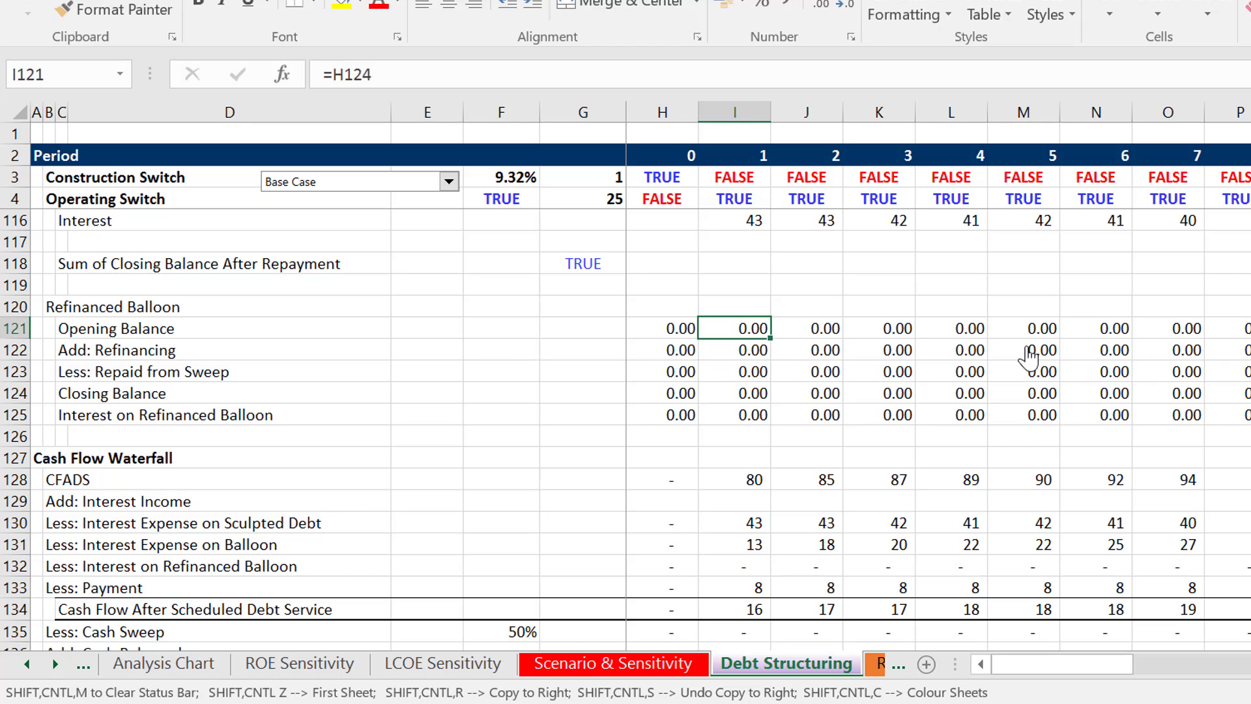
- Trace the period 1 Less: Repaid from Sweep formula to its source in the Less: Repayment of Refinancing row
{"action": "key", "text": "Down"}
{"action": "key", "text": "Down"}
{"action": "key", "text": "Down"}
{"action": "key", "text": "Down"}
{"action": "key", "text": "Down"}
{"action": "key", "text": "Down"}
{"action": "key", "text": "Down"}
{"action": "key", "text": "Down"}
{"action": "key", "text": "Down"}
{"action": "key", "text": "Down"}
{"action": "key", "text": "Down"}
{"action": "key", "text": "Down"}
{"action": "key", "text": "Down"}
{"action": "key", "text": "Down"}
{"action": "key", "text": "Down"}
{"action": "key", "text": "Down"}
{"action": "key", "text": "Down"}
{"action": "key", "text": "Down"}
{"action": "key", "text": "Down"}
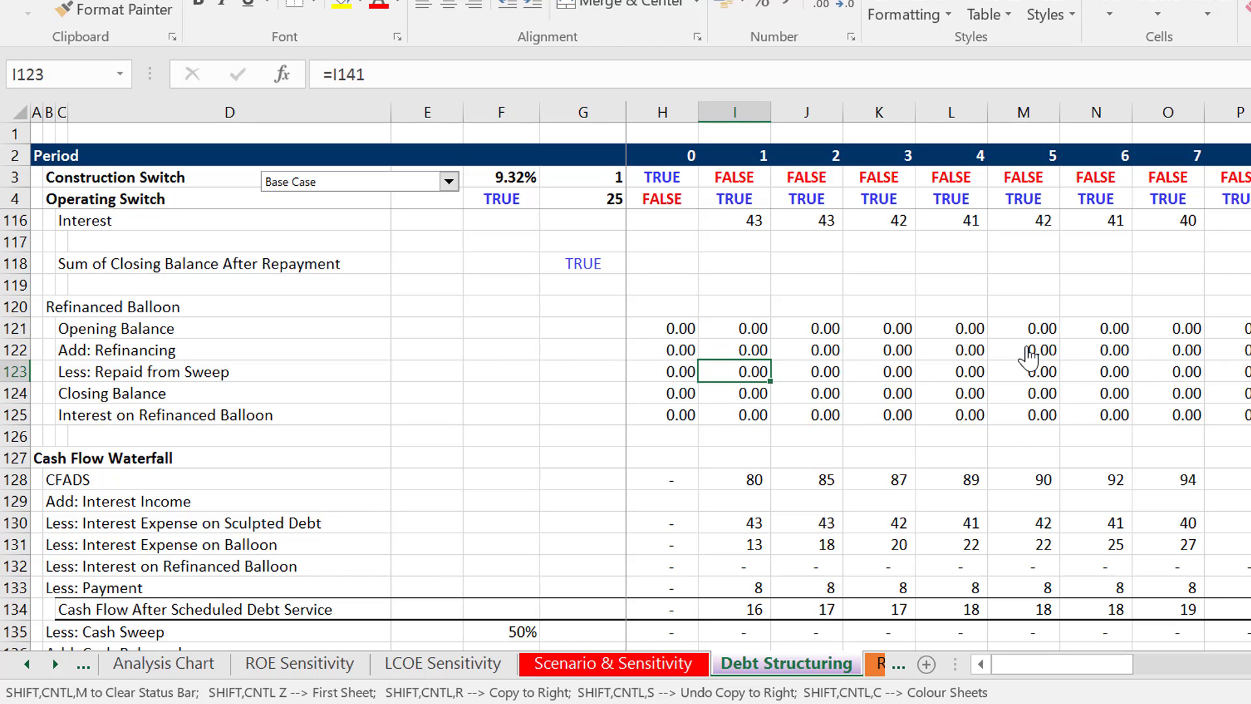
- Inspect the period 1 waterfall formulas for the sculpted debt interest, balloon interest and payment rows
{"action": "key", "text": "Down"}
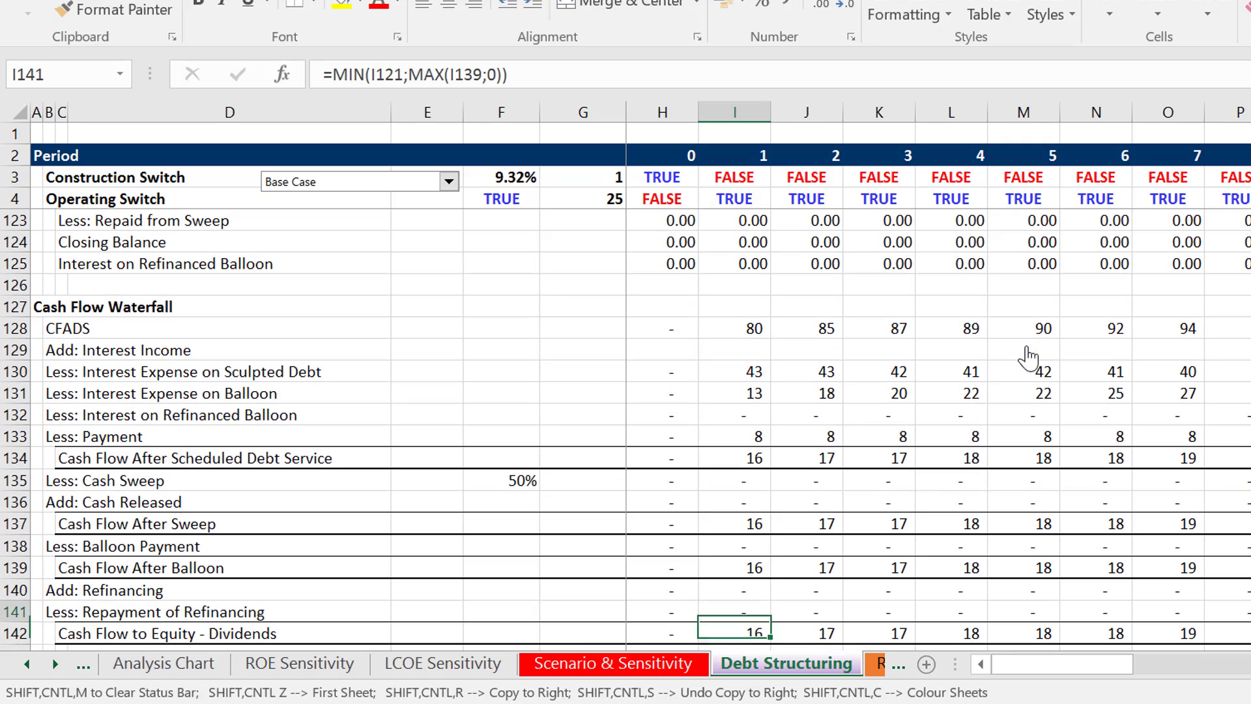
{"action": "key", "text": "Up"}
{"action": "key", "text": "Up"}
{"action": "key", "text": "Up"}
{"action": "key", "text": "Up"}
{"action": "key", "text": "Up"}
{"action": "key", "text": "Up"}
{"action": "key", "text": "Up"}
{"action": "key", "text": "Up"}
{"action": "key", "text": "Up"}
{"action": "key", "text": "Up"}
{"action": "key", "text": "Up"}
{"action": "key", "text": "Up"}
{"action": "key", "text": "Up"}
{"action": "key", "text": "Up"}
{"action": "key", "text": "Up"}
{"action": "key", "text": "Down"}
{"action": "key", "text": "Down"}
{"action": "key", "text": "Down"}
{"action": "key", "text": "Down"}
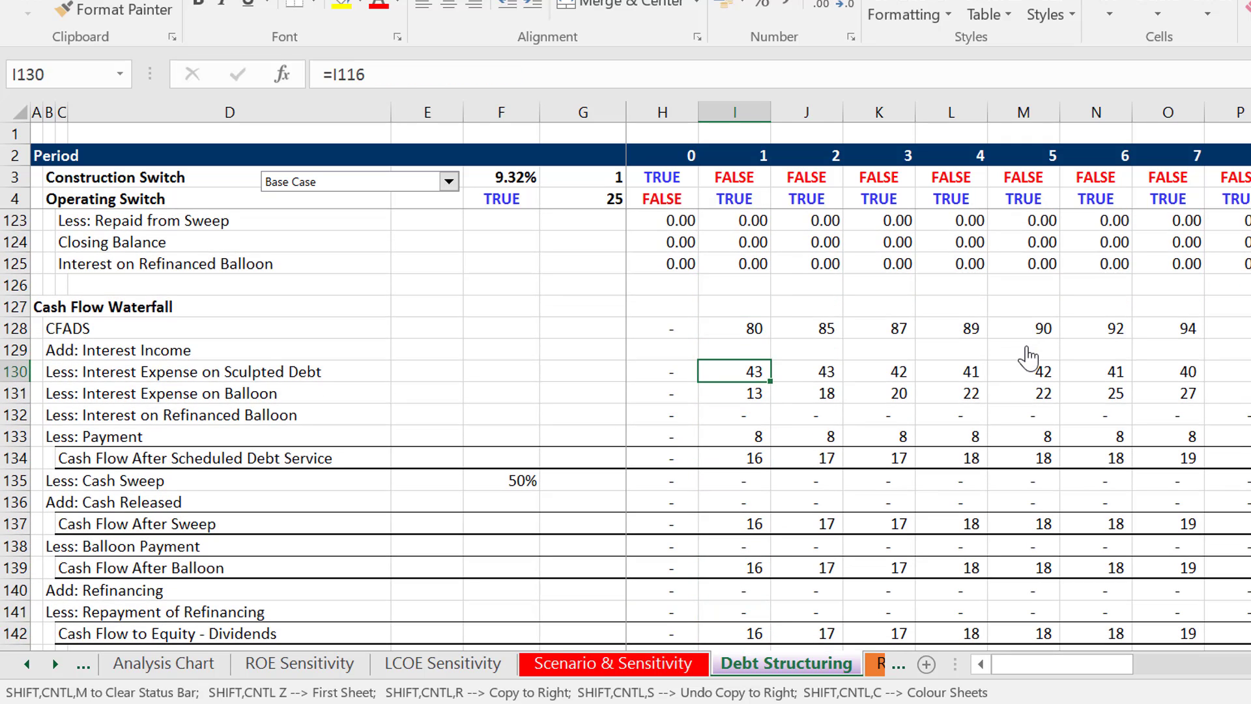
{"action": "key", "text": "Down"}
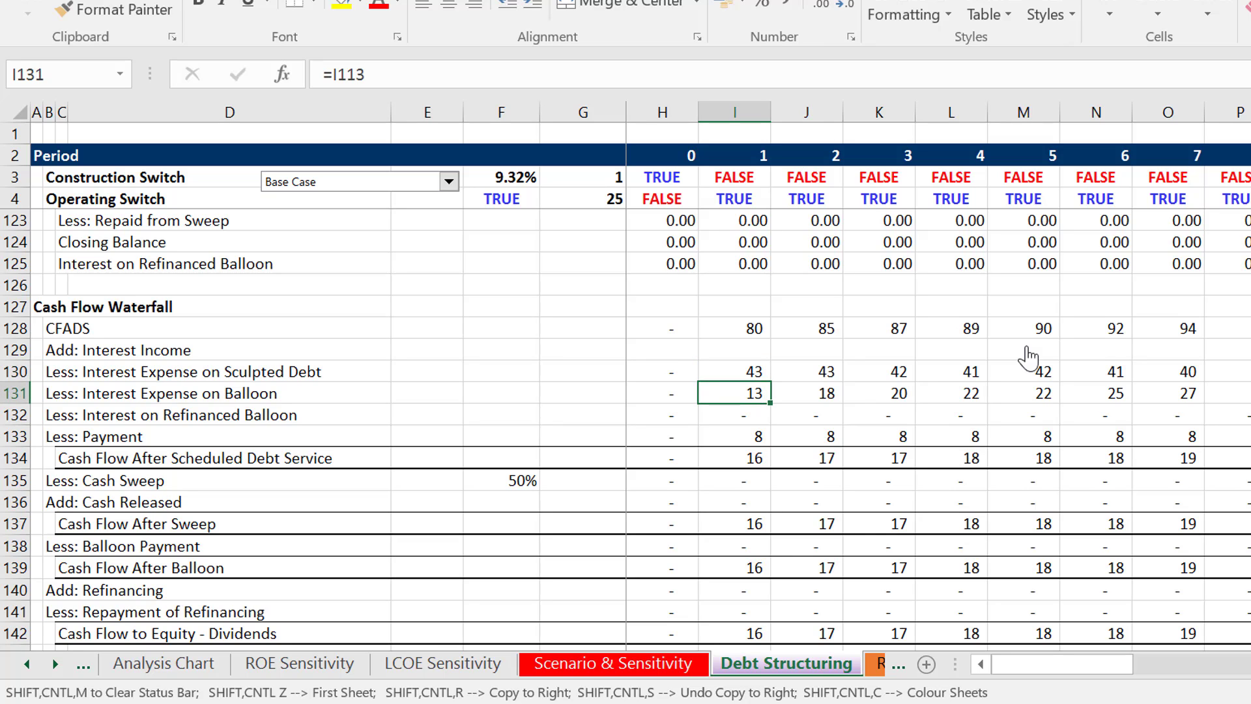
{"action": "key", "text": "Down"}
{"action": "key", "text": "Down"}
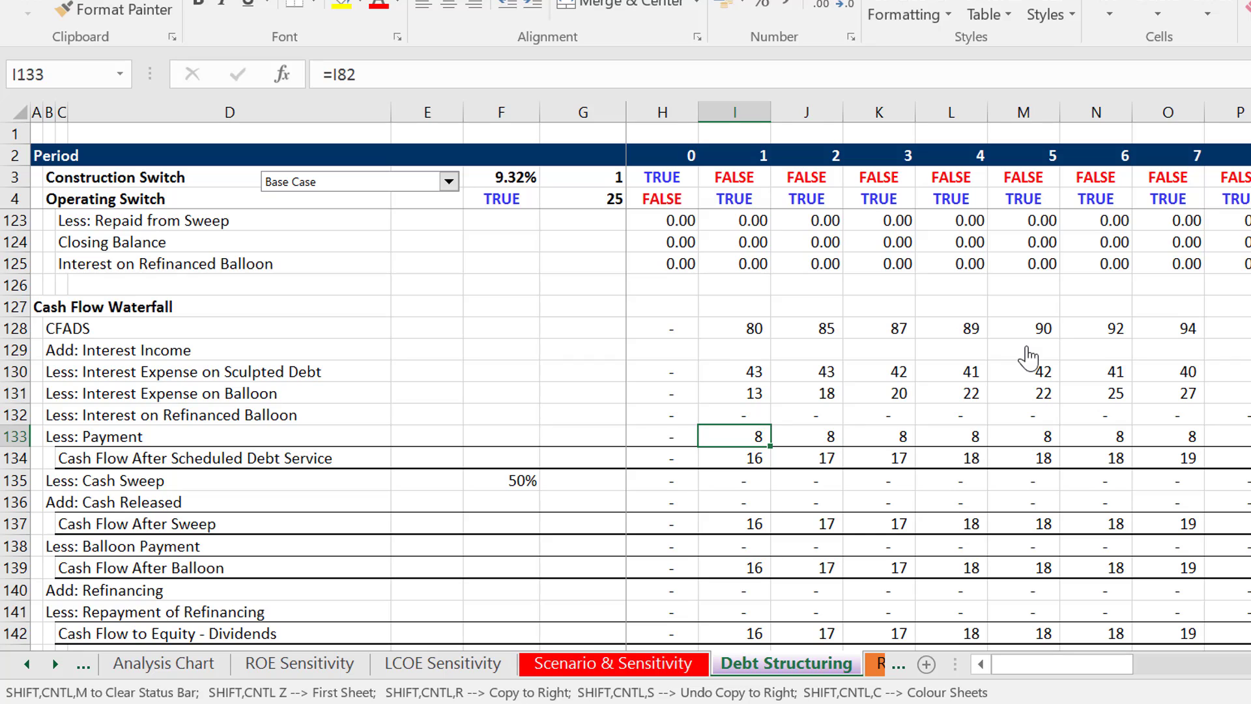
- Rename the Less: Payment label in the Cash Flow Waterfall as "Less: Repayment Payment of Sculpted Debt"
{"action": "key", "text": "Left"}
{"action": "key", "text": "Left"}
{"action": "key", "text": "Left"}
{"action": "key", "text": "Left"}
{"action": "key", "text": "Left"}
{"action": "key", "text": "Left"}
{"action": "key", "text": "Left"}
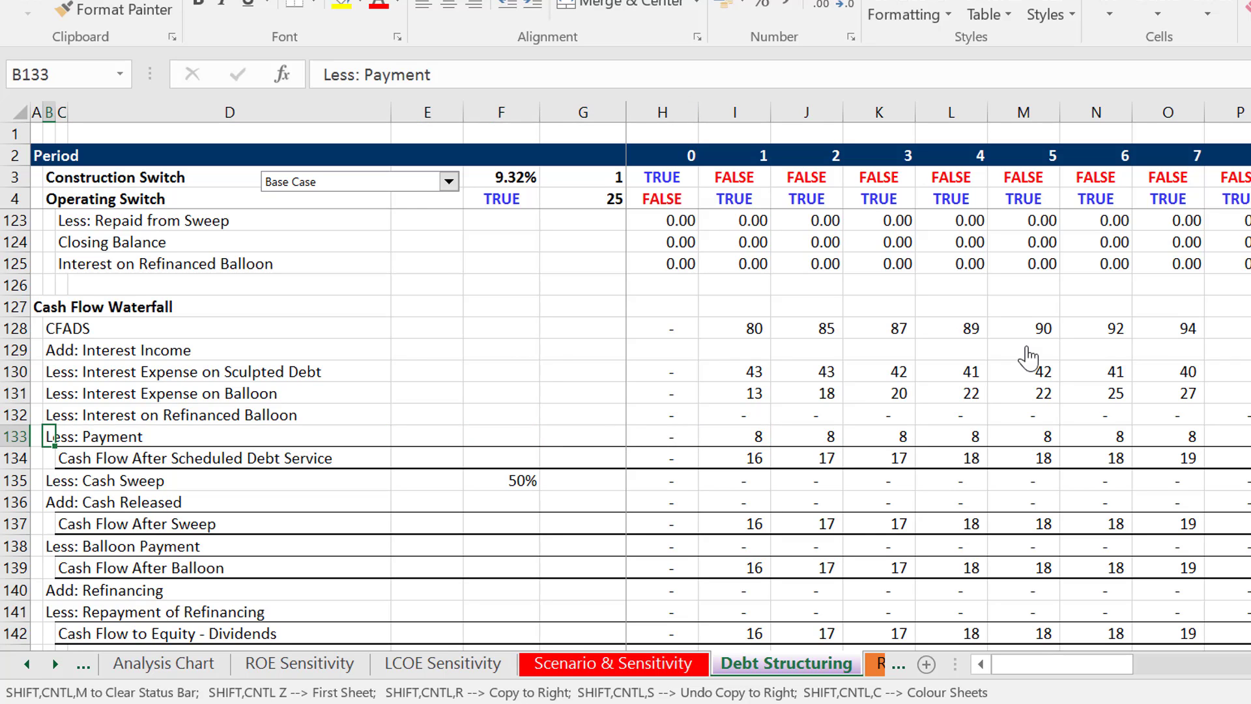
{"action": "key", "text": "F2"}
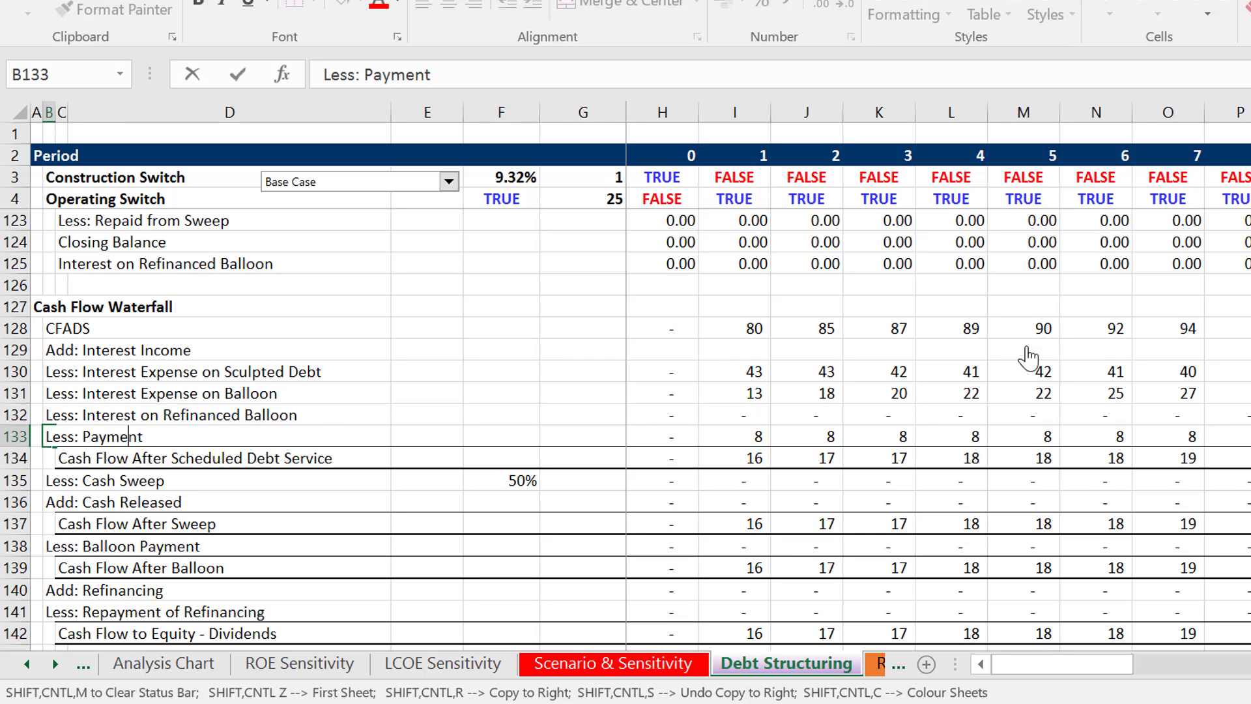
{"action": "type", "text": "Re"}
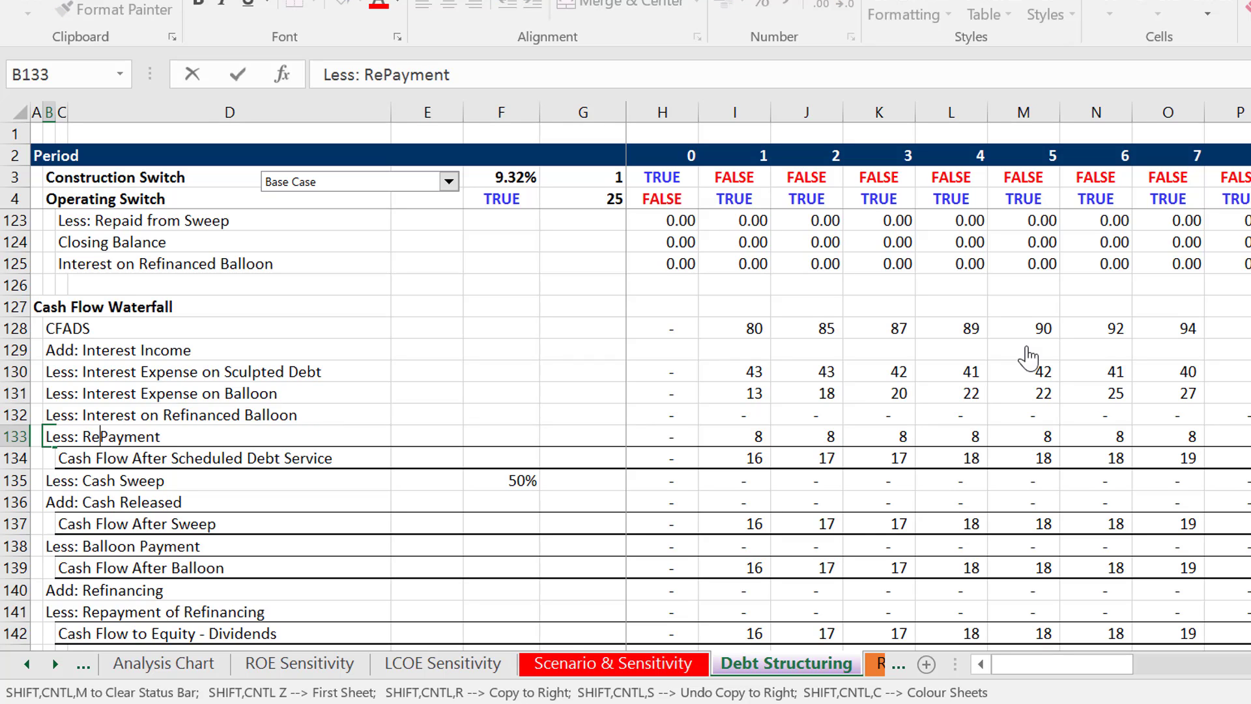
{"action": "type", "text": "payment Payment"}
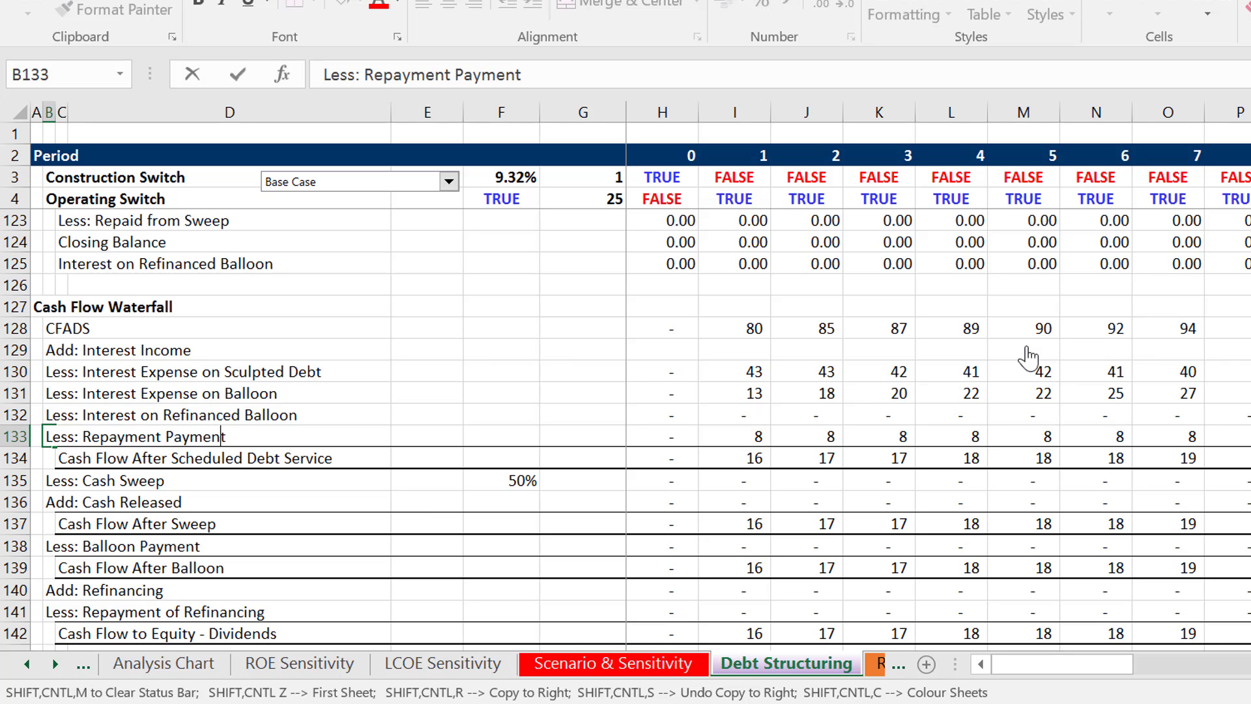
{"action": "type", "text": " of Sculpted Debt"}
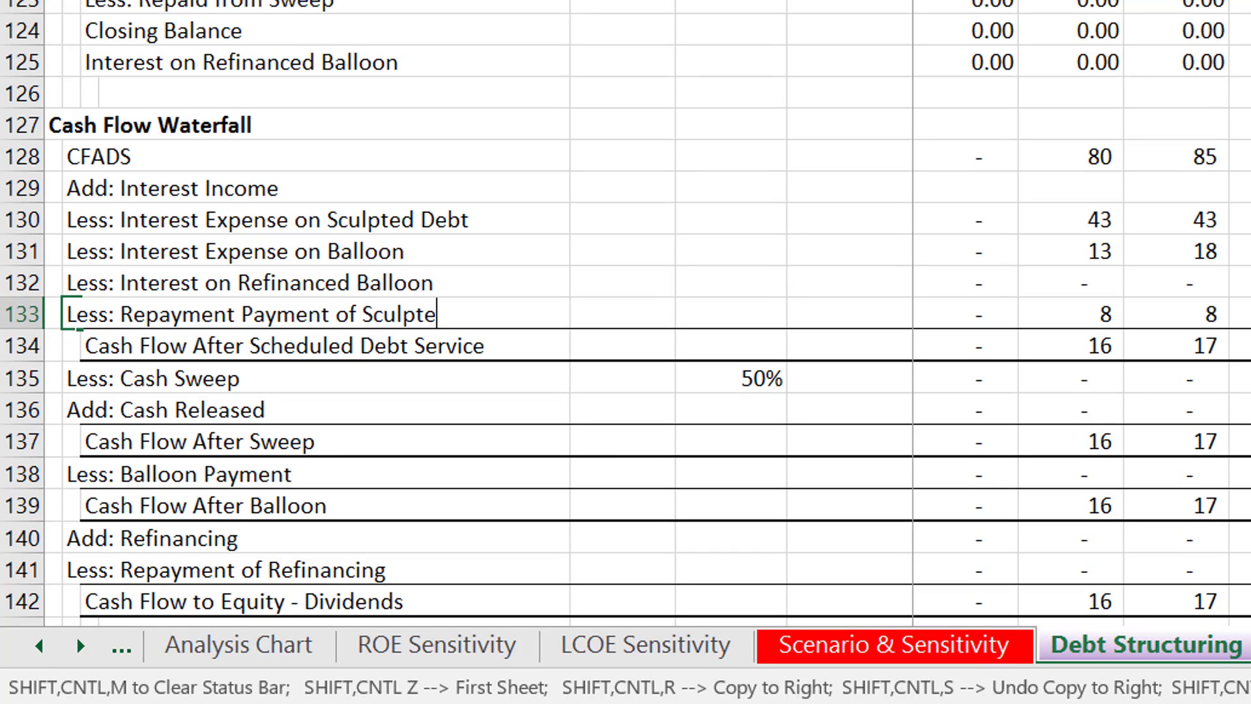
{"action": "key", "text": "Down"}
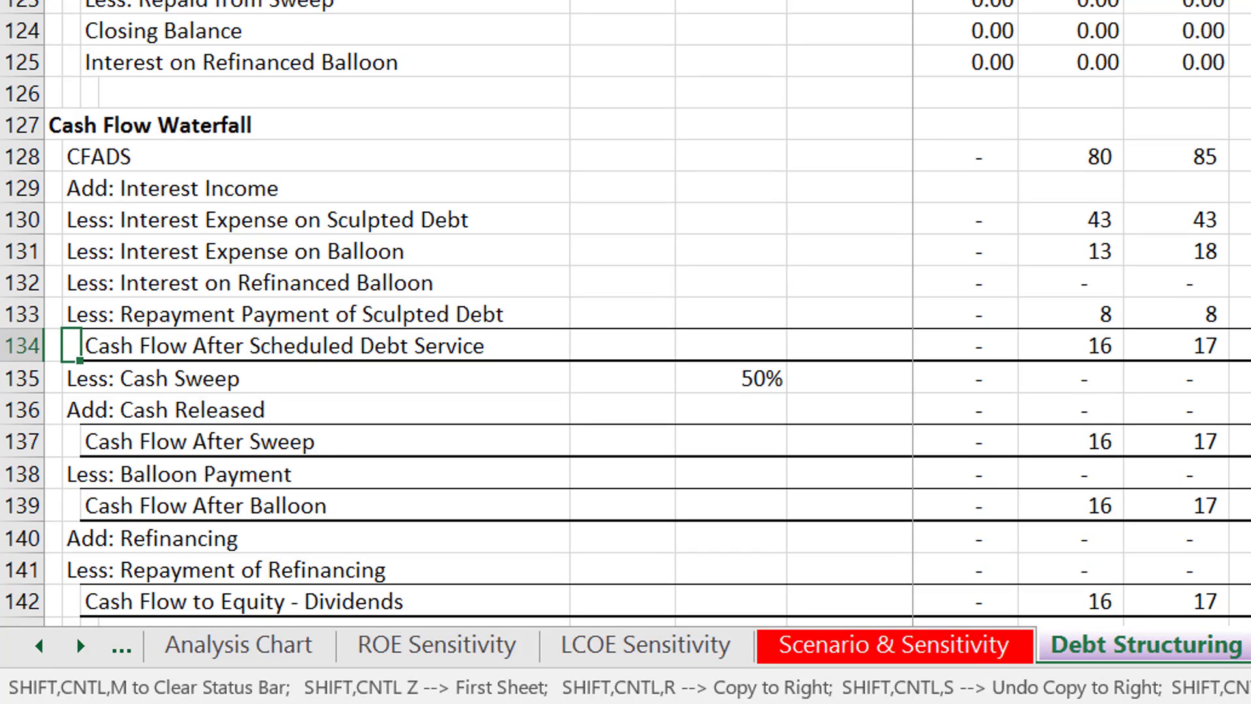
- Follow the Less: Cash Sweep row across the periods and check its formula in periods 18 and 17
{"action": "key", "text": "Down"}
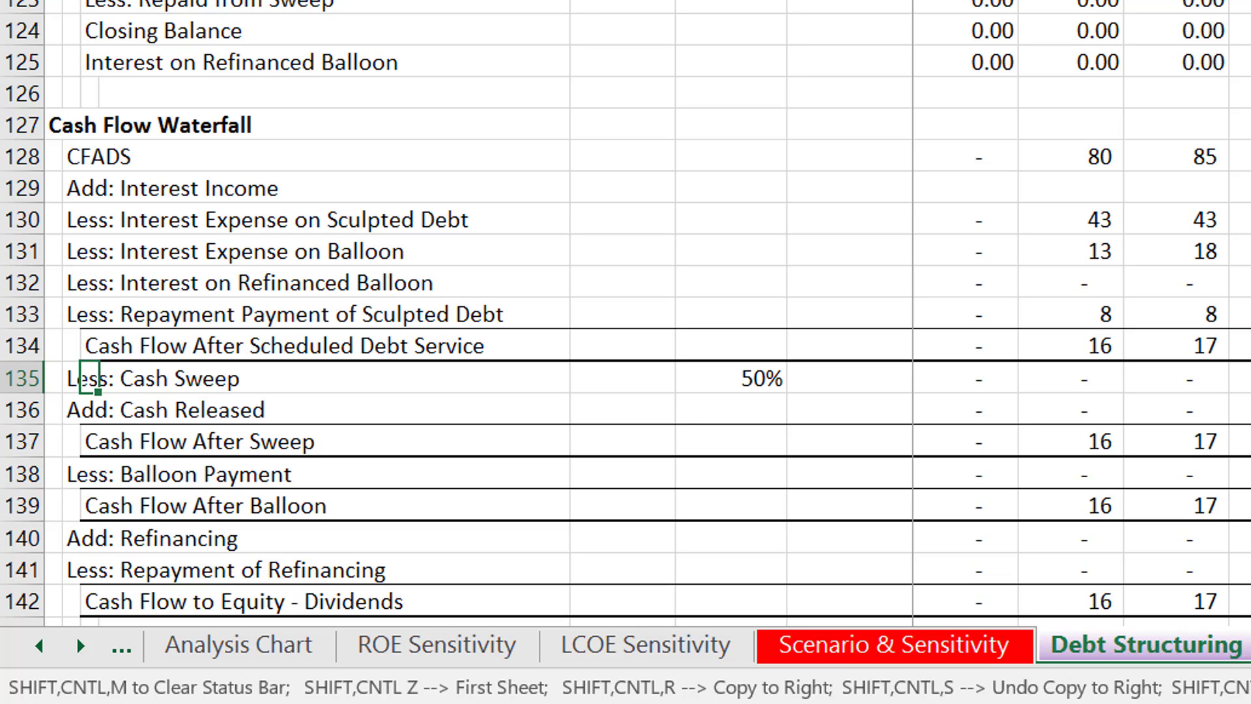
{"action": "key", "text": "ctrl+Right"}
{"action": "key", "text": "Right"}
{"action": "key", "text": "Right"}
{"action": "key", "text": "Right"}
{"action": "key", "text": "Right"}
{"action": "key", "text": "Right"}
{"action": "key", "text": "Right"}
{"action": "key", "text": "Right"}
{"action": "key", "text": "Right"}
{"action": "key", "text": "Right"}
{"action": "key", "text": "Right"}
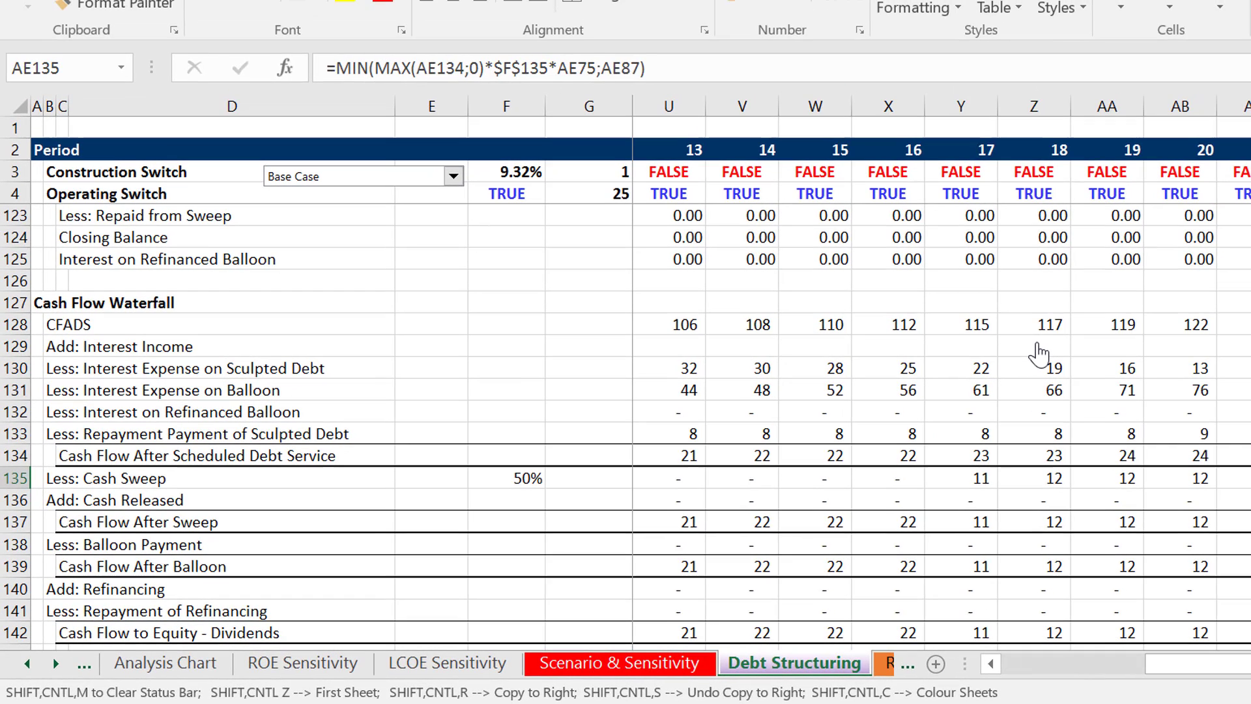
{"action": "key", "text": "Left"}
{"action": "key", "text": "Left"}
{"action": "key", "text": "Left"}
{"action": "key", "text": "Left"}
{"action": "key", "text": "Left"}
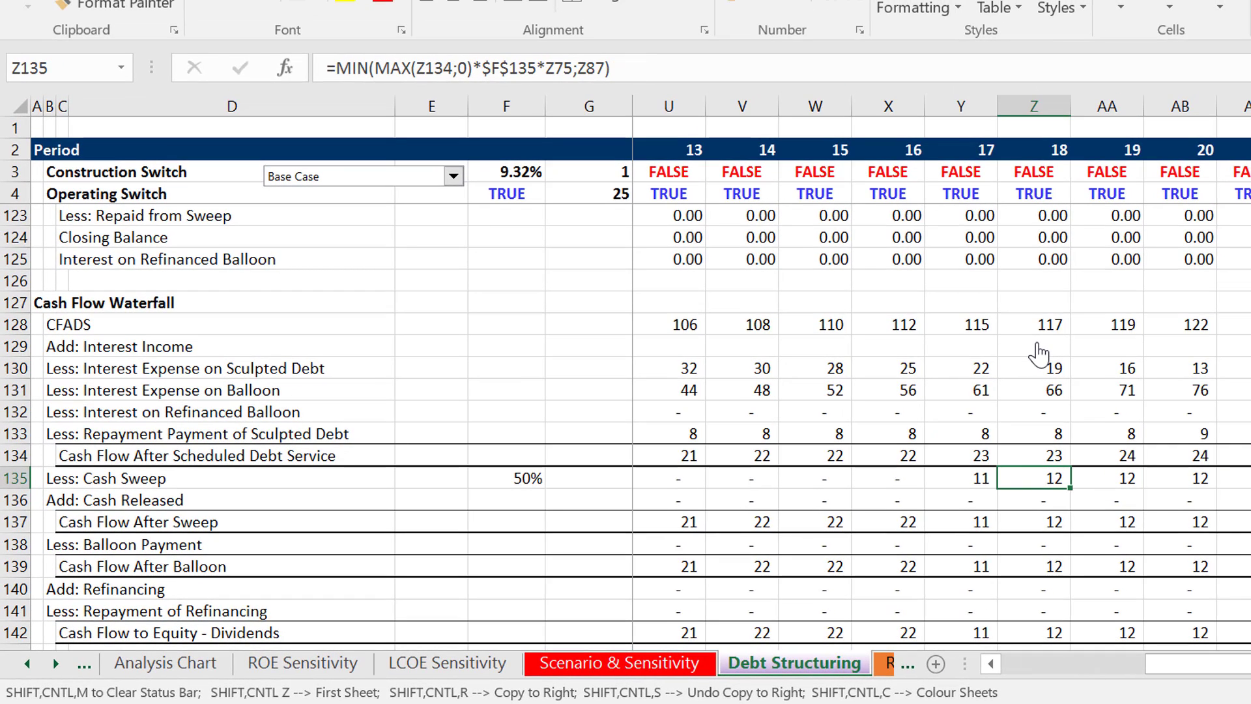
{"action": "key", "text": "Left"}
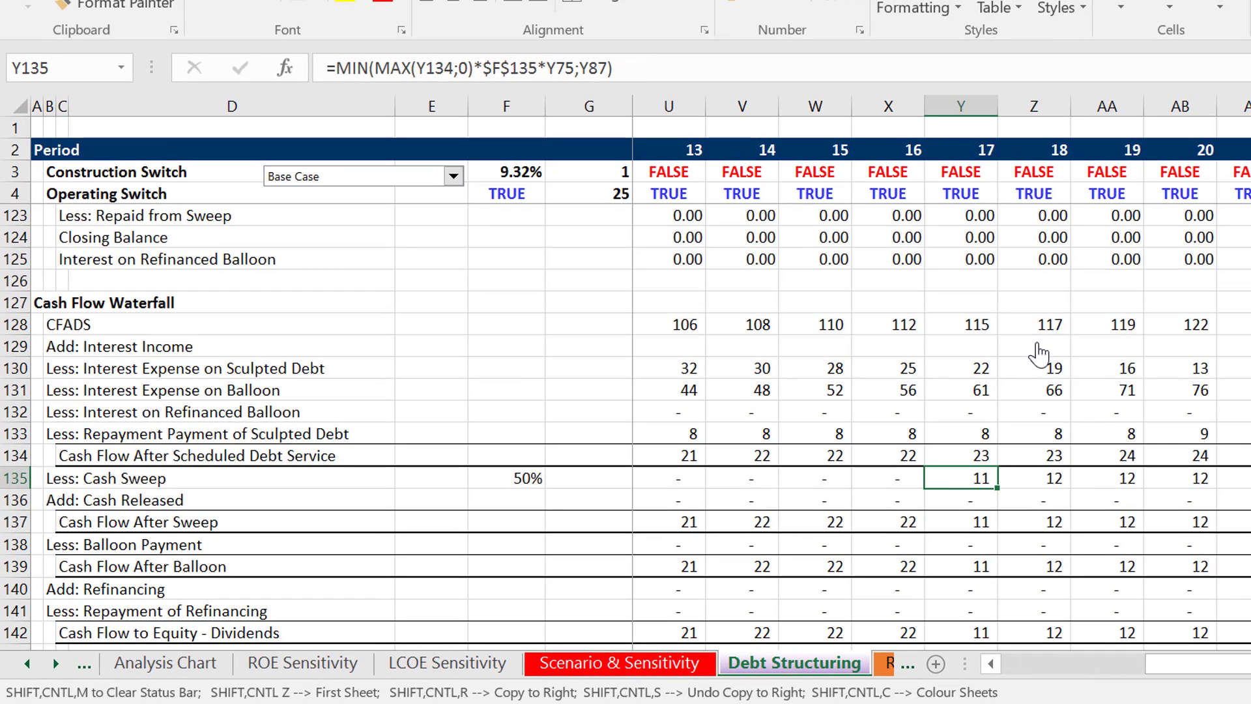
- Return to period 1 and inspect the references in the Less: Cash Sweep formula
{"action": "key", "text": "Left"}
{"action": "key", "text": "Left"}
{"action": "key", "text": "Left"}
{"action": "key", "text": "Left"}
{"action": "key", "text": "Left"}
{"action": "key", "text": "Left"}
{"action": "key", "text": "Left"}
{"action": "key", "text": "Left"}
{"action": "key", "text": "Left"}
{"action": "key", "text": "Left"}
{"action": "key", "text": "Left"}
{"action": "key", "text": "Left"}
{"action": "key", "text": "Left"}
{"action": "key", "text": "Left"}
{"action": "key", "text": "Left"}
{"action": "key", "text": "Left"}
{"action": "key", "text": "Left"}
{"action": "key", "text": "Left"}
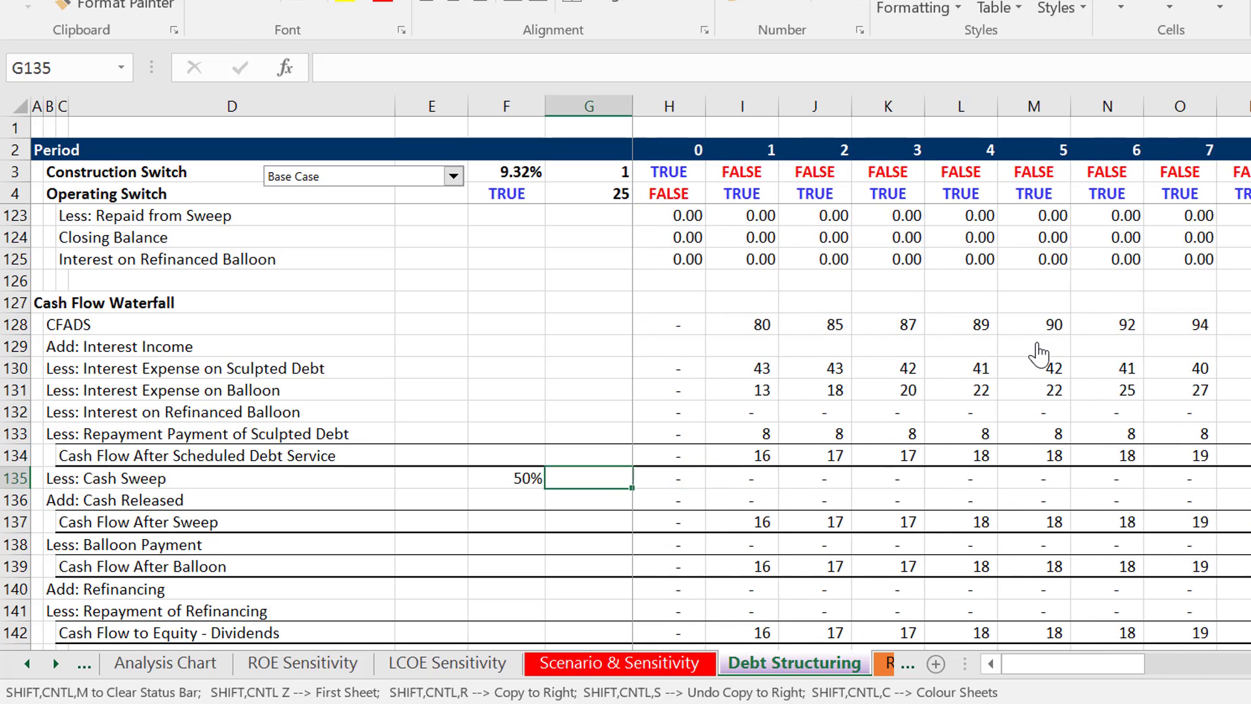
{"action": "key", "text": "Right"}
{"action": "key", "text": "Right"}
{"action": "key", "text": "F2"}
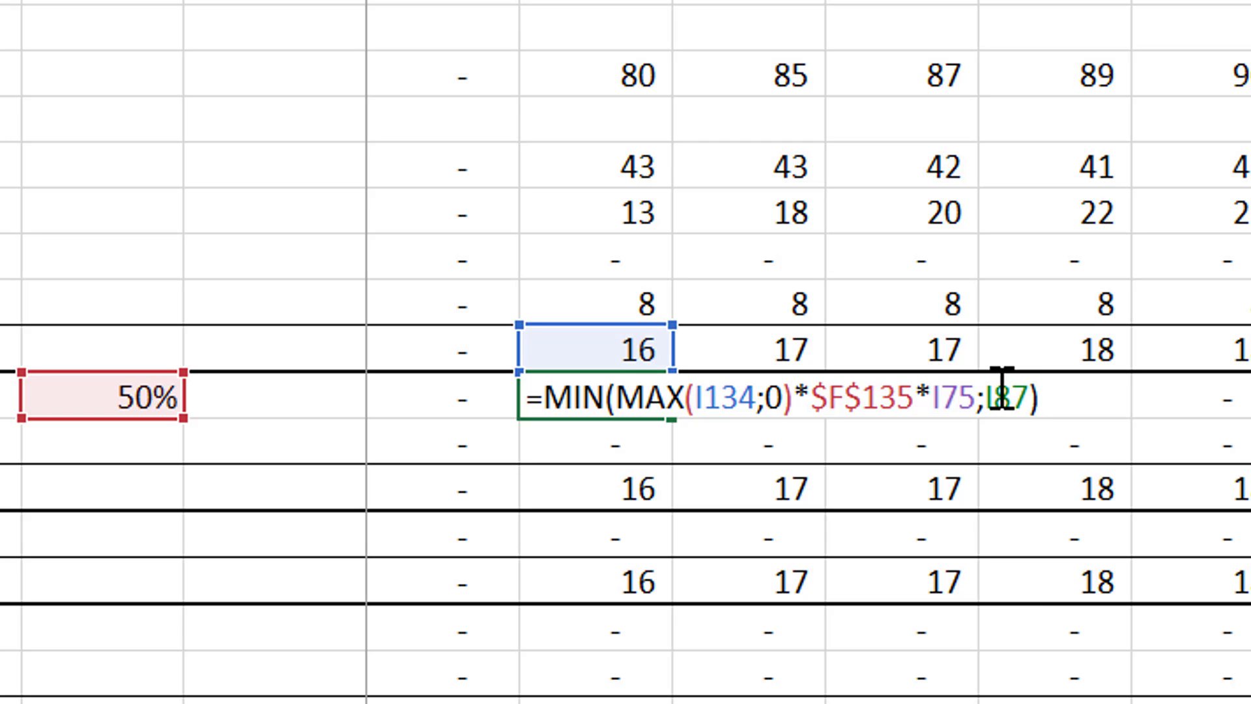
{"action": "left_click", "coordinate": [779, 459]}
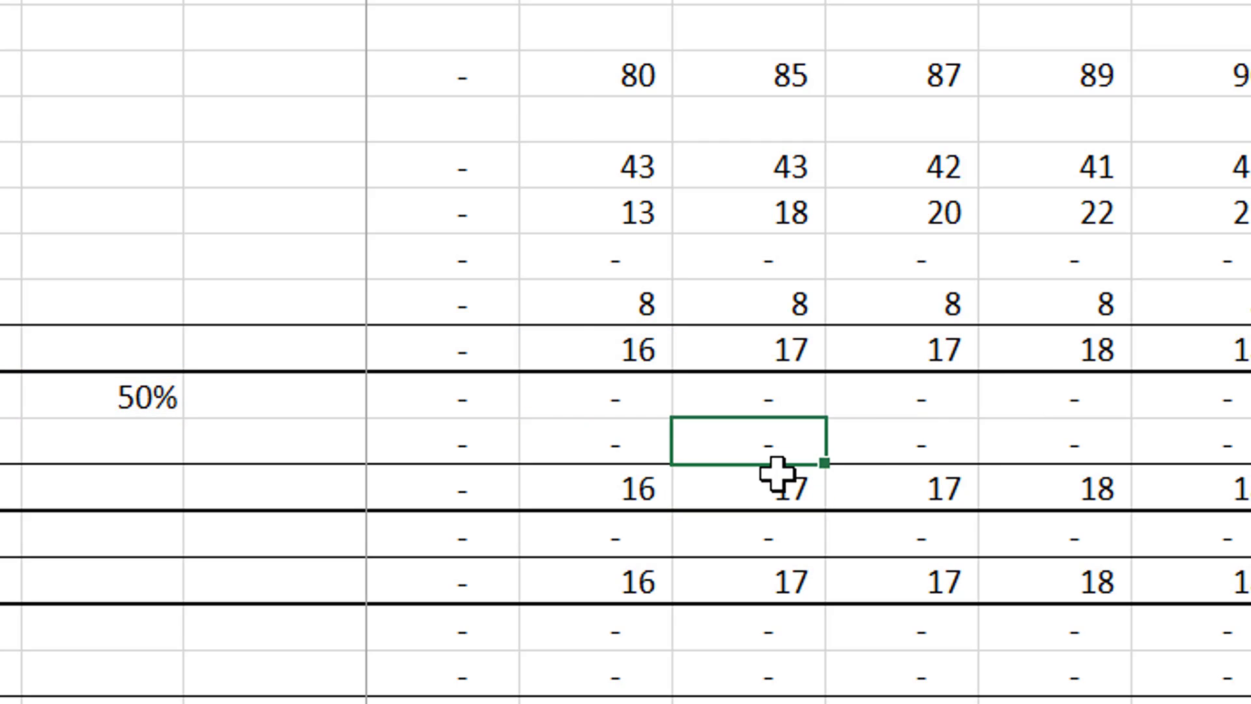
- Inspect the period 1 formulas for Add: Cash Released, Cash Flow After Sweep and Less: Balloon Payment
{"action": "key", "text": "Left"}
{"action": "key", "text": "Left"}
{"action": "key", "text": "Right"}
{"action": "type", "text": "=I91"}
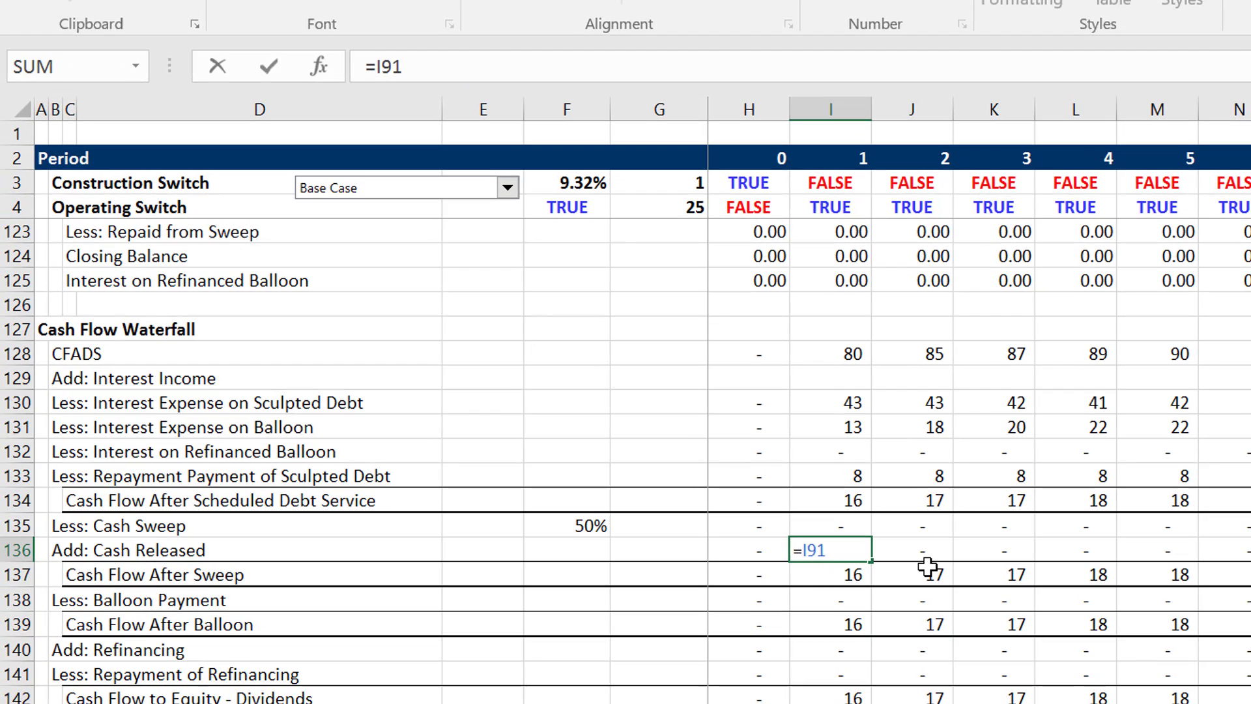
{"action": "key", "text": "Escape"}
{"action": "key", "text": "Down"}
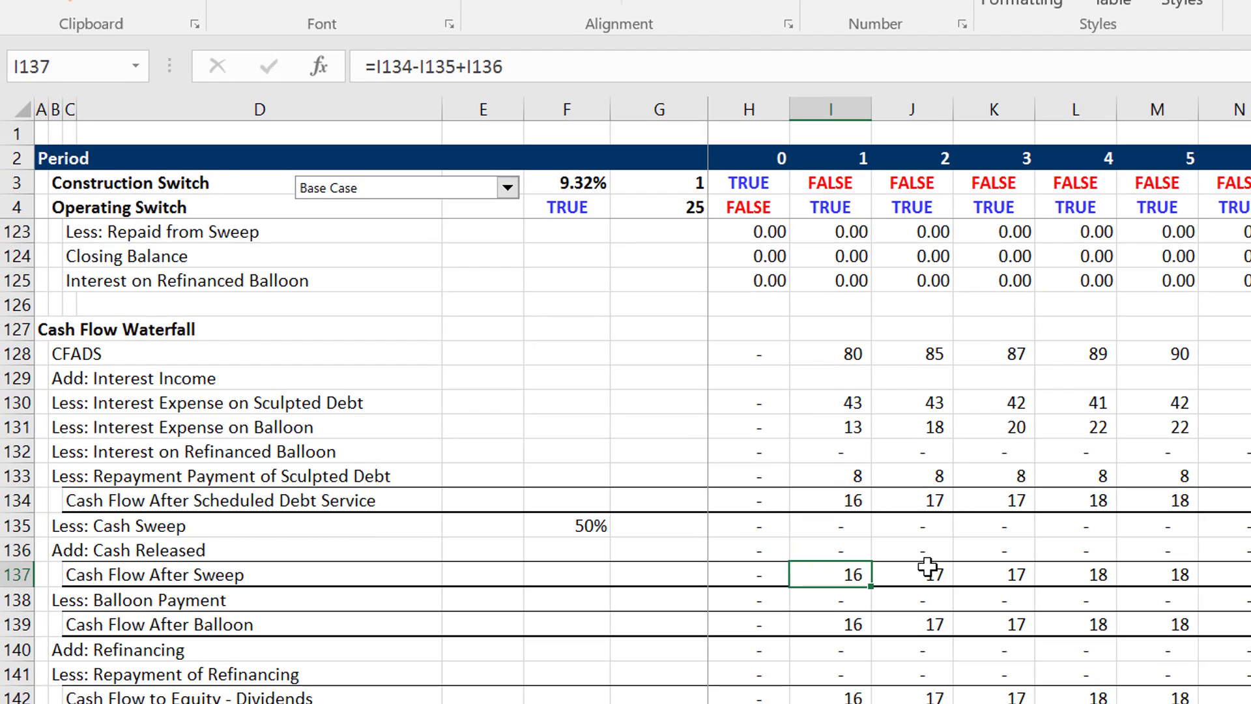
{"action": "key", "text": "Down"}
{"action": "key", "text": "F2"}
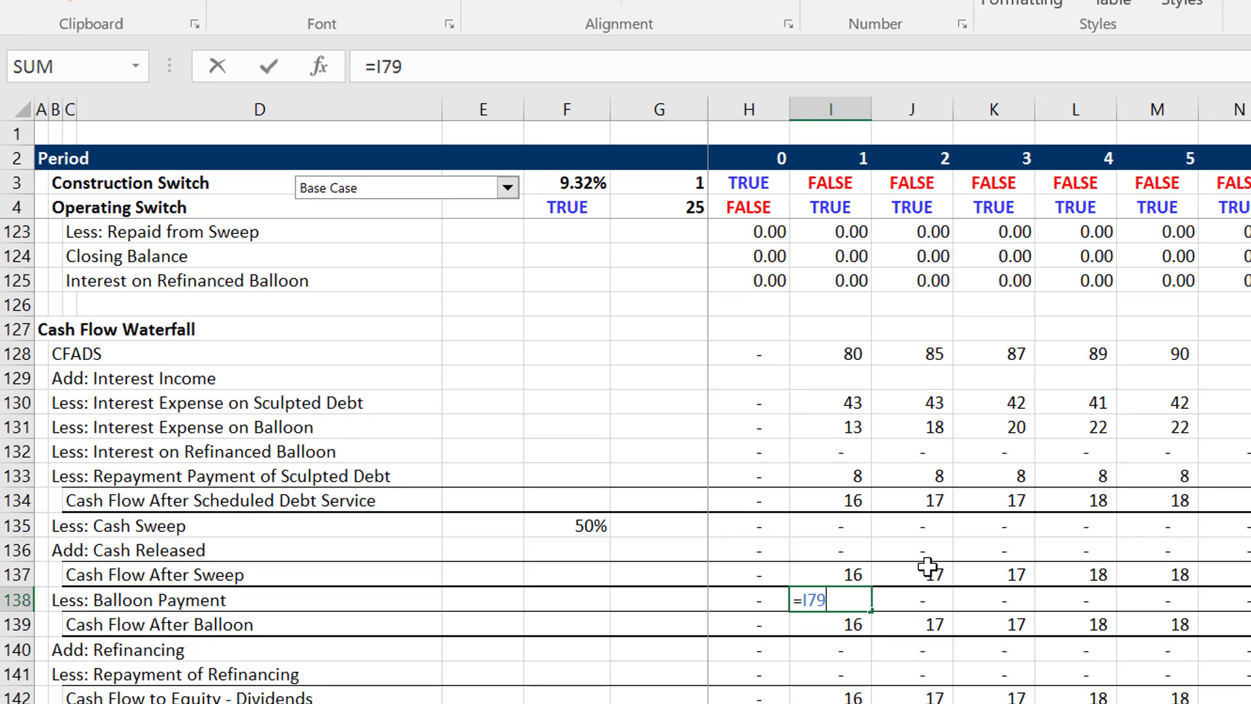
{"action": "key", "text": "Escape"}
- Follow the Less: Balloon Payment row to period 22 and check that period's Cash Flow After Scheduled Debt Service
{"action": "key", "text": "Right"}
{"action": "key", "text": "Right"}
{"action": "key", "text": "Right"}
{"action": "key", "text": "Right"}
{"action": "key", "text": "Right"}
{"action": "key", "text": "Right"}
{"action": "key", "text": "Right"}
{"action": "key", "text": "Right"}
{"action": "key", "text": "Right"}
{"action": "key", "text": "Right"}
{"action": "key", "text": "Right"}
{"action": "key", "text": "Right"}
{"action": "key", "text": "Right"}
{"action": "key", "text": "Right"}
{"action": "key", "text": "Right"}
{"action": "key", "text": "Right"}
{"action": "key", "text": "Right"}
{"action": "key", "text": "Right"}
{"action": "key", "text": "Right"}
{"action": "key", "text": "Right"}
{"action": "key", "text": "Right"}
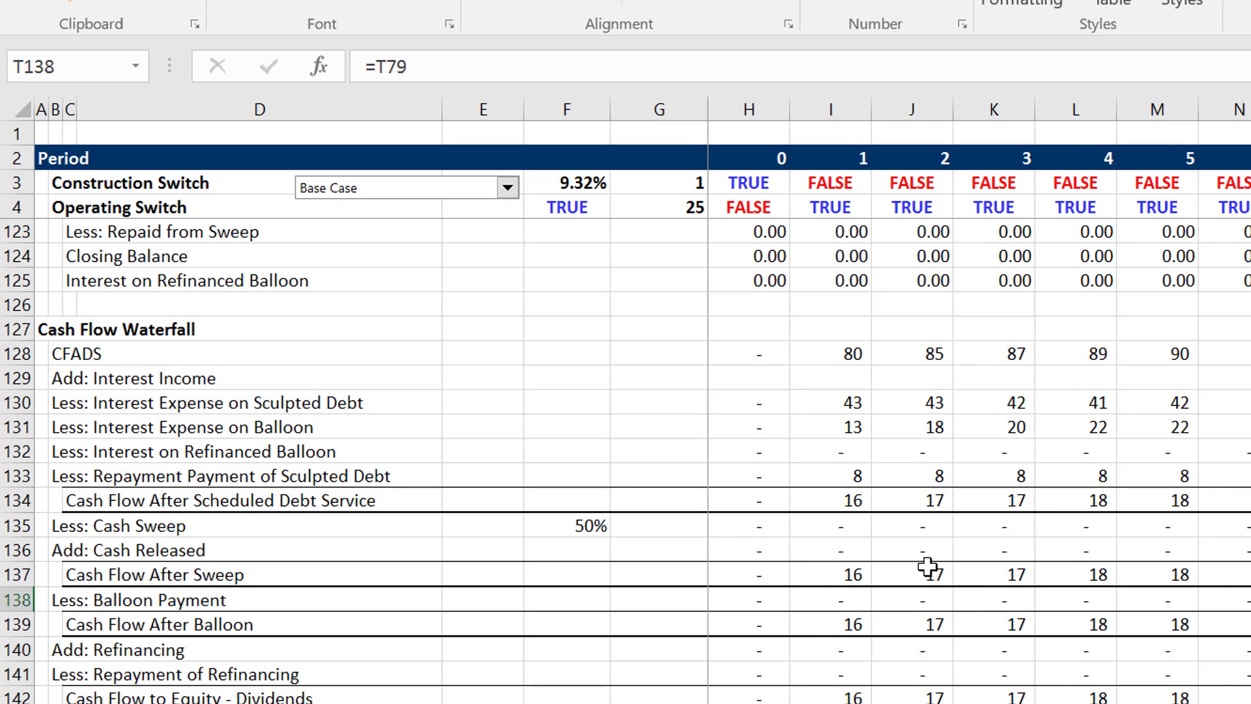
{"action": "key", "text": "Left"}
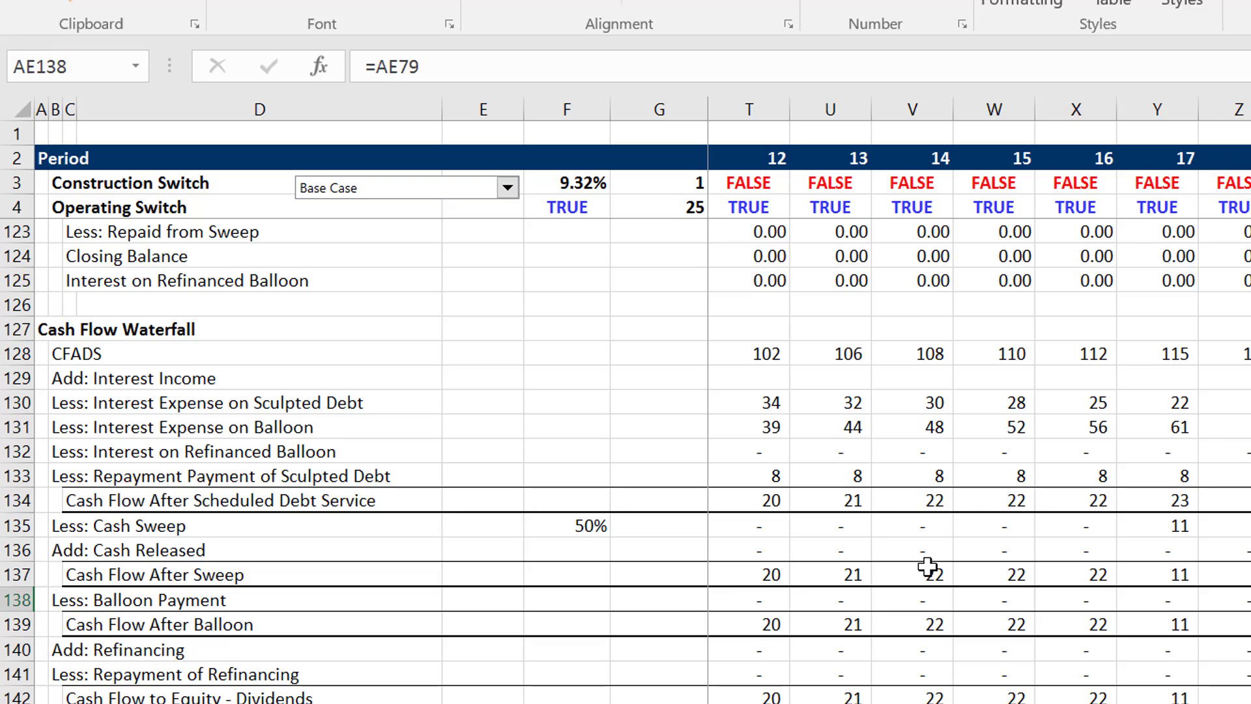
{"action": "key", "text": "Left"}
{"action": "key", "text": "Up"}
{"action": "key", "text": "Up"}
{"action": "key", "text": "Up"}
{"action": "key", "text": "Up"}
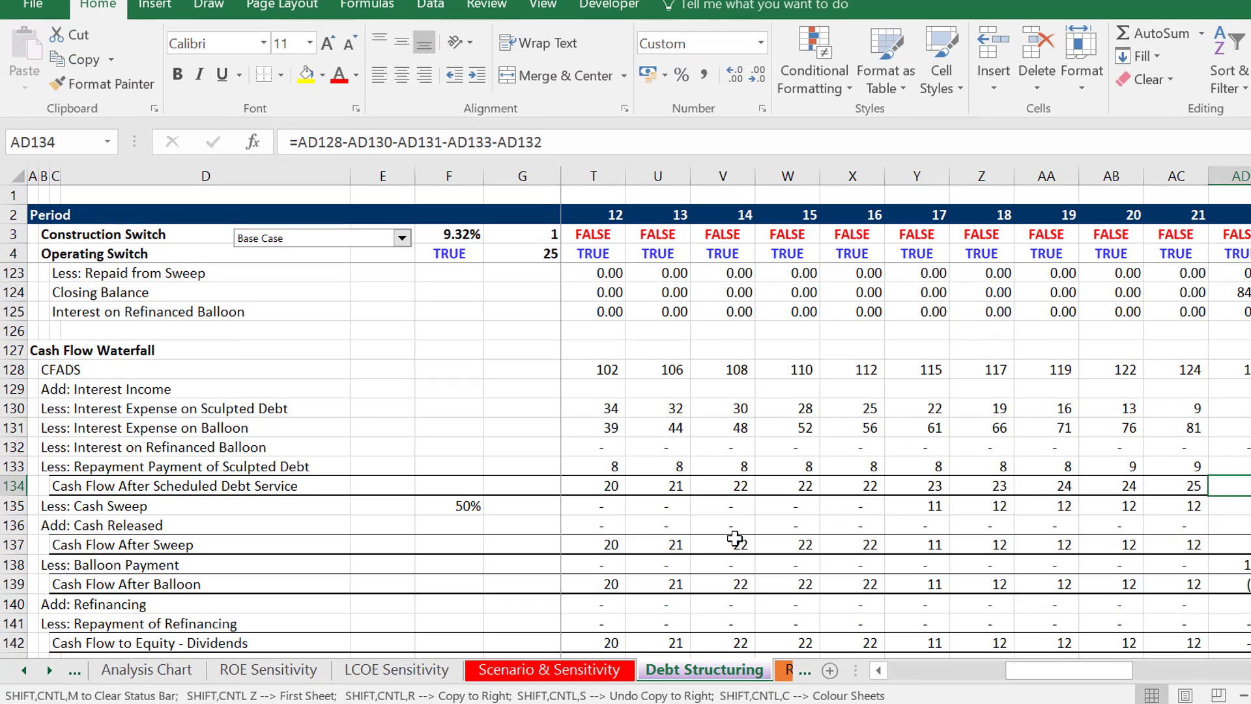
- Review the period 22 Less: Cash Sweep and Add: Cash Released cells and inspect the Cash Flow After Sweep formula
{"action": "key", "text": "Down"}
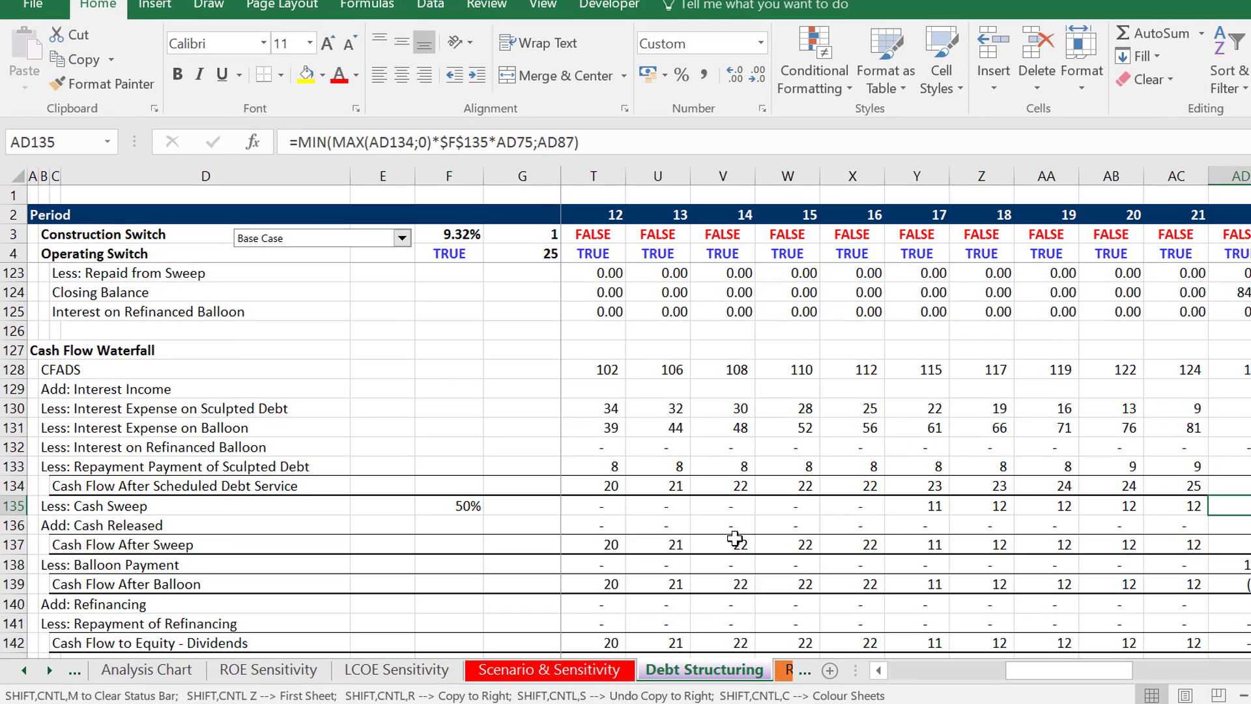
{"action": "key", "text": "Down"}
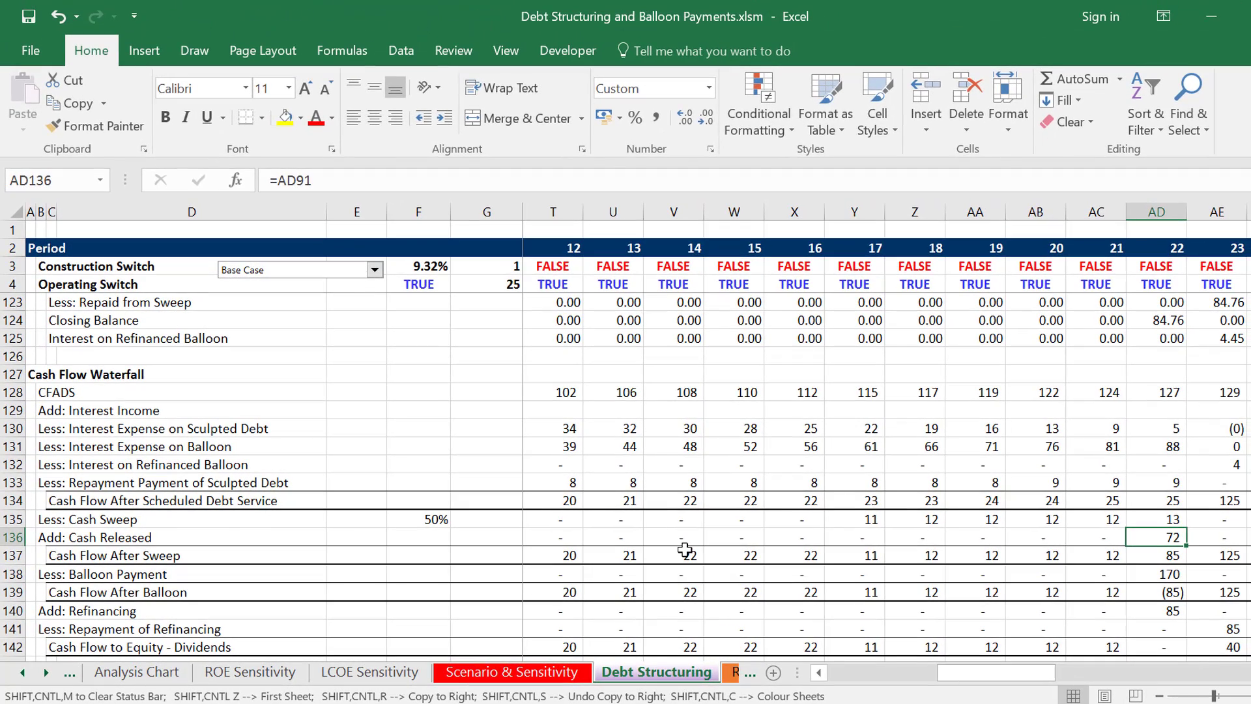
{"action": "key", "text": "Down"}
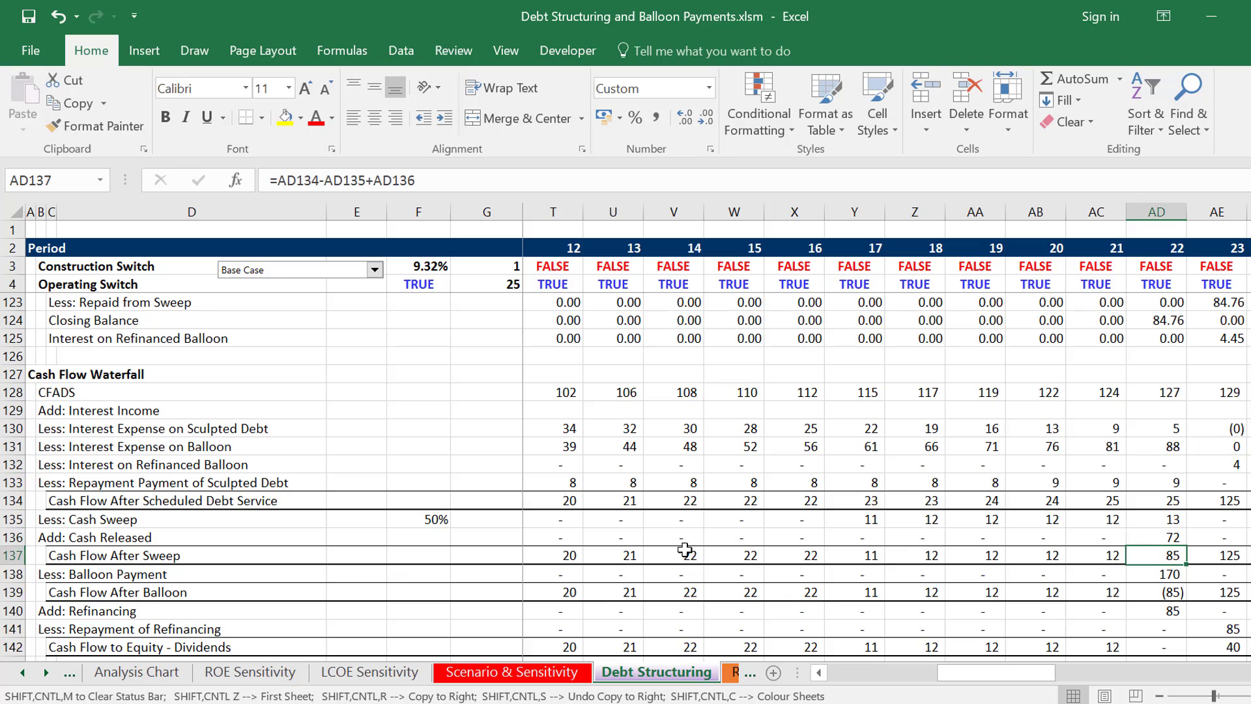
{"action": "key", "text": "F2"}
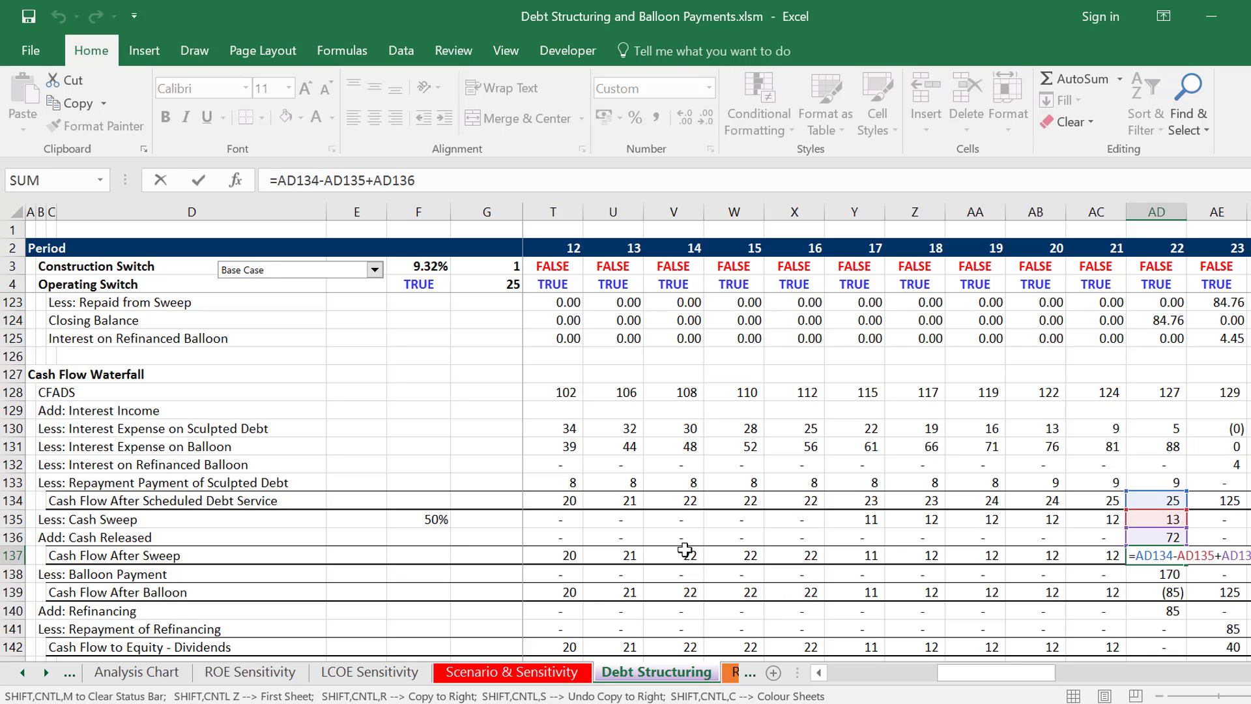
{"action": "key", "text": "Escape"}
- Compare the period 22 Less: Balloon Payment, Cash Flow After Balloon and Add: Refinancing formulas
{"action": "key", "text": "Down"}
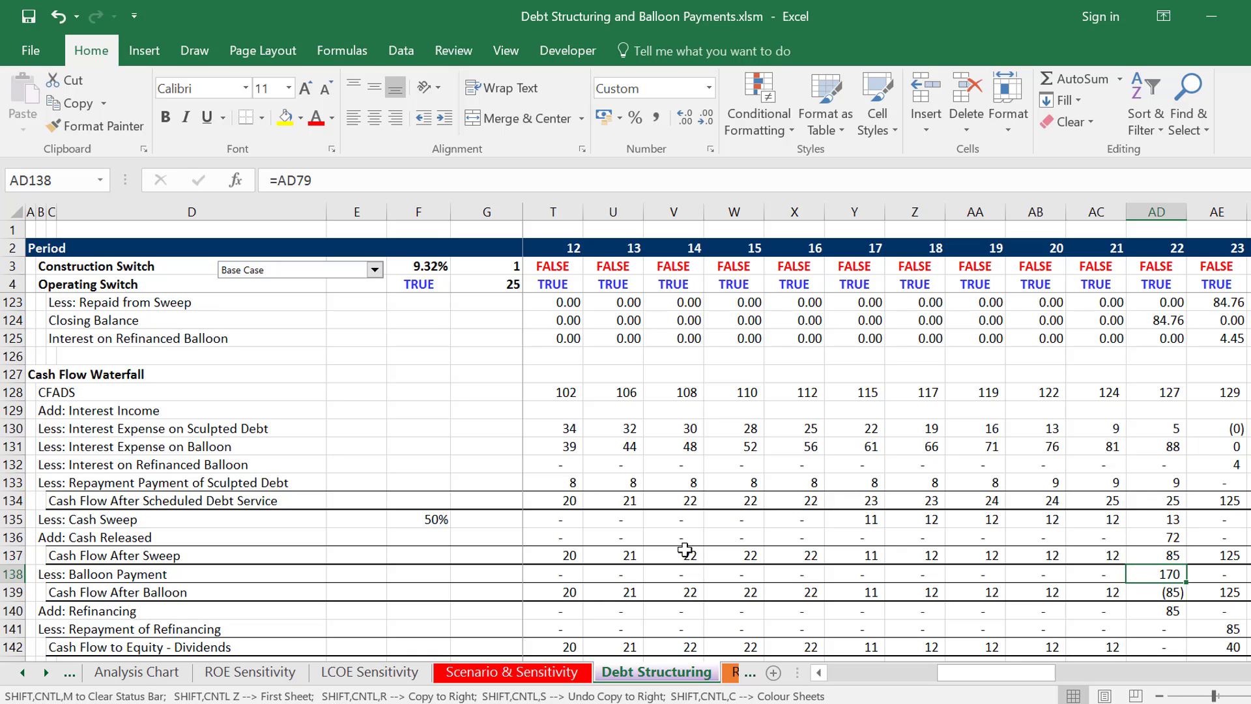
{"action": "key", "text": "Down"}
{"action": "key", "text": "Down"}
{"action": "key", "text": "Up"}
{"action": "key", "text": "Up"}
{"action": "key", "text": "Down"}
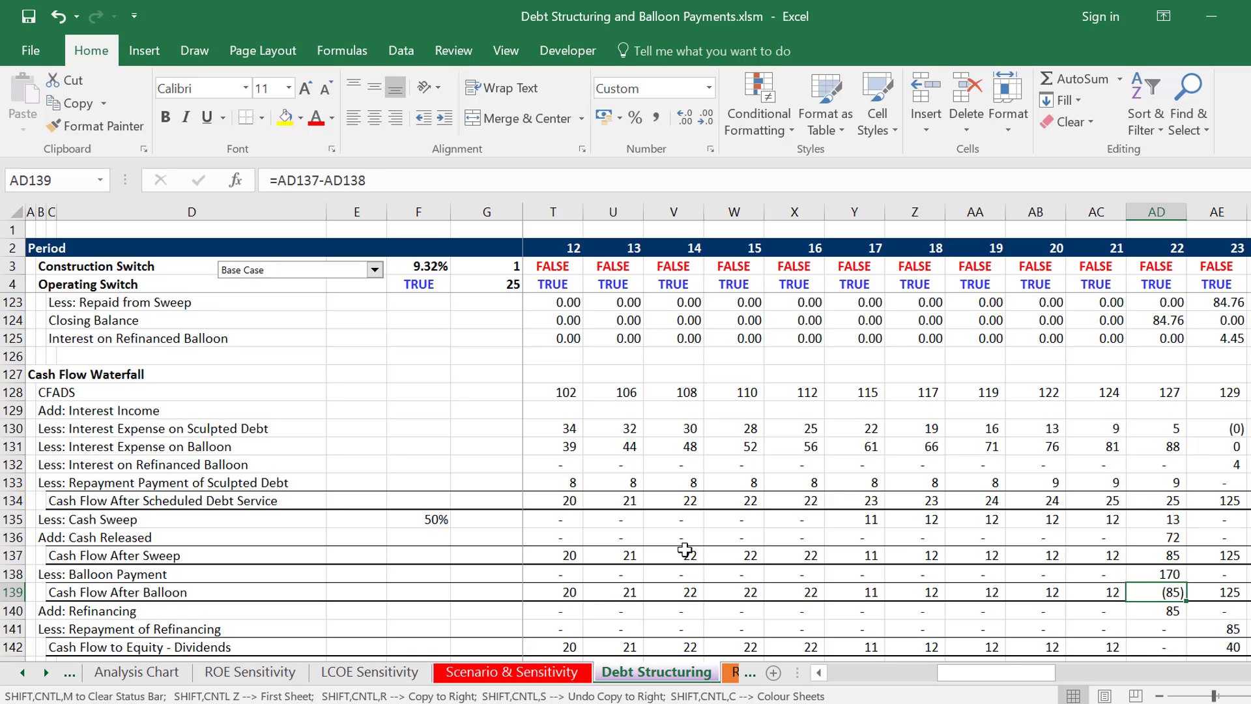
{"action": "key", "text": "Down"}
- Trace the period 22 waterfall from Cash Flow After Balloon through Add: Refinancing to Cash Flow to Equity - Dividends
{"action": "key", "text": "Down"}
{"action": "key", "text": "Up"}
{"action": "key", "text": "Up"}
{"action": "key", "text": "Up"}
{"action": "key", "text": "Down"}
{"action": "key", "text": "Down"}
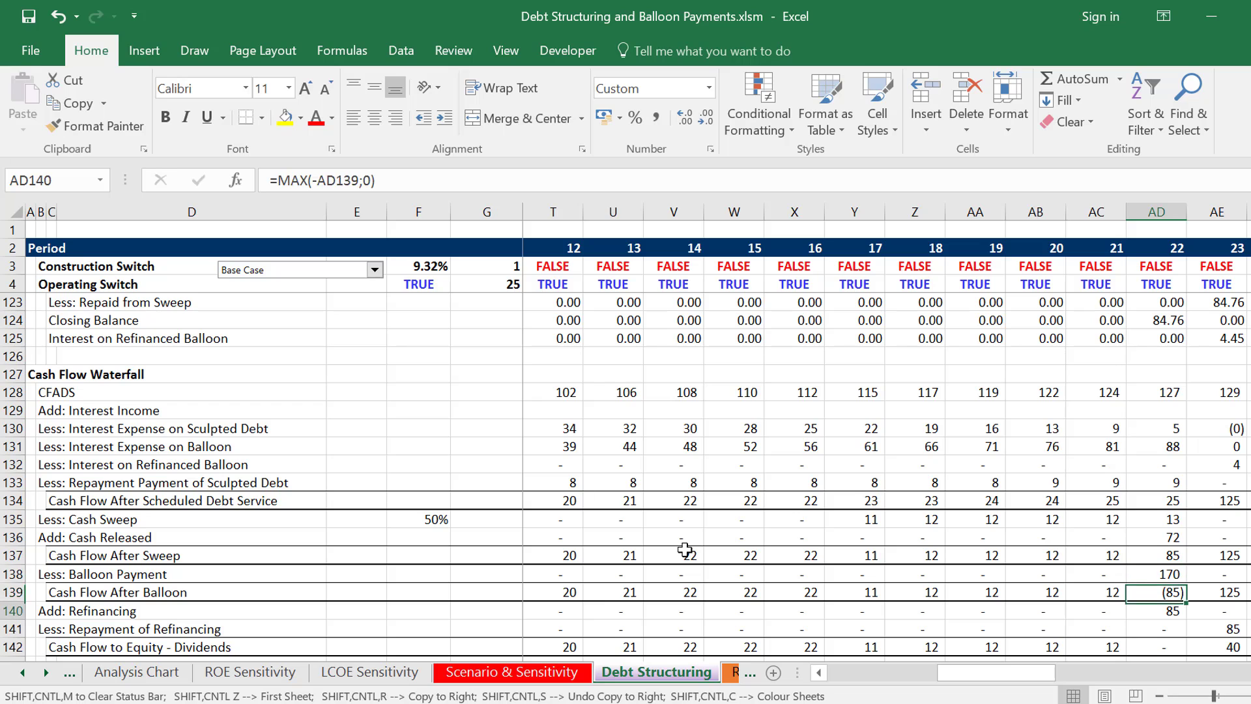
{"action": "key", "text": "Up"}
{"action": "key", "text": "Up"}
{"action": "key", "text": "Down"}
{"action": "key", "text": "Down"}
{"action": "key", "text": "Down"}
{"action": "key", "text": "Down"}
{"action": "key", "text": "Down"}
{"action": "key", "text": "Down"}
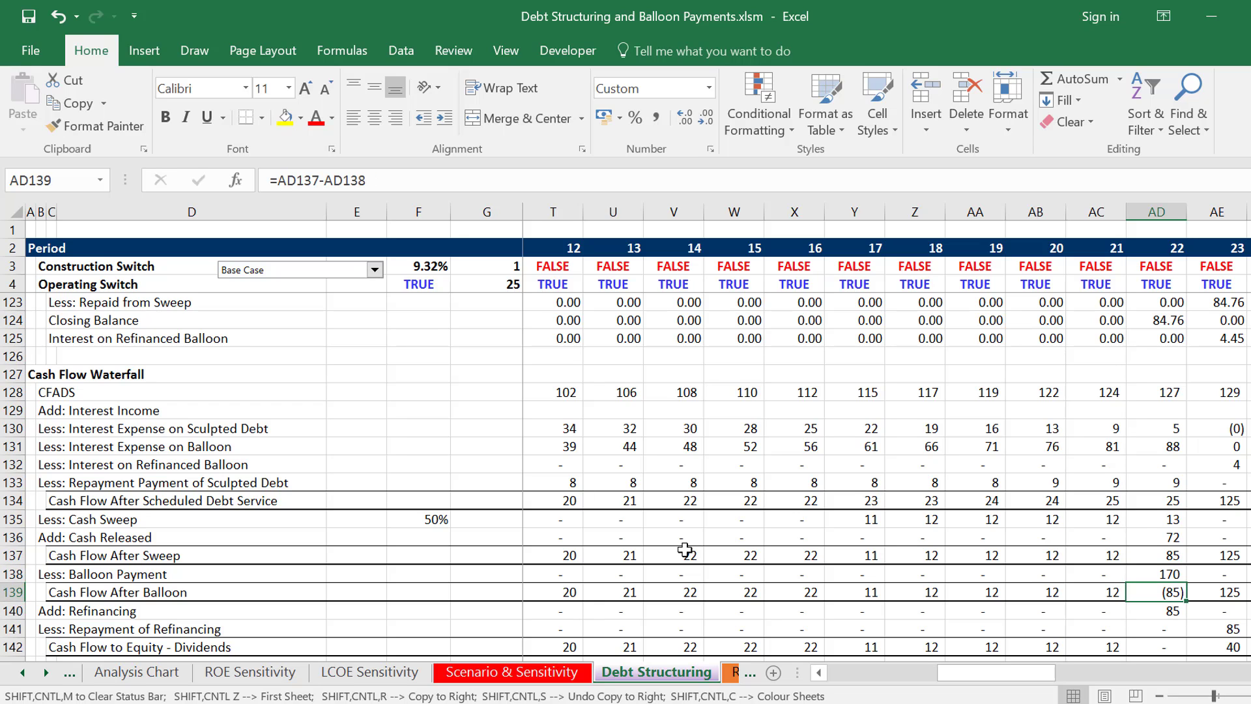
{"action": "key", "text": "Up"}
{"action": "key", "text": "Up"}
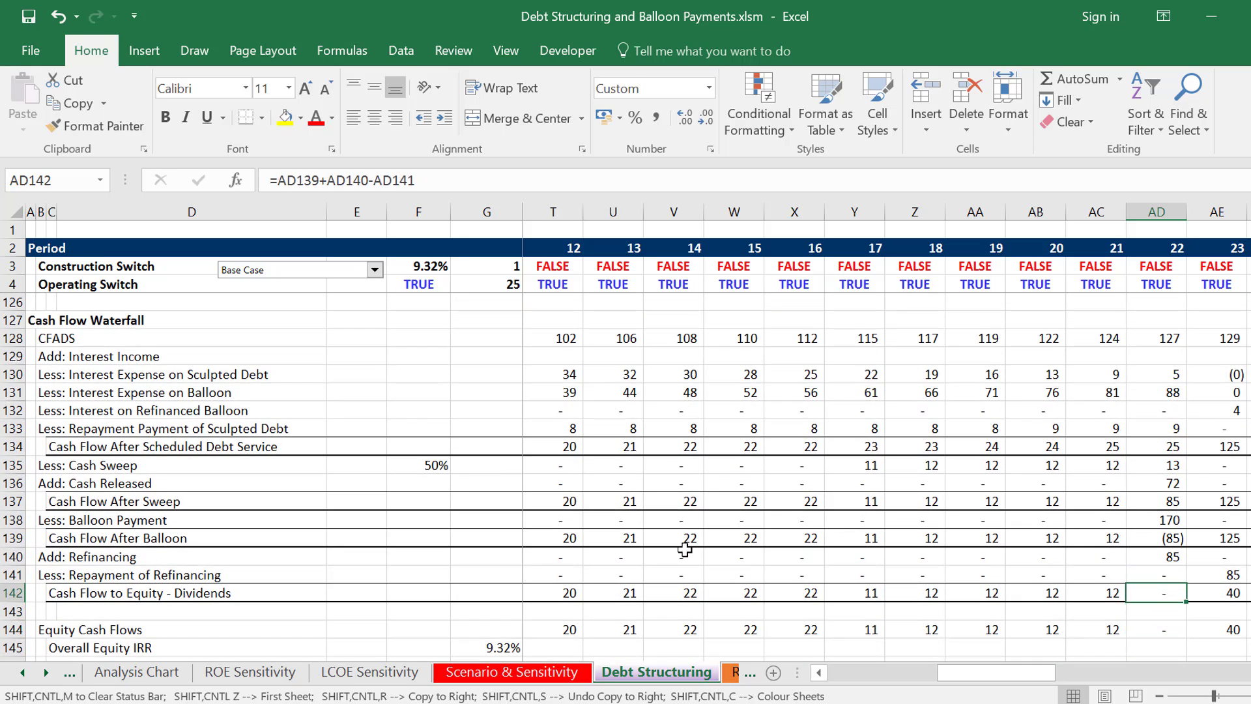
- Return to period 1 and inspect the references in the Less: Repayment of Refinancing formula
{"action": "key", "text": "Up"}
{"action": "key", "text": "Left"}
{"action": "key", "text": "ctrl+Left"}
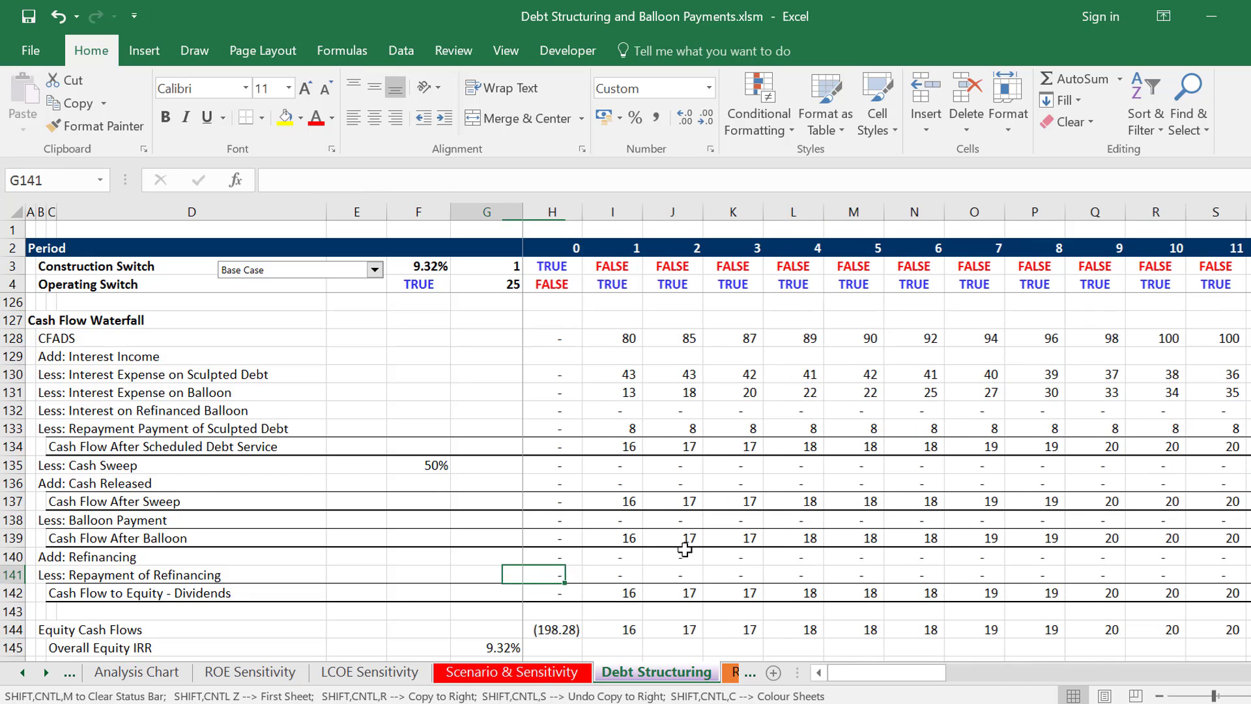
{"action": "key", "text": "Right"}
{"action": "key", "text": "Right"}
{"action": "key", "text": "F2"}
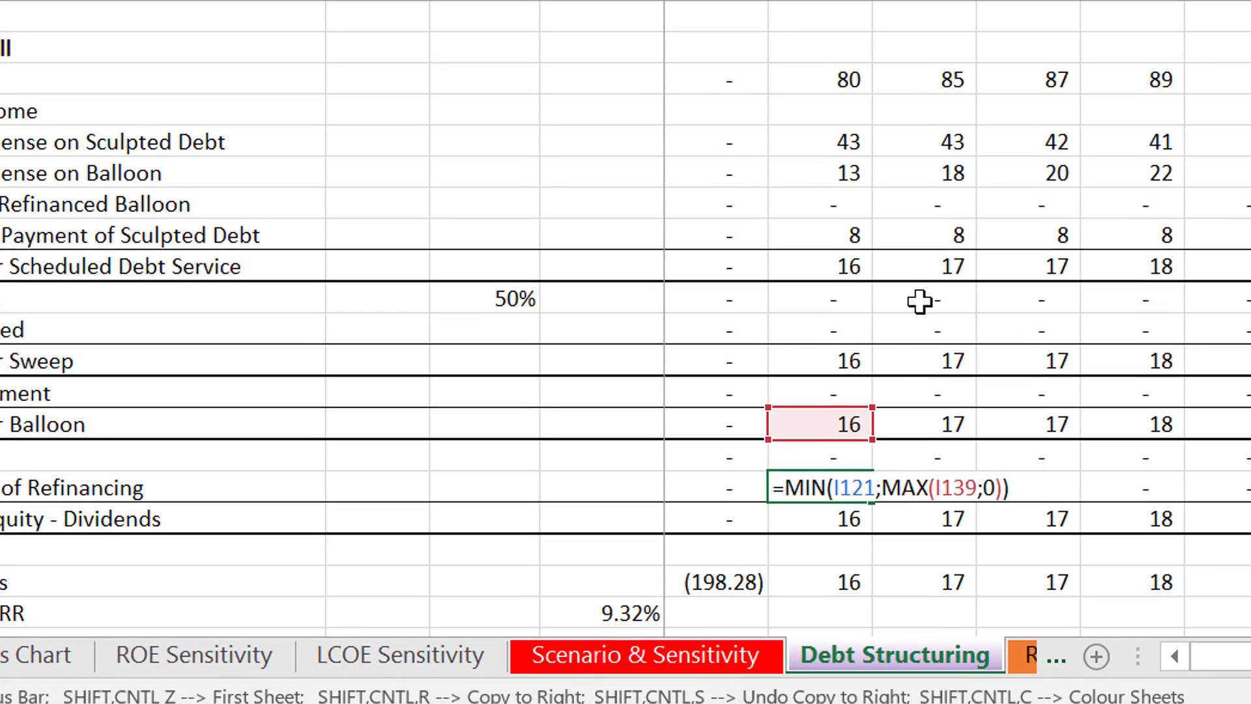
{"action": "key", "text": "Return"}
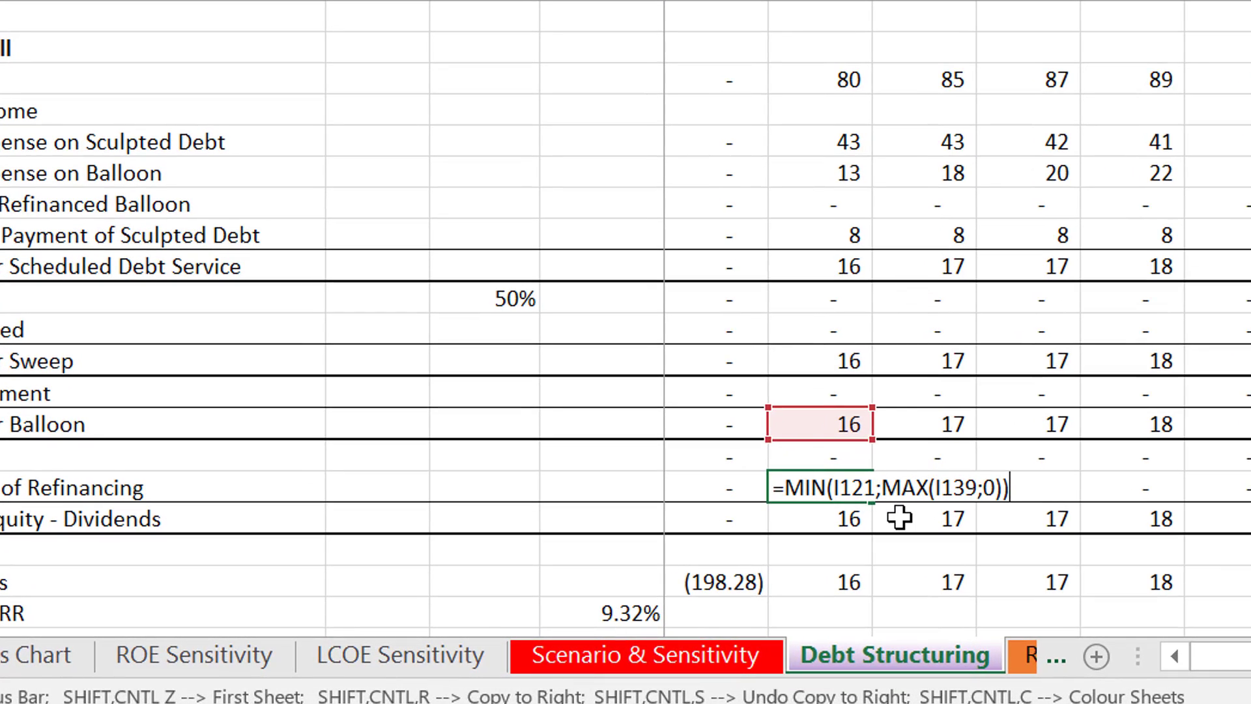
- Review the period 1 Refinanced Balloon formulas from Opening Balance to Interest on Refinanced Balloon, including Less: Repaid from Sweep
{"action": "key", "text": "Up"}
{"action": "key", "text": "Up"}
{"action": "key", "text": "Page_Up"}
{"action": "key", "text": "Down"}
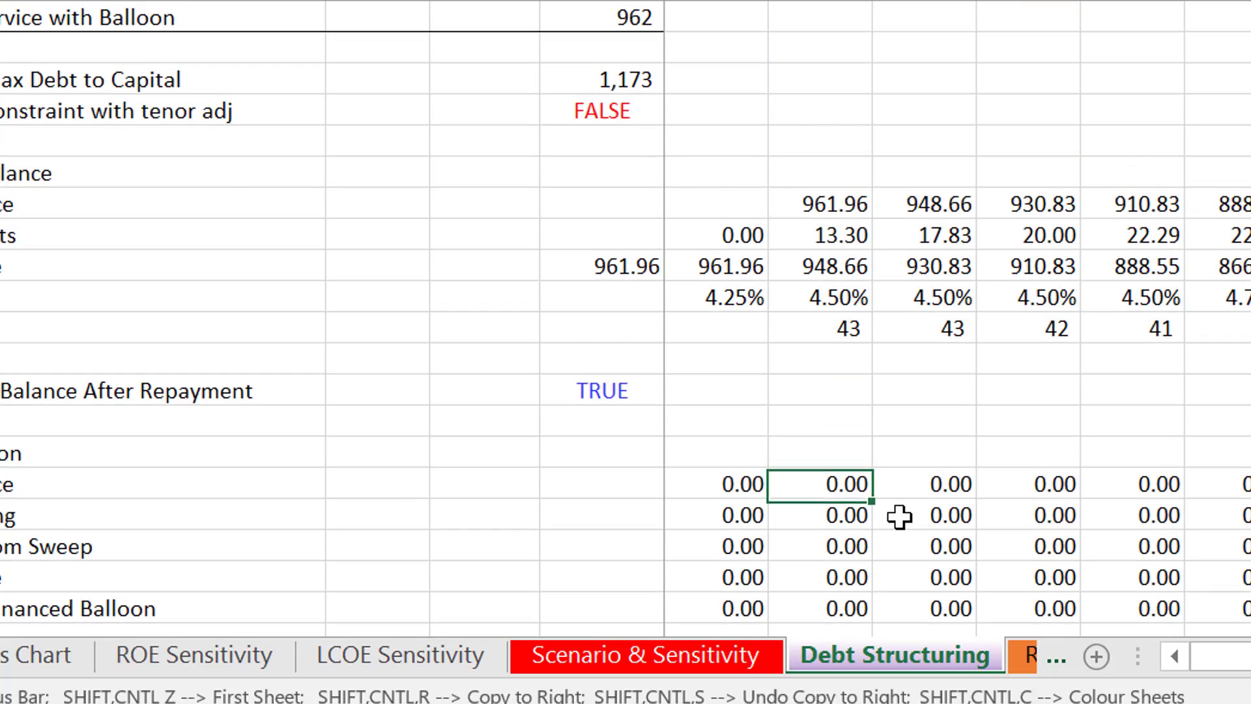
{"action": "key", "text": "Down"}
{"action": "key", "text": "Down"}
{"action": "key", "text": "Down"}
{"action": "key", "text": "Down"}
{"action": "key", "text": "Down"}
{"action": "key", "text": "Down"}
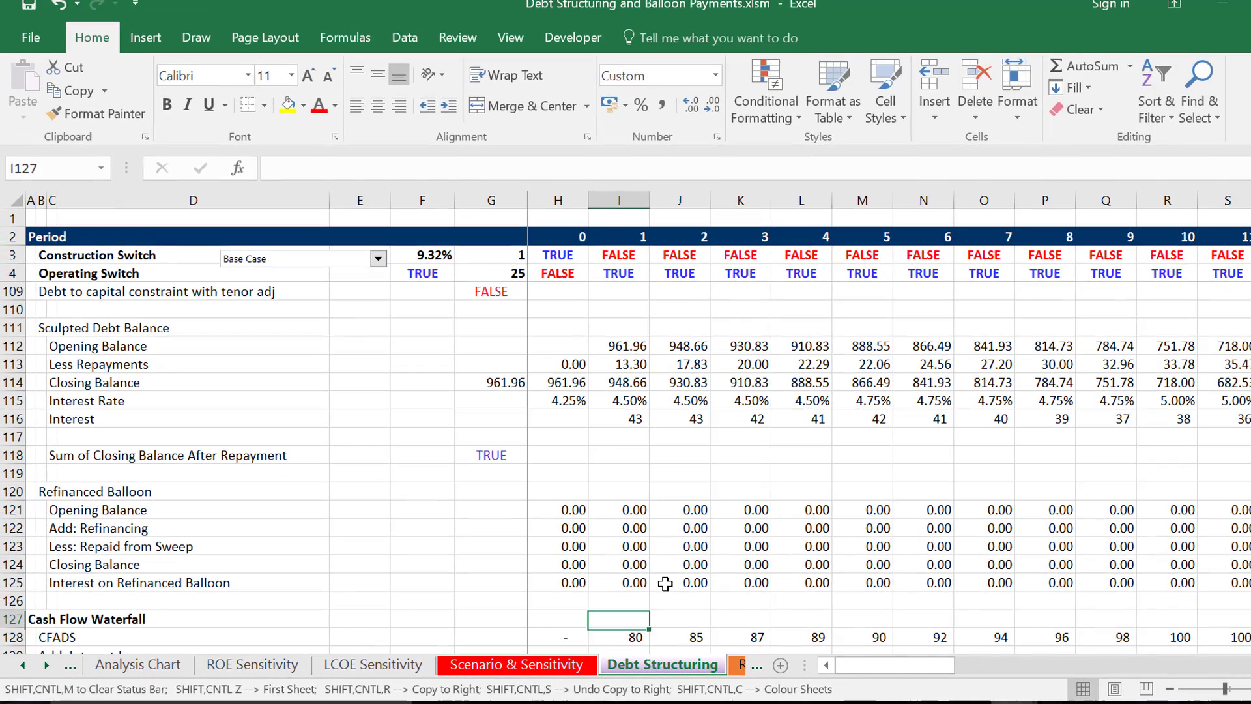
{"action": "key", "text": "Up"}
{"action": "key", "text": "Up"}
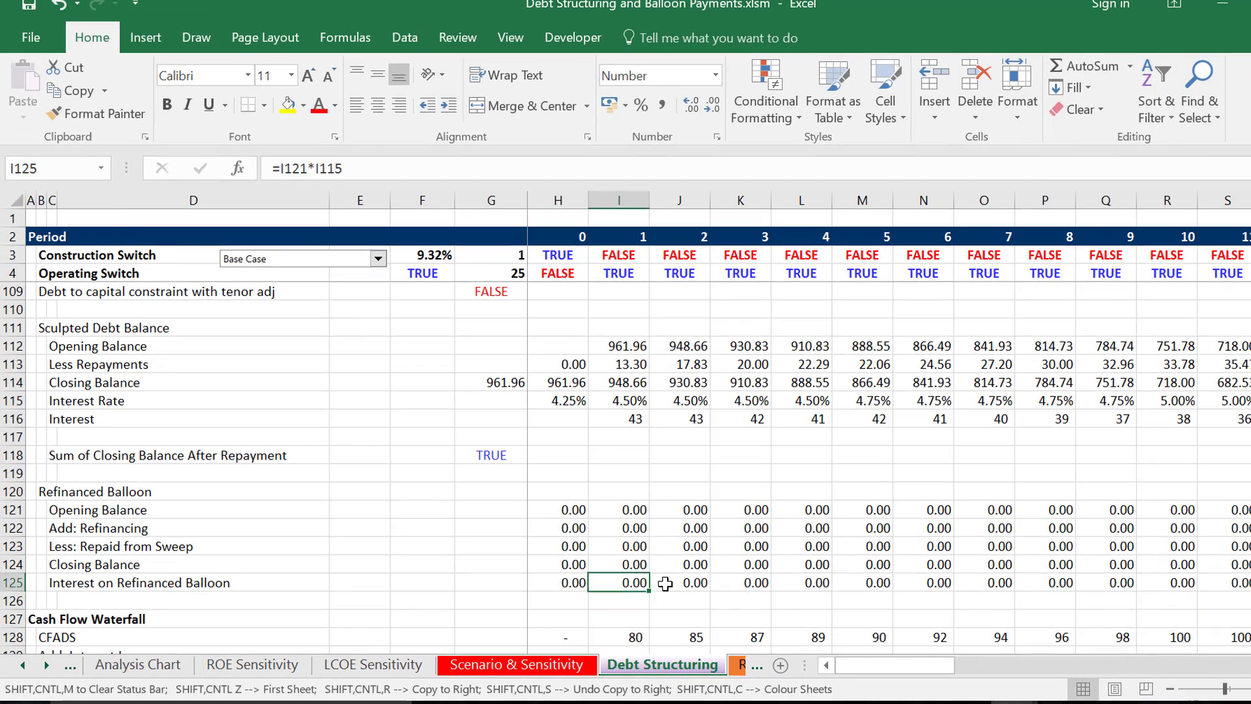
{"action": "key", "text": "Up"}
{"action": "key", "text": "Up"}
{"action": "key", "text": "Up"}
{"action": "key", "text": "Up"}
{"action": "key", "text": "Down"}
{"action": "key", "text": "Down"}
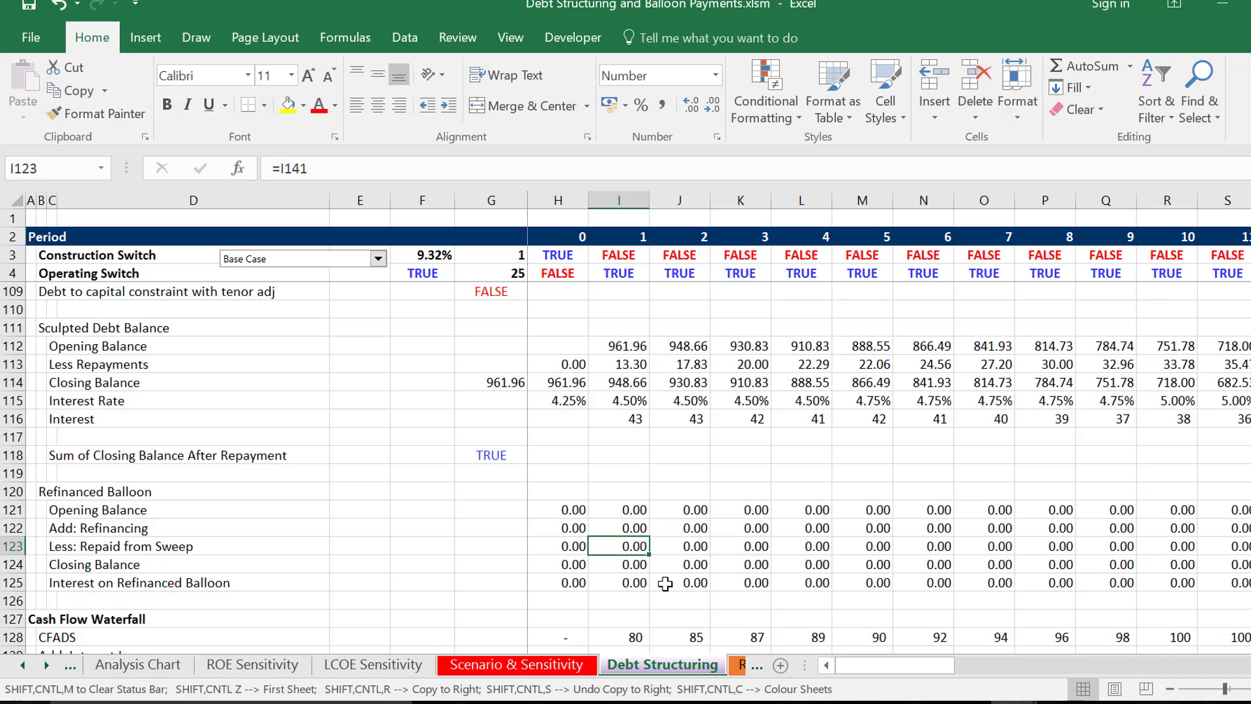
- Review the period 1 Cash Flow Waterfall from CFADS down through Equity Cash Flows to the Project Partners IRRs
{"action": "key", "text": "Down"}
{"action": "key", "text": "Down"}
{"action": "key", "text": "Down"}
{"action": "key", "text": "Down"}
{"action": "key", "text": "Down"}
{"action": "key", "text": "Down"}
{"action": "key", "text": "Down"}
{"action": "key", "text": "Down"}
{"action": "key", "text": "Down"}
{"action": "key", "text": "Down"}
{"action": "key", "text": "Down"}
{"action": "key", "text": "Down"}
{"action": "key", "text": "Down"}
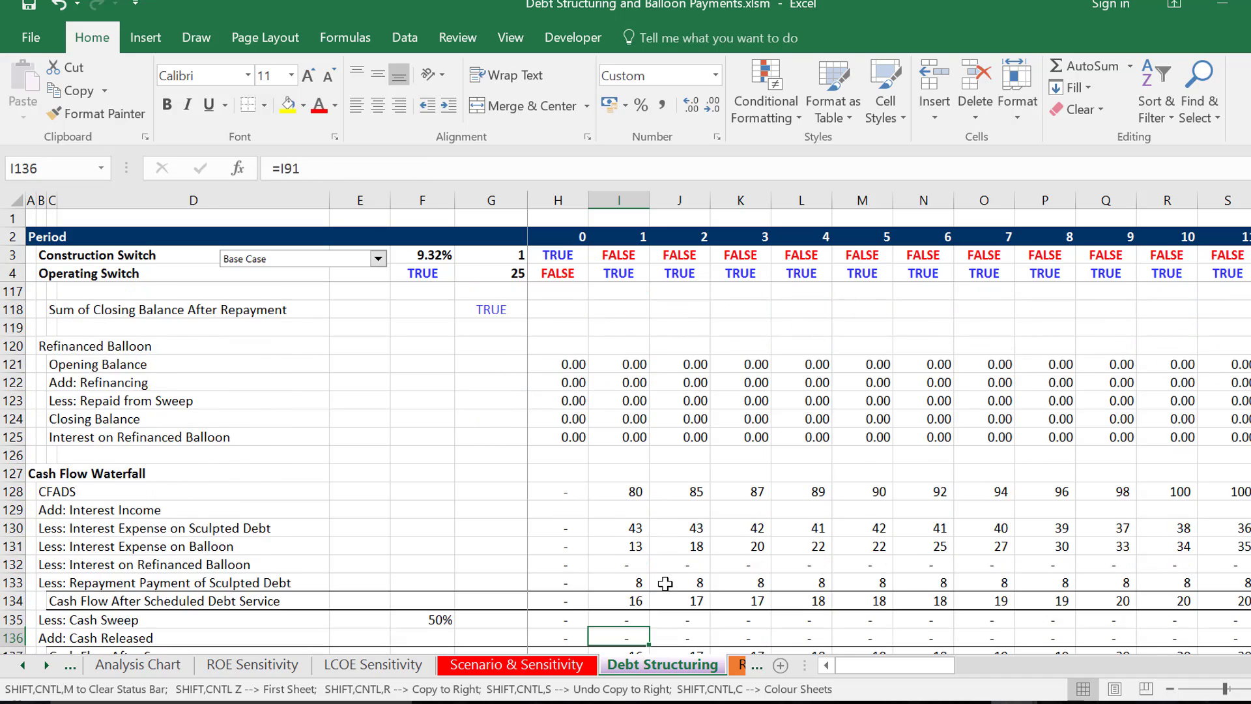
{"action": "key", "text": "Down"}
{"action": "key", "text": "Down"}
{"action": "key", "text": "Down"}
{"action": "key", "text": "Down"}
{"action": "key", "text": "Down"}
{"action": "key", "text": "Down"}
{"action": "key", "text": "Down"}
{"action": "key", "text": "Down"}
{"action": "key", "text": "Down"}
{"action": "key", "text": "Down"}
{"action": "key", "text": "Down"}
{"action": "key", "text": "Down"}
{"action": "key", "text": "Down"}
{"action": "key", "text": "Down"}
{"action": "key", "text": "Down"}
{"action": "key", "text": "Down"}
{"action": "key", "text": "Down"}
{"action": "key", "text": "Down"}
{"action": "key", "text": "Down"}
{"action": "key", "text": "Down"}
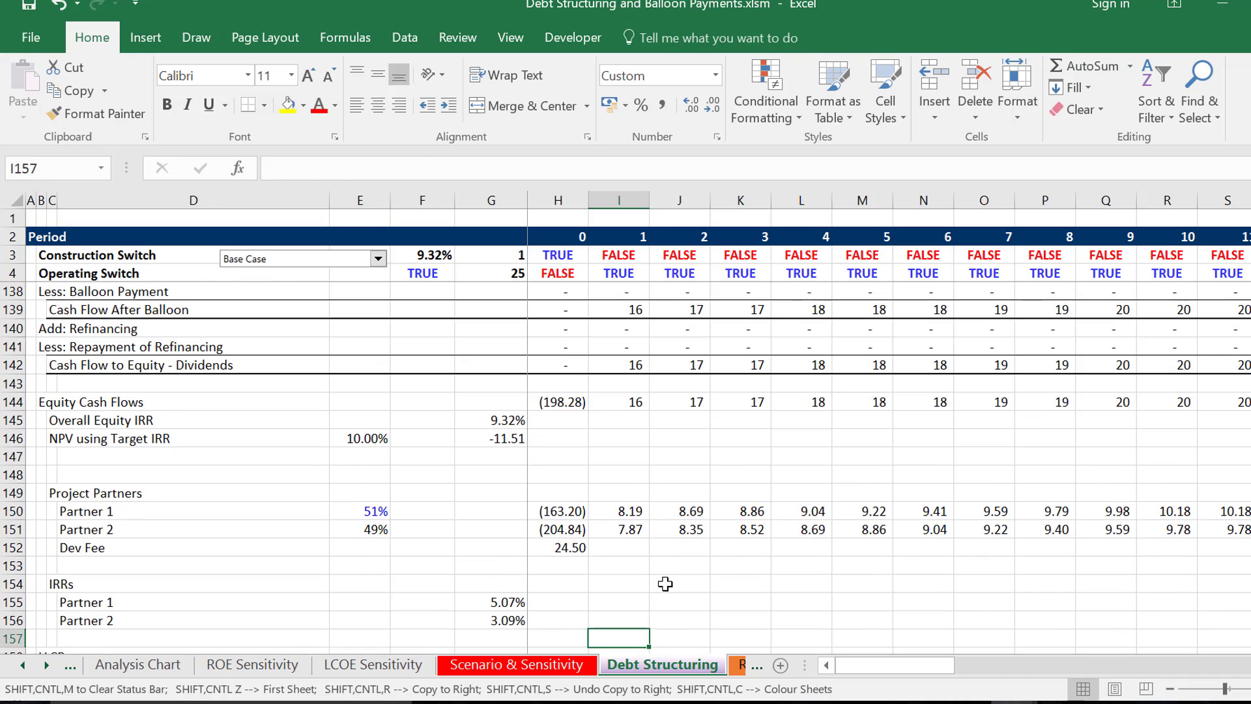
{"action": "key", "text": "Down"}
- Return to the period 1 waterfall and inspect the Add: Cash Released and Add: Refinancing formulas
{"action": "key", "text": "Up"}
{"action": "key", "text": "Up"}
{"action": "key", "text": "Up"}
{"action": "key", "text": "Up"}
{"action": "key", "text": "Up"}
{"action": "key", "text": "Up"}
{"action": "key", "text": "Up"}
{"action": "key", "text": "Up"}
{"action": "key", "text": "Up"}
{"action": "key", "text": "Up"}
{"action": "key", "text": "Up"}
{"action": "key", "text": "Up"}
{"action": "key", "text": "Up"}
{"action": "key", "text": "Up"}
{"action": "key", "text": "Up"}
{"action": "key", "text": "Up"}
{"action": "key", "text": "Up"}
{"action": "key", "text": "Up"}
{"action": "key", "text": "Up"}
{"action": "key", "text": "Up"}
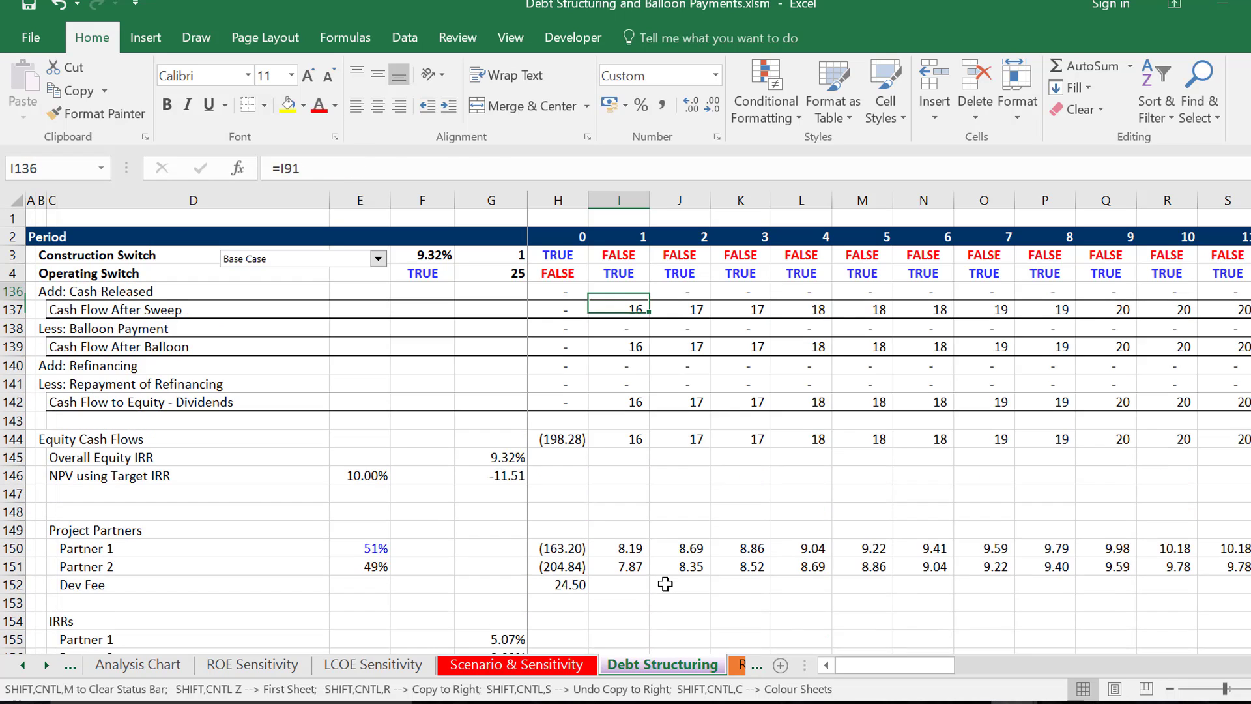
{"action": "key", "text": "Up"}
{"action": "key", "text": "Up"}
{"action": "key", "text": "Up"}
{"action": "key", "text": "Down"}
{"action": "key", "text": "Down"}
{"action": "key", "text": "Down"}
{"action": "key", "text": "Down"}
{"action": "key", "text": "Down"}
{"action": "key", "text": "Down"}
{"action": "key", "text": "Down"}
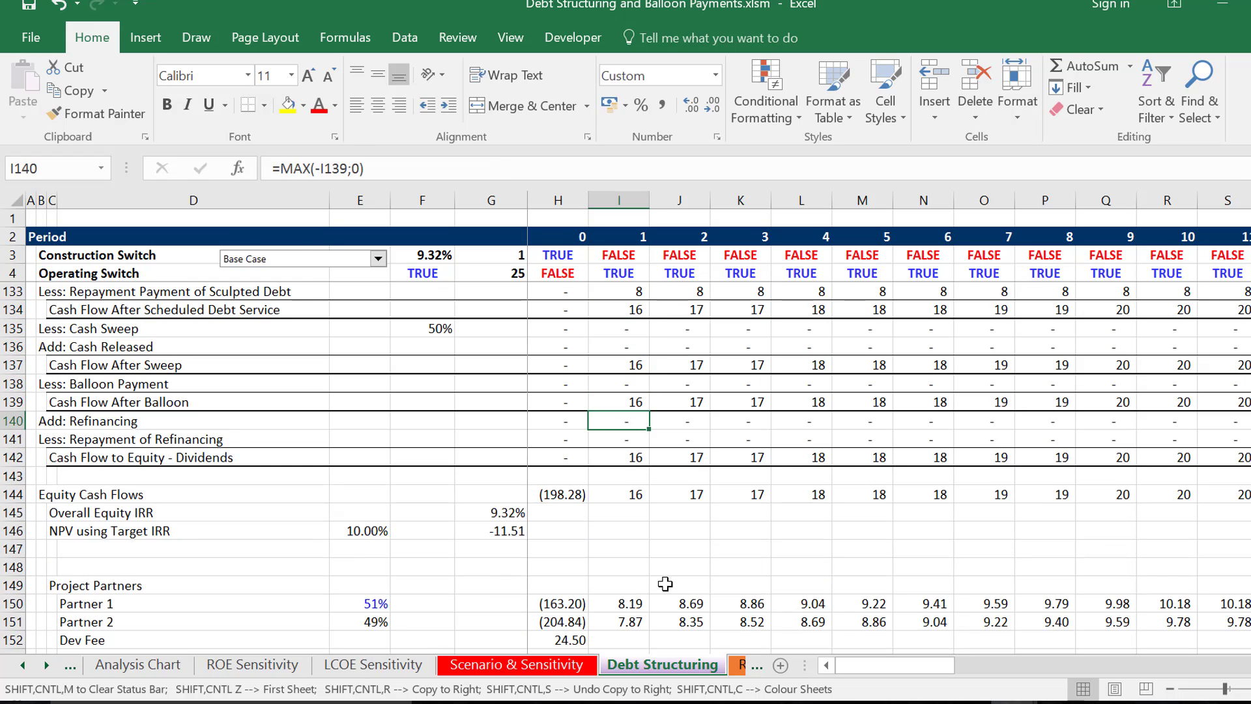
- Inspect the Overall Equity IRR formula and the period 1 Equity Cash Flows link to the dividend row
{"action": "key", "text": "Down"}
{"action": "key", "text": "Down"}
{"action": "key", "text": "Down"}
{"action": "key", "text": "Down"}
{"action": "key", "text": "Down"}
{"action": "key", "text": "Left"}
{"action": "key", "text": "Left"}
{"action": "key", "text": "Left"}
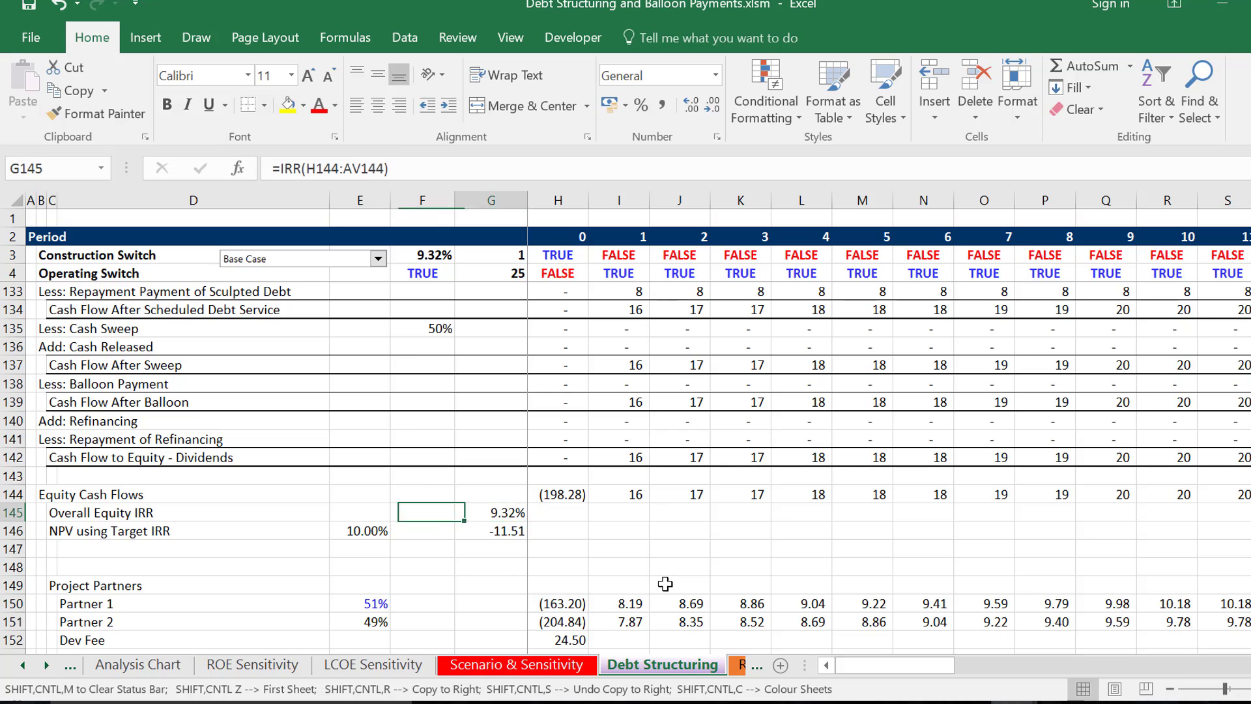
{"action": "key", "text": "Right"}
{"action": "key", "text": "Right"}
{"action": "key", "text": "Right"}
{"action": "key", "text": "Up"}
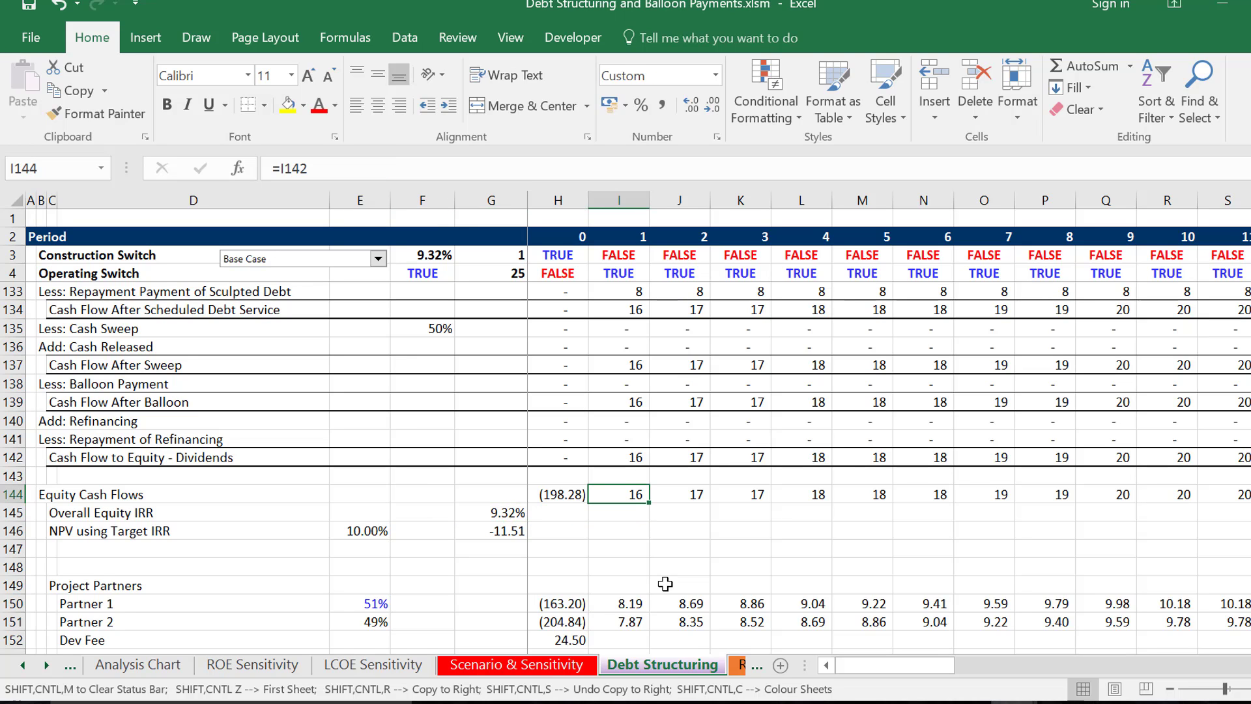
- Return to the Assumptions section and review the timing, operating and debt size inputs
{"action": "key", "text": "Page_Up"}
{"action": "key", "text": "Page_Up"}
{"action": "key", "text": "Page_Up"}
{"action": "key", "text": "Page_Up"}
{"action": "key", "text": "Page_Up"}
{"action": "key", "text": "Page_Up"}
{"action": "key", "text": "Page_Up"}
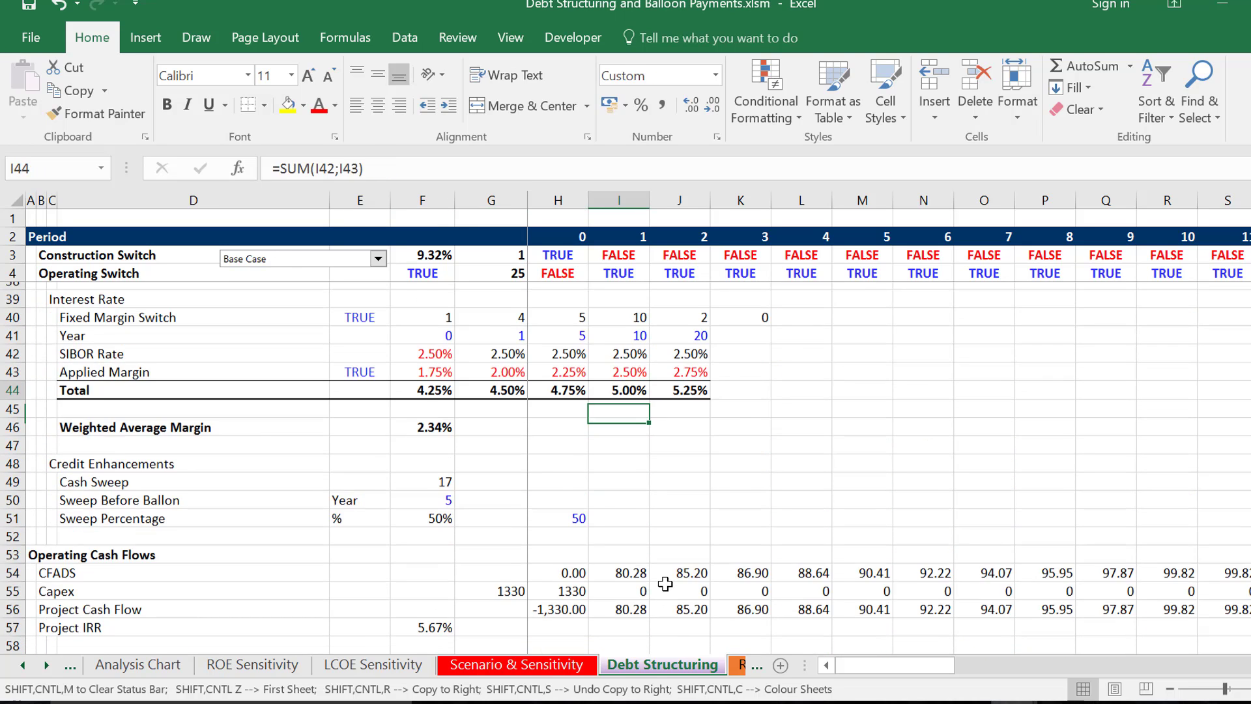
{"action": "key", "text": "Left"}
{"action": "key", "text": "Left"}
{"action": "key", "text": "Left"}
{"action": "key", "text": "Left"}
{"action": "key", "text": "Left"}
{"action": "key", "text": "Left"}
{"action": "key", "text": "Left"}
{"action": "key", "text": "Left"}
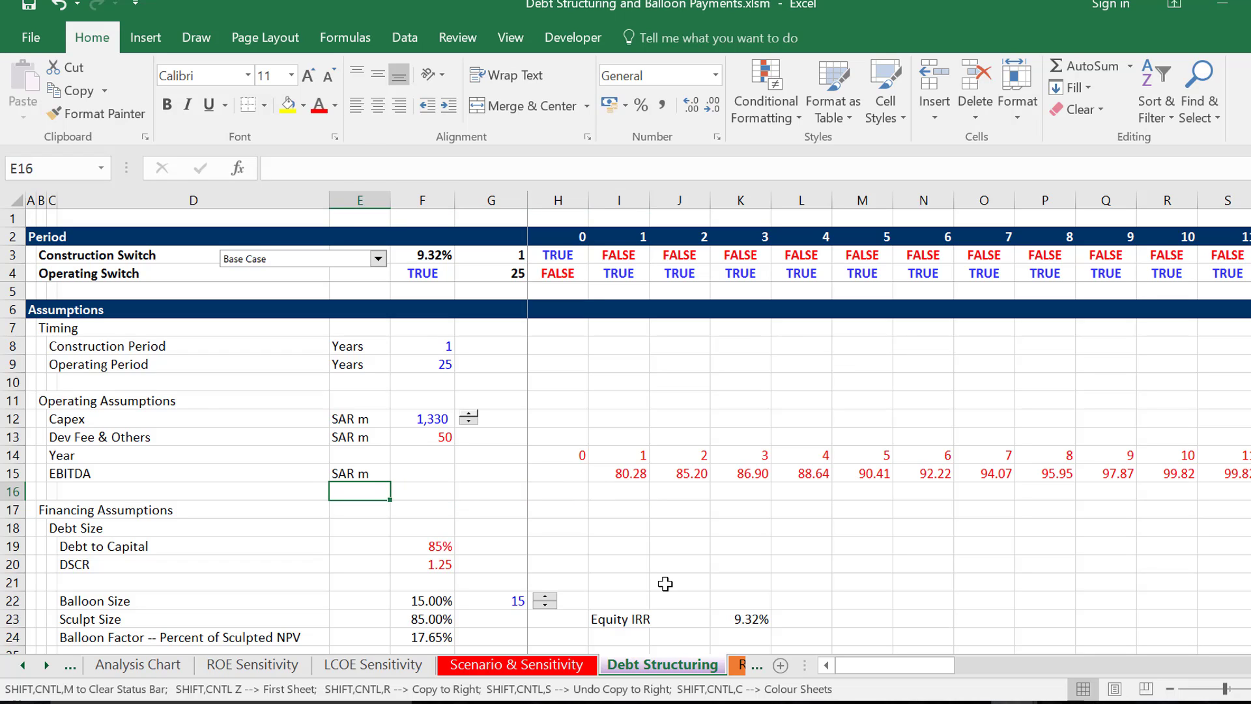
{"action": "key", "text": "Down"}
- Review the repayment tenors, debt to capital constraint switches, interest rate table and Cash Sweep assumption
{"action": "key", "text": "Down"}
{"action": "key", "text": "Down"}
{"action": "key", "text": "Down"}
{"action": "key", "text": "Down"}
{"action": "key", "text": "Down"}
{"action": "key", "text": "Down"}
{"action": "key", "text": "Down"}
{"action": "key", "text": "Down"}
{"action": "key", "text": "Down"}
{"action": "key", "text": "Down"}
{"action": "key", "text": "Down"}
{"action": "key", "text": "Down"}
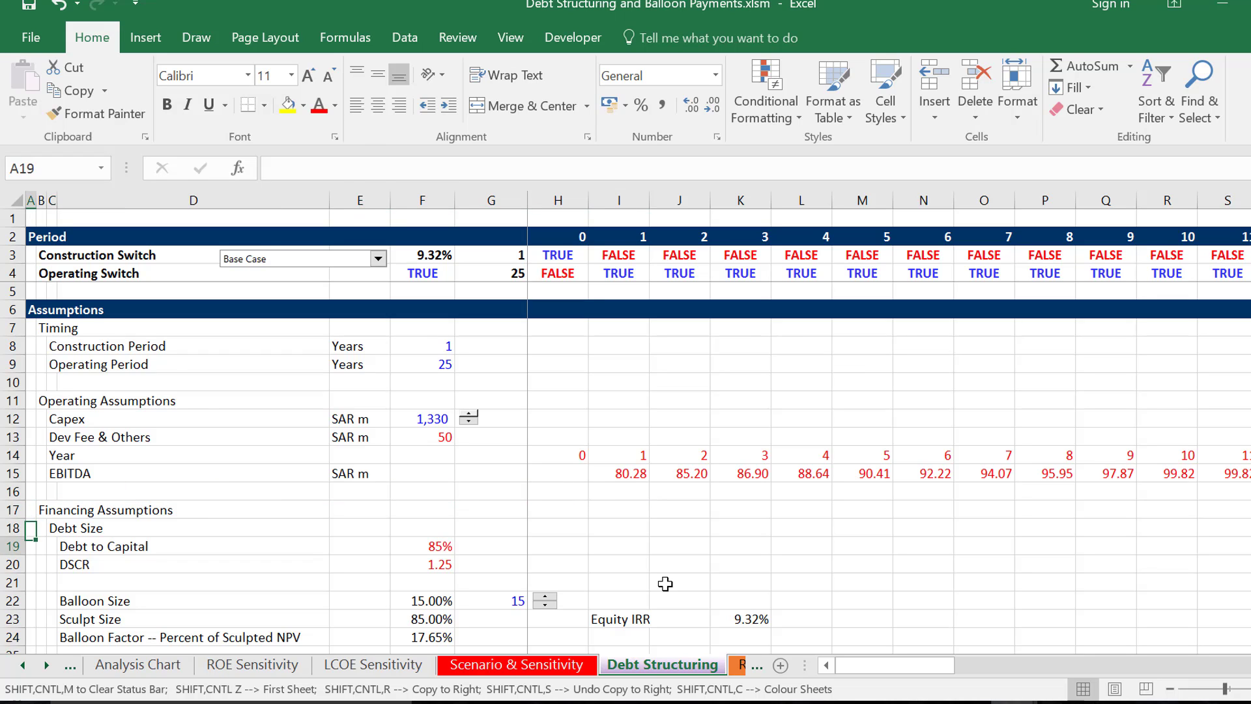
{"action": "key", "text": "Down"}
{"action": "key", "text": "Down"}
{"action": "key", "text": "Down"}
{"action": "key", "text": "Down"}
{"action": "key", "text": "Down"}
{"action": "key", "text": "Down"}
{"action": "key", "text": "Down"}
{"action": "key", "text": "Down"}
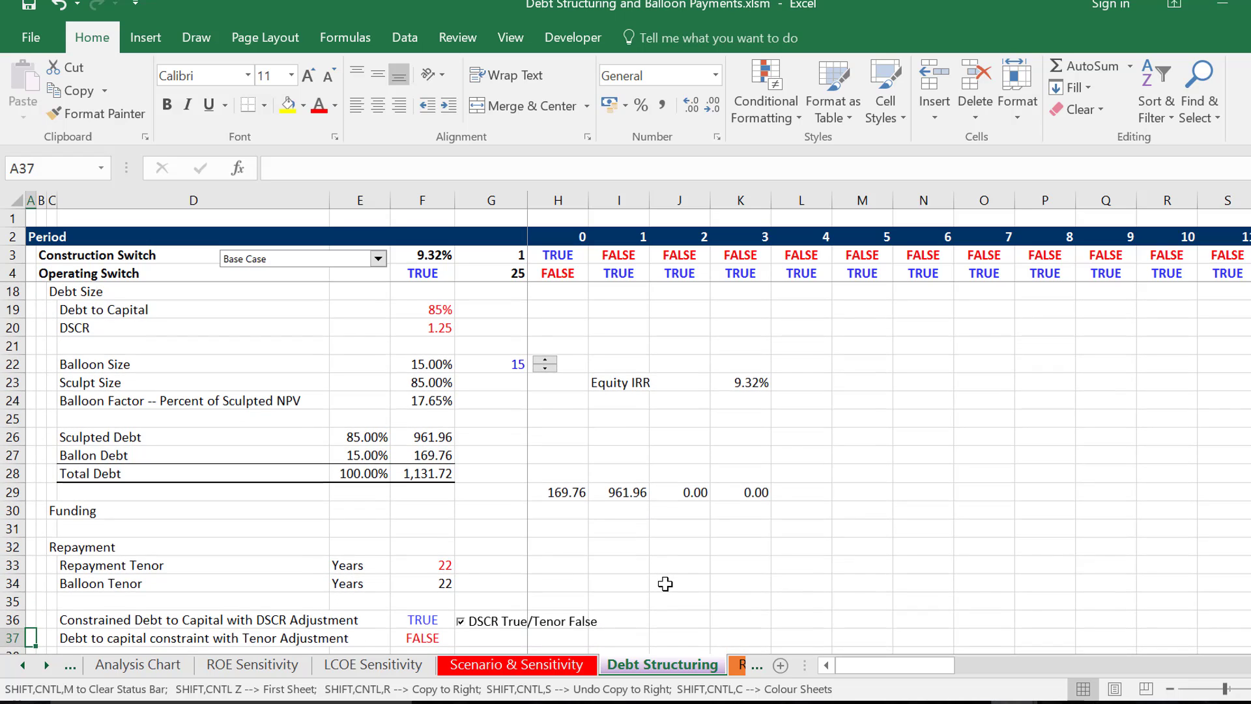
{"action": "key", "text": "Down"}
{"action": "key", "text": "Down"}
{"action": "key", "text": "Down"}
{"action": "key", "text": "Down"}
{"action": "key", "text": "Down"}
{"action": "key", "text": "Down"}
{"action": "key", "text": "Down"}
{"action": "key", "text": "Down"}
{"action": "key", "text": "Down"}
{"action": "key", "text": "Down"}
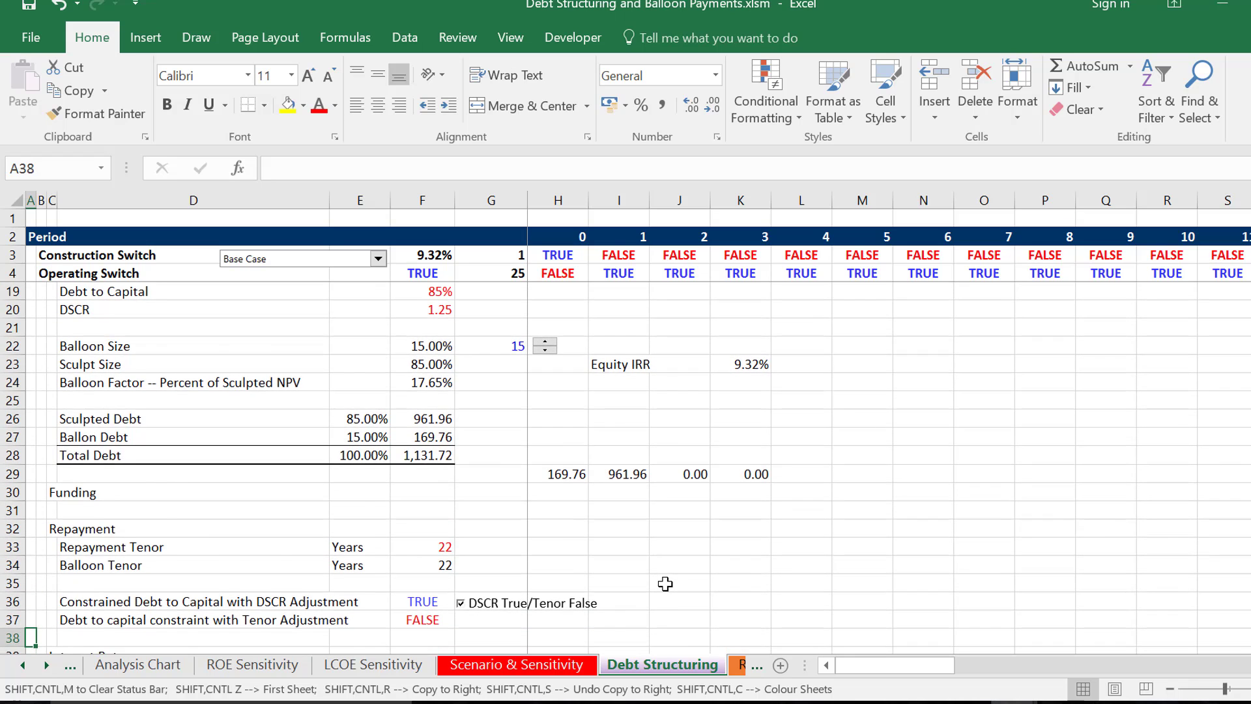
{"action": "key", "text": "Down"}
{"action": "key", "text": "Down"}
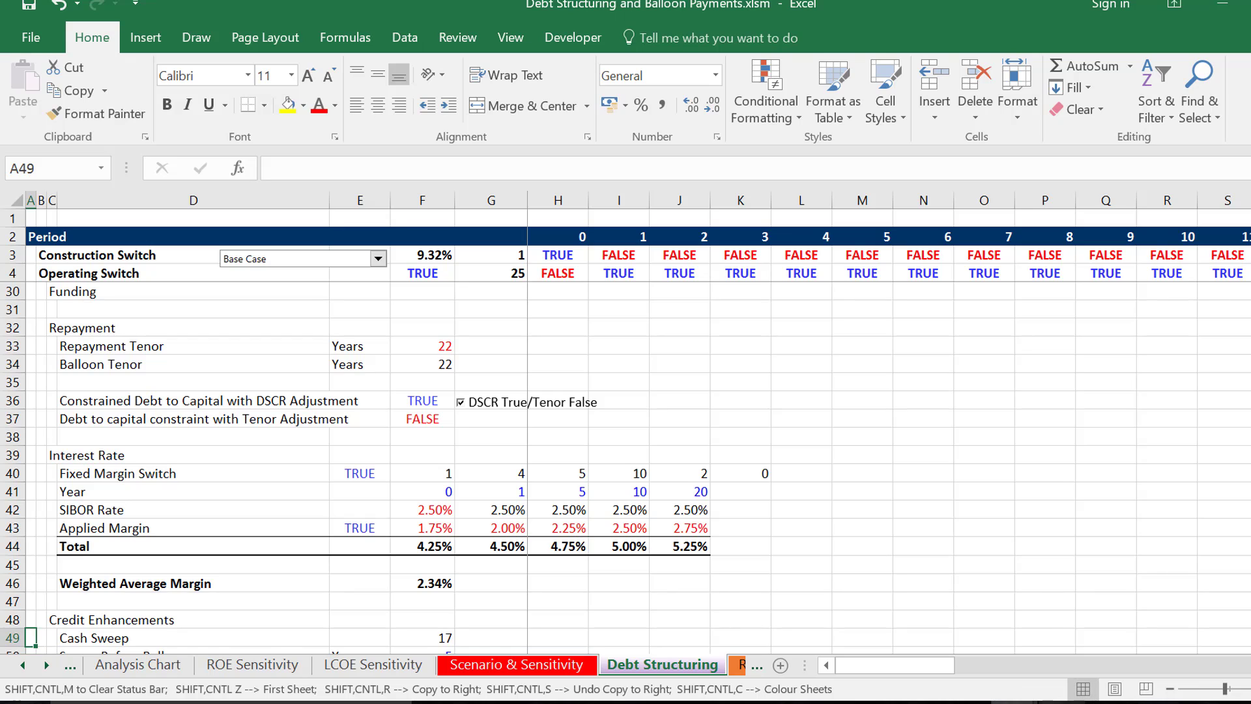
{"action": "left_click", "coordinate": [1069, 703]}
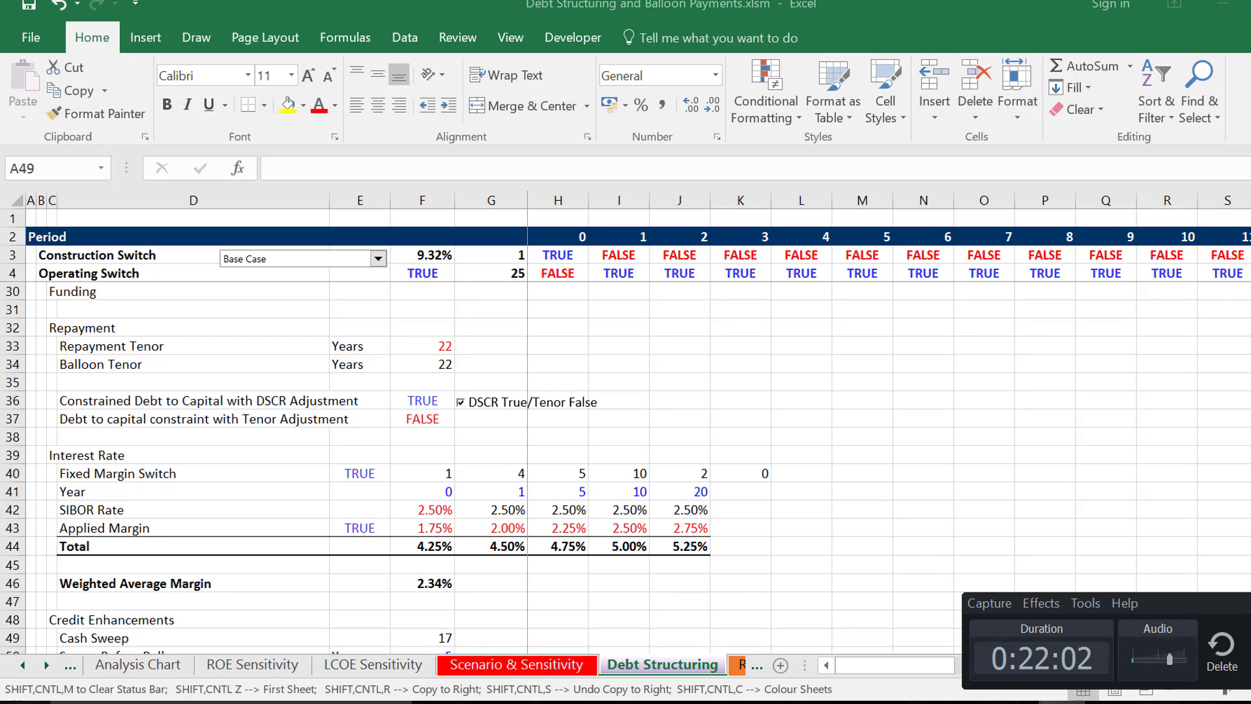
{"action": "left_click", "coordinate": [1064, 702]}
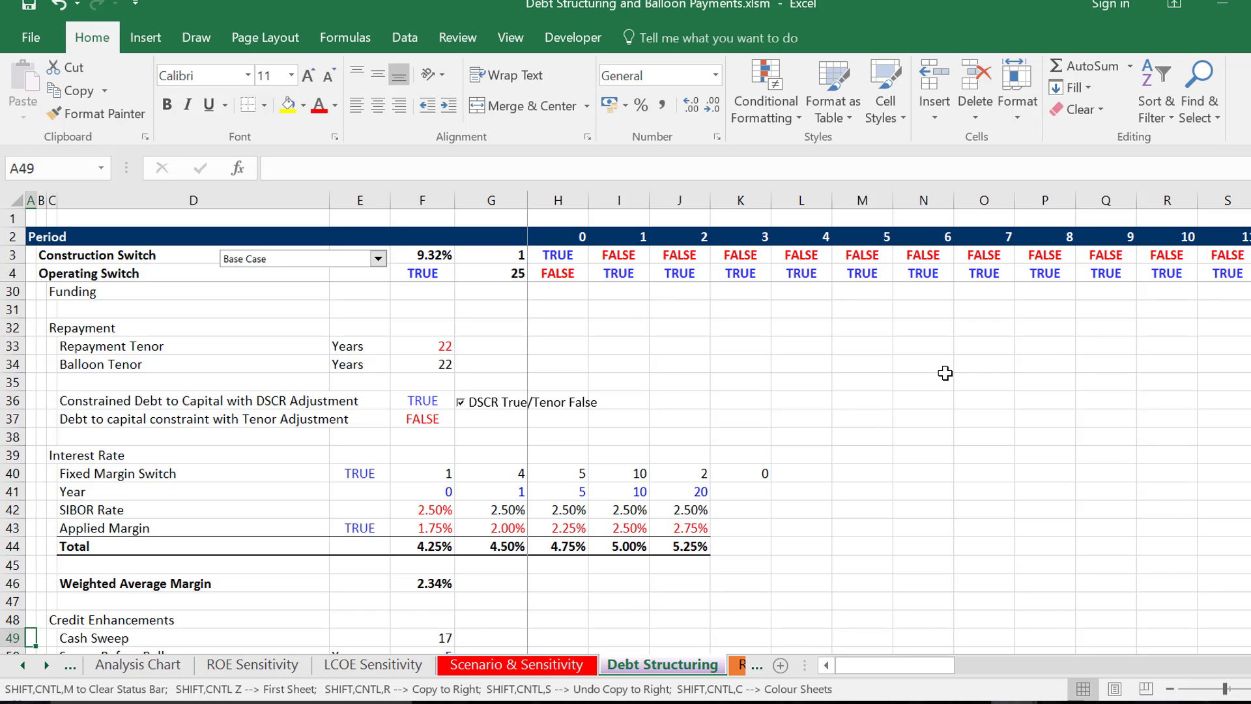
- Survey the Debt Structuring sheet from Credit Enhancements down to the LLCR and PLCR sections
{"action": "key", "text": "Down"}
{"action": "key", "text": "Down"}
{"action": "key", "text": "Down"}
{"action": "key", "text": "Down"}
{"action": "key", "text": "Down"}
{"action": "key", "text": "Down"}
{"action": "key", "text": "Down"}
{"action": "key", "text": "Down"}
{"action": "key", "text": "Down"}
{"action": "key", "text": "Down"}
{"action": "key", "text": "Down"}
{"action": "key", "text": "Down"}
{"action": "key", "text": "Down"}
{"action": "key", "text": "Down"}
{"action": "key", "text": "Down"}
{"action": "key", "text": "Down"}
{"action": "key", "text": "Down"}
{"action": "key", "text": "Down"}
{"action": "key", "text": "Down"}
{"action": "key", "text": "Down"}
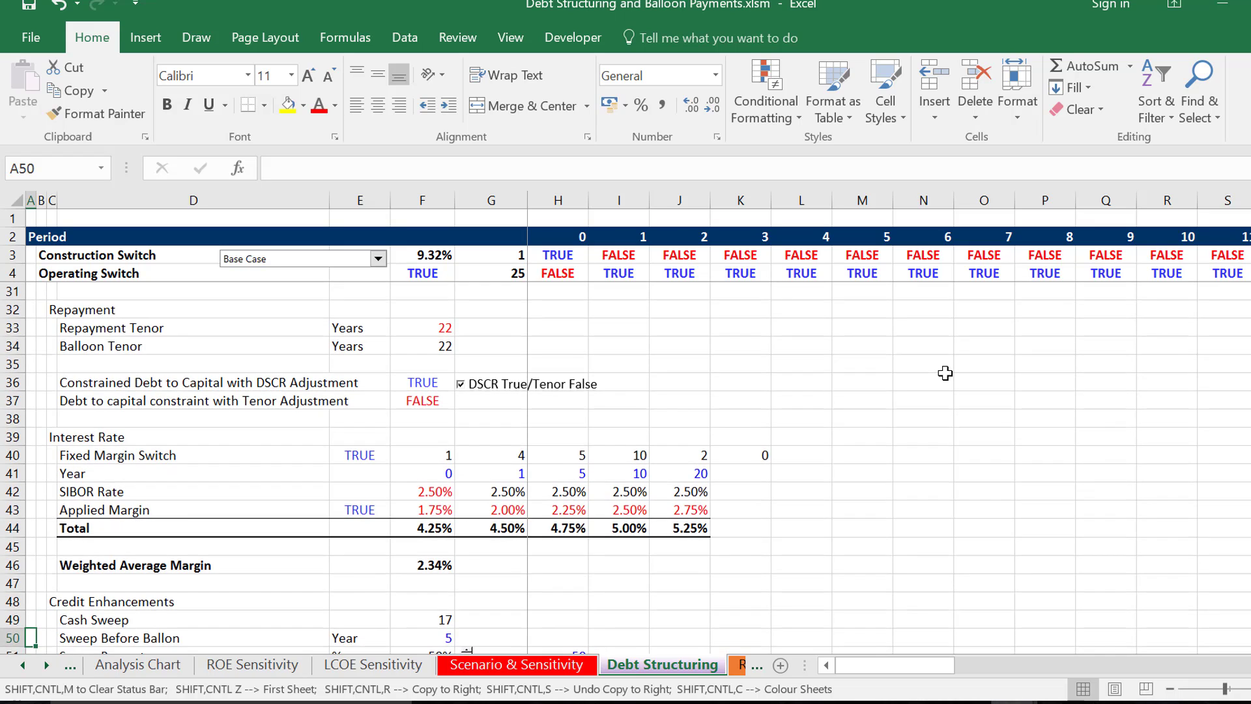
{"action": "key", "text": "Down"}
{"action": "key", "text": "Down"}
{"action": "key", "text": "Down"}
{"action": "key", "text": "Down"}
{"action": "key", "text": "Down"}
{"action": "key", "text": "Down"}
{"action": "key", "text": "Down"}
{"action": "key", "text": "Down"}
{"action": "key", "text": "Down"}
{"action": "key", "text": "Down"}
{"action": "key", "text": "Down"}
{"action": "key", "text": "Down"}
{"action": "key", "text": "Down"}
{"action": "key", "text": "Down"}
{"action": "key", "text": "Down"}
{"action": "key", "text": "Down"}
{"action": "key", "text": "Down"}
{"action": "key", "text": "Down"}
{"action": "key", "text": "Down"}
{"action": "key", "text": "Down"}
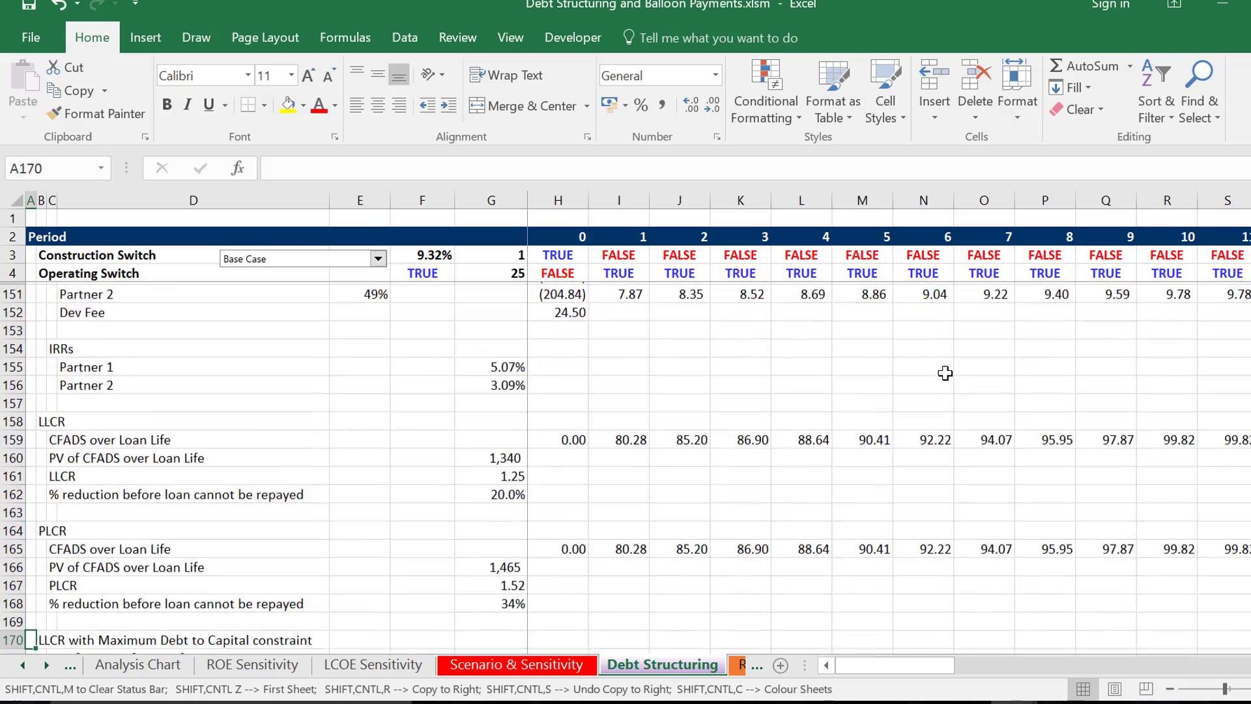
- Go back up through the Debt Schedule's balloon tranche and reserve to the Assumptions section
{"action": "key", "text": "Up"}
{"action": "key", "text": "Up"}
{"action": "key", "text": "Up"}
{"action": "key", "text": "Up"}
{"action": "key", "text": "Up"}
{"action": "key", "text": "Up"}
{"action": "key", "text": "Up"}
{"action": "key", "text": "Up"}
{"action": "key", "text": "Up"}
{"action": "key", "text": "Up"}
{"action": "key", "text": "Up"}
{"action": "key", "text": "Up"}
{"action": "key", "text": "Up"}
{"action": "key", "text": "Up"}
{"action": "key", "text": "Up"}
{"action": "key", "text": "Up"}
{"action": "key", "text": "Up"}
{"action": "key", "text": "Up"}
{"action": "key", "text": "Up"}
{"action": "key", "text": "Up"}
{"action": "key", "text": "Page_Up"}
{"action": "key", "text": "Page_Up"}
{"action": "key", "text": "Page_Up"}
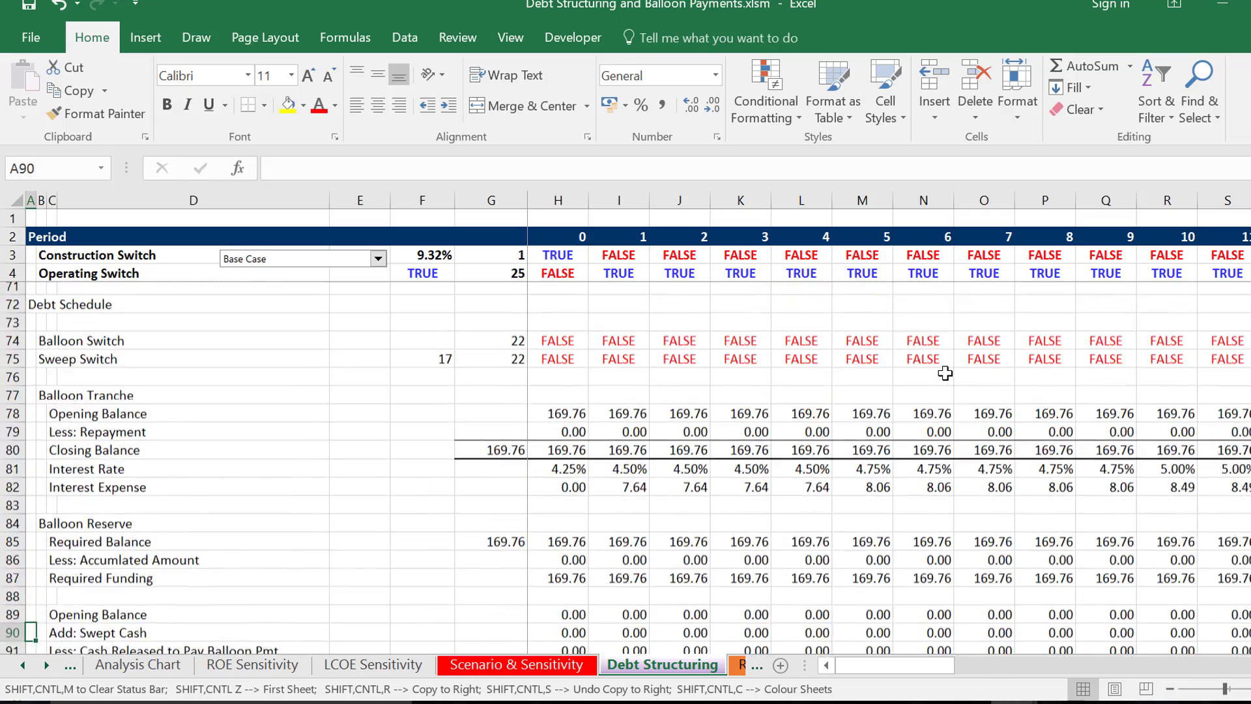
{"action": "key", "text": "Home"}
{"action": "key", "text": "Page_Up"}
{"action": "key", "text": "Page_Up"}
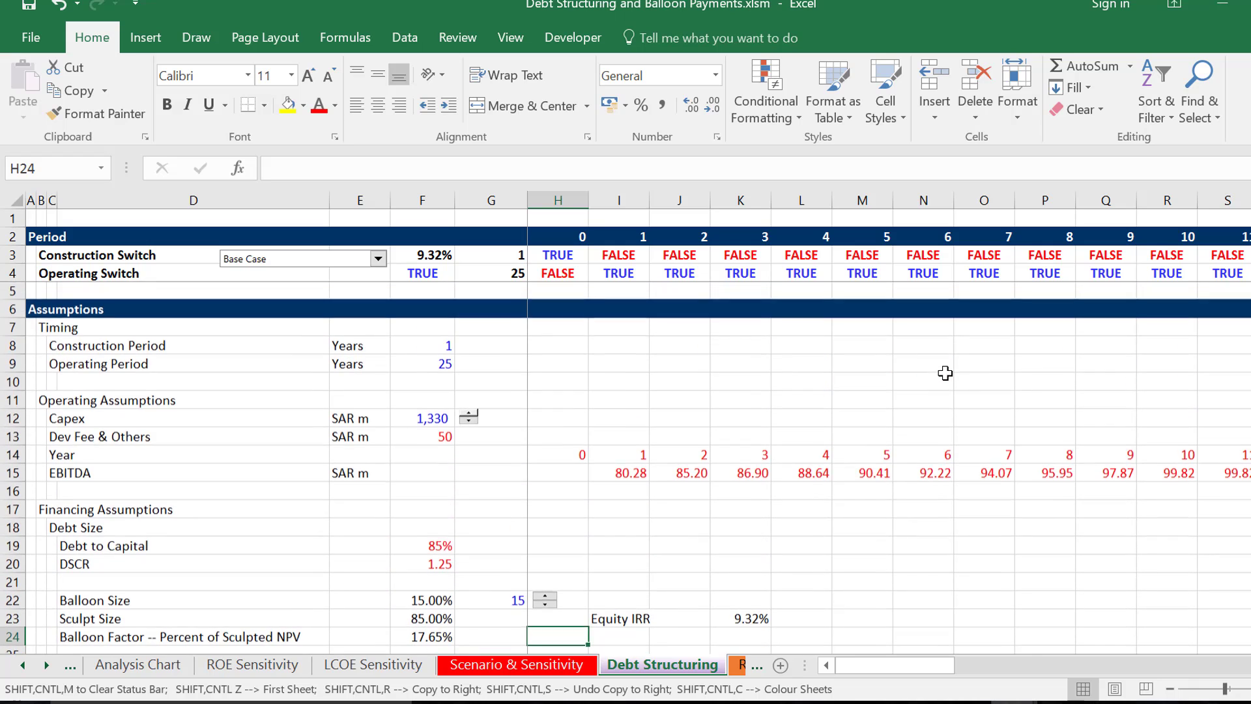
- Open the Scenario & Sensitivity sheet and review its results columns from Equity IRR through Constraint to LCOE
{"action": "key", "text": "ctrl+Page_Up"}
{"action": "key", "text": "Right"}
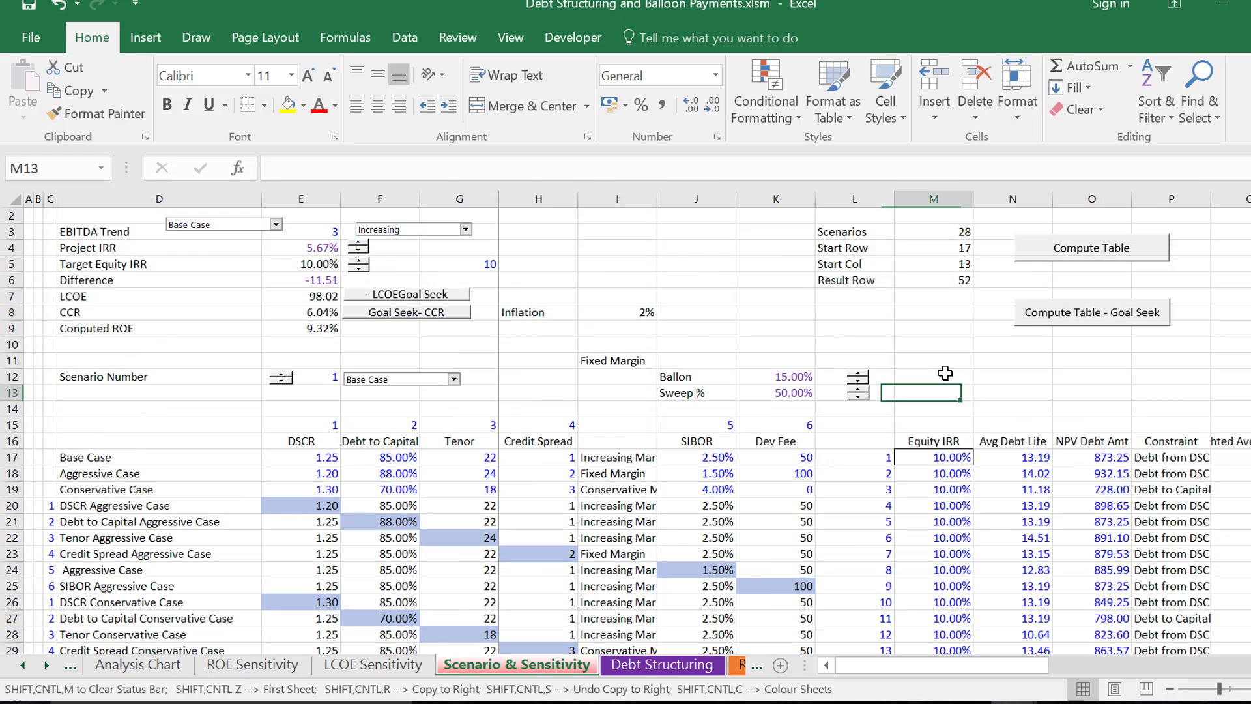
{"action": "key", "text": "Down"}
{"action": "key", "text": "Down"}
{"action": "key", "text": "Down"}
{"action": "key", "text": "Right"}
{"action": "key", "text": "Right"}
{"action": "key", "text": "Right"}
{"action": "key", "text": "Right"}
{"action": "key", "text": "Right"}
{"action": "key", "text": "Right"}
{"action": "key", "text": "Right"}
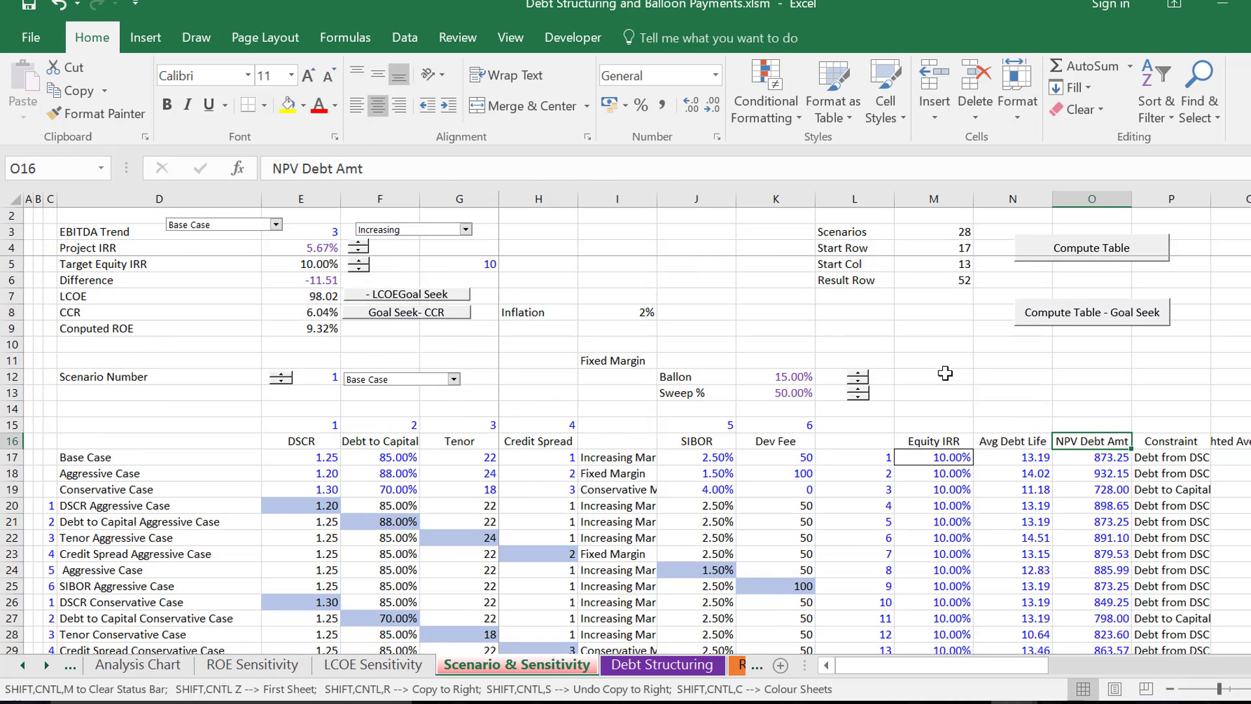
{"action": "key", "text": "Right"}
{"action": "key", "text": "Right"}
{"action": "key", "text": "Right"}
{"action": "key", "text": "Right"}
{"action": "key", "text": "Right"}
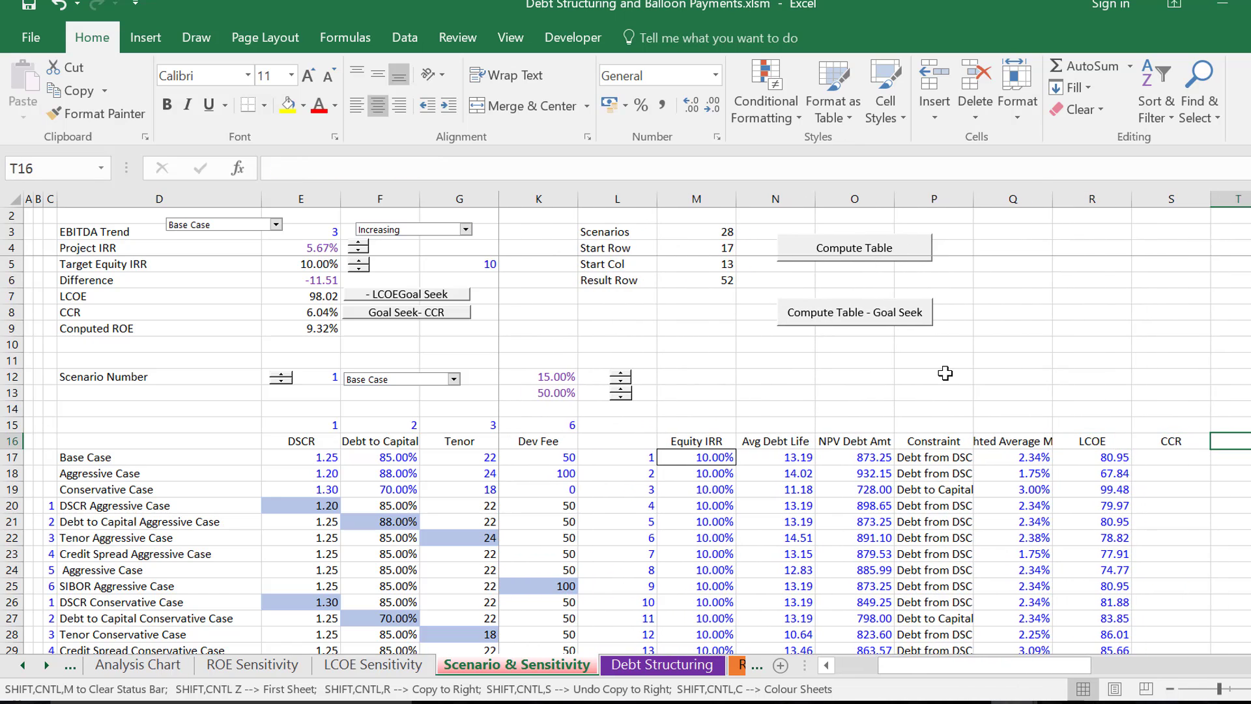
- Review the scenario result headings from LCOE back through Weighted Average Margin to Equity IRR, and across again
{"action": "key", "text": "Left"}
{"action": "key", "text": "Left"}
{"action": "key", "text": "Left"}
{"action": "key", "text": "Left"}
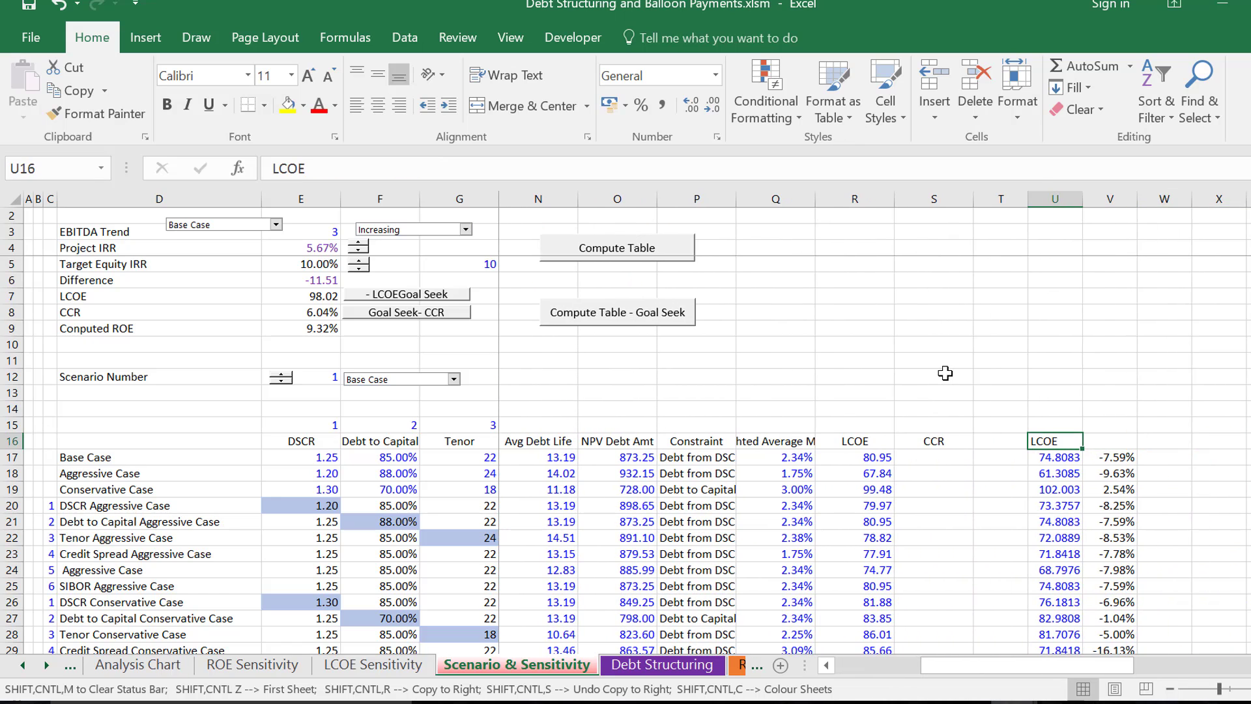
{"action": "key", "text": "Left"}
{"action": "key", "text": "Left"}
{"action": "key", "text": "Left"}
{"action": "key", "text": "Left"}
{"action": "key", "text": "Left"}
{"action": "key", "text": "Left"}
{"action": "key", "text": "Left"}
{"action": "key", "text": "Left"}
{"action": "key", "text": "Left"}
{"action": "key", "text": "Left"}
{"action": "key", "text": "Left"}
{"action": "key", "text": "Left"}
{"action": "key", "text": "Left"}
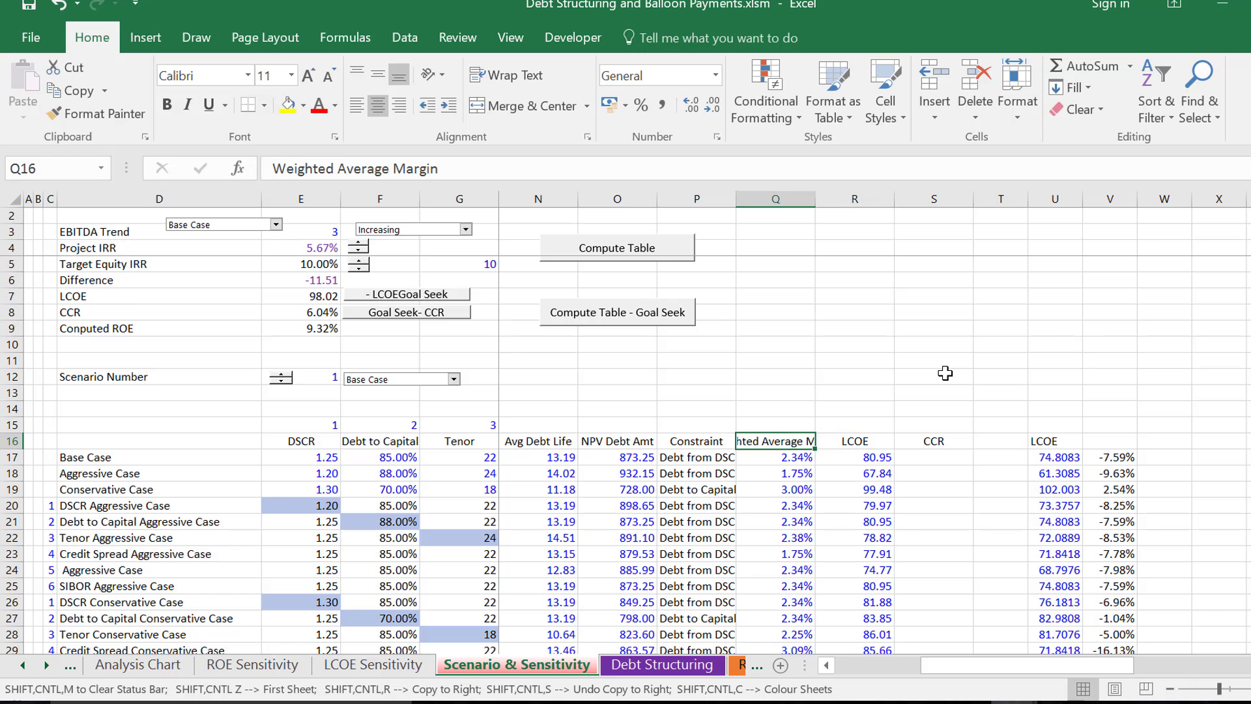
{"action": "key", "text": "Right"}
{"action": "key", "text": "Right"}
{"action": "key", "text": "Right"}
{"action": "key", "text": "Right"}
{"action": "key", "text": "Right"}
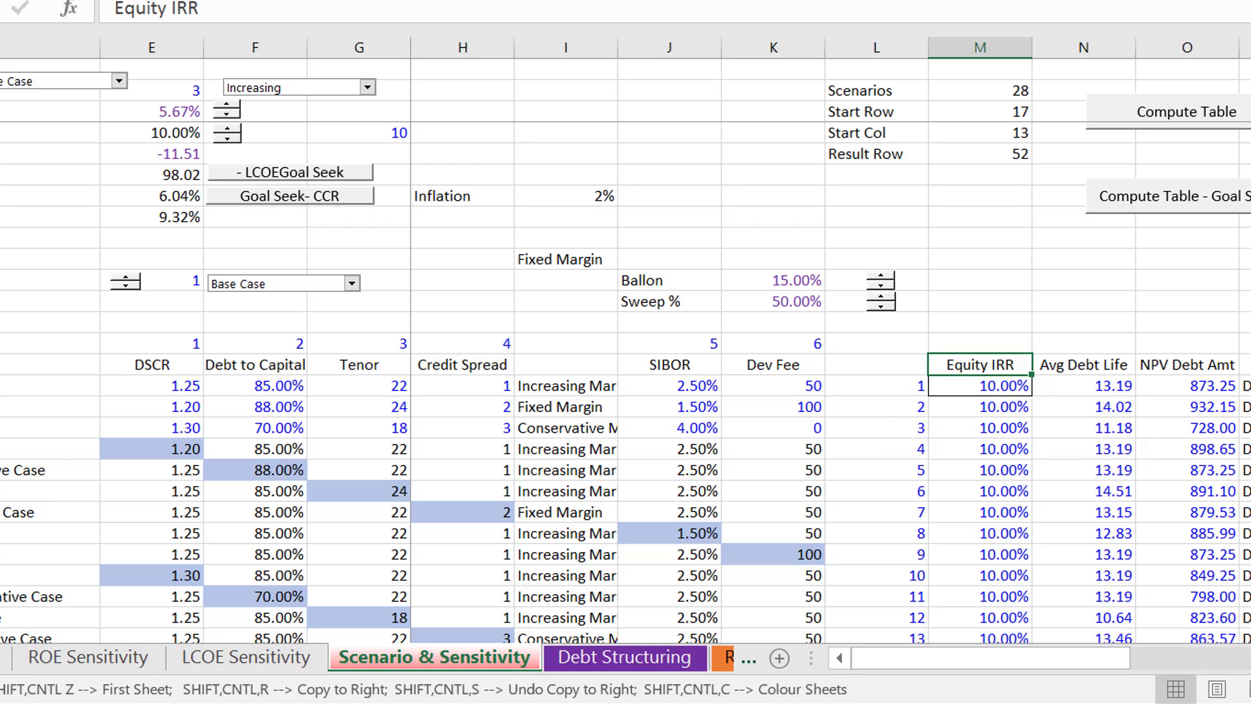
{"action": "key", "text": "Right"}
{"action": "key", "text": "Right"}
{"action": "key", "text": "Right"}
{"action": "key", "text": "Right"}
{"action": "key", "text": "Right"}
{"action": "key", "text": "Right"}
{"action": "key", "text": "Right"}
{"action": "key", "text": "Right"}
{"action": "key", "text": "Right"}
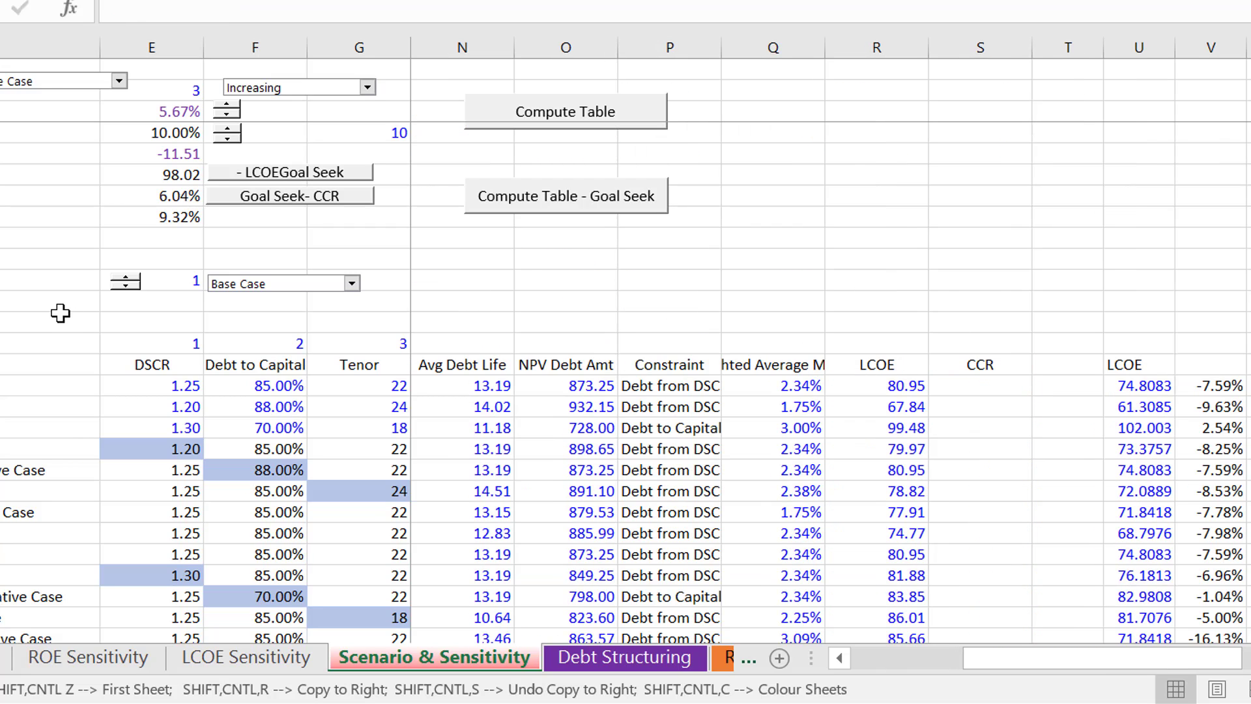
- Inspect the Sweep % cell's link to the Debt Structuring sheet
{"action": "left_click", "coordinate": [600, 316]}
{"action": "key", "text": "Left"}
{"action": "key", "text": "Left"}
{"action": "key", "text": "Left"}
{"action": "key", "text": "Left"}
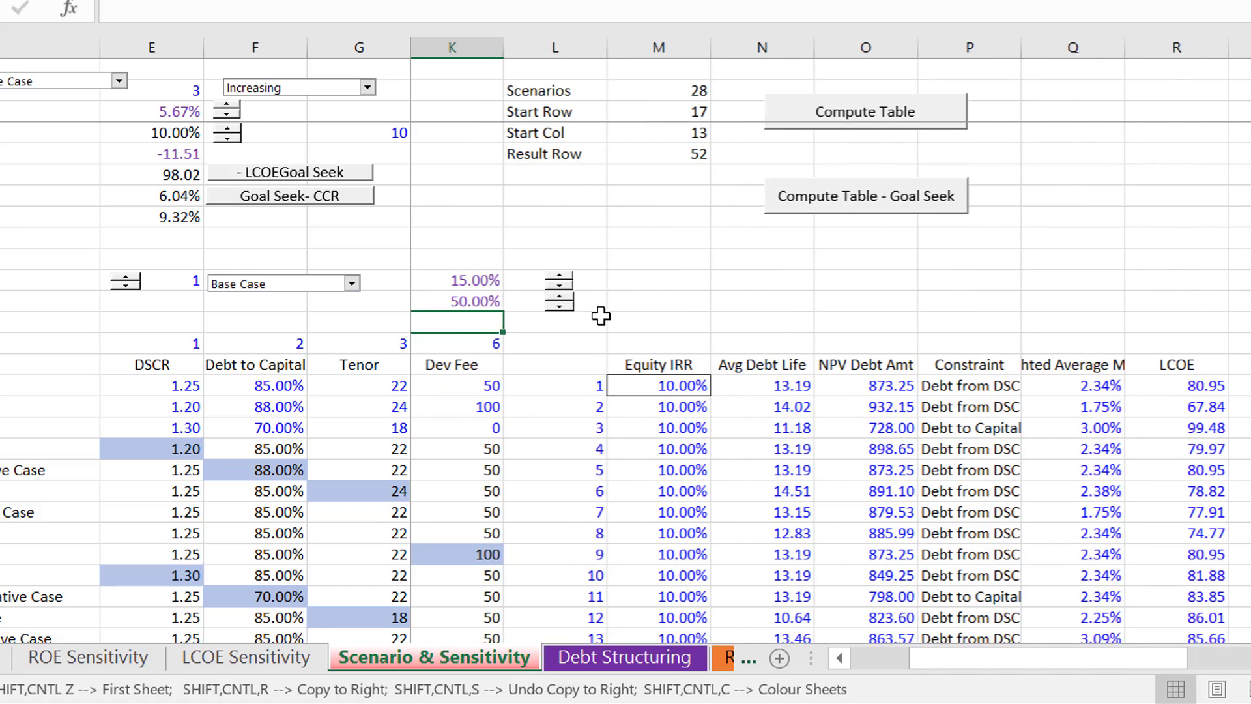
{"action": "key", "text": "Up"}
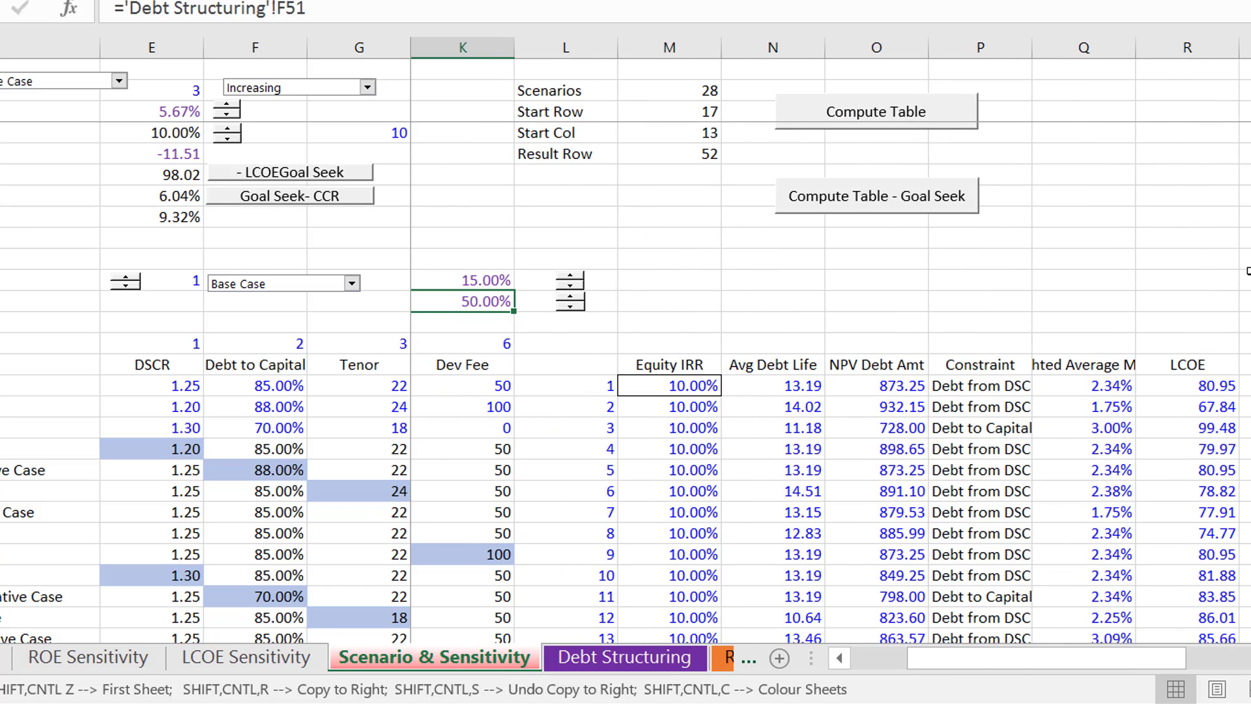
- Return to the first columns of the Scenario & Sensitivity sheet and select empty cell J9 above the Ballon and Sweep % inputs
{"action": "key", "text": "Left"}
{"action": "key", "text": "Left"}
{"action": "key", "text": "Left"}
{"action": "key", "text": "Left"}
{"action": "key", "text": "Left"}
{"action": "key", "text": "Left"}
{"action": "key", "text": "Left"}
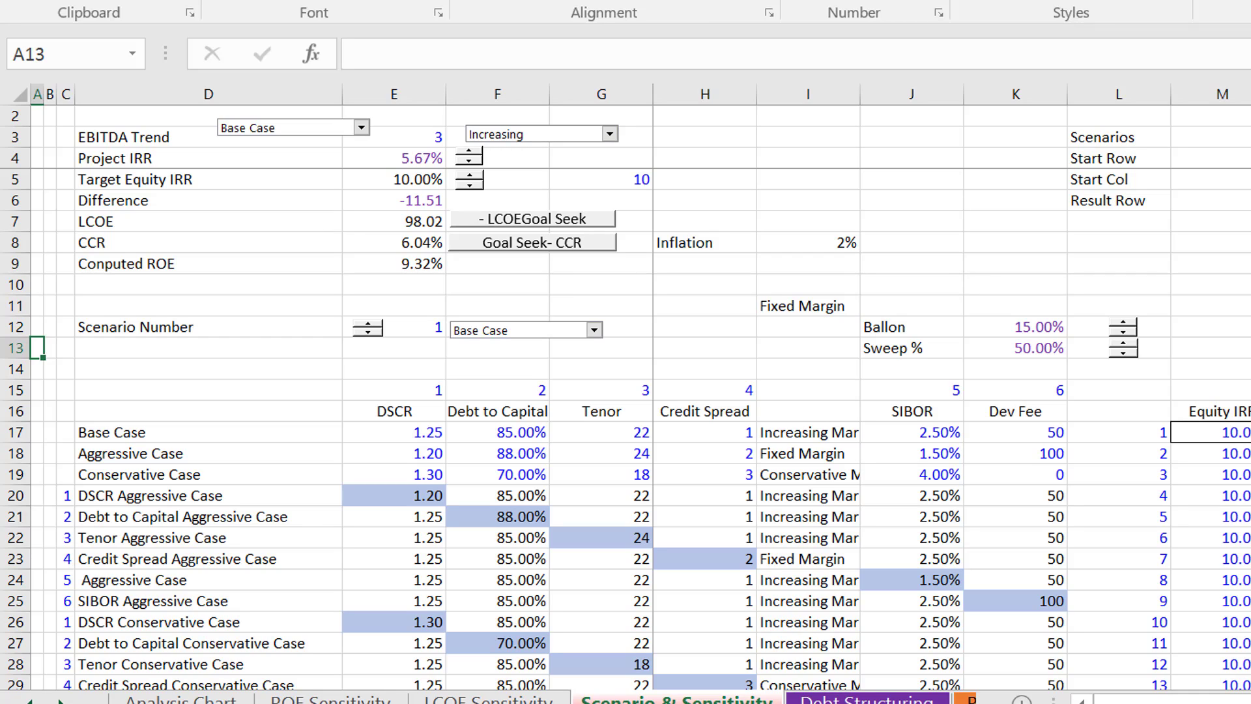
{"action": "left_click", "coordinate": [916, 264]}
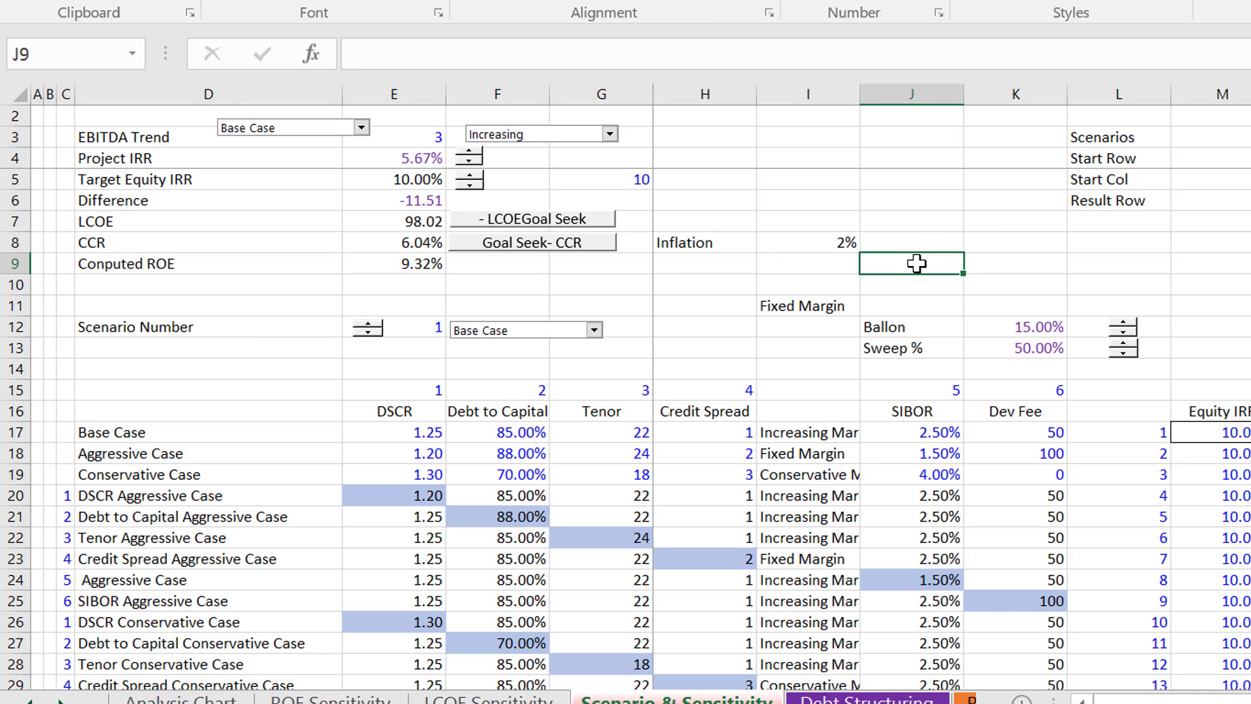